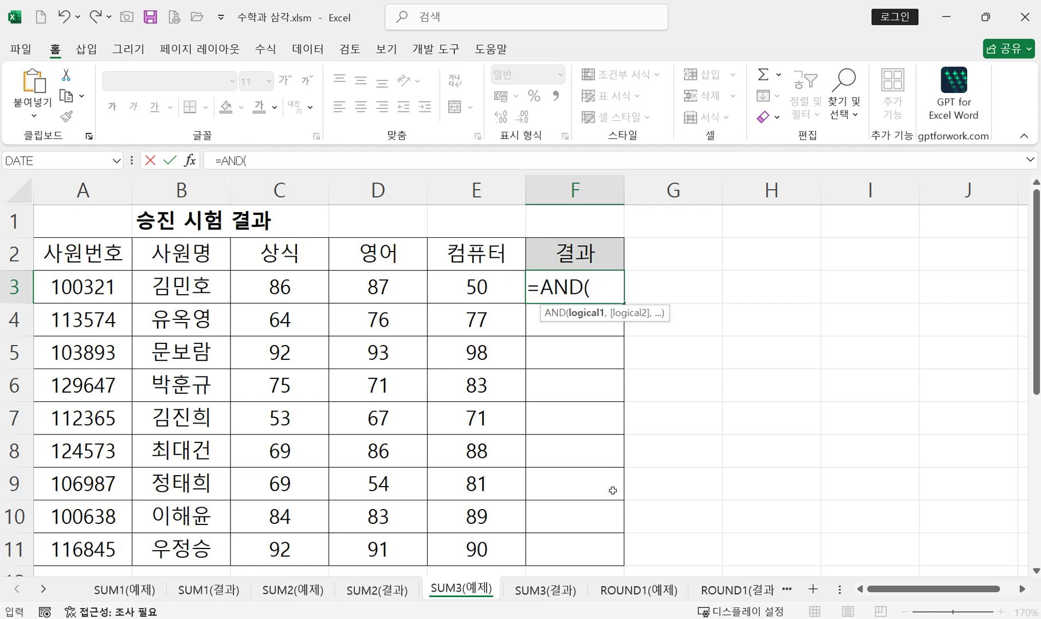
# - Add SUM(C3:D3)>=140 as the first condition of the AND formula in F3, consulting the exercise photo for the threshold
pyautogui.write('su')
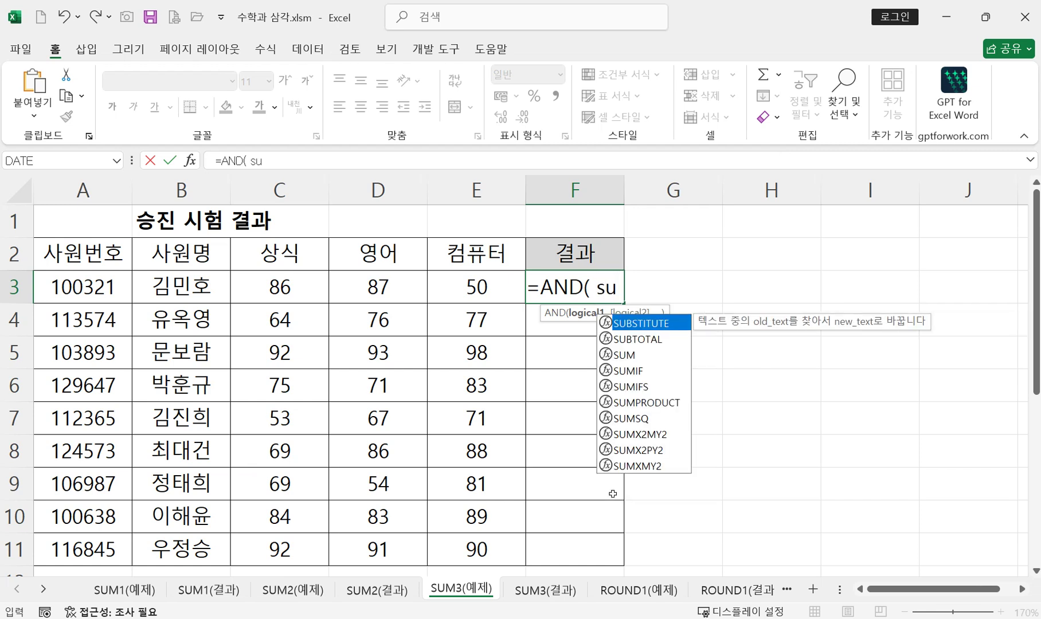
pyautogui.doubleClick(636, 356)
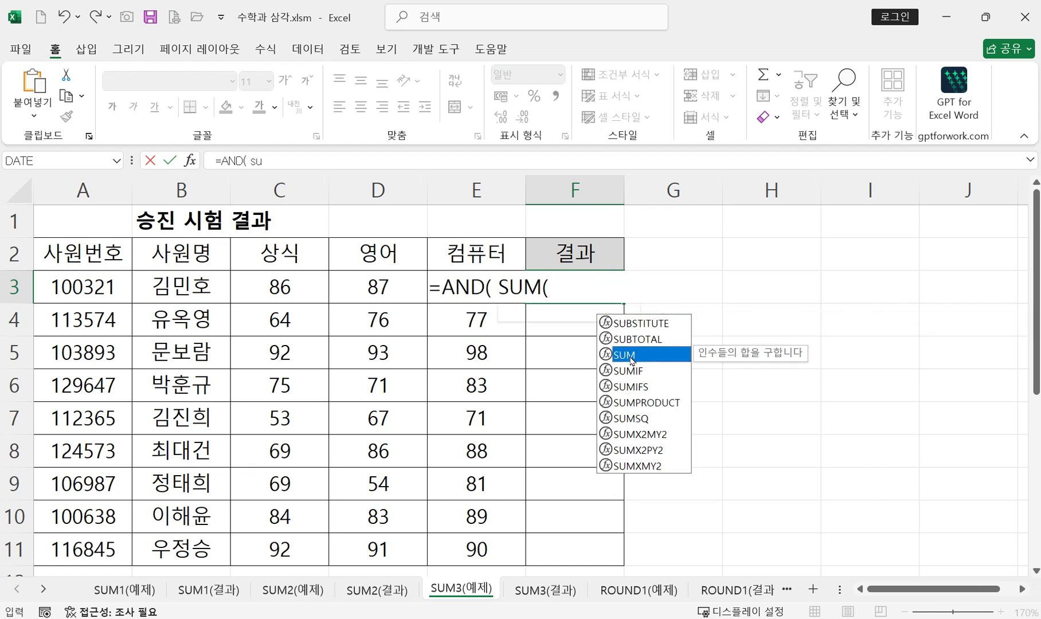
pyautogui.hotkey('alt', 'Tab')
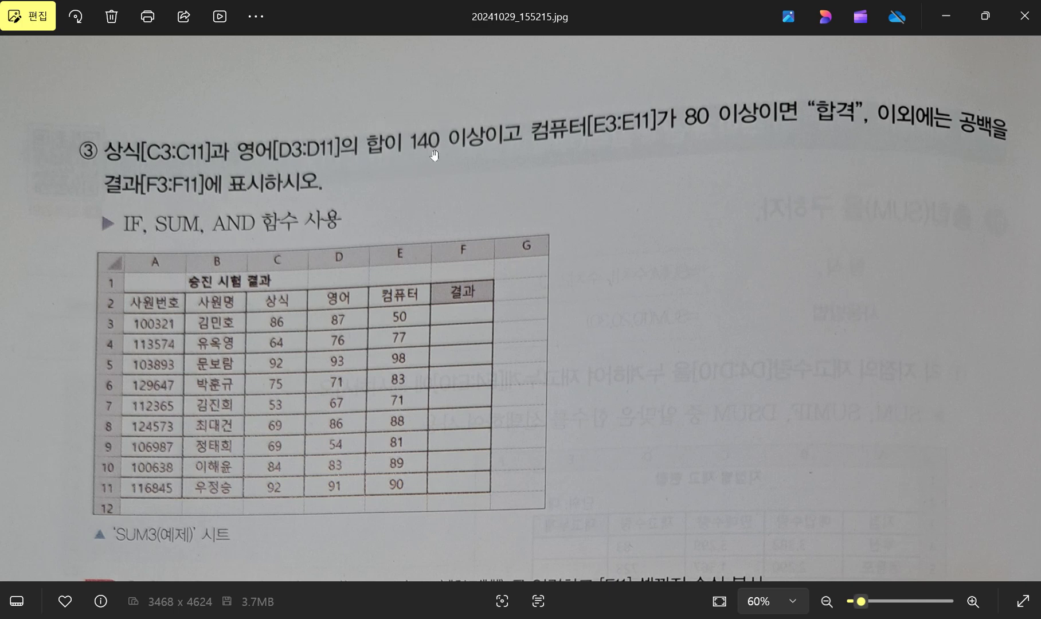
pyautogui.click(947, 22)
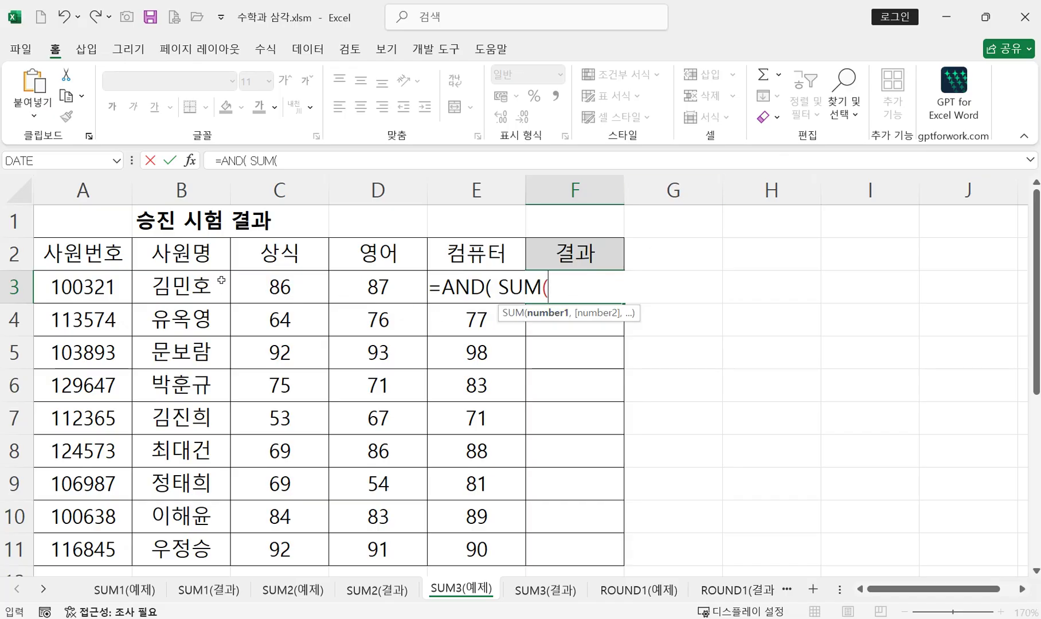
pyautogui.moveTo(271, 287); pyautogui.dragTo(358, 288)
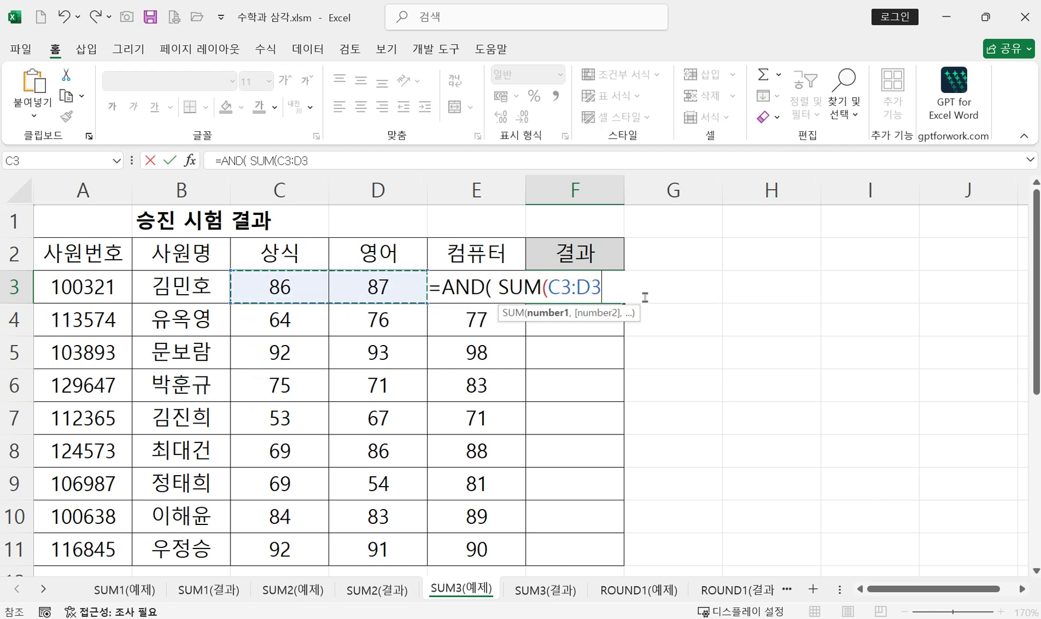
pyautogui.write(')')
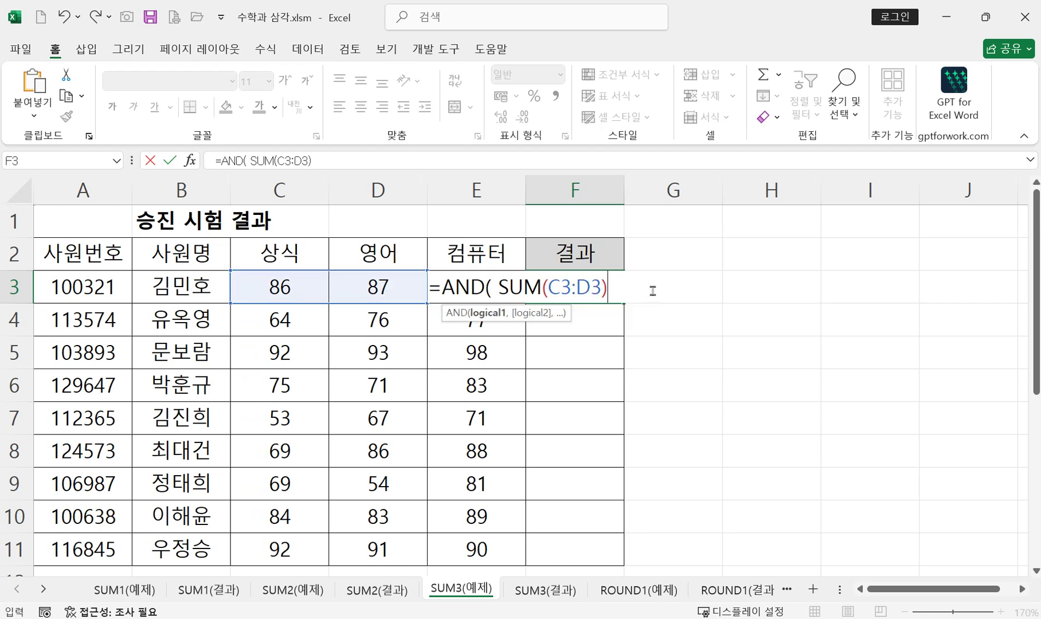
pyautogui.write('>=140')
pyautogui.write(',')
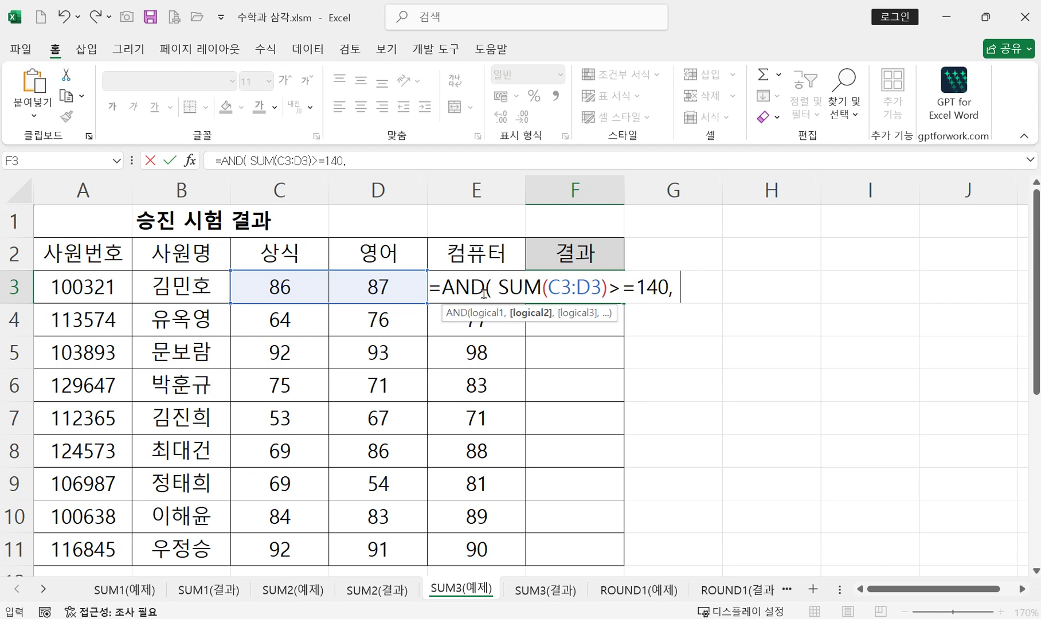
# - Add E3>=80 as the second condition of F3's AND formula, complete the formula and check it against the computer score
pyautogui.write('e3')
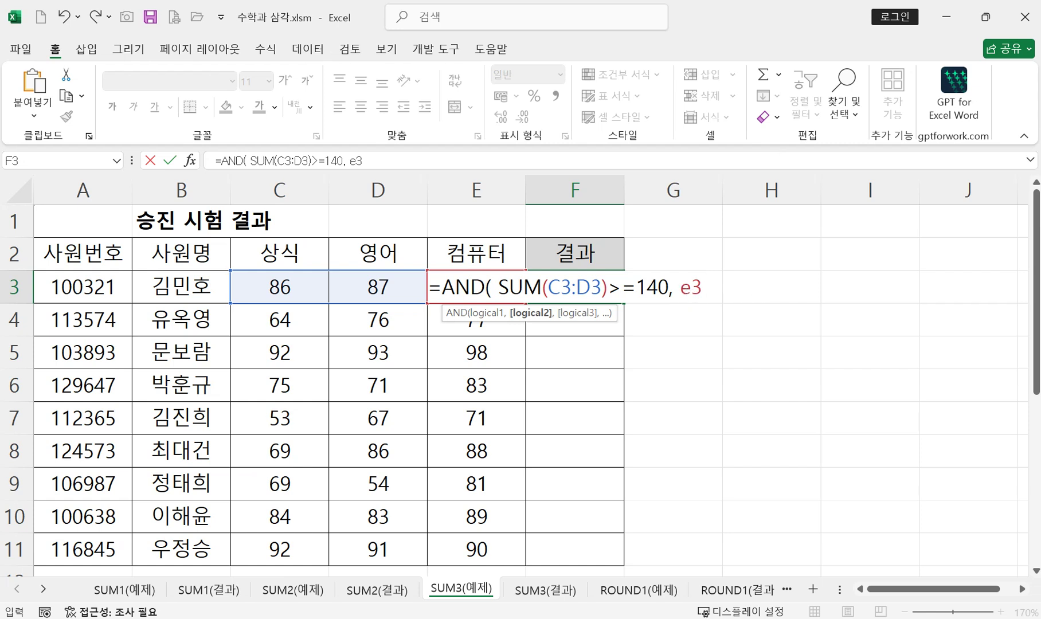
pyautogui.write('>=80')
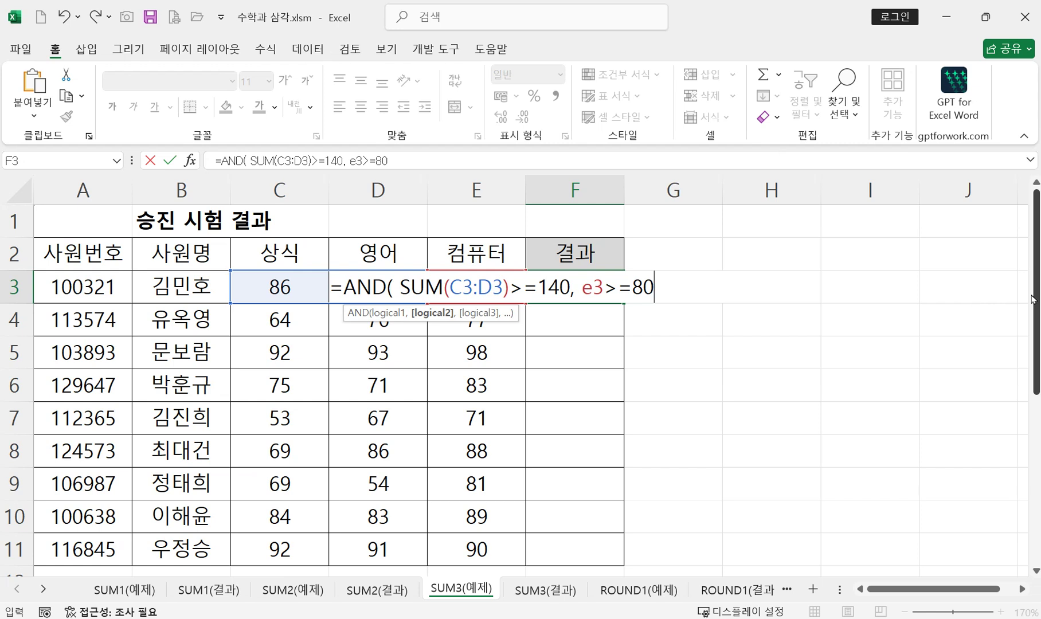
pyautogui.write(')')
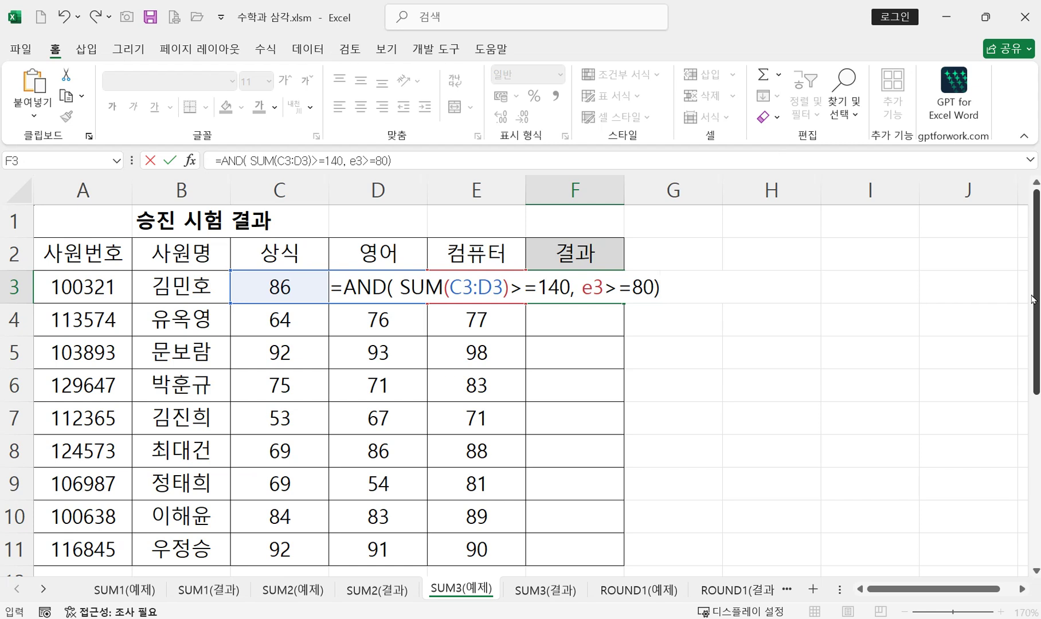
pyautogui.press('Return')
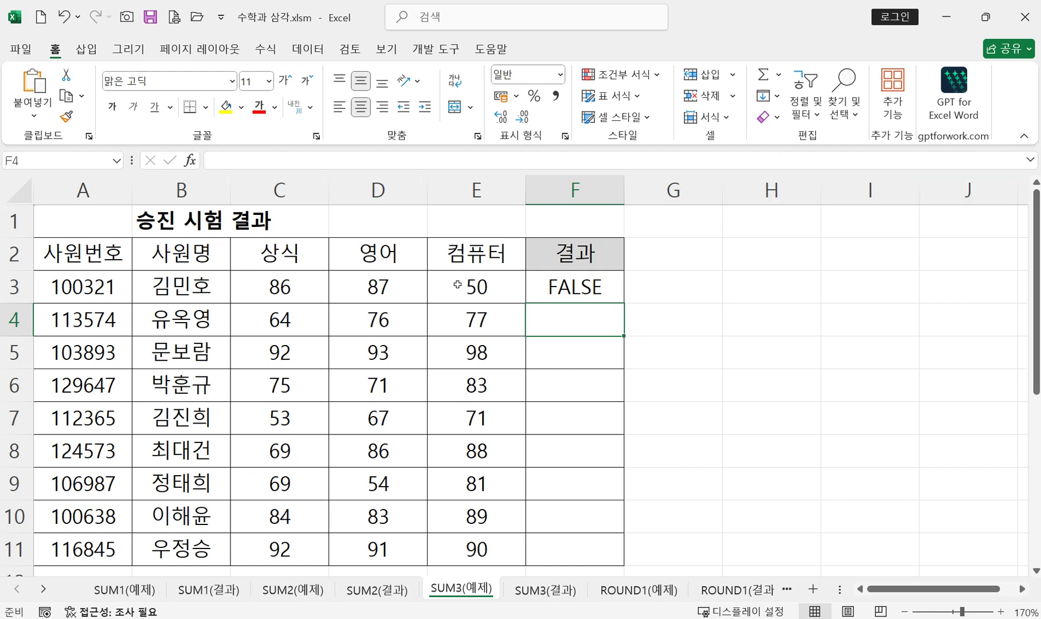
pyautogui.click(477, 285)
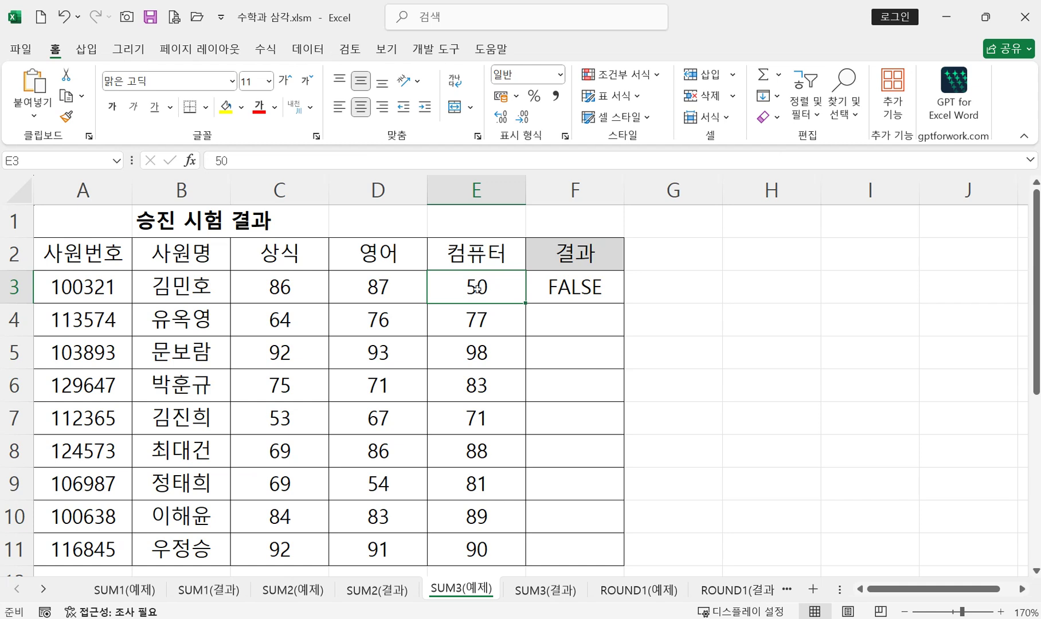
pyautogui.click(589, 285)
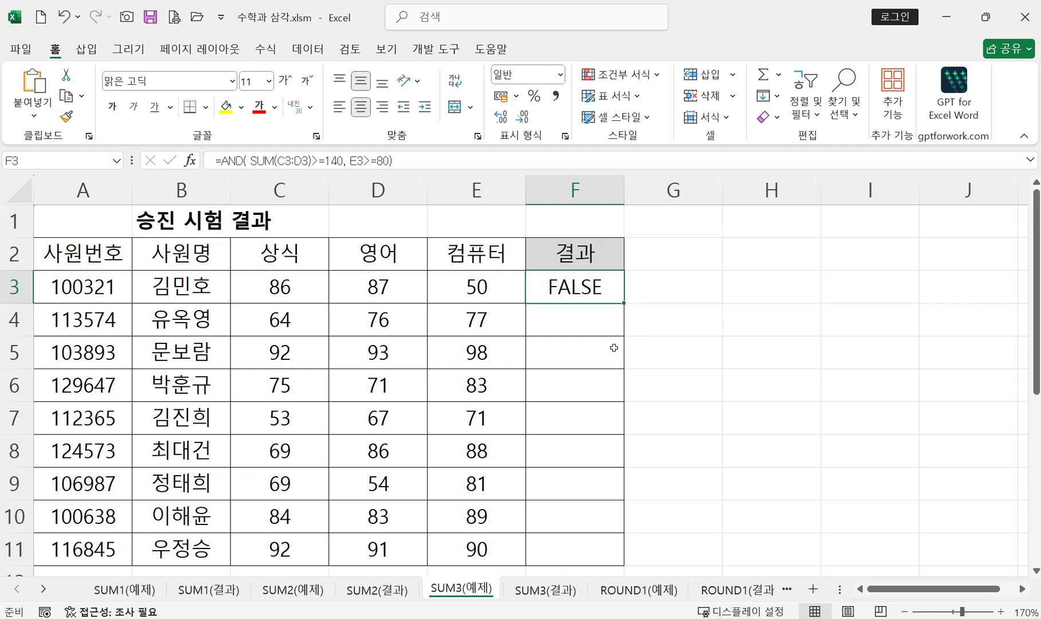
# - Begin an AND formula in F4 with SUM(C4:D4)>=140 as its first condition
pyautogui.click(568, 323)
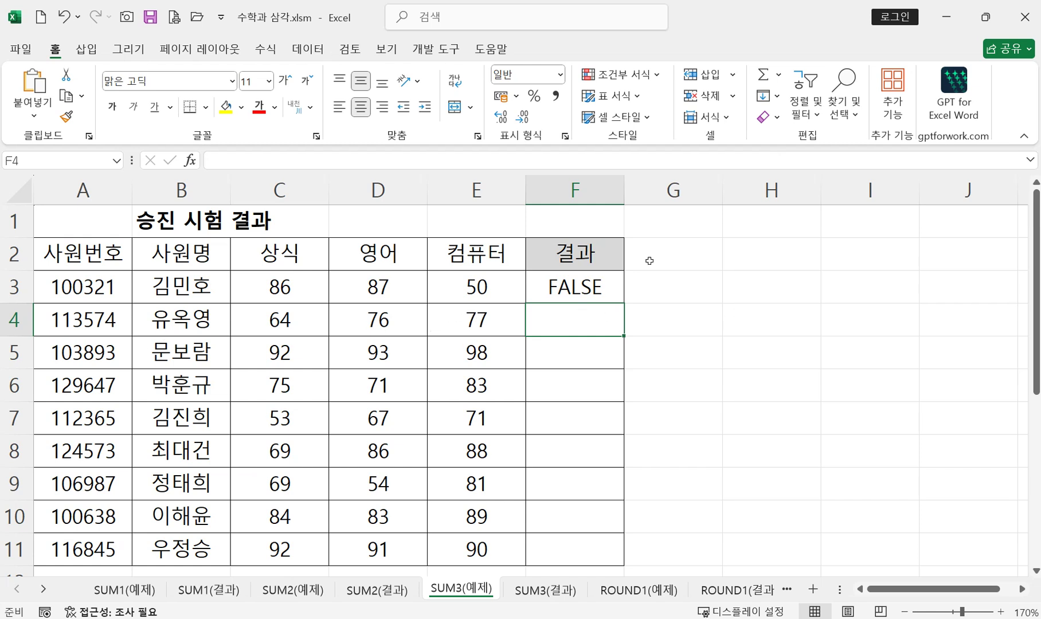
pyautogui.write('=an')
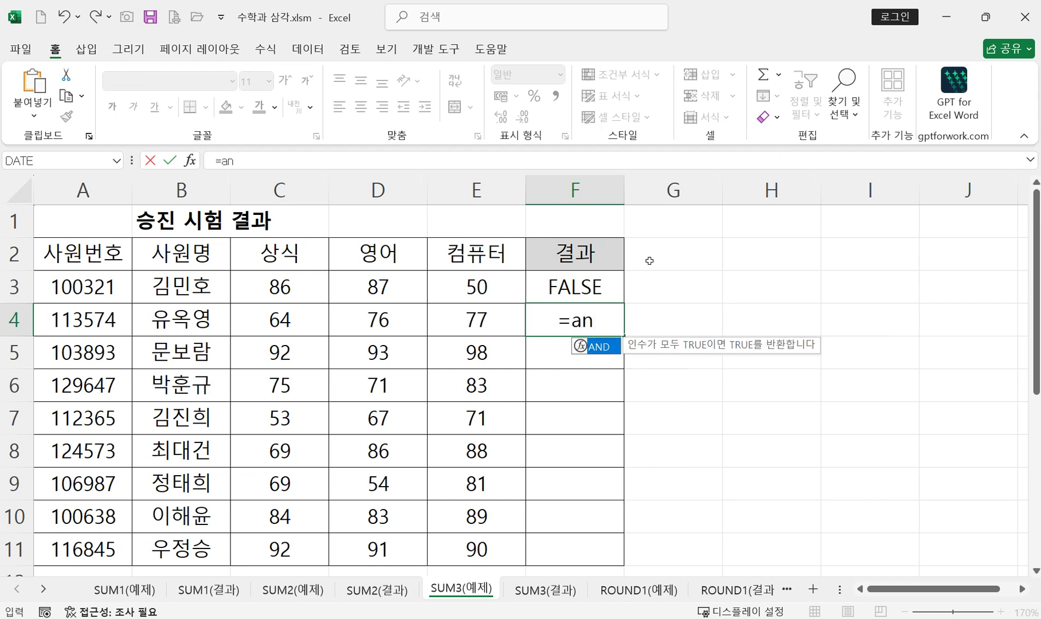
pyautogui.doubleClick(605, 347)
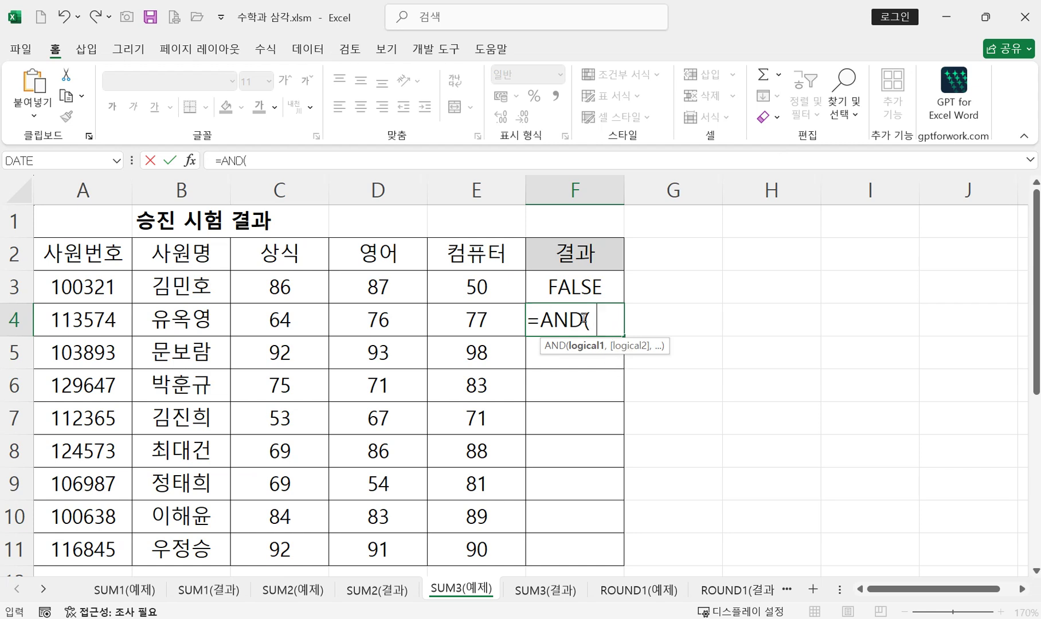
pyautogui.write('s')
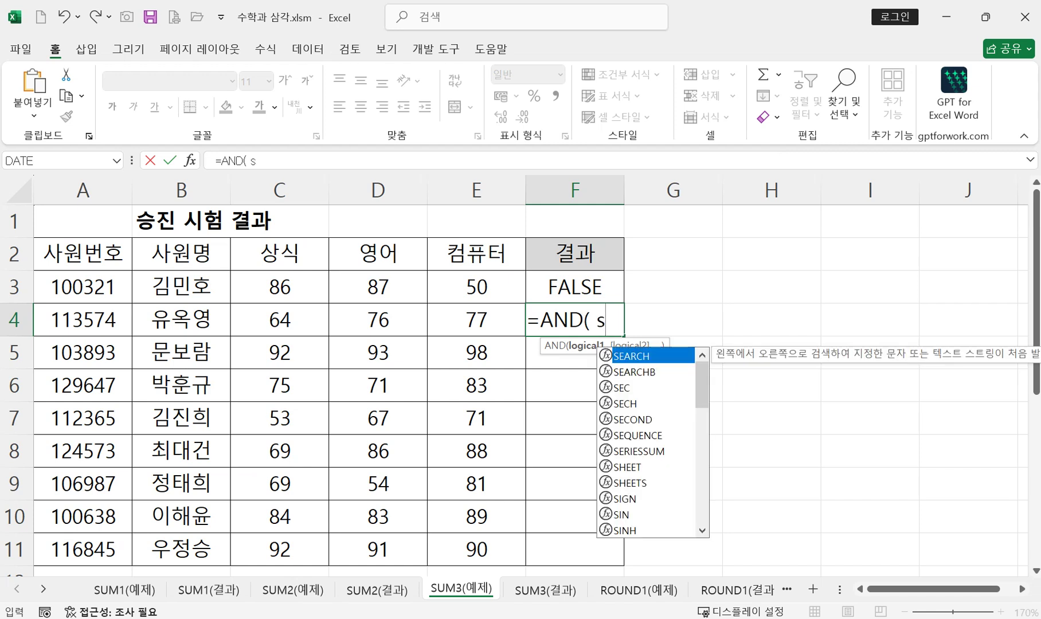
pyautogui.write('u')
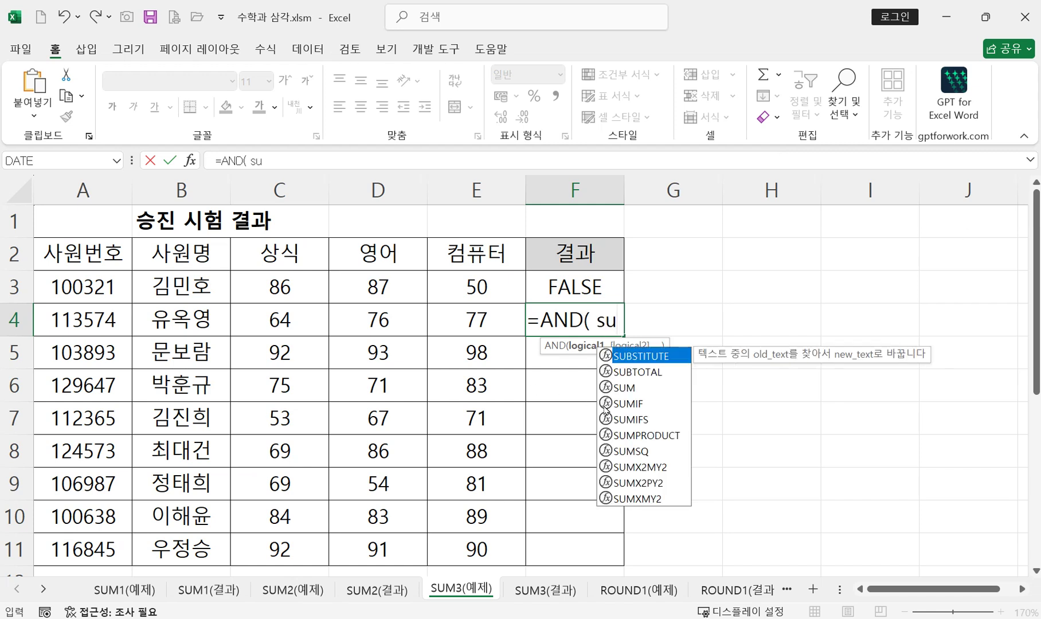
pyautogui.doubleClick(625, 388)
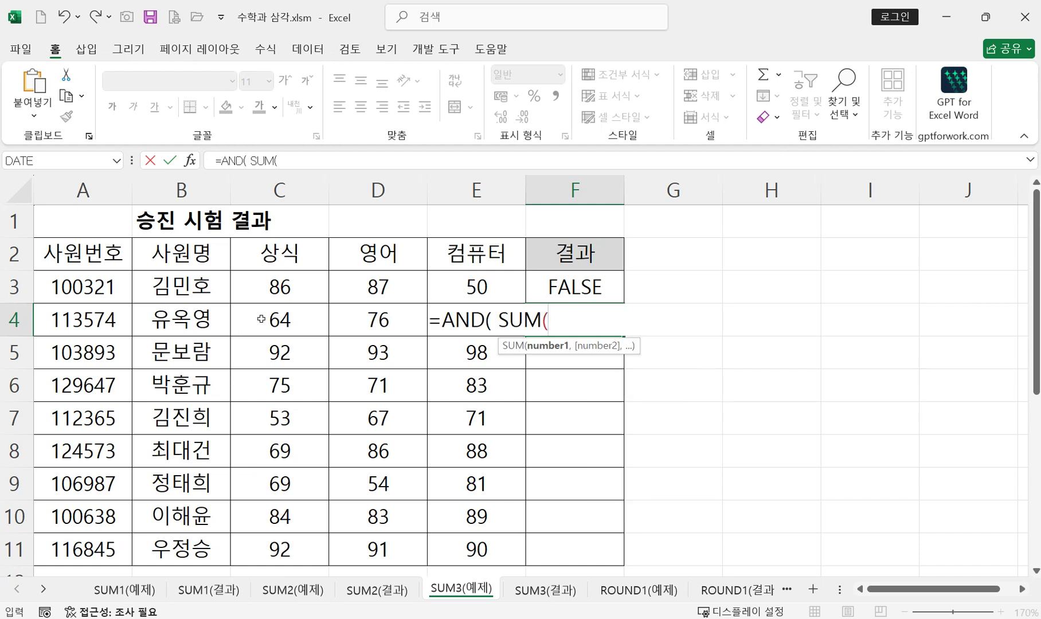
pyautogui.moveTo(261, 319); pyautogui.dragTo(376, 319)
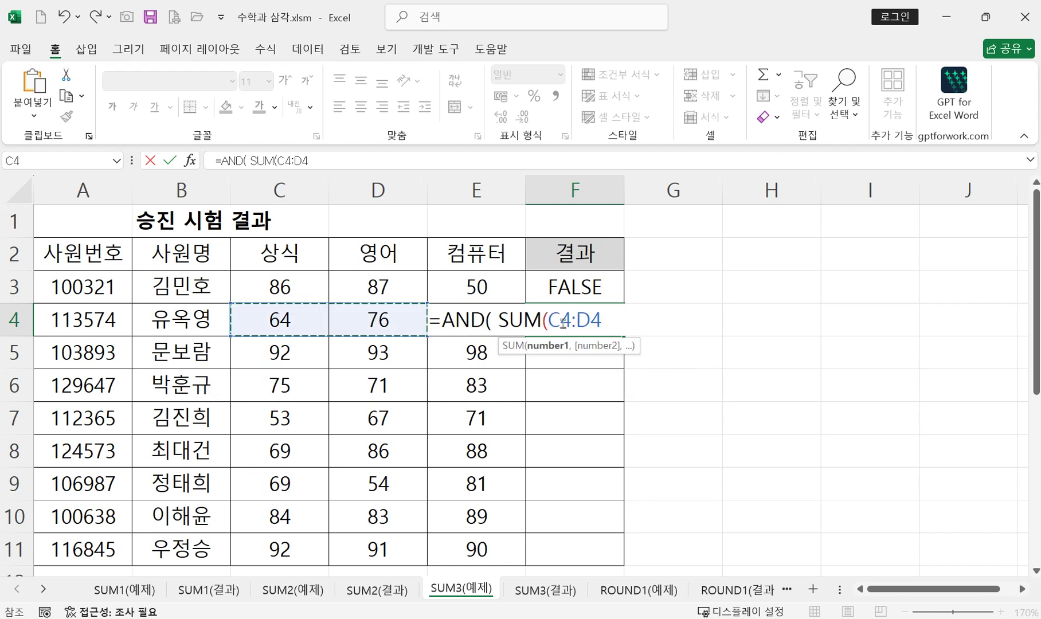
pyautogui.write(')')
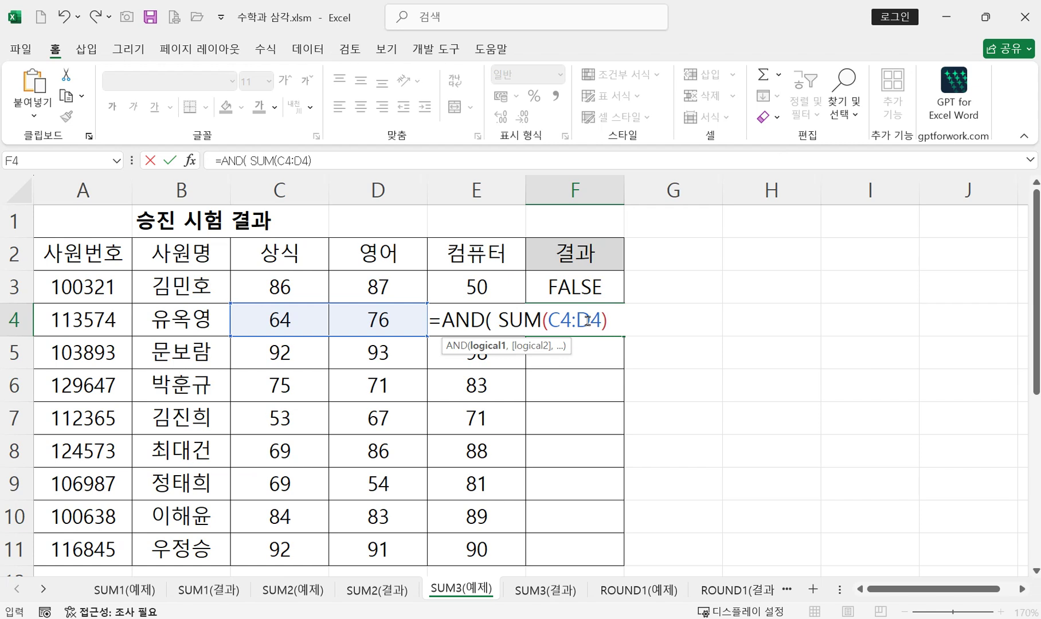
pyautogui.write('>=140,')
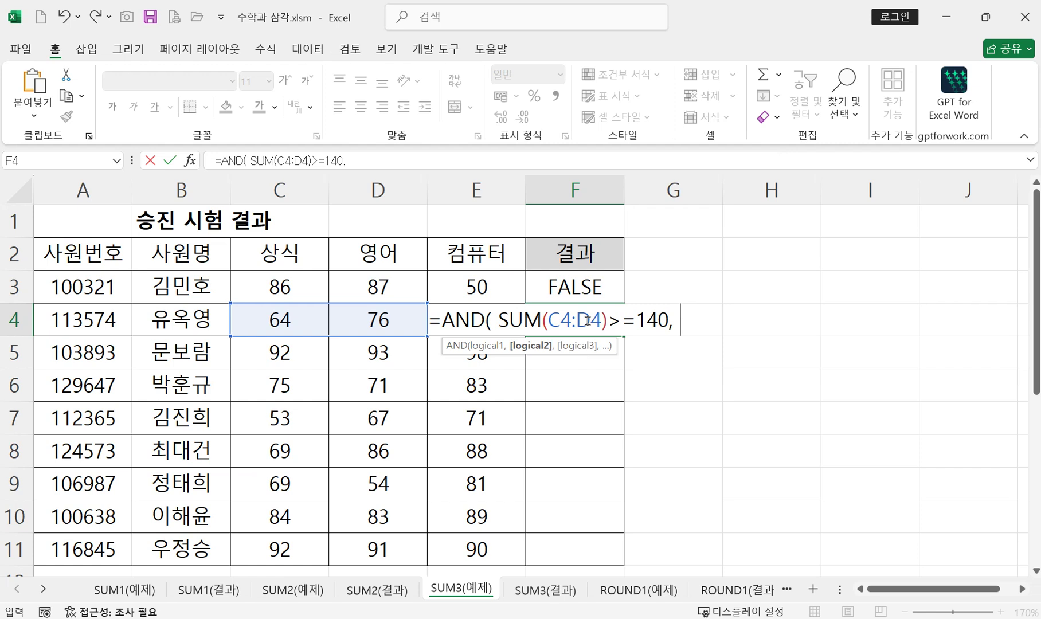
# - Complete F4's AND formula with the second condition E4>=80 and fill it down through F11
pyautogui.write('e4')
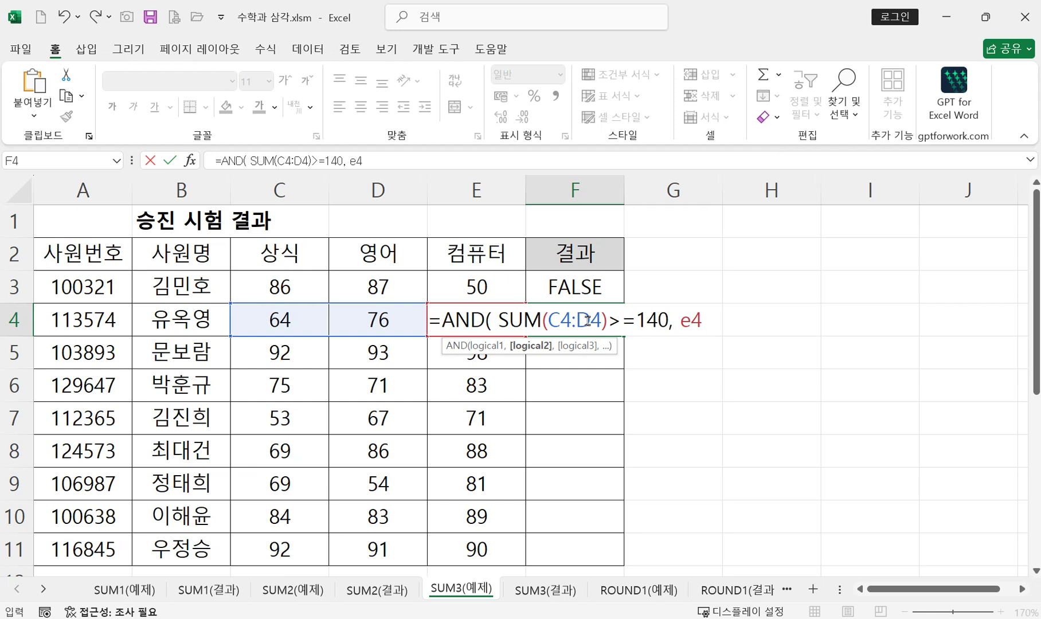
pyautogui.write('>=8')
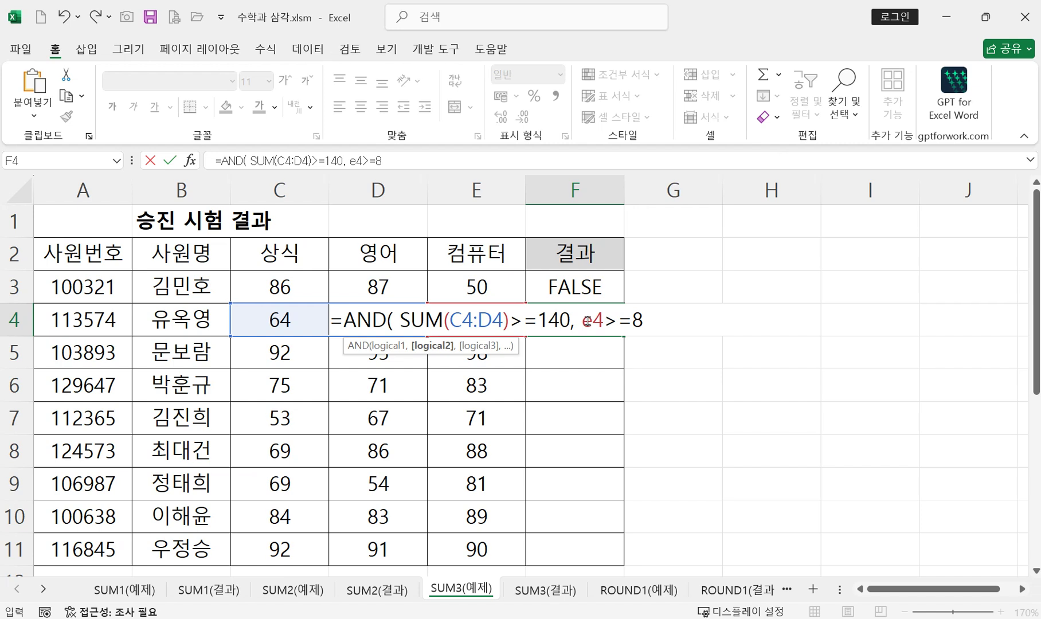
pyautogui.write('0 )')
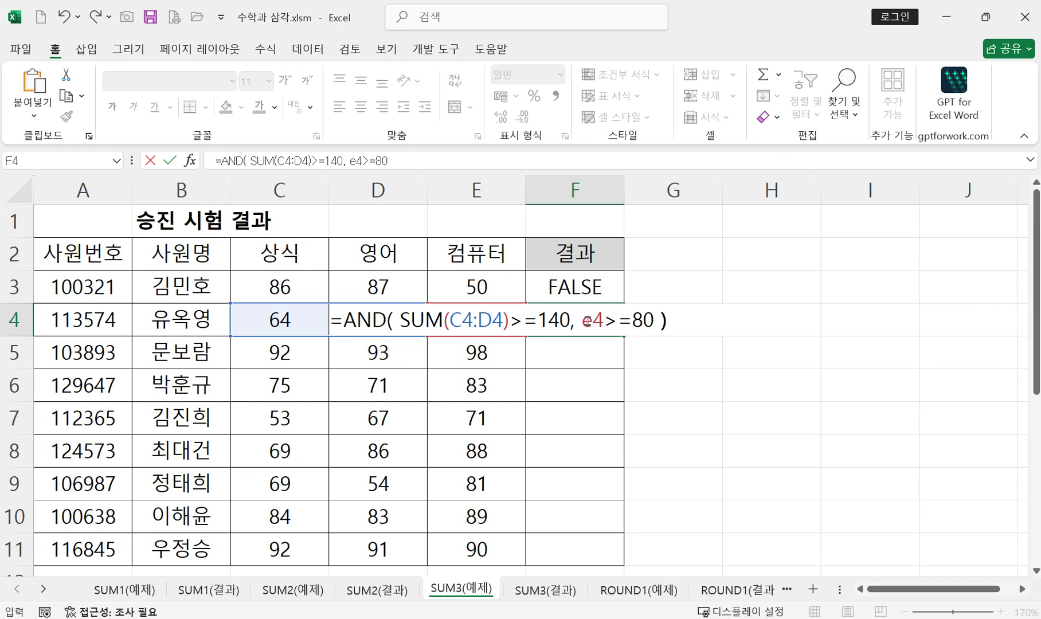
pyautogui.press('Return')
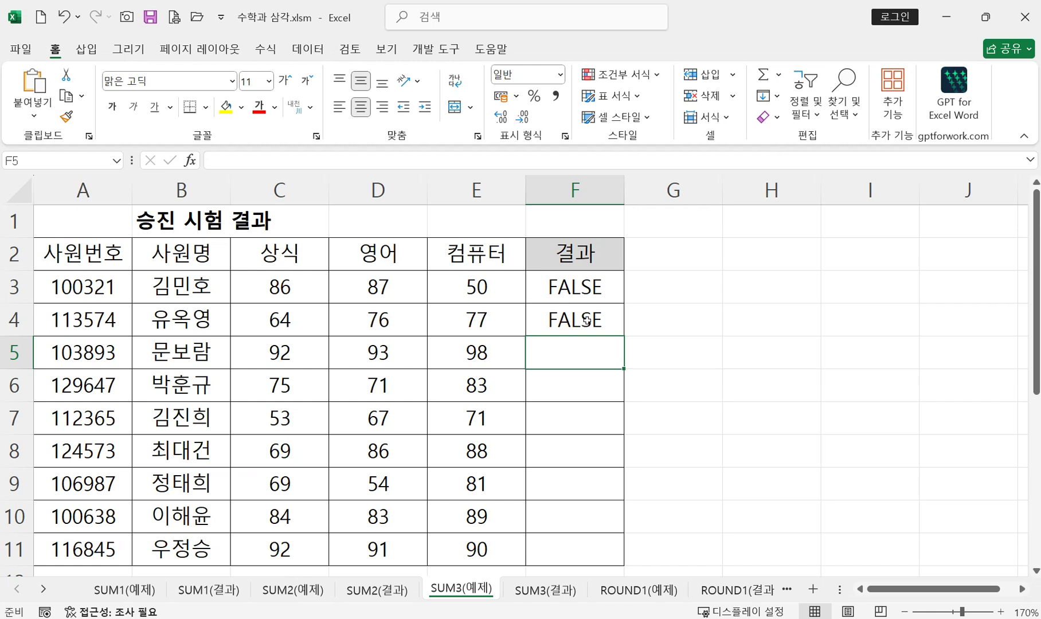
pyautogui.click(586, 319)
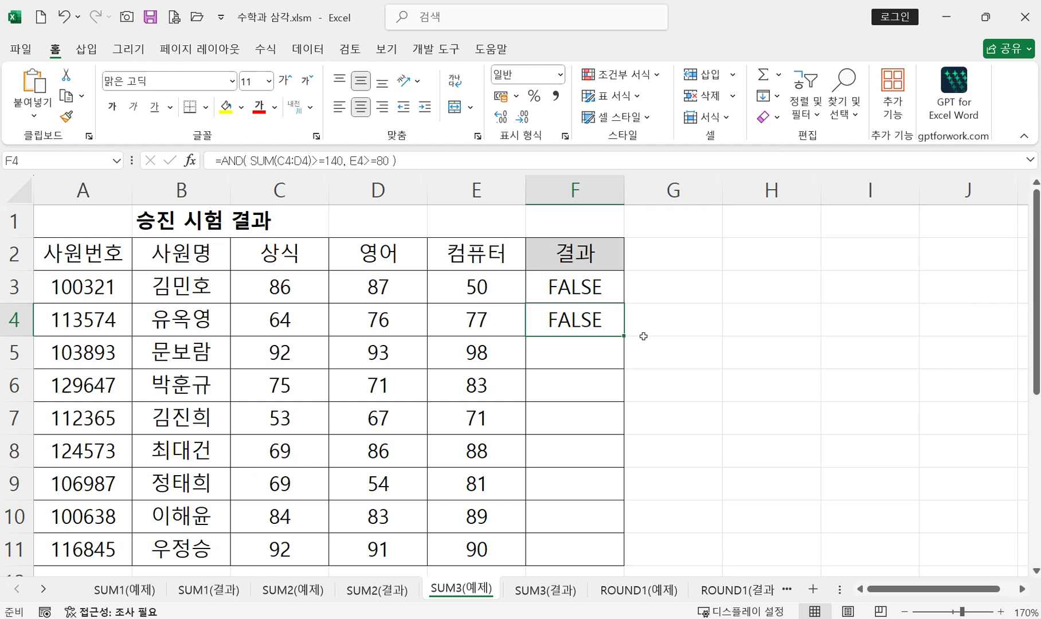
pyautogui.moveTo(624, 339); pyautogui.dragTo(606, 552)
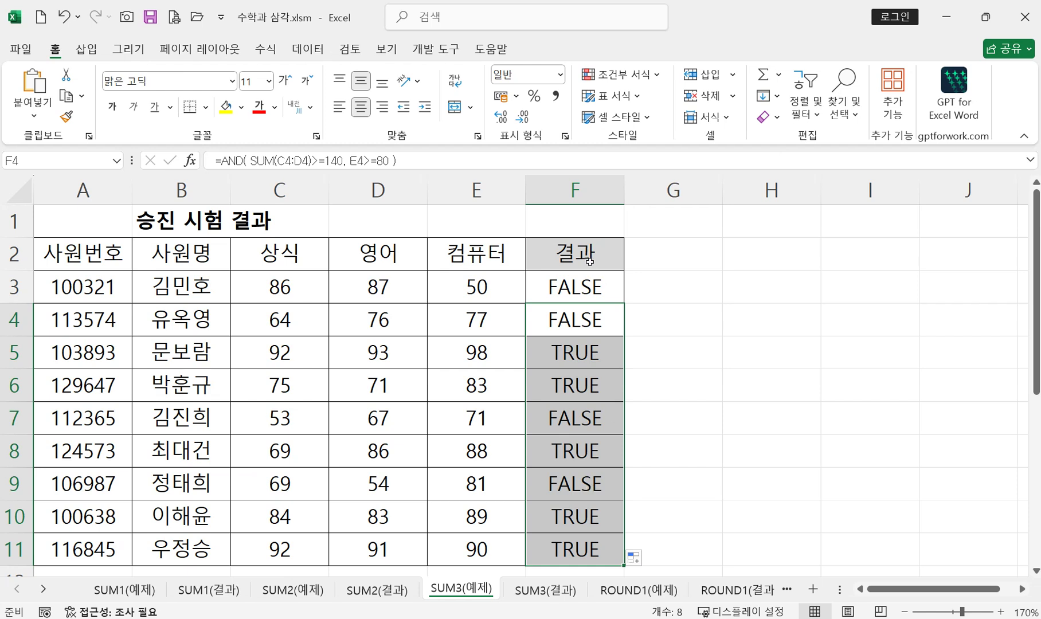
# - Wrap F3's AND formula in an IF function as its logical test, consulting the exercise photo for the required results
pyautogui.click(591, 285)
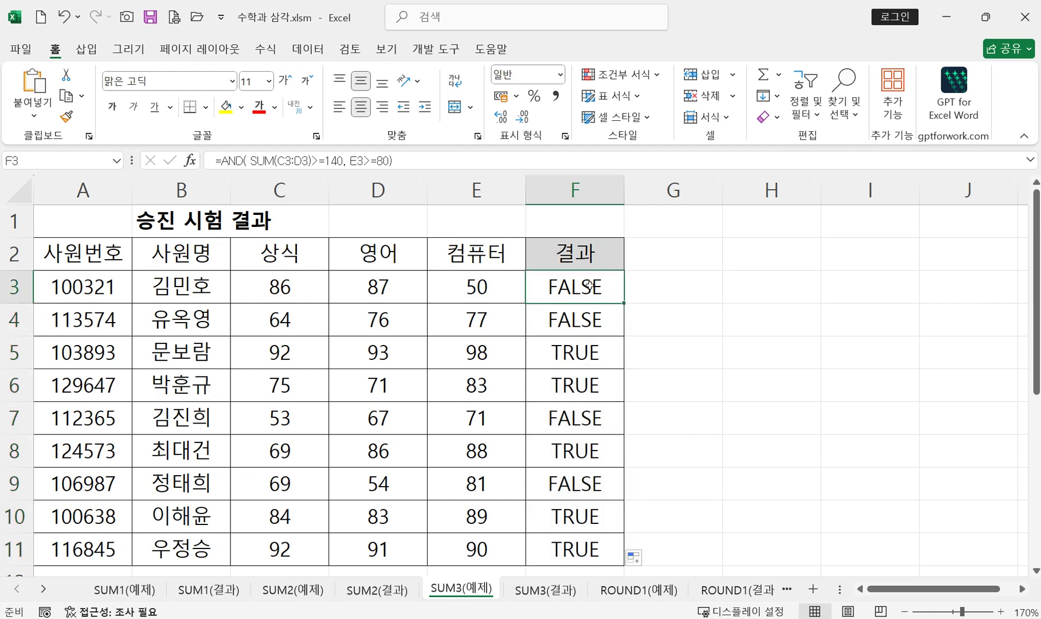
pyautogui.hotkey('alt', 'Tab')
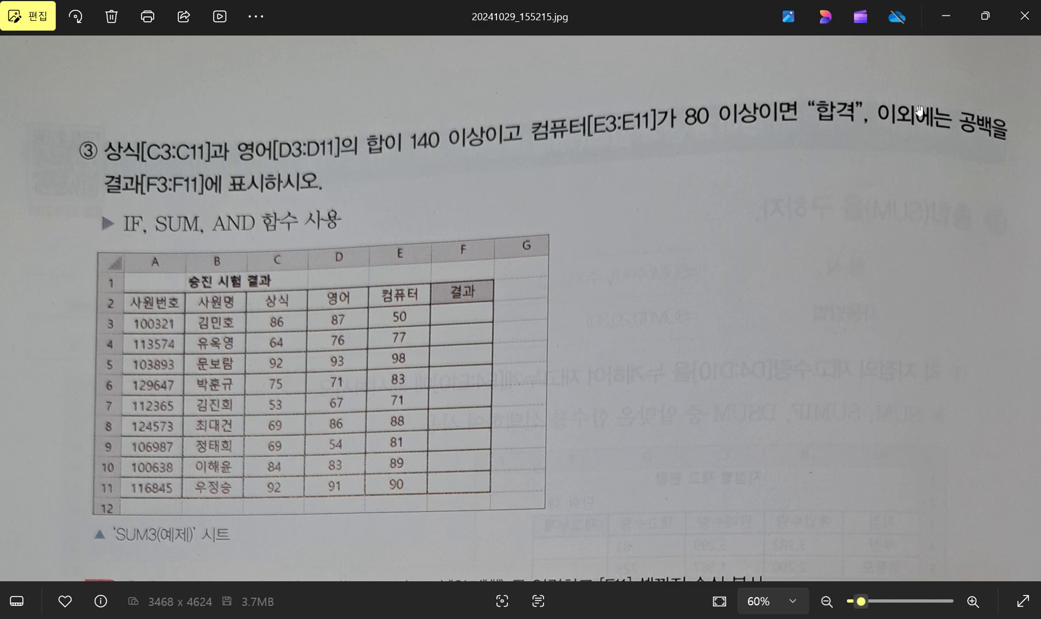
pyautogui.click(946, 19)
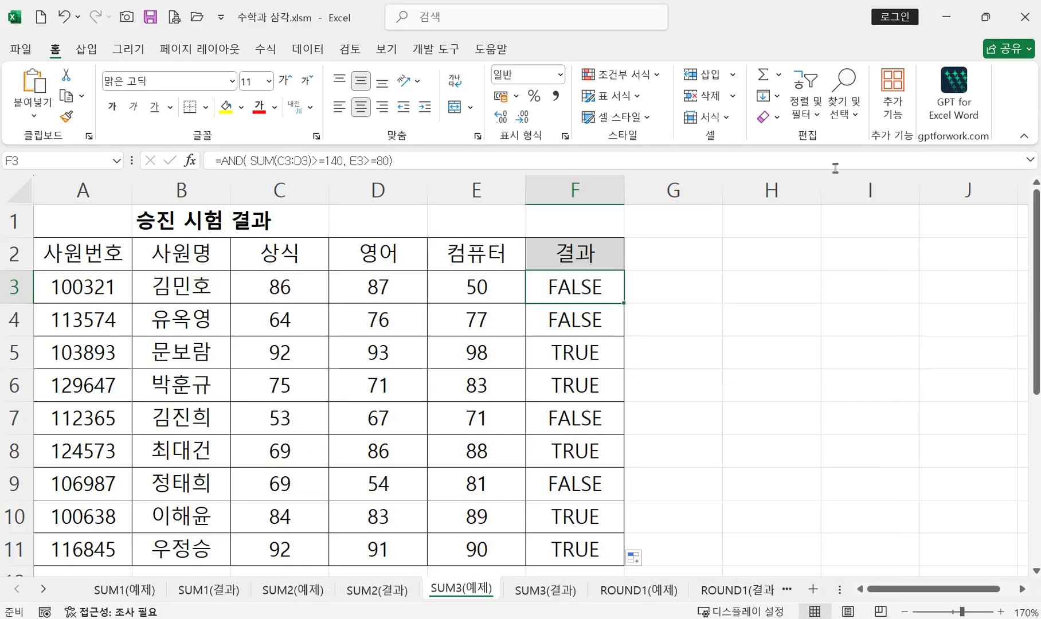
pyautogui.doubleClick(575, 288)
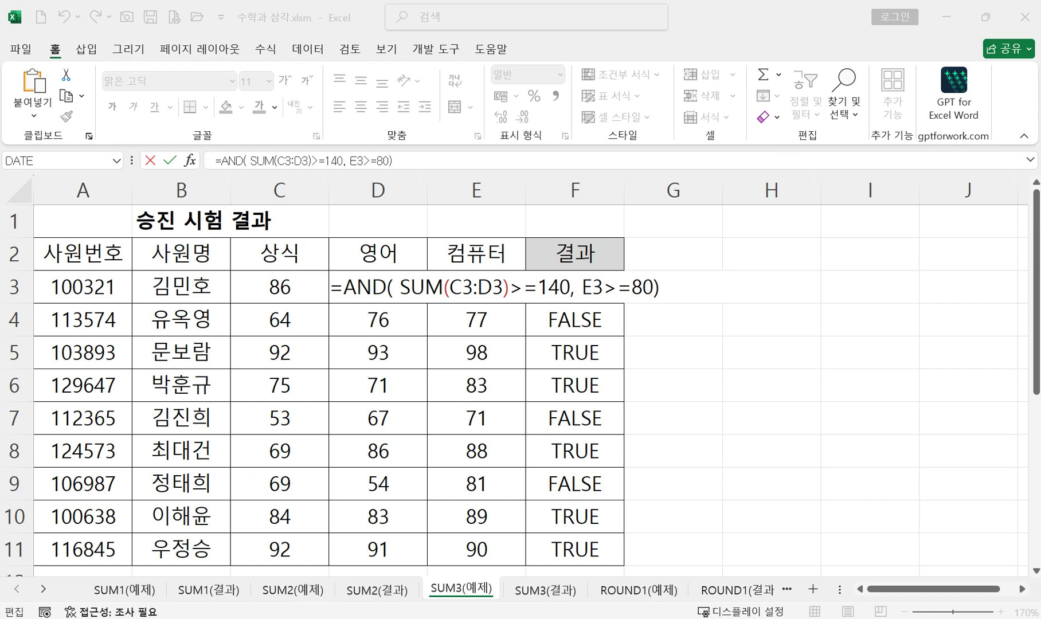
pyautogui.click(342, 286)
pyautogui.click(347, 296)
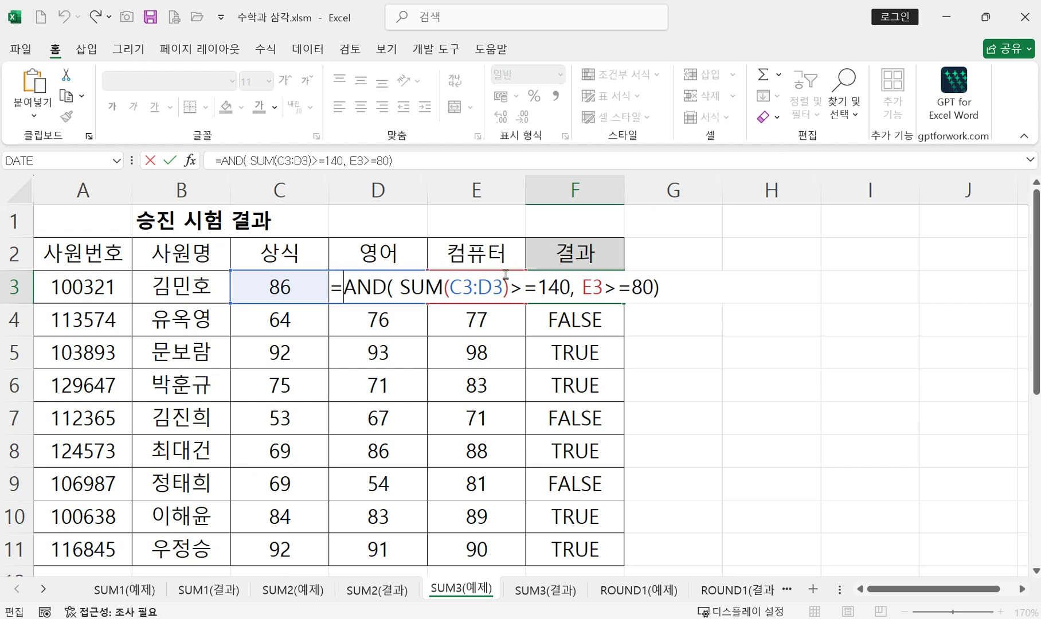
pyautogui.write('i')
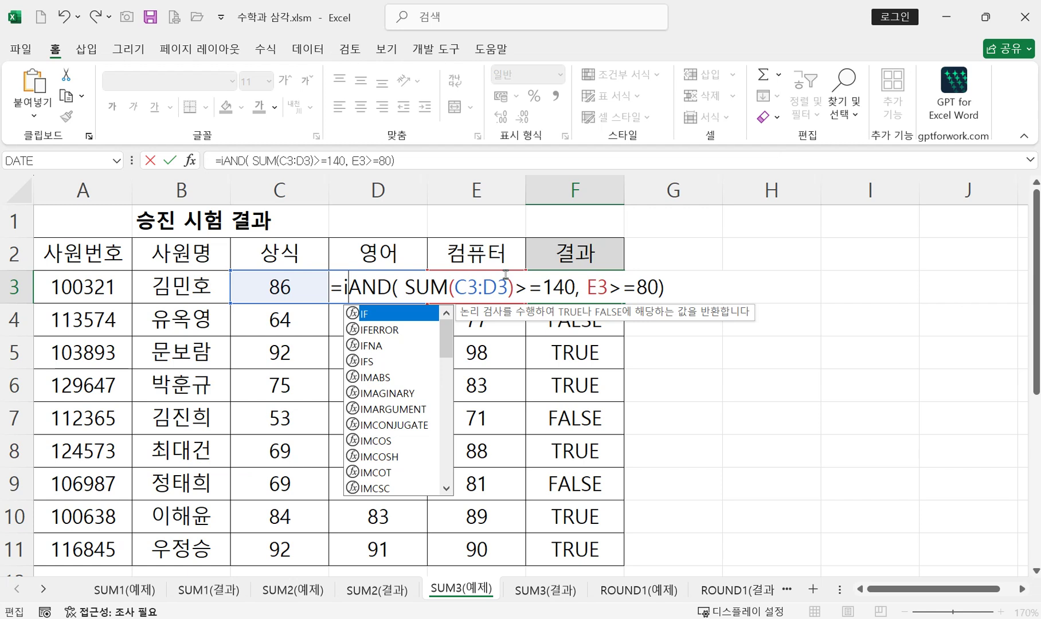
pyautogui.doubleClick(382, 315)
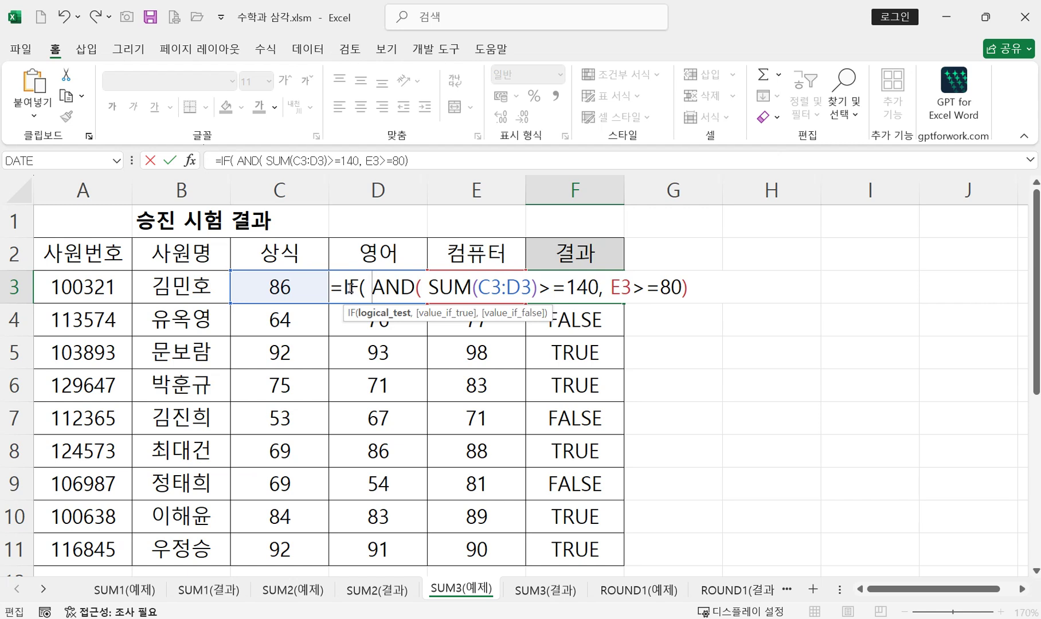
pyautogui.click(350, 287)
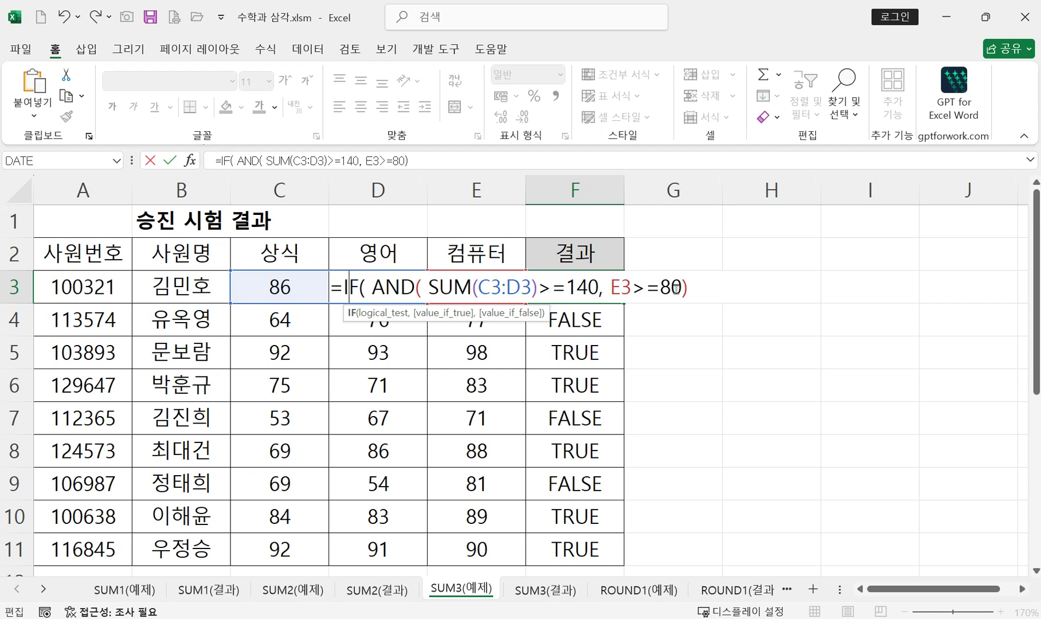
# - Add "합격" as the true value and "" as the false value of F3's IF formula, and complete it
pyautogui.write(',')
pyautogui.write(' "gk')
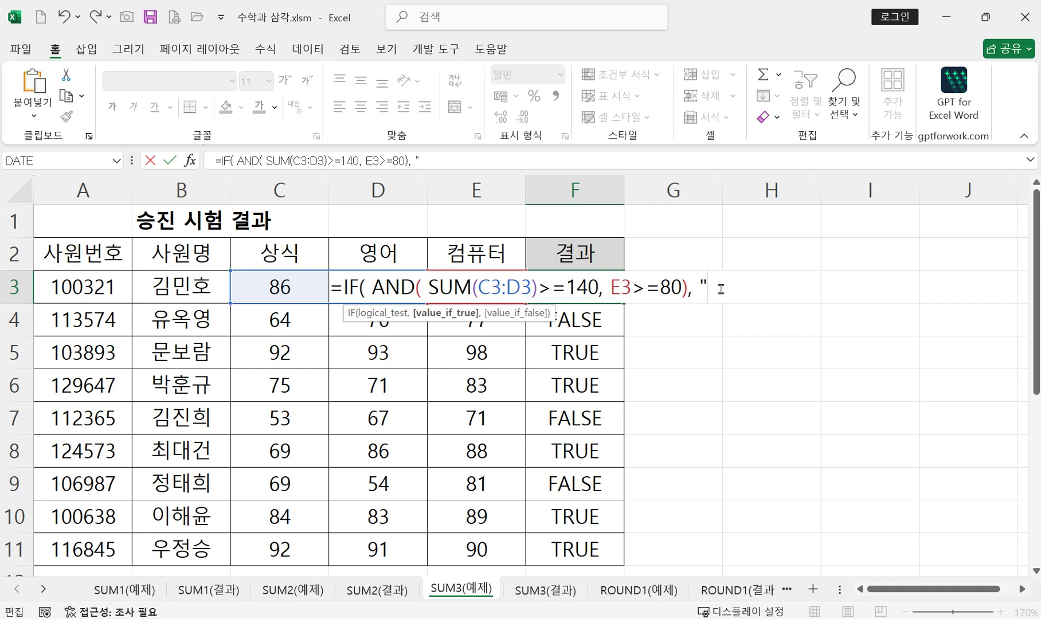
pyautogui.press('BackSpace')
pyautogui.press('BackSpace')
pyautogui.write('합격')
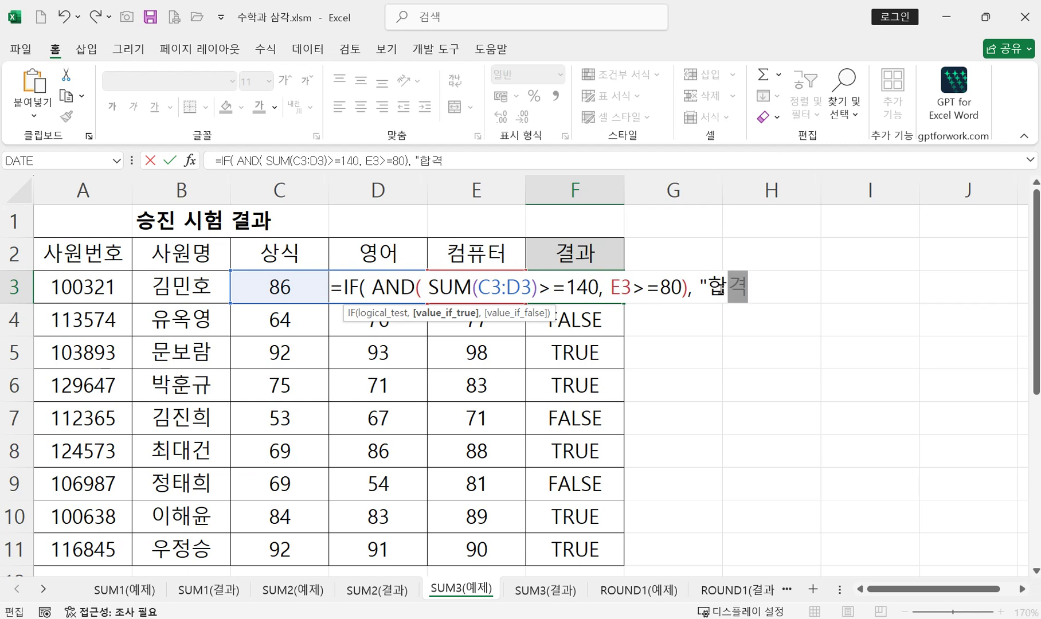
pyautogui.write('",')
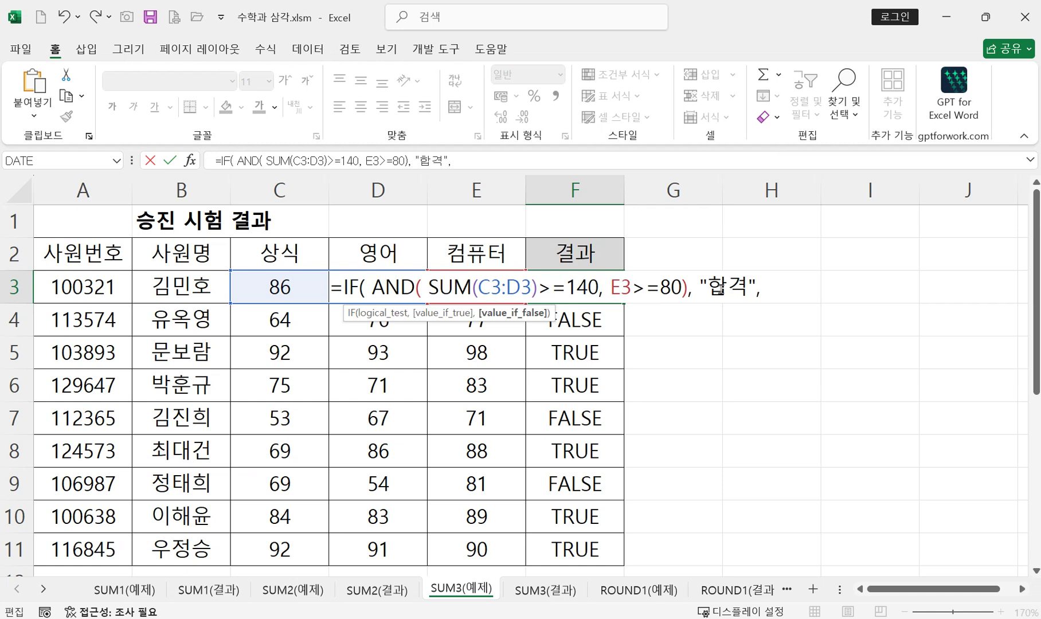
pyautogui.write(' "" )')
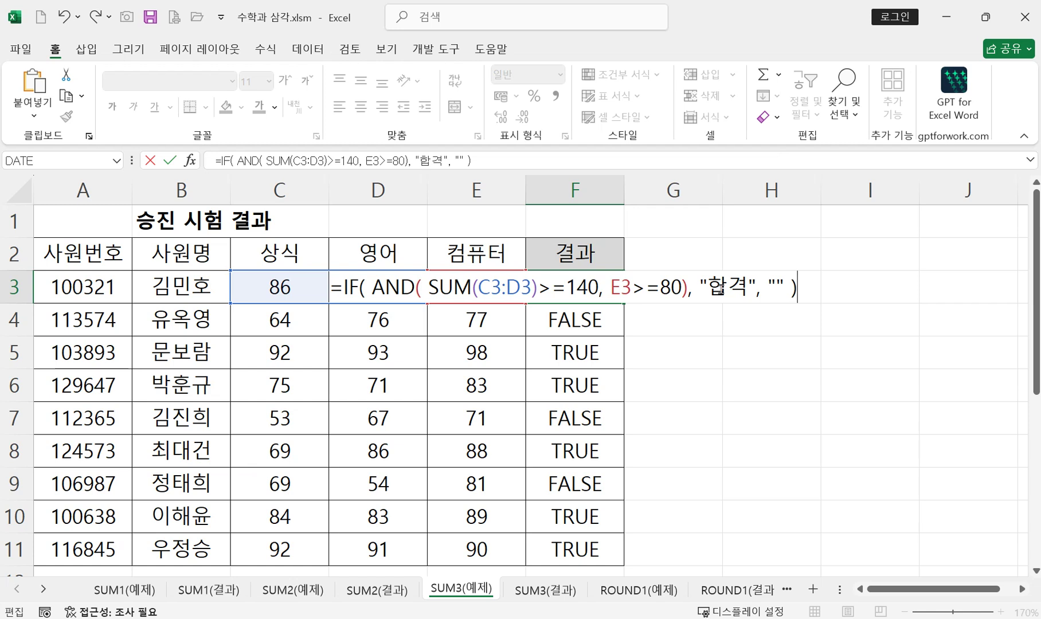
pyautogui.press('Return')
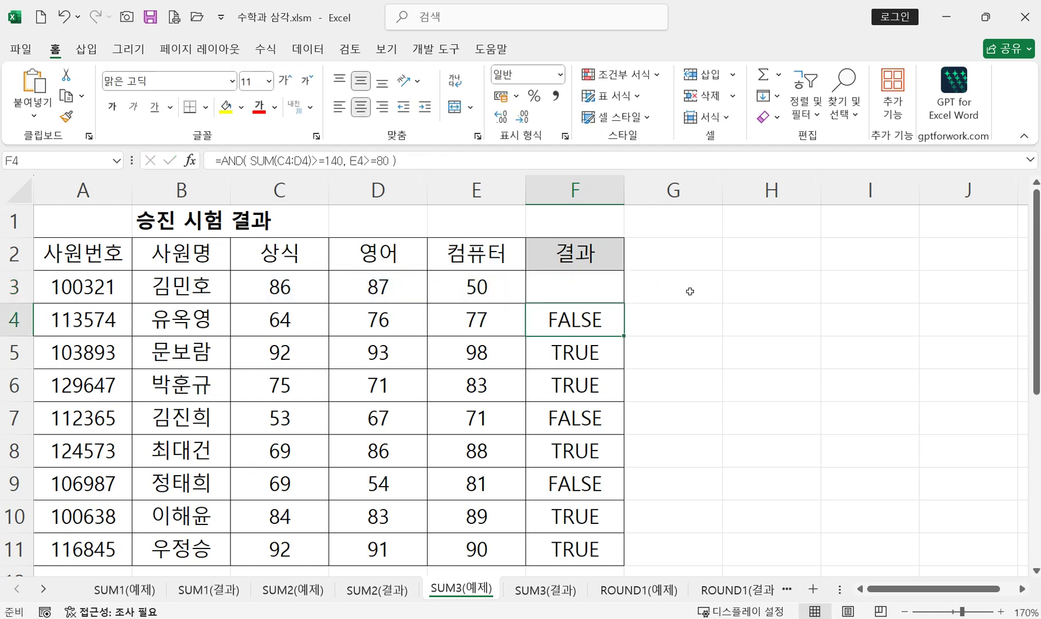
# - Enclose the AND formula in F4 in an IF function so that it serves as the logical test
pyautogui.doubleClick(581, 322)
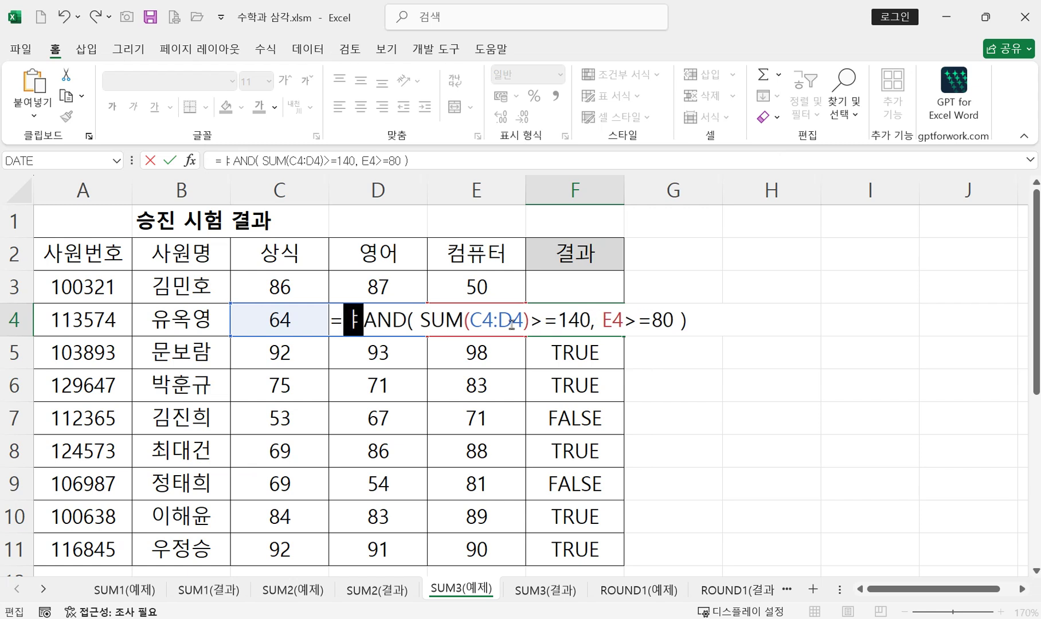
pyautogui.write('i')
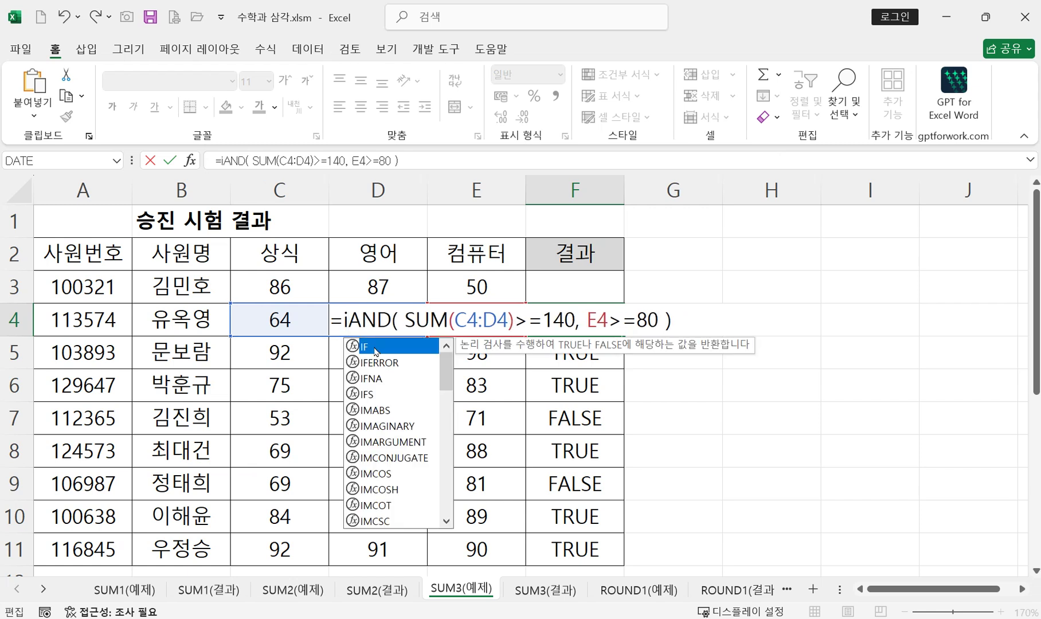
pyautogui.press('Tab')
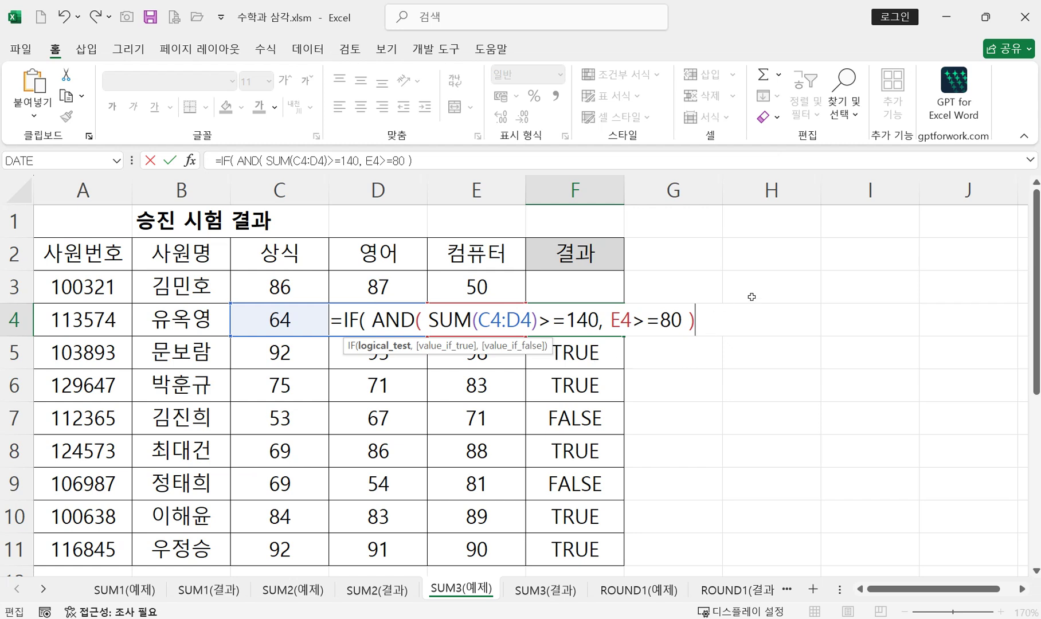
# - Complete F4's IF formula with "합격" as the true value and "" as the false value
pyautogui.write(',')
pyautogui.write(' "gk')
pyautogui.press('BackSpace')
pyautogui.press('BackSpace')
pyautogui.write('합격')
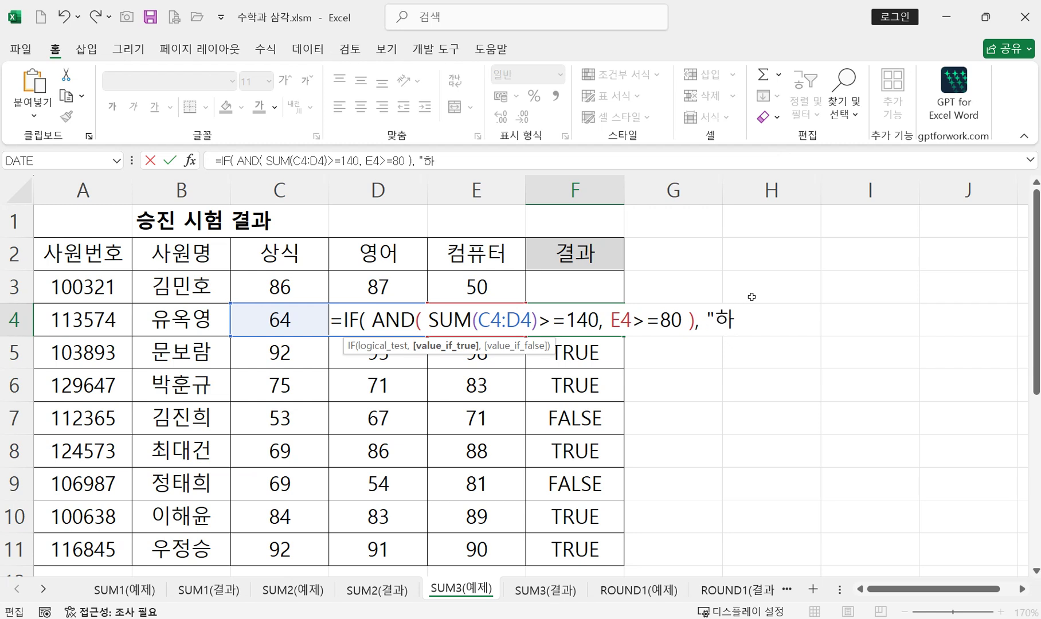
pyautogui.write('",')
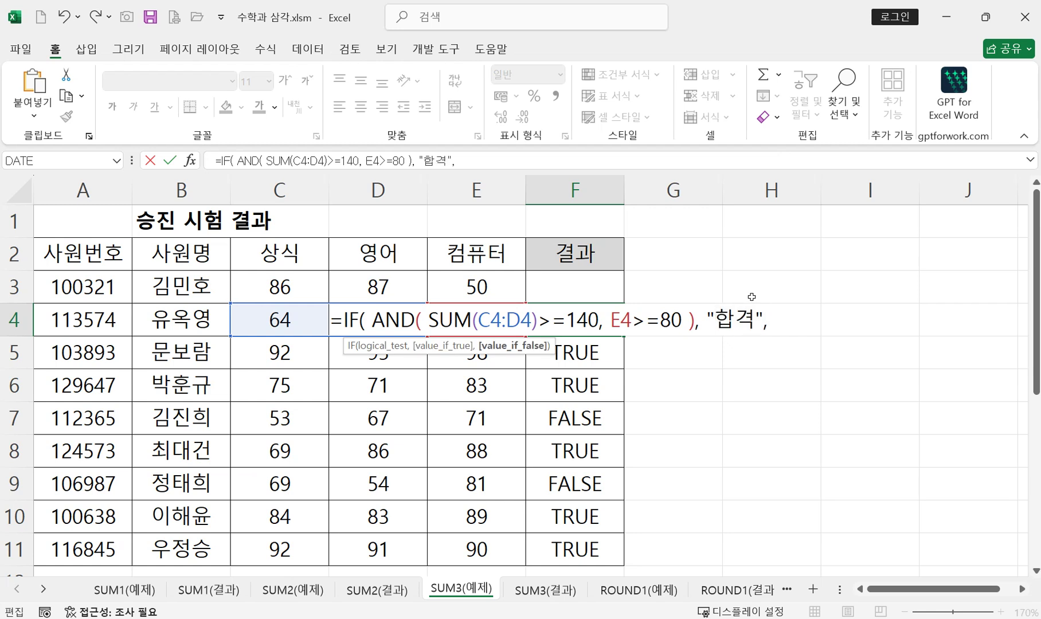
pyautogui.write(' "" )')
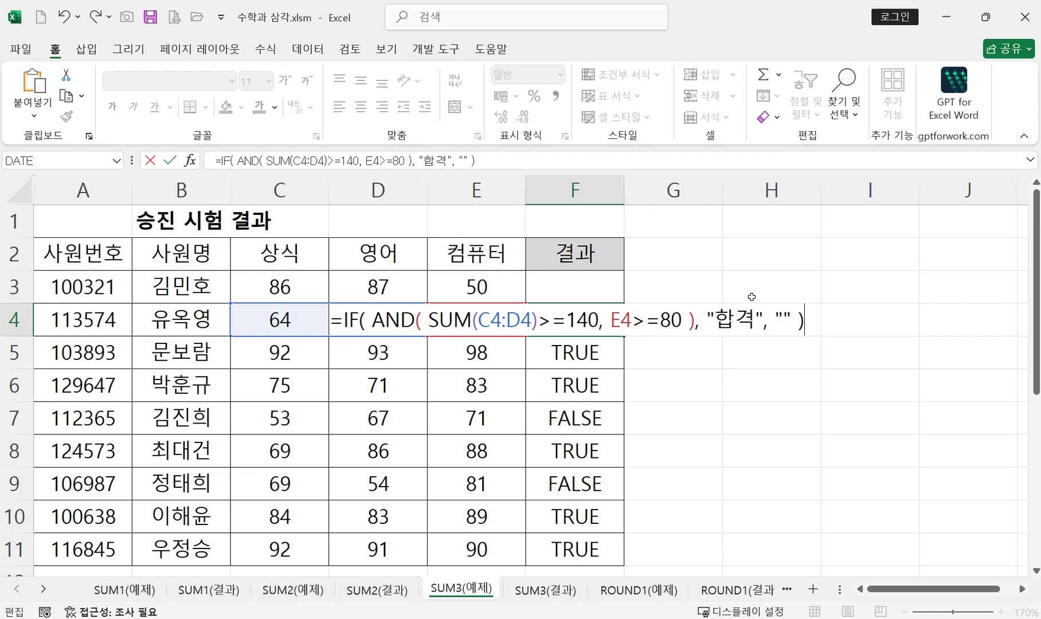
pyautogui.press('Return')
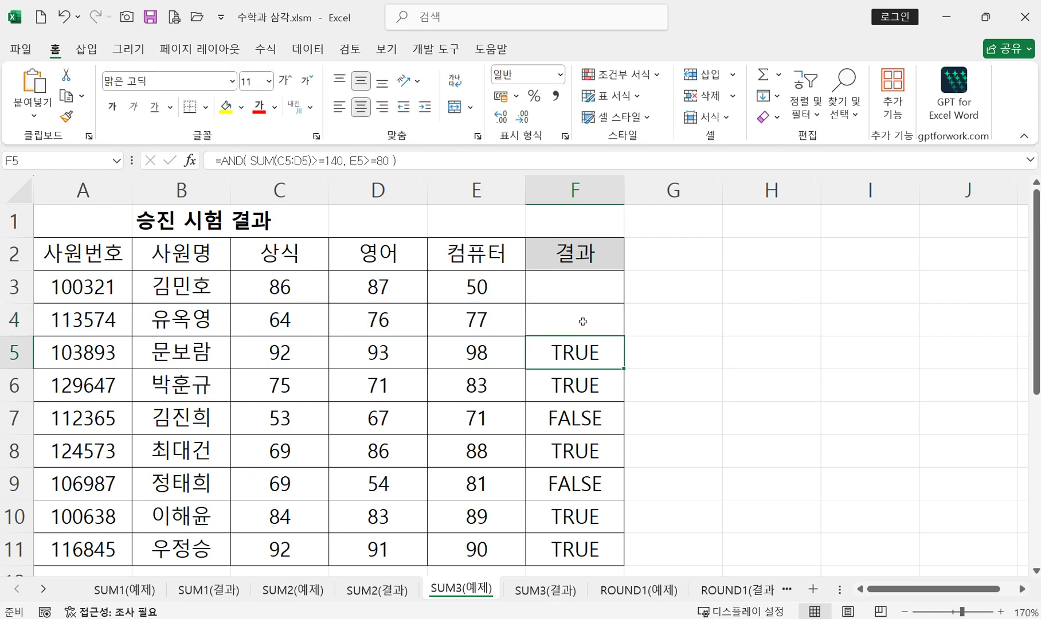
# - Fill F4's IF formula down through F11 and review the formula in F3
pyautogui.click(604, 327)
pyautogui.moveTo(624, 337); pyautogui.dragTo(624, 564)
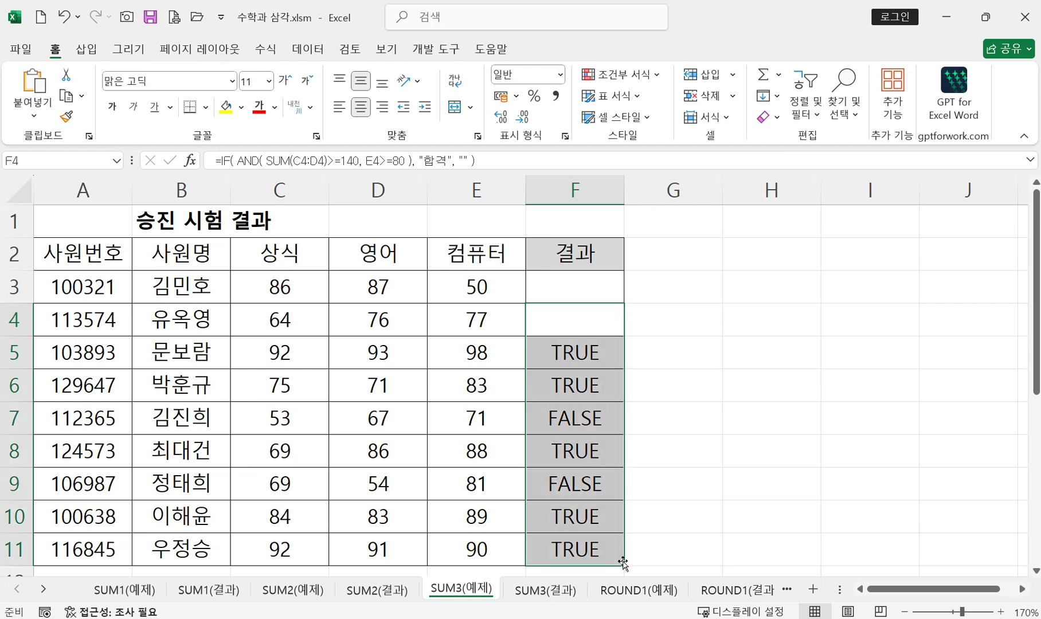
pyautogui.doubleClick(577, 287)
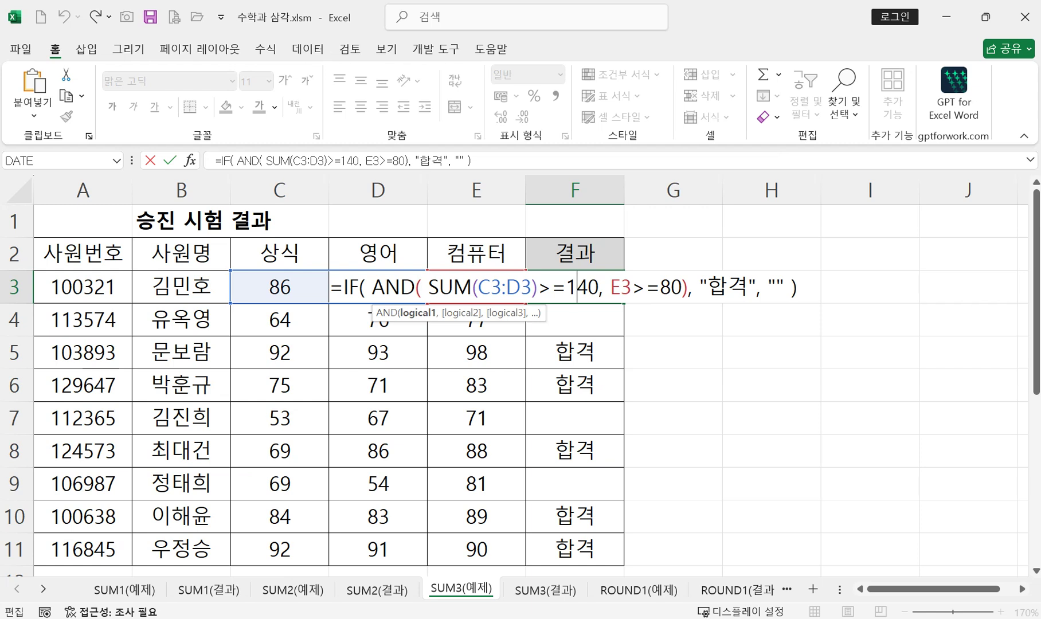
pyautogui.press('Return')
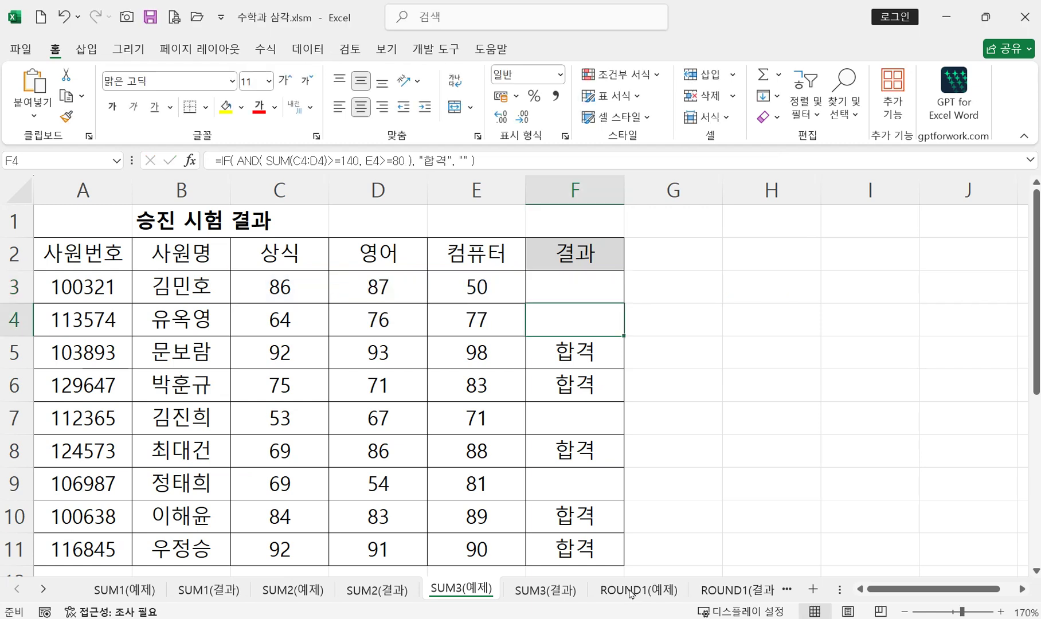
# - Open the ROUND1(예제) sheet and enlarge its view to 170%
pyautogui.click(638, 590)
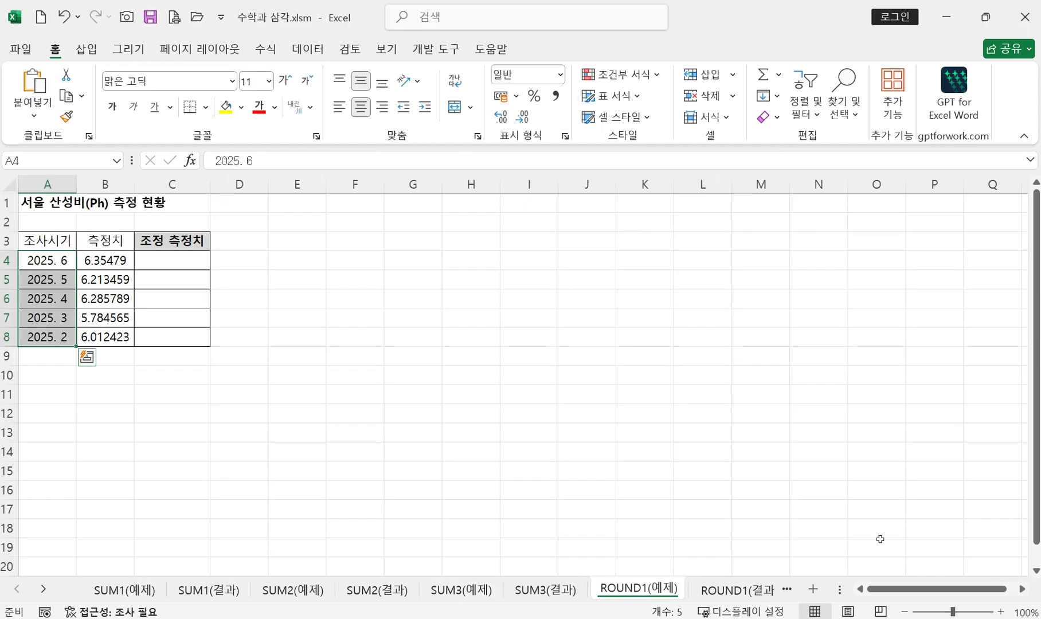
pyautogui.click(999, 612)
pyautogui.click(999, 612)
pyautogui.click(999, 612)
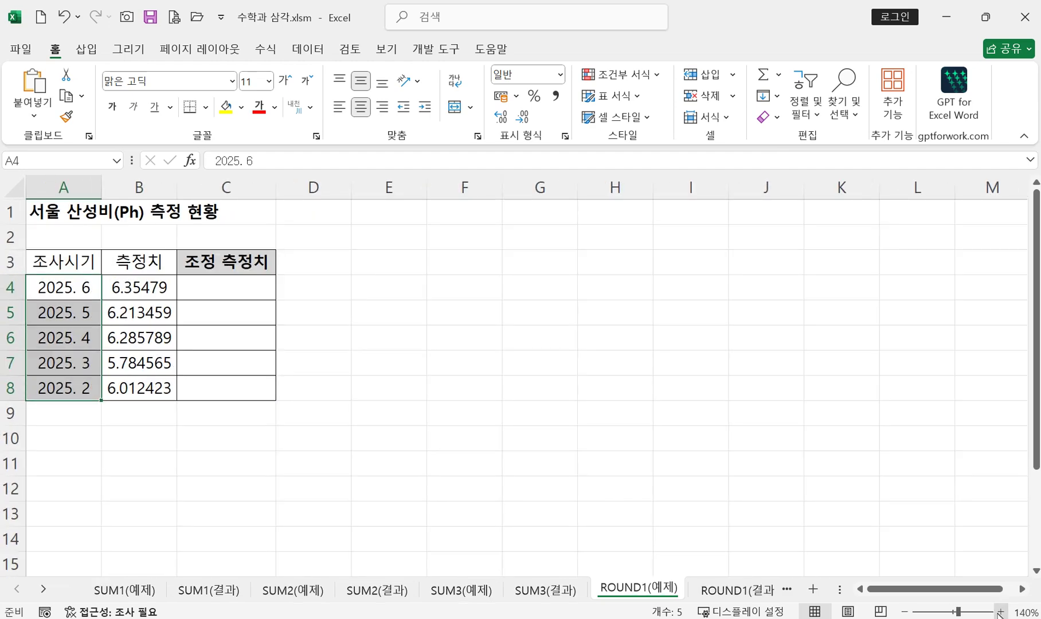
pyautogui.click(999, 612)
pyautogui.click(999, 613)
pyautogui.click(999, 612)
pyautogui.click(999, 613)
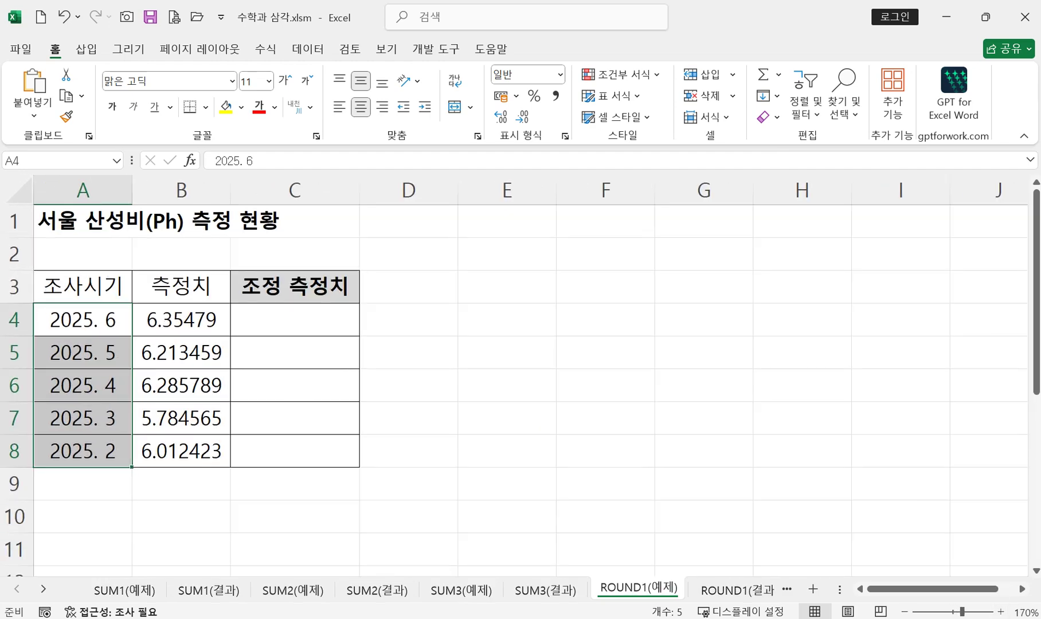
# - Read the ROUND function format and the first rounding exercise in the exercise photo, and return to the Excel workbook
pyautogui.click(518, 618)
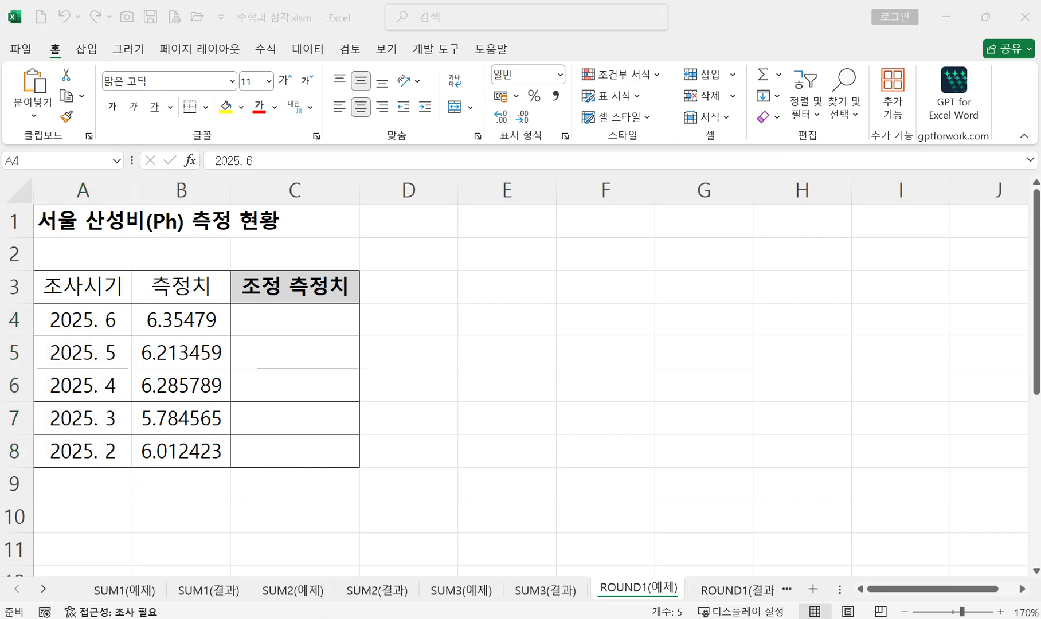
pyautogui.moveTo(561, 500); pyautogui.dragTo(596, 191)
pyautogui.scroll(-6, 596, 324)
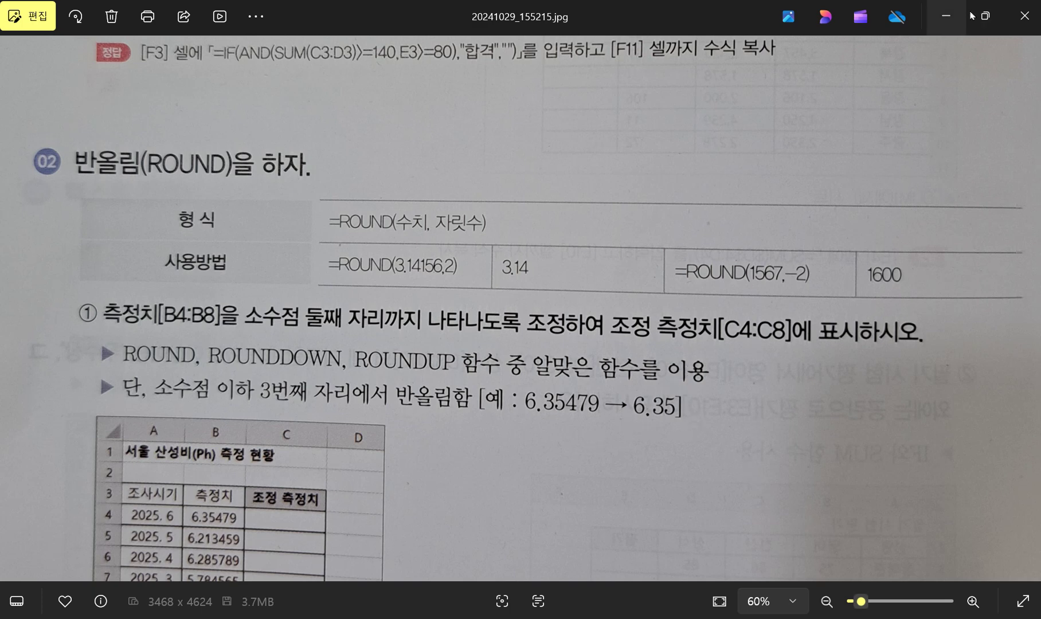
pyautogui.click(949, 16)
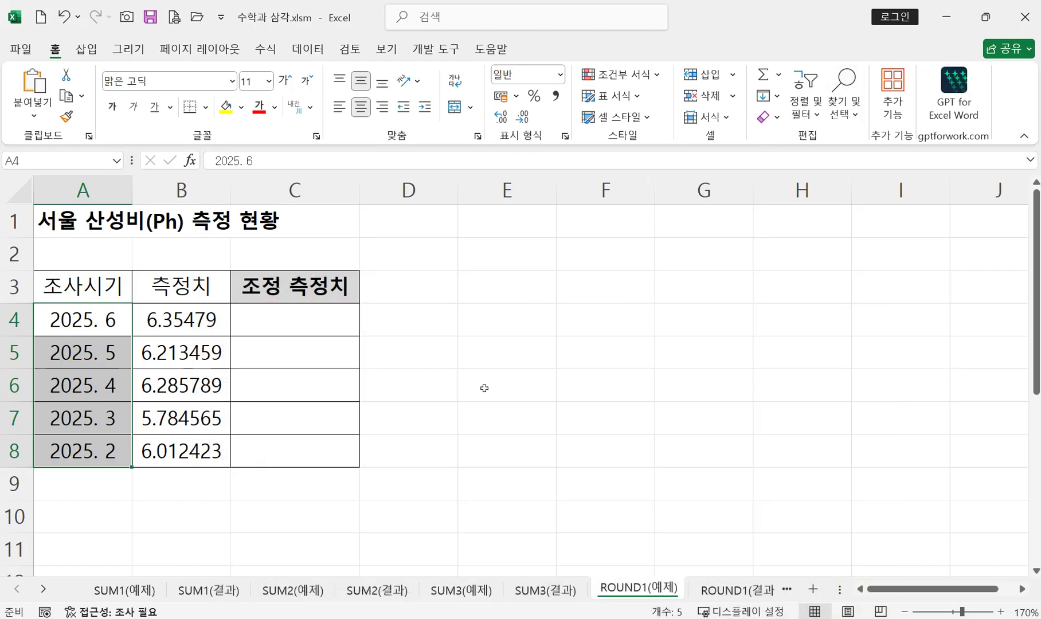
# - Enter =ROUND(B4,2) in C4 to round the first measurement to two decimals, and review the finished formula
pyautogui.click(278, 324)
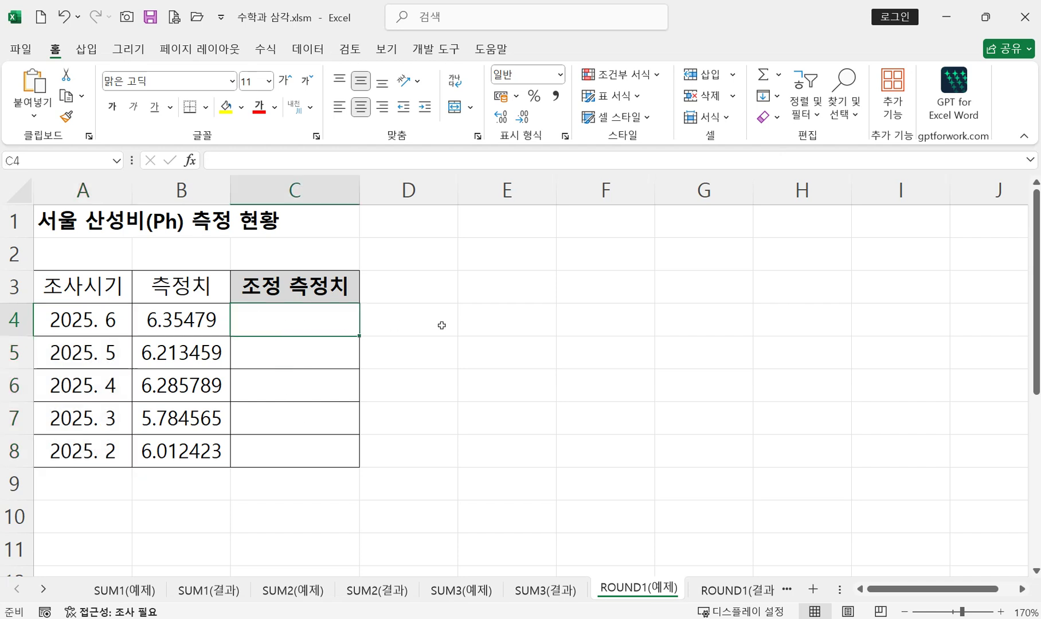
pyautogui.write('=')
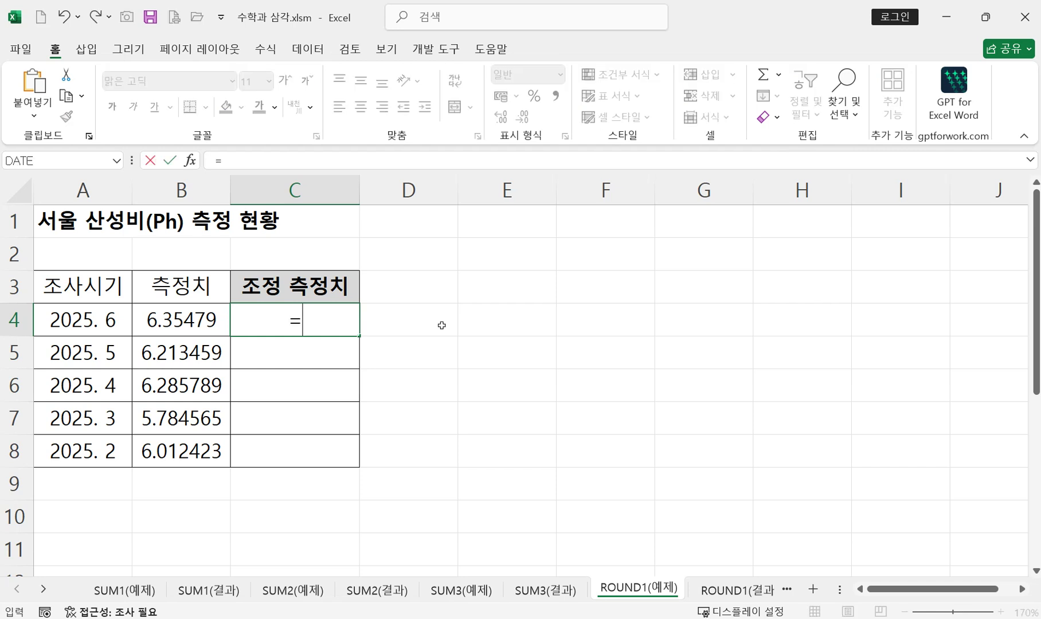
pyautogui.write('개')
pyautogui.press('BackSpace')
pyautogui.press('BackSpace')
pyautogui.write('ro')
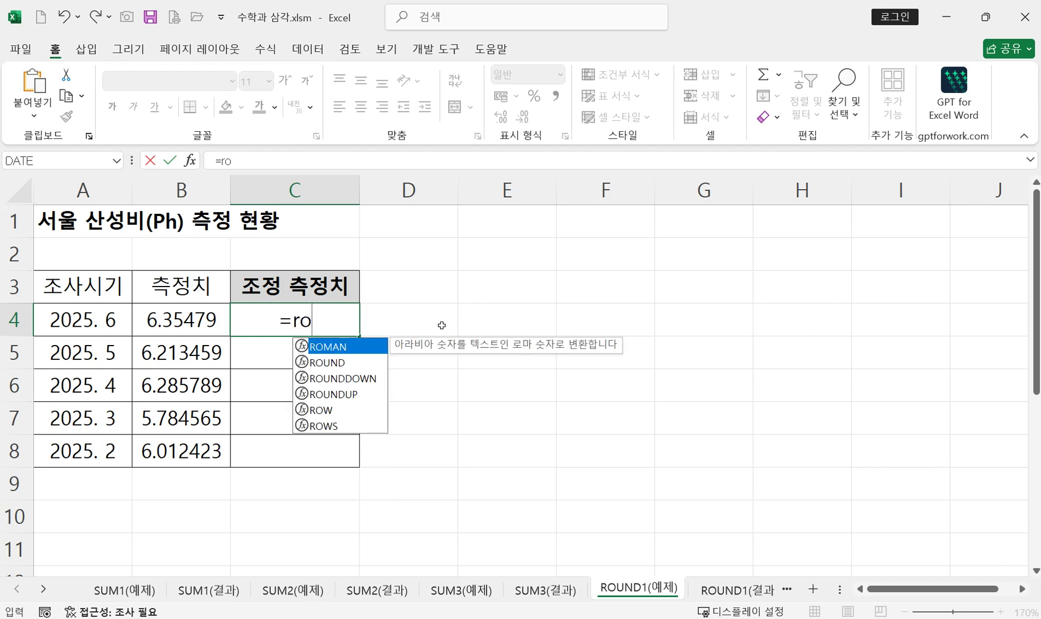
pyautogui.doubleClick(346, 363)
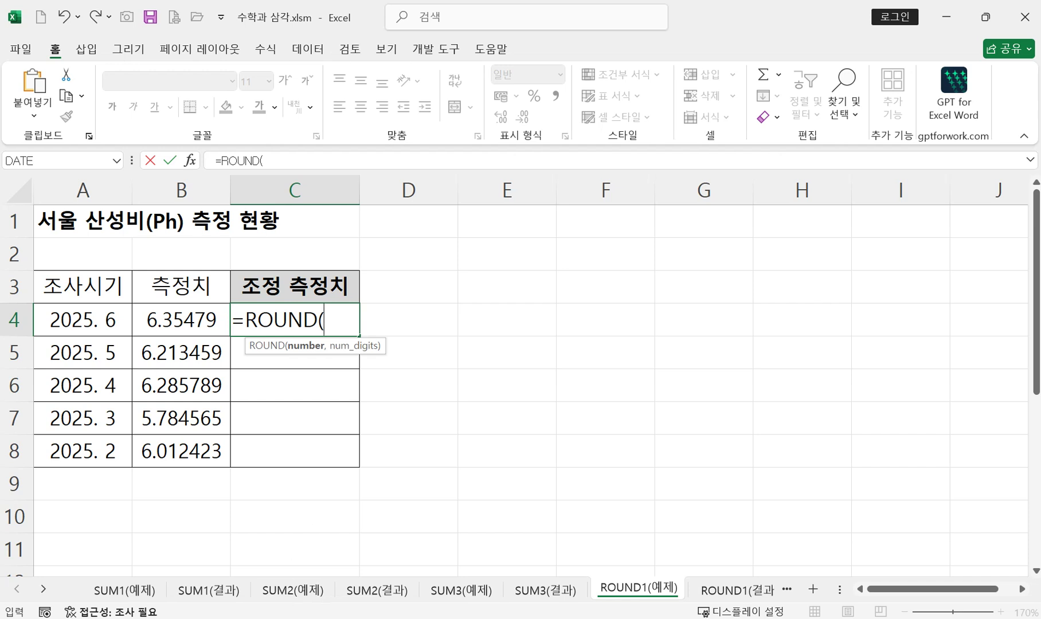
pyautogui.click(177, 321)
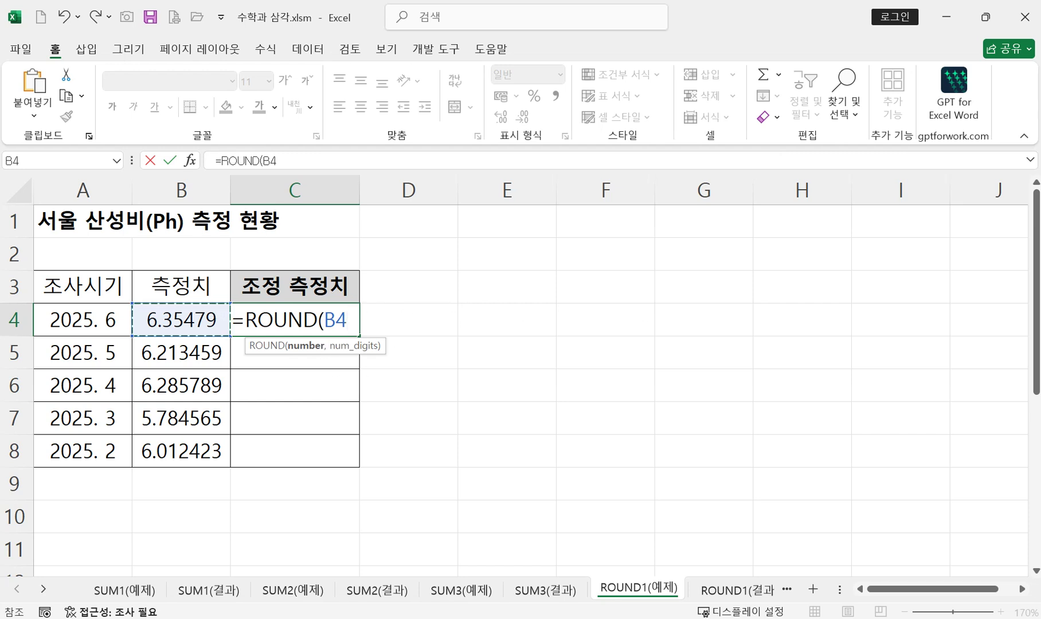
pyautogui.write(',')
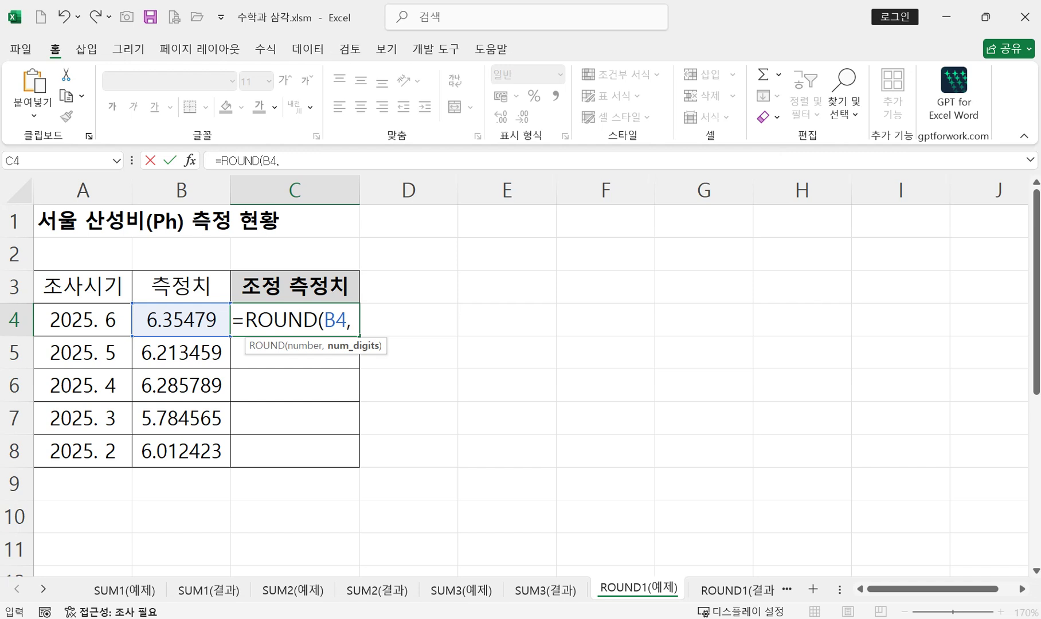
pyautogui.write('2')
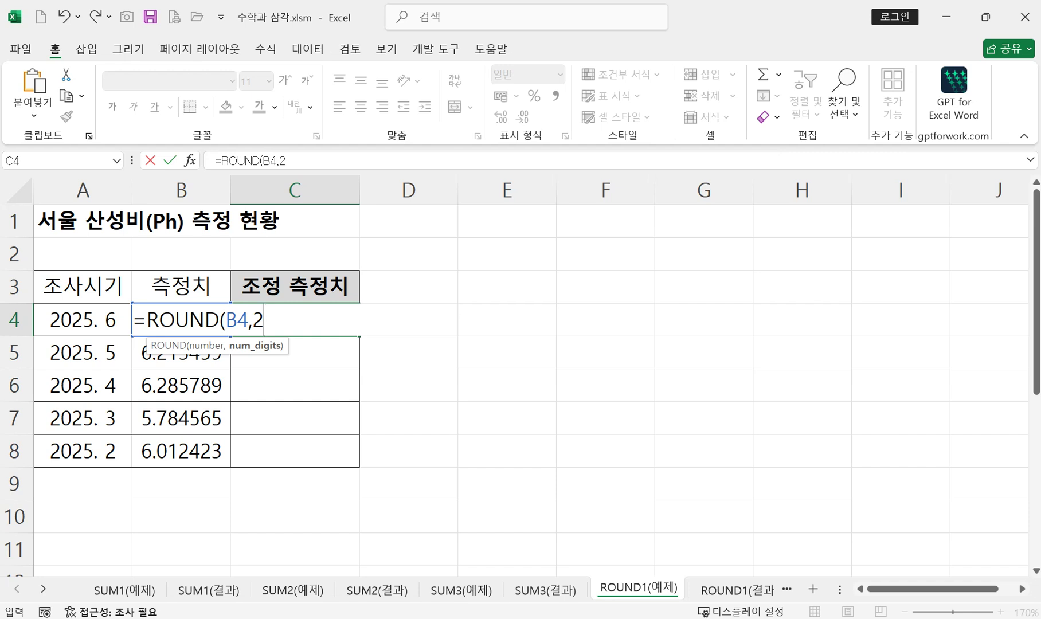
pyautogui.write(')')
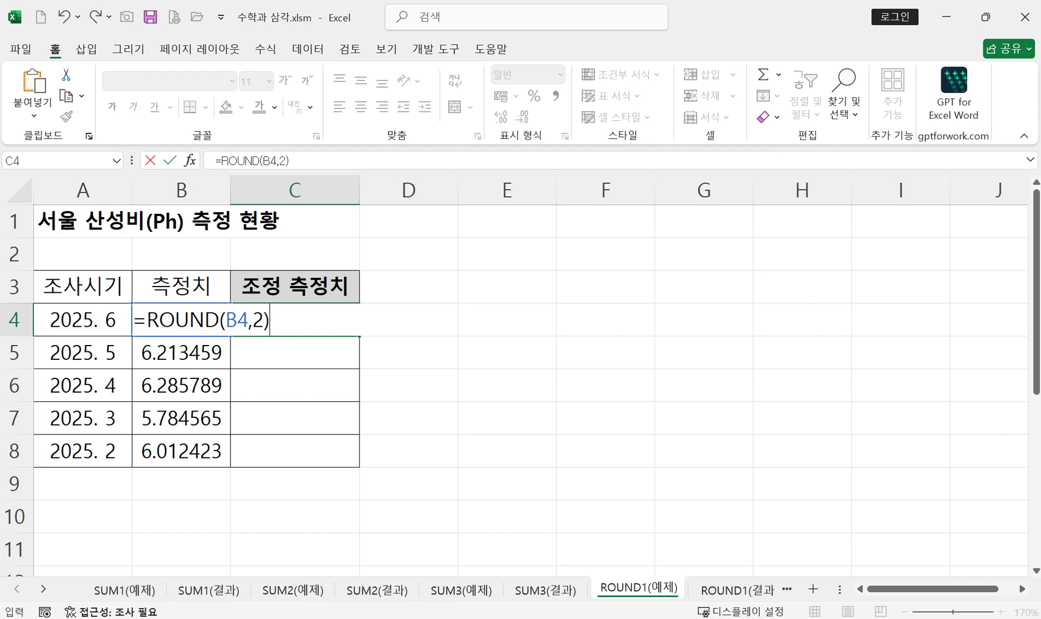
pyautogui.press('Return')
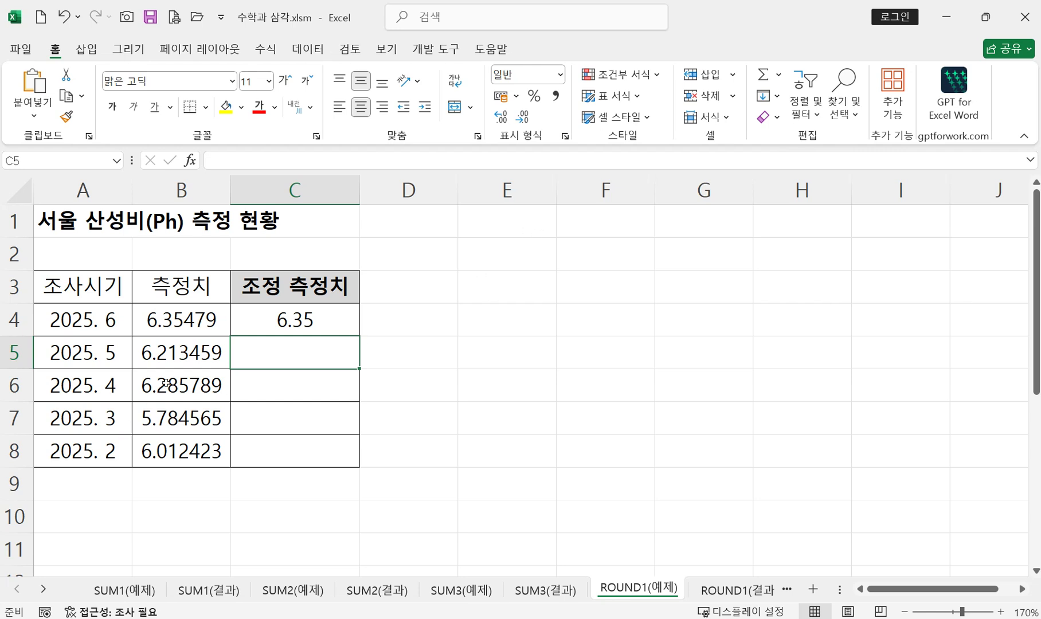
pyautogui.doubleClick(295, 318)
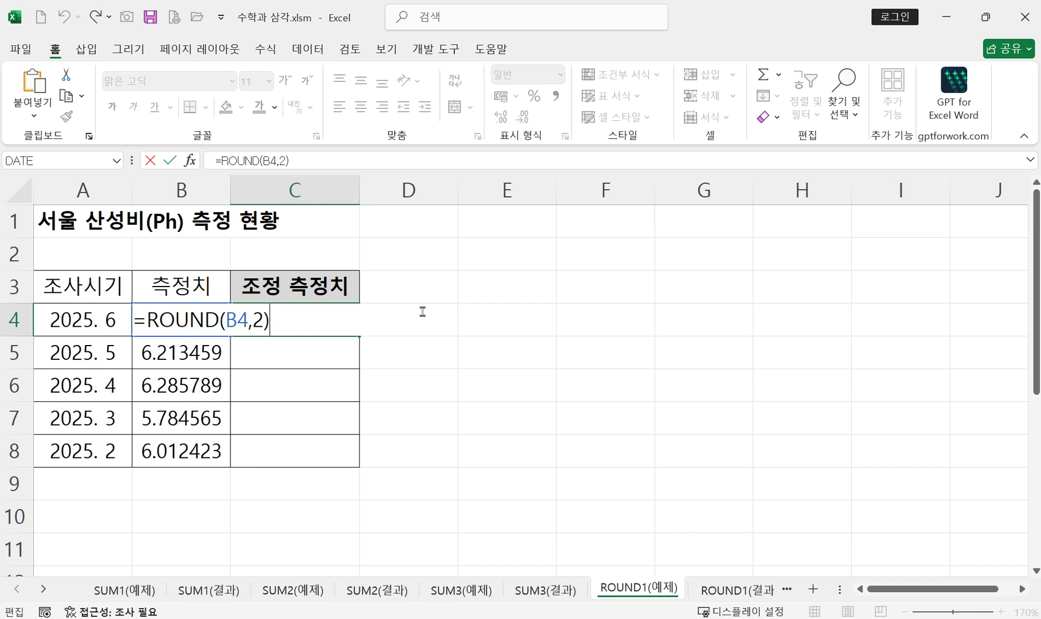
pyautogui.press('Return')
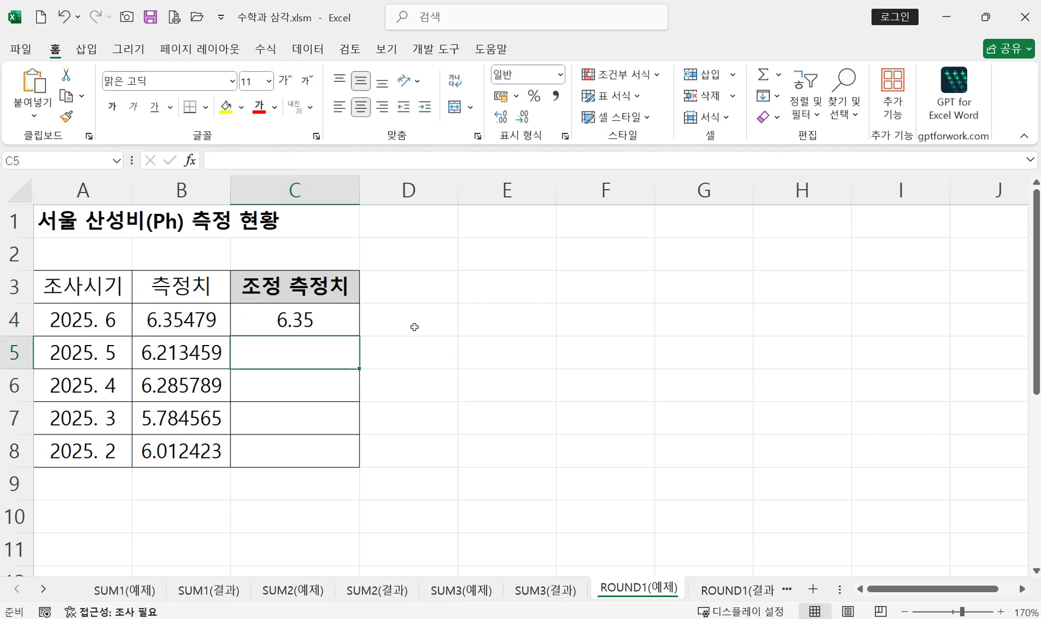
# - Enter =ROUND(B4,3) in D4 to round the same measurement to three decimals
pyautogui.click(414, 326)
pyautogui.write('=')
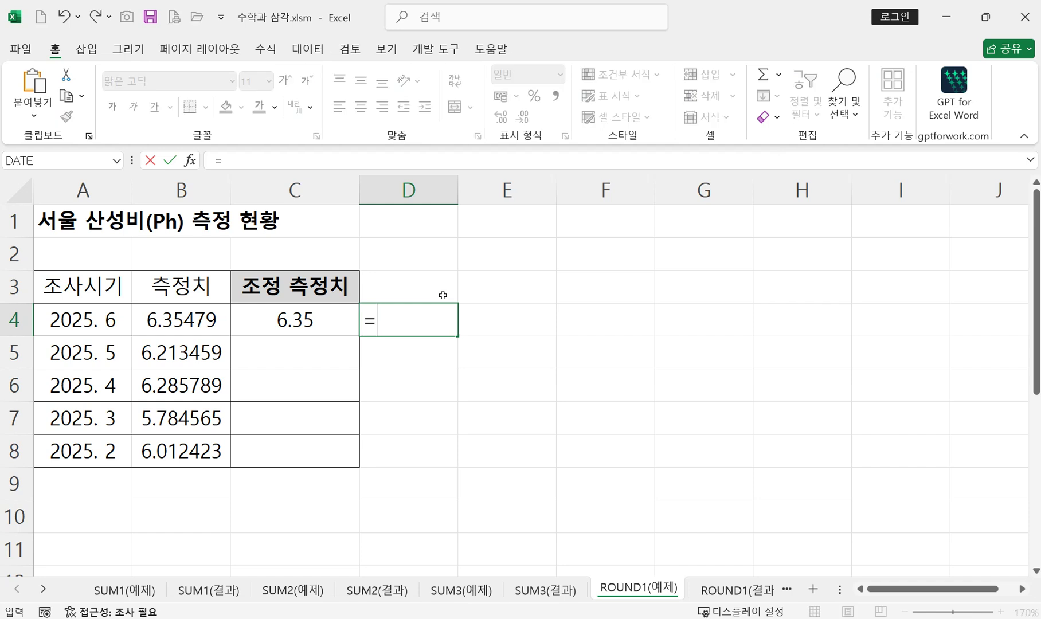
pyautogui.write('rou')
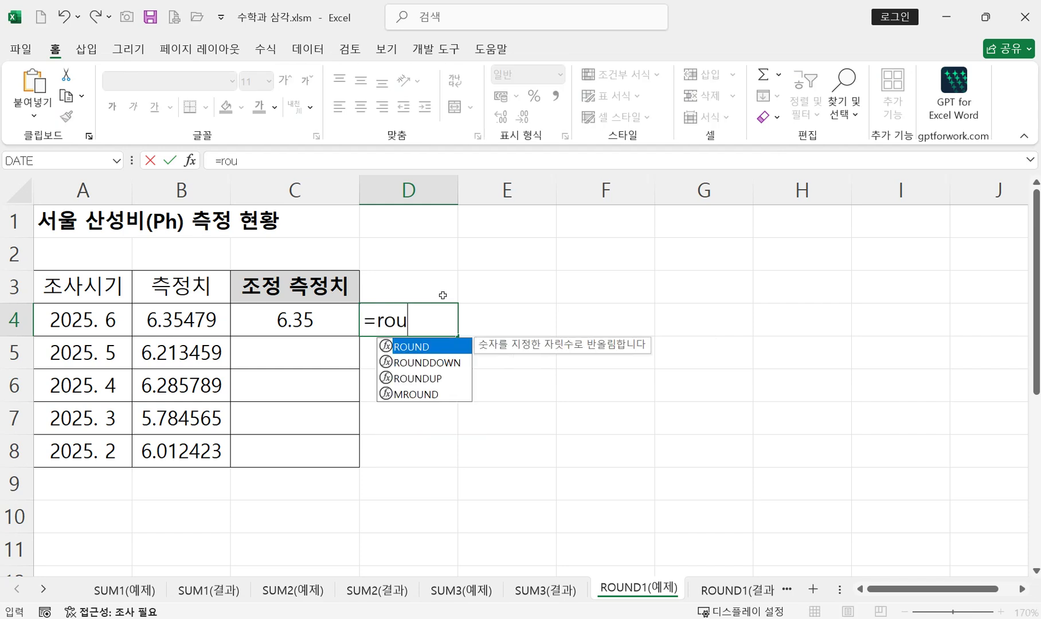
pyautogui.doubleClick(417, 347)
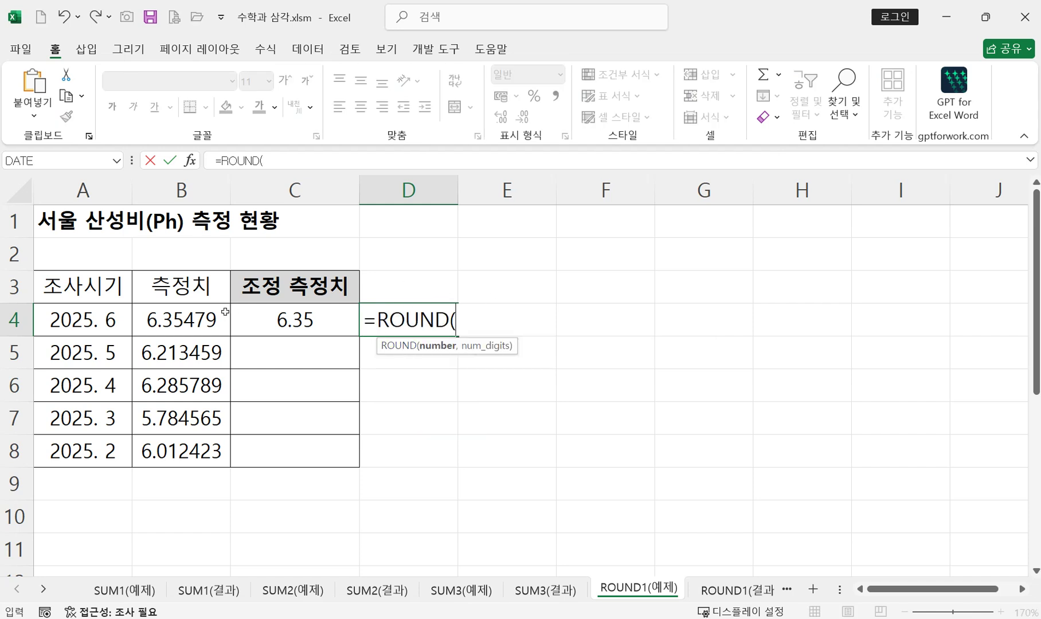
pyautogui.click(179, 321)
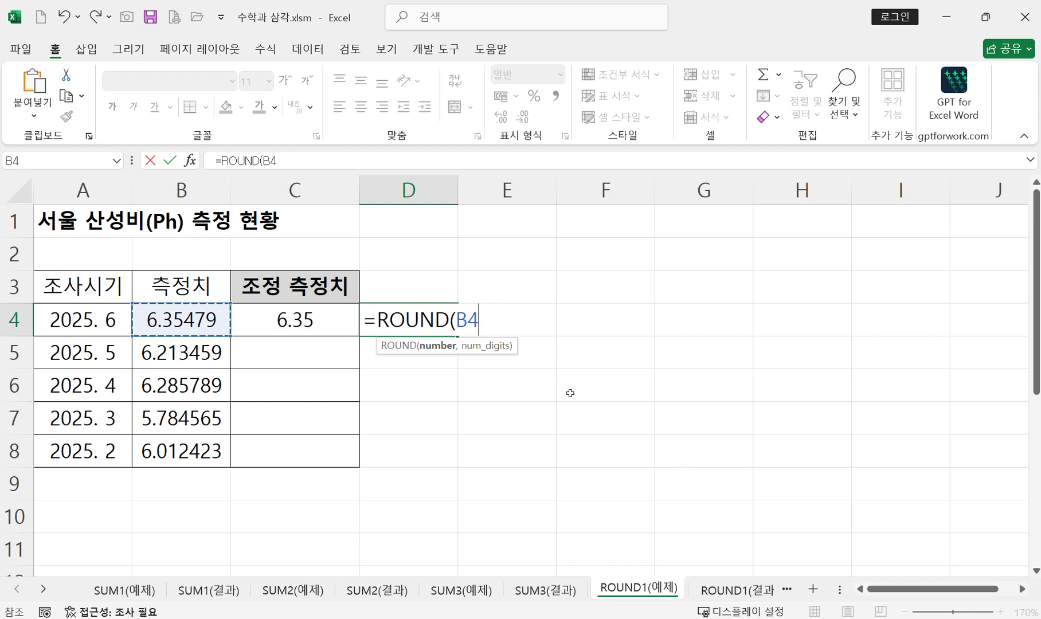
pyautogui.write(',')
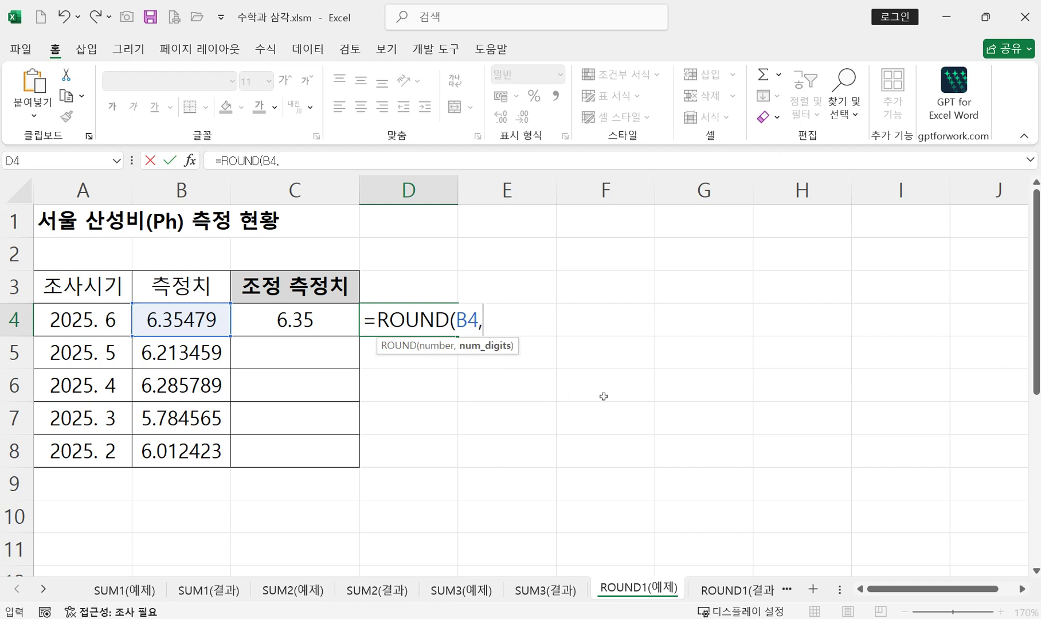
pyautogui.write('3)')
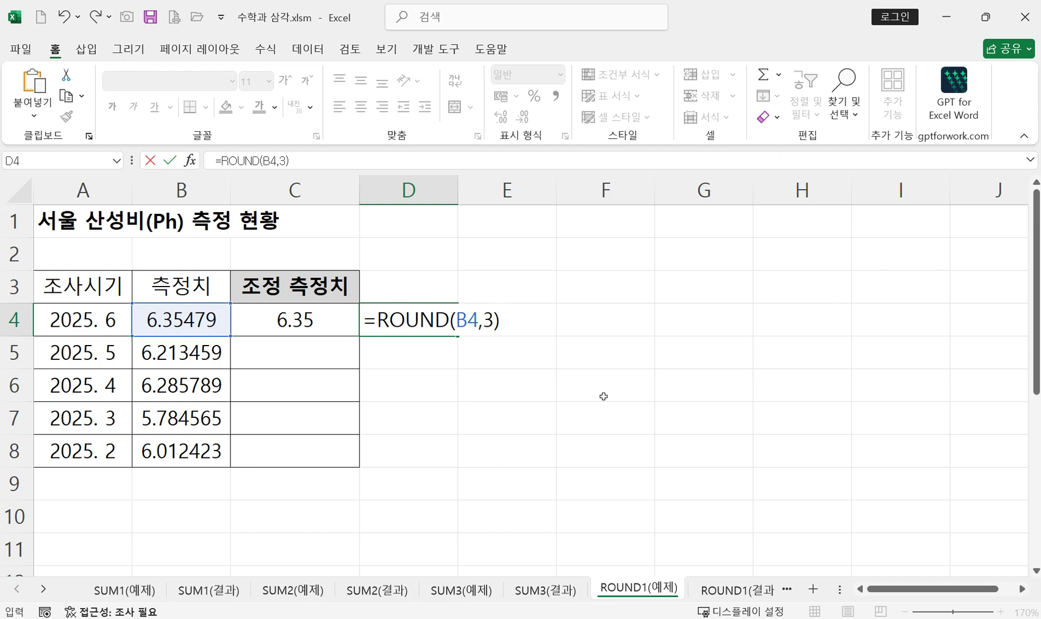
pyautogui.press('Return')
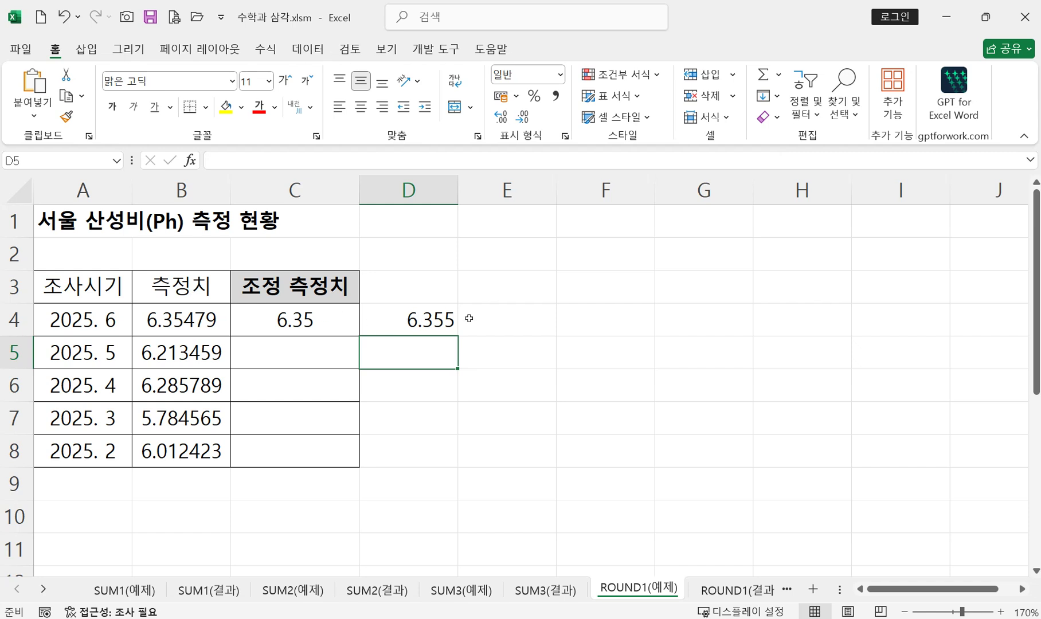
# - Enter =ROUND(B4,4) in E4 for four decimals, and compare it with the formula in C4
pyautogui.click(484, 317)
pyautogui.write('=')
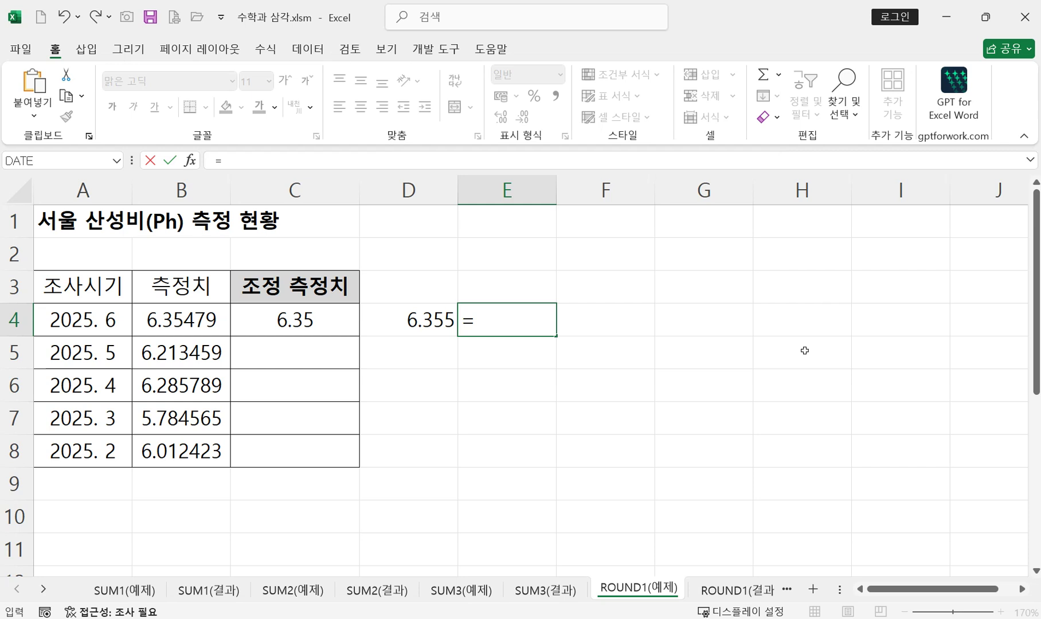
pyautogui.write('rou')
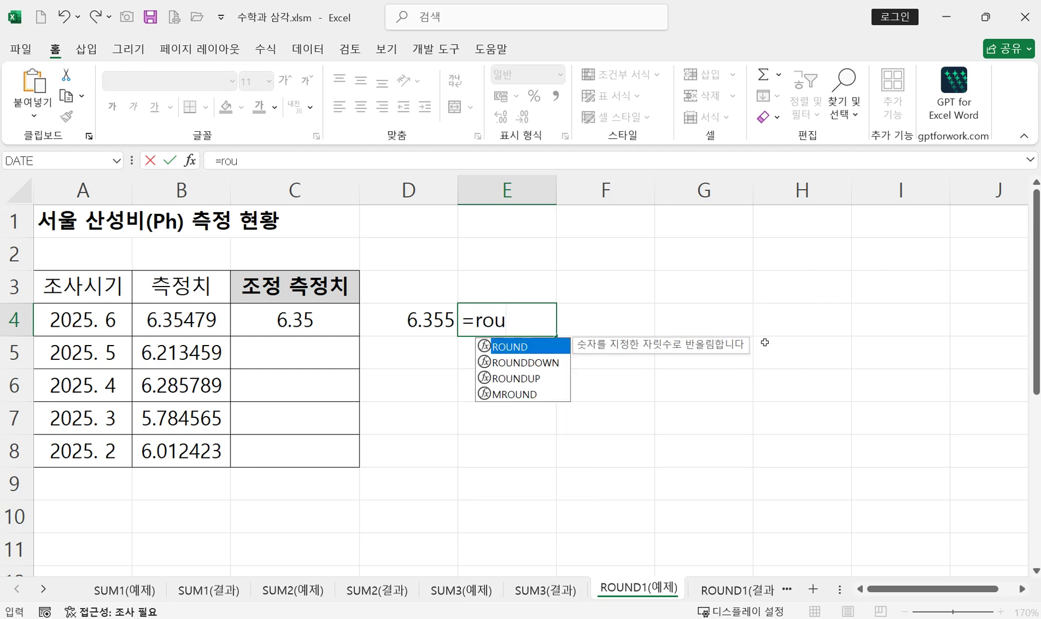
pyautogui.doubleClick(526, 347)
pyautogui.click(211, 320)
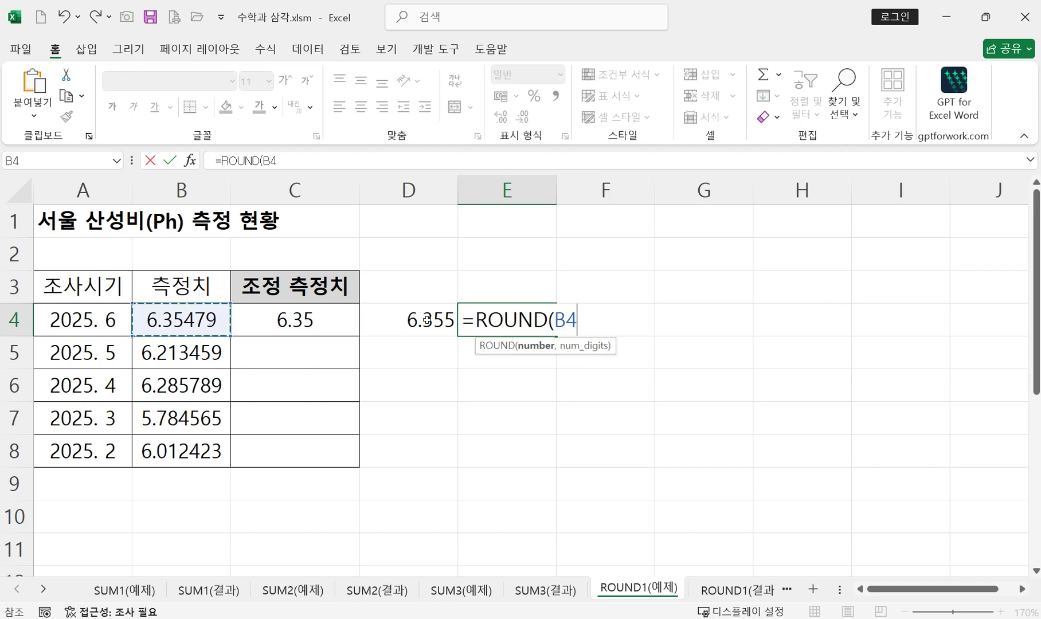
pyautogui.write(',')
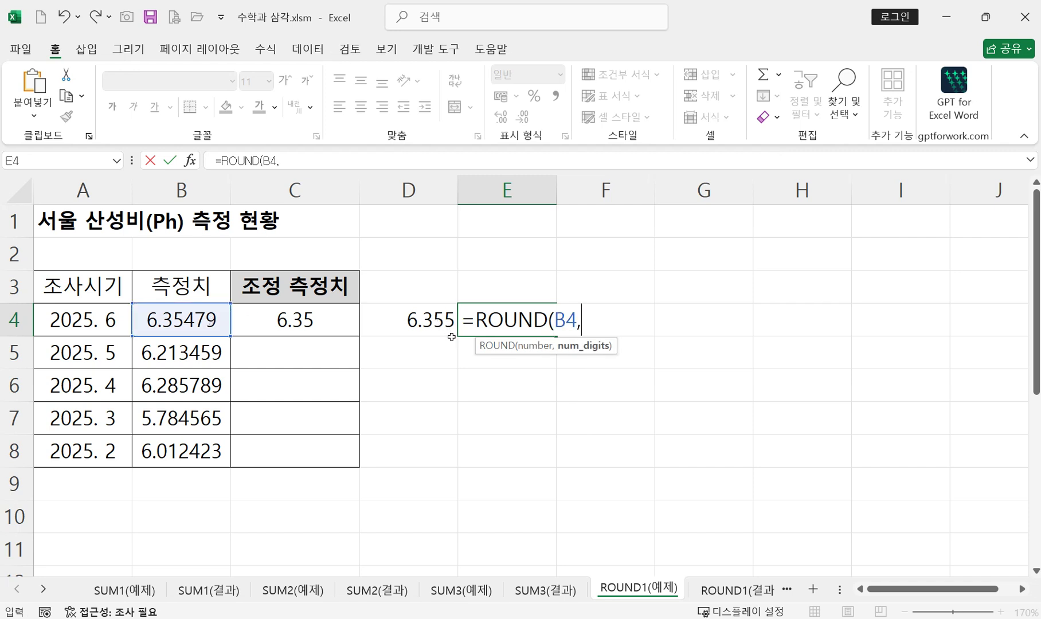
pyautogui.write('4)')
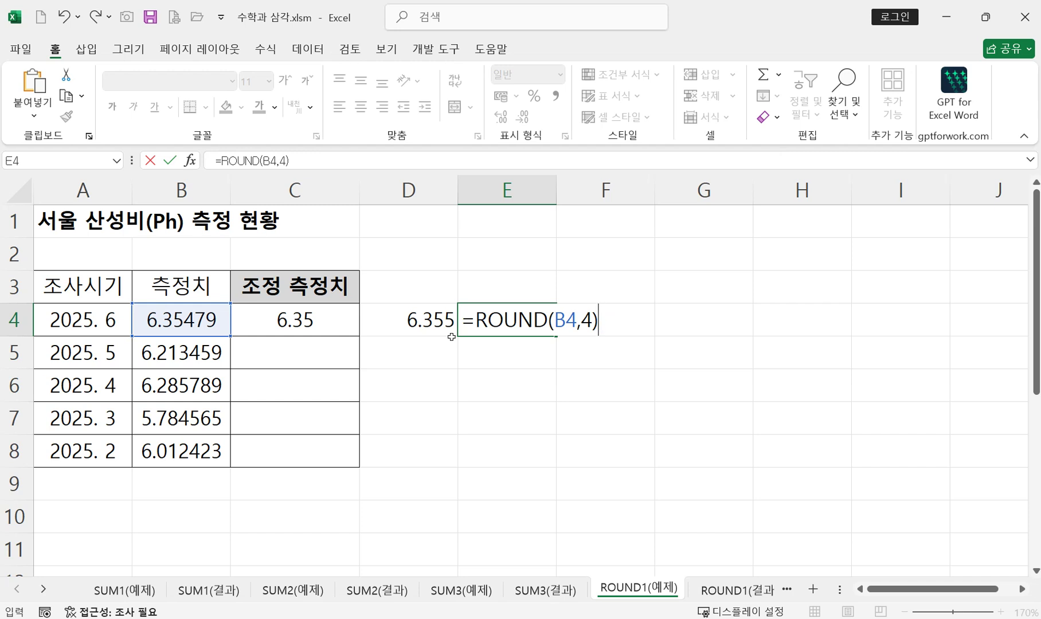
pyautogui.press('Return')
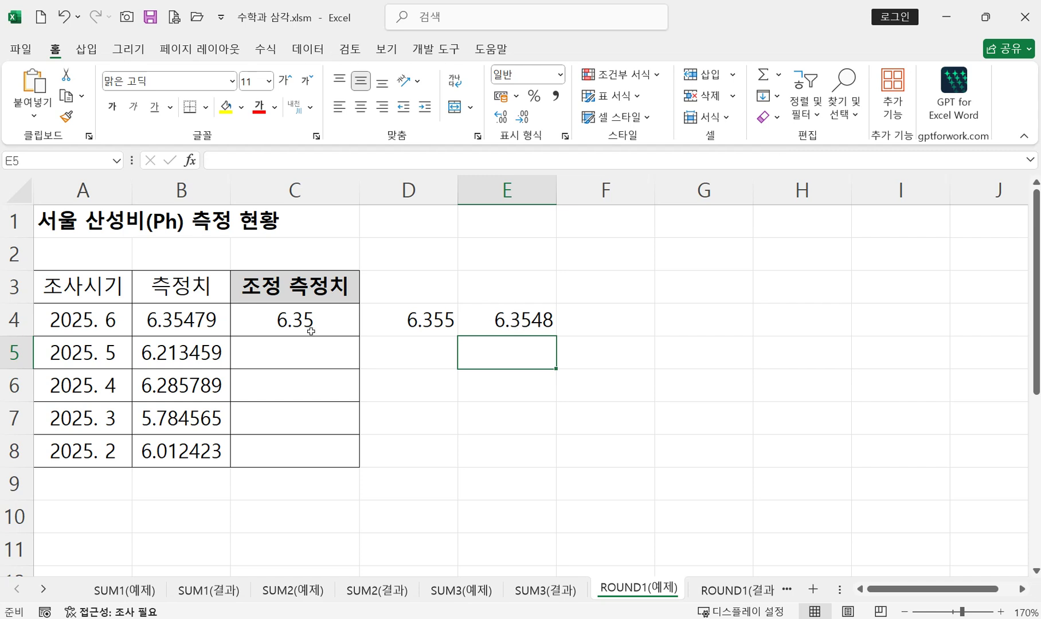
pyautogui.doubleClick(326, 323)
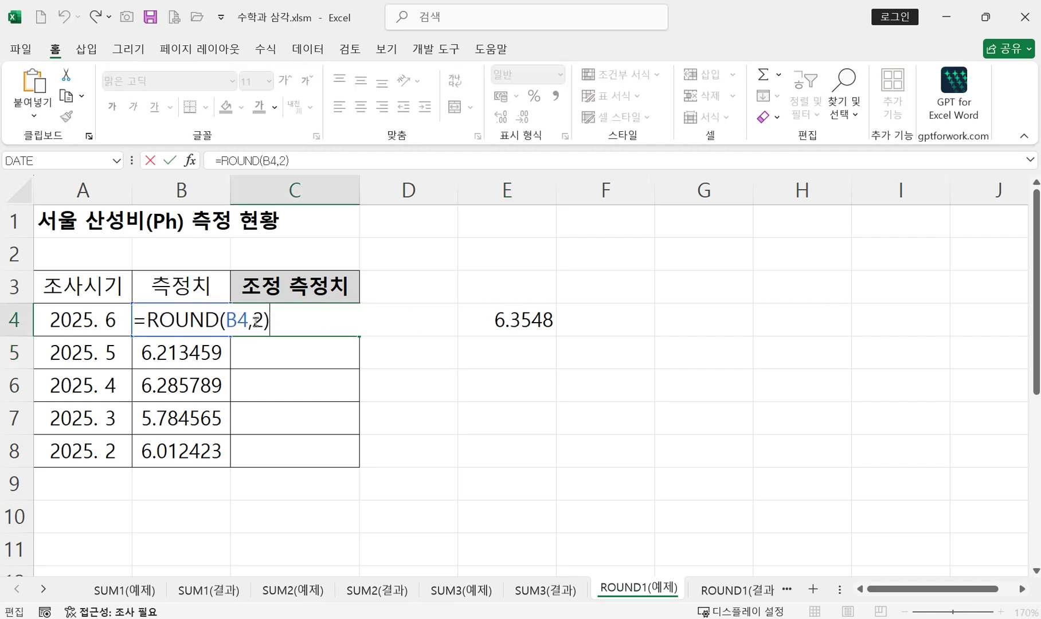
pyautogui.press('Return')
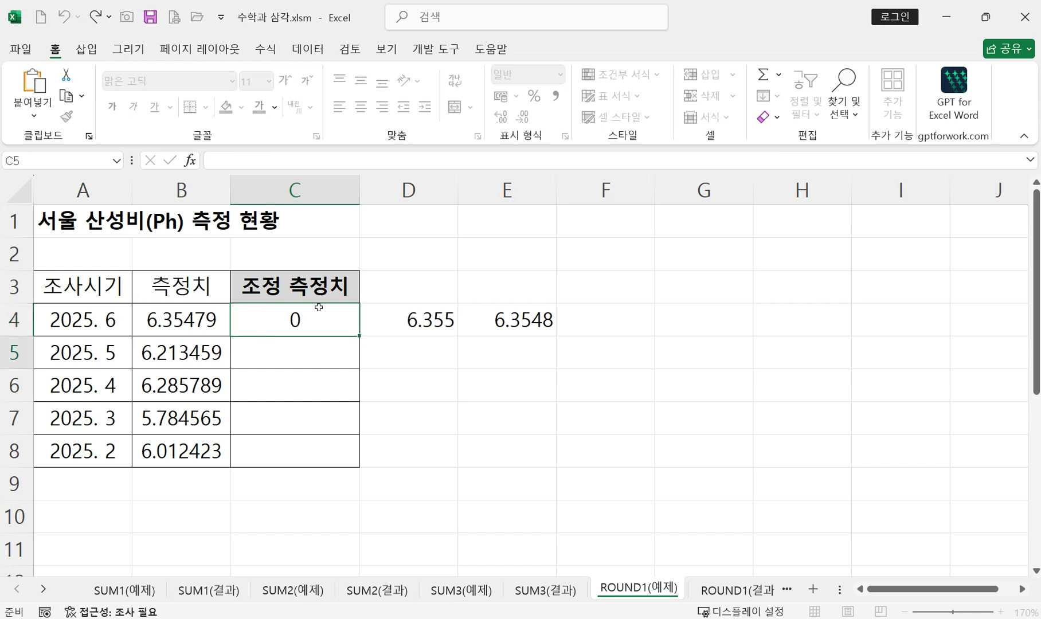
pyautogui.click(525, 315)
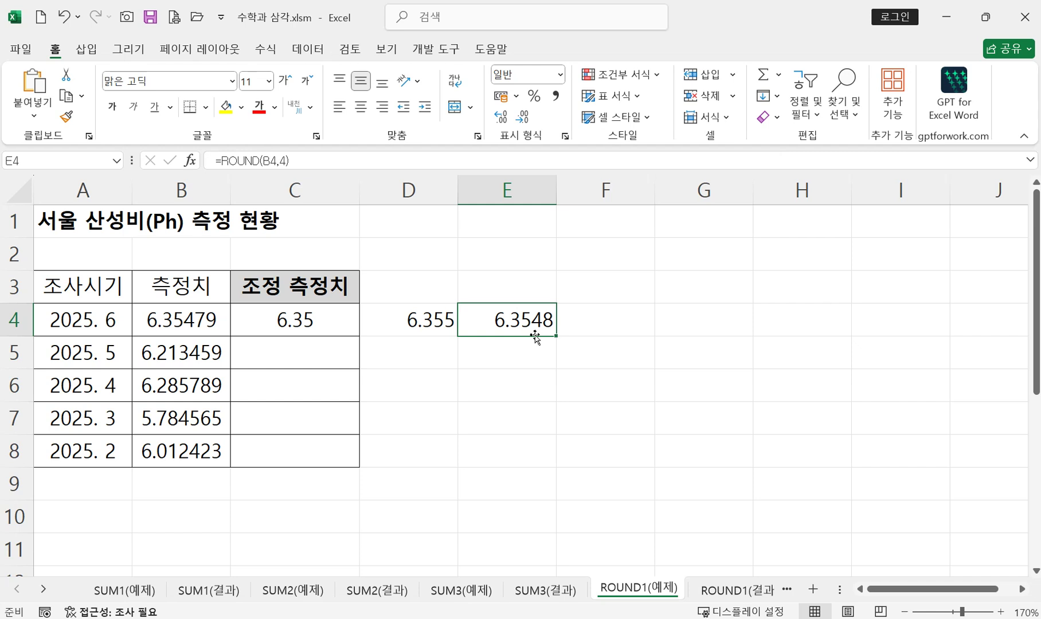
# - Enter =ROUND(B4,1) in F4 to round the same measurement to one decimal
pyautogui.click(573, 319)
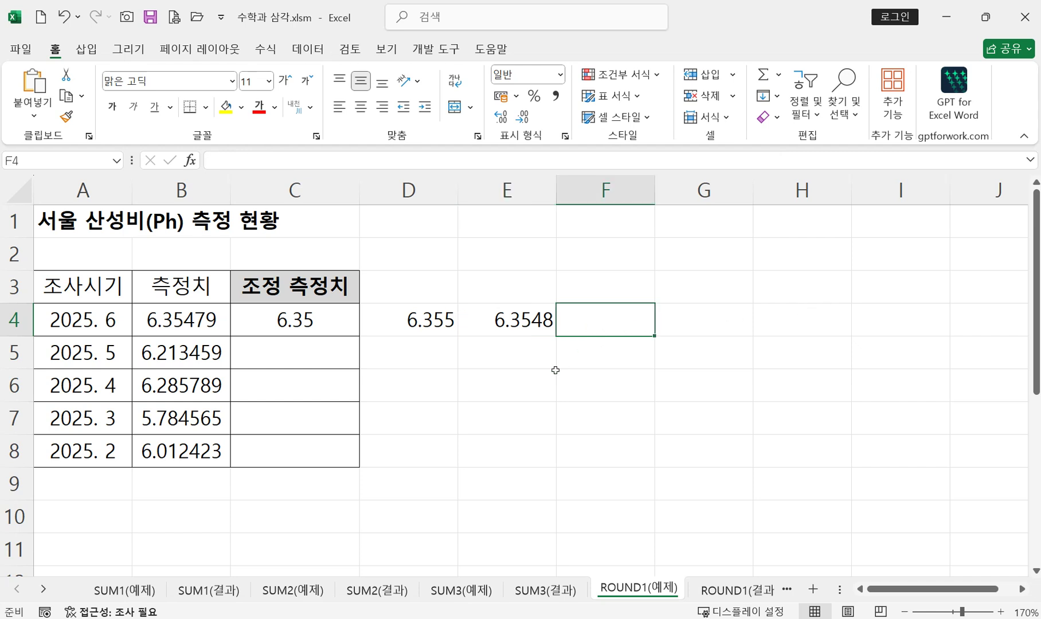
pyautogui.write('=rou')
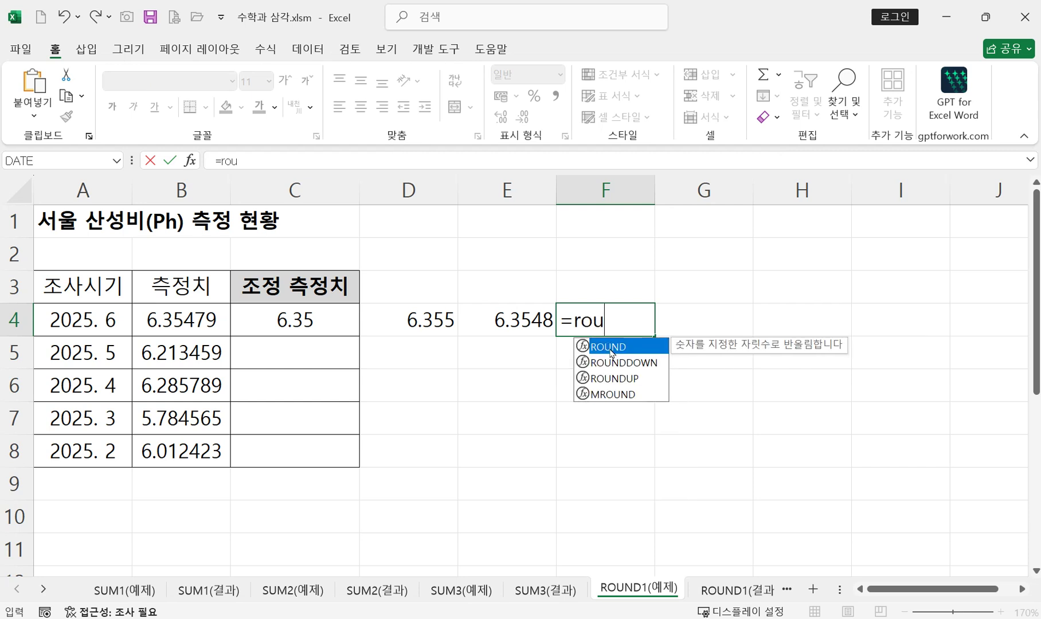
pyautogui.press('Tab')
pyautogui.click(174, 313)
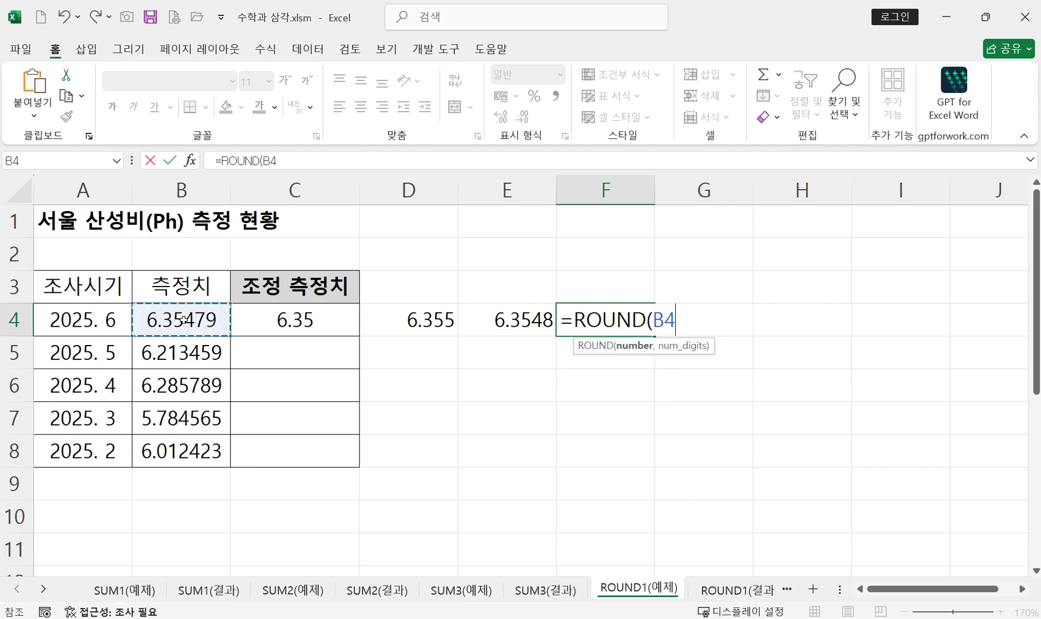
pyautogui.write(',1)')
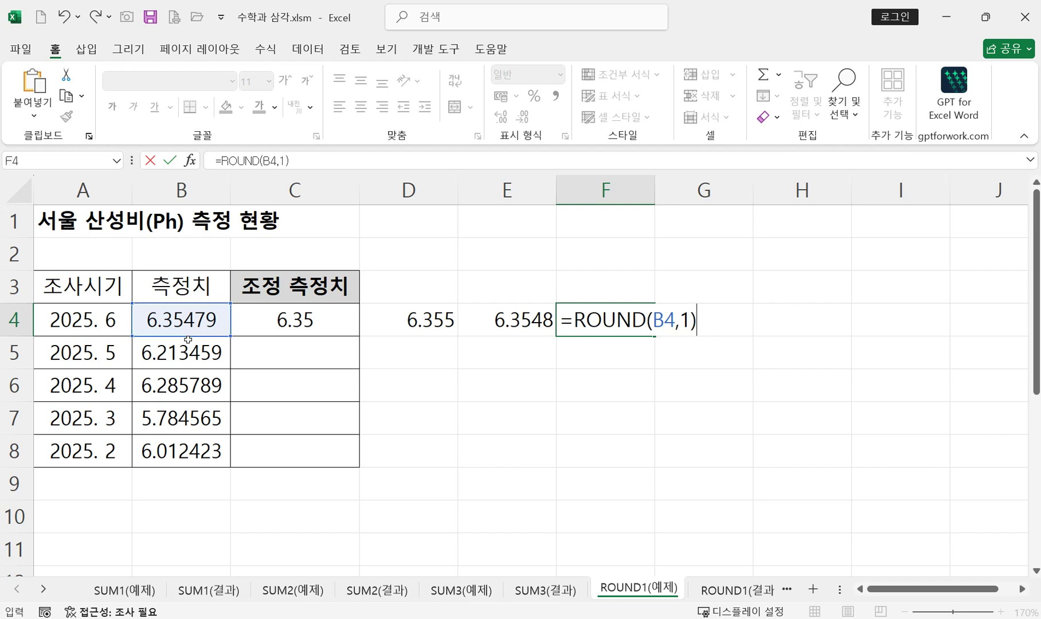
pyautogui.press('Return')
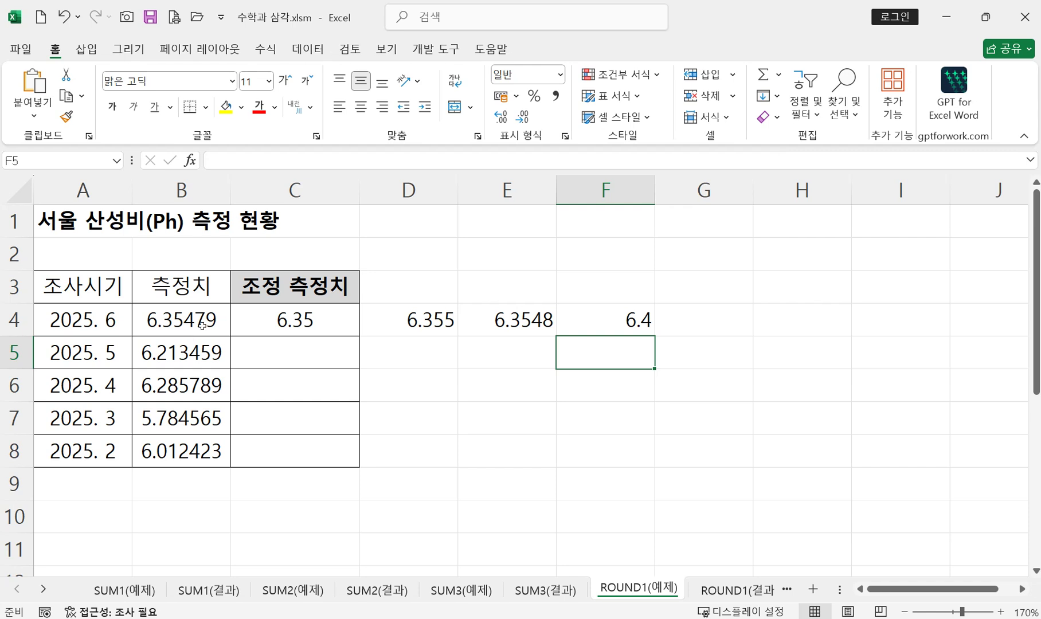
# - Enter =ROUND(B4,0) in G4 to round the first measurement to a whole number
pyautogui.click(679, 321)
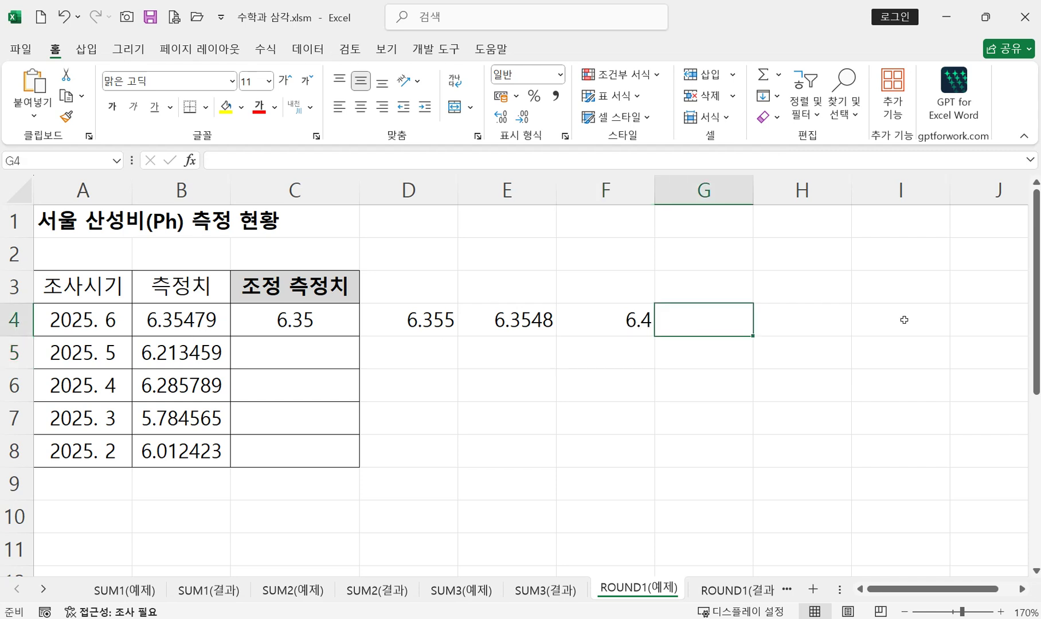
pyautogui.write('=')
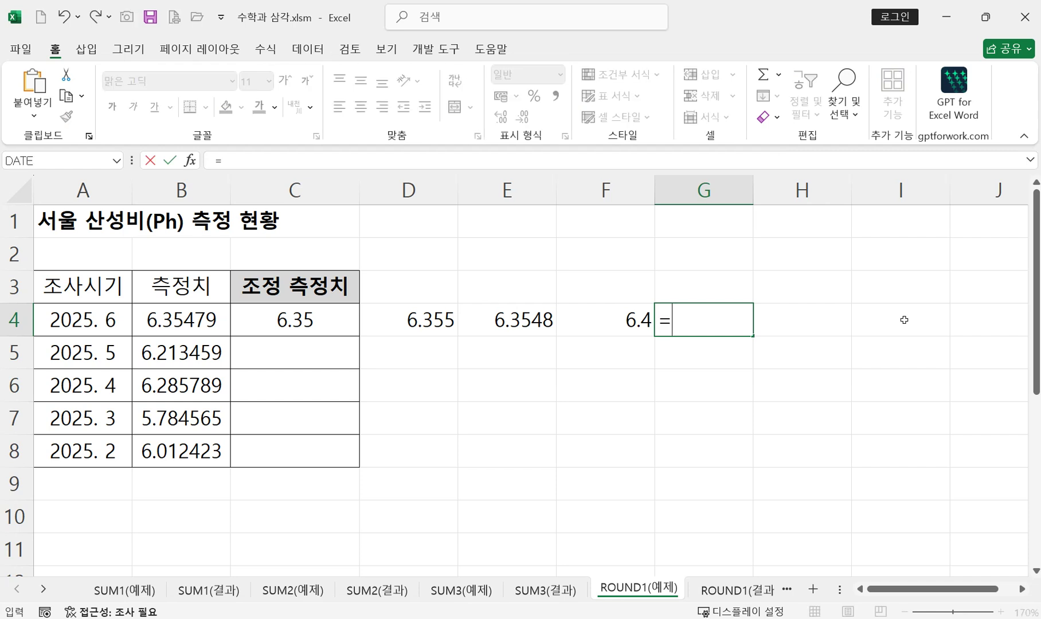
pyautogui.write('rou')
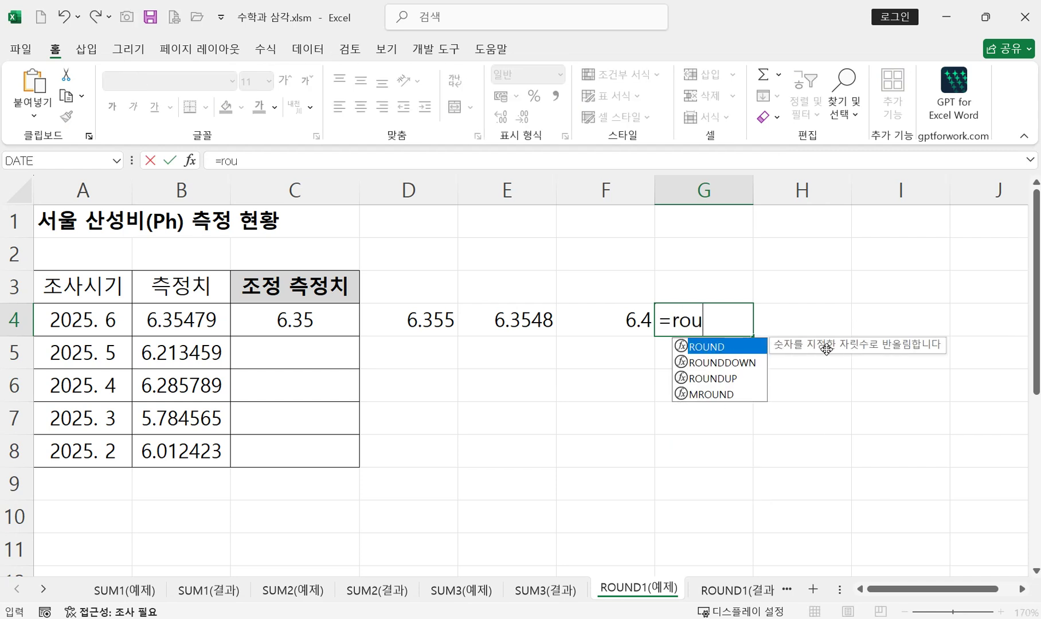
pyautogui.doubleClick(717, 351)
pyautogui.click(193, 321)
pyautogui.write(',0)')
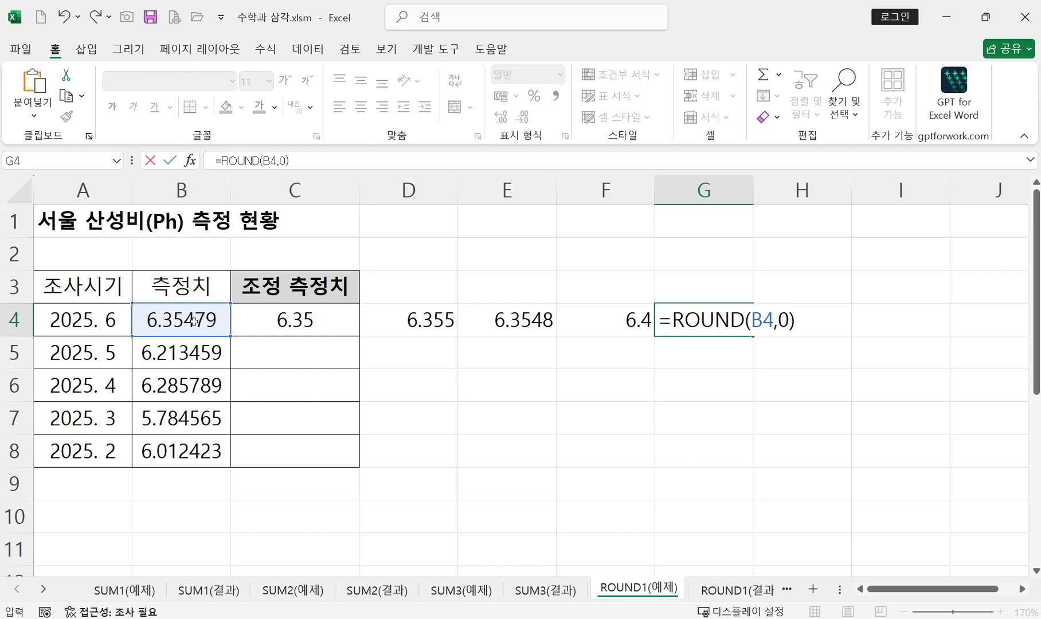
pyautogui.press('Return')
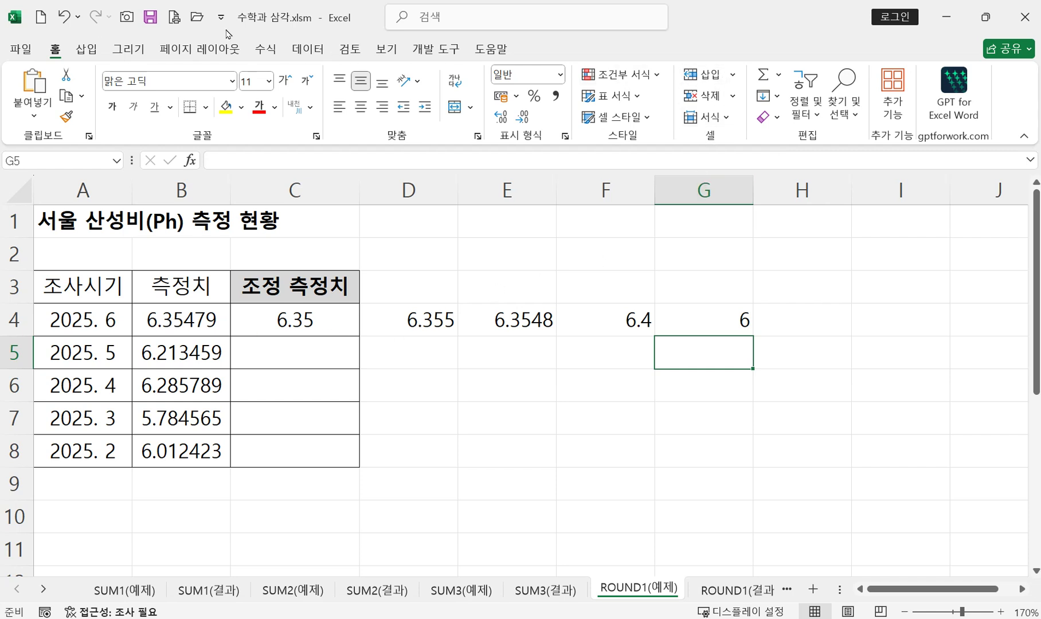
# - Display the sheet's formulas and compare the digit arguments of the ROUND formulas across C4:G4
pyautogui.click(265, 49)
pyautogui.click(789, 76)
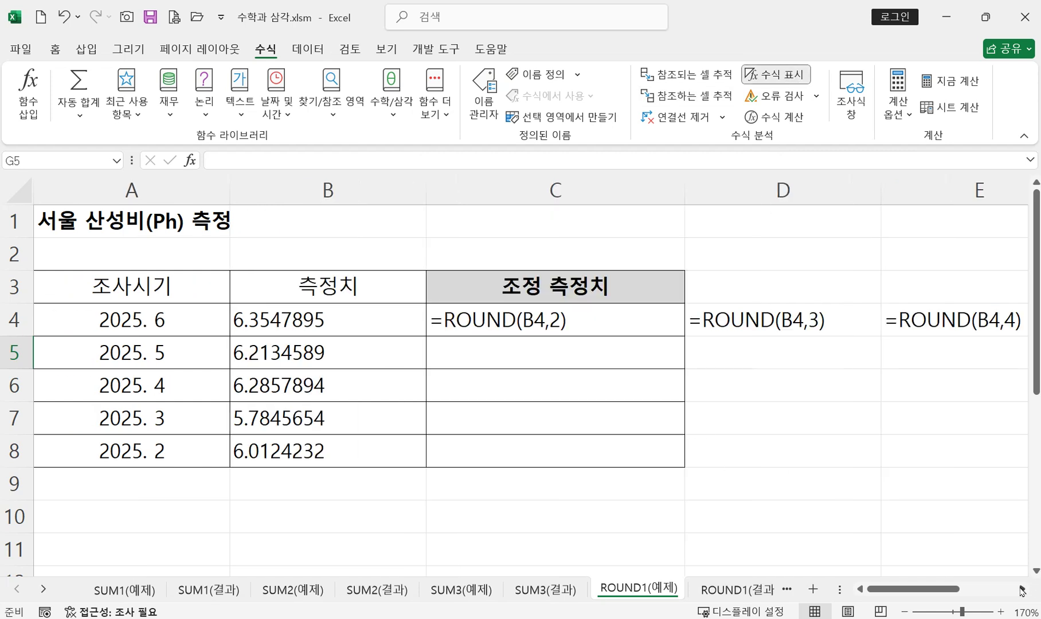
pyautogui.click(1023, 589)
pyautogui.click(1023, 590)
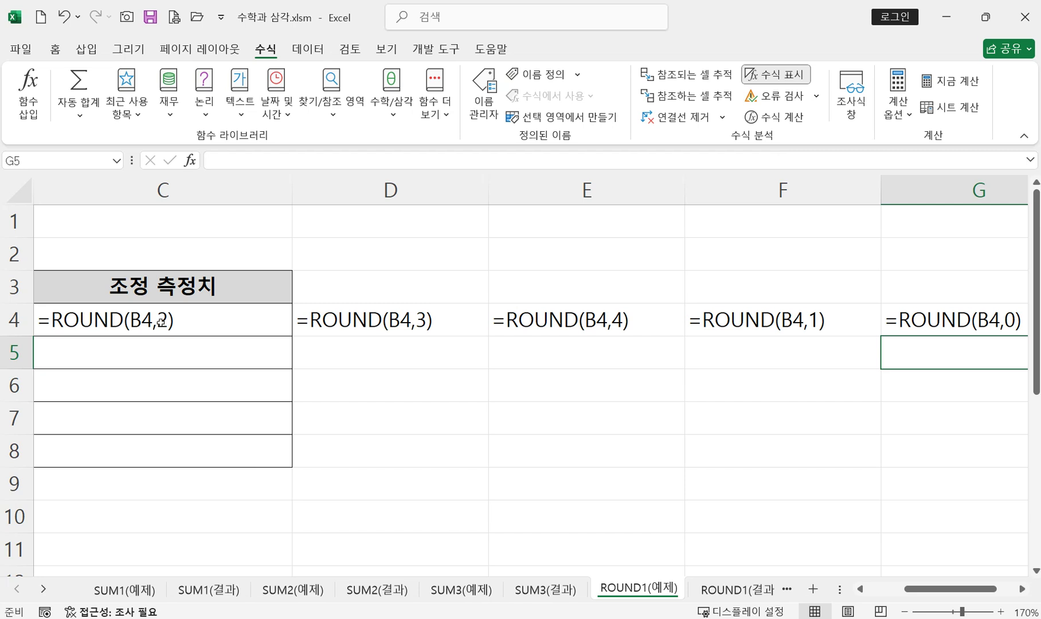
pyautogui.click(161, 321)
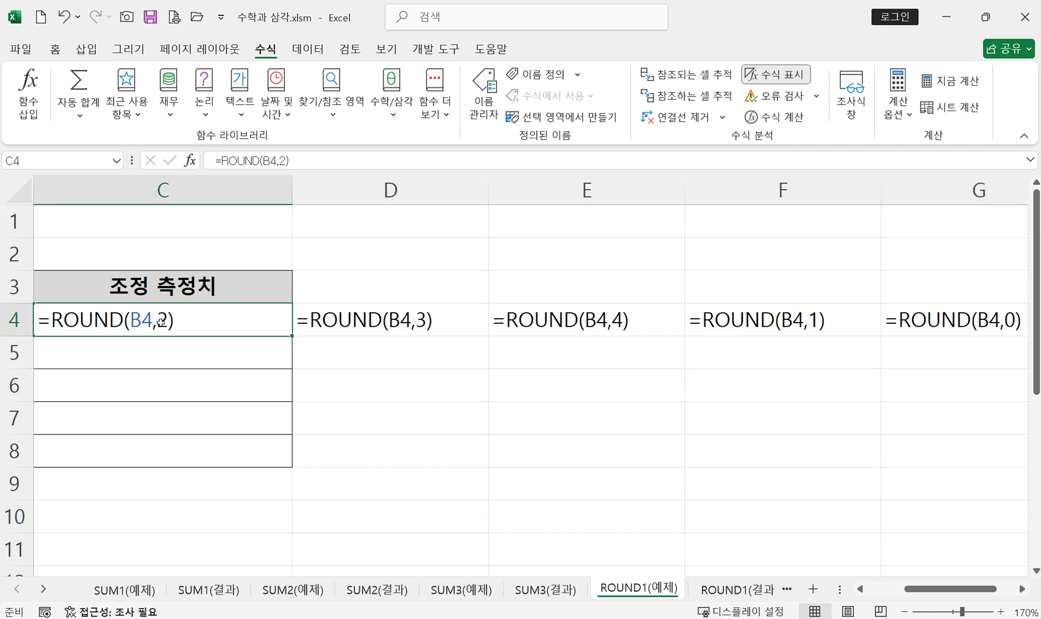
pyautogui.click(428, 312)
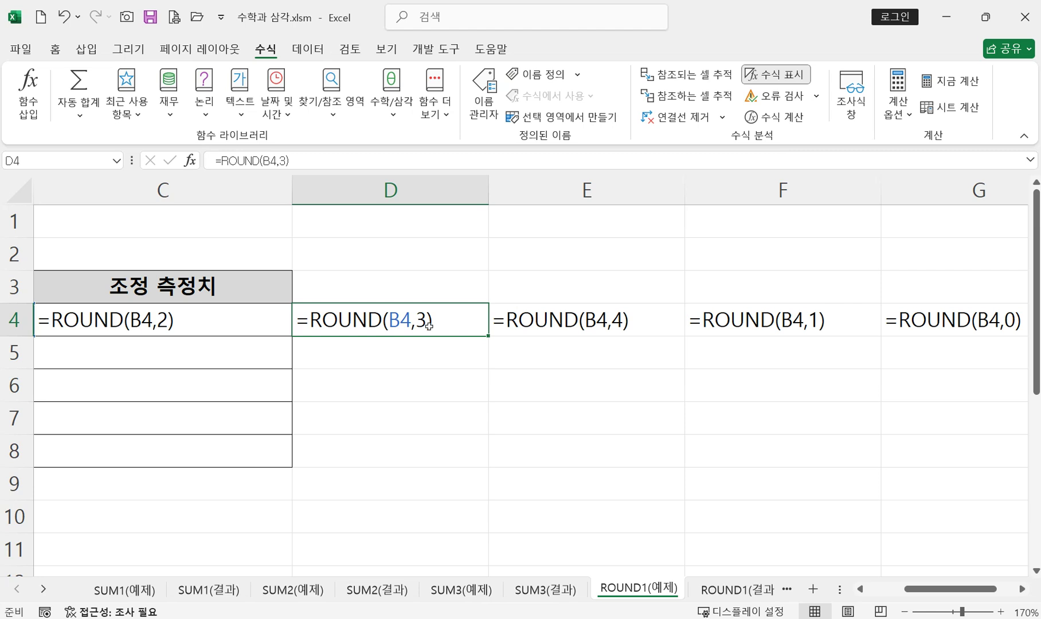
pyautogui.click(562, 320)
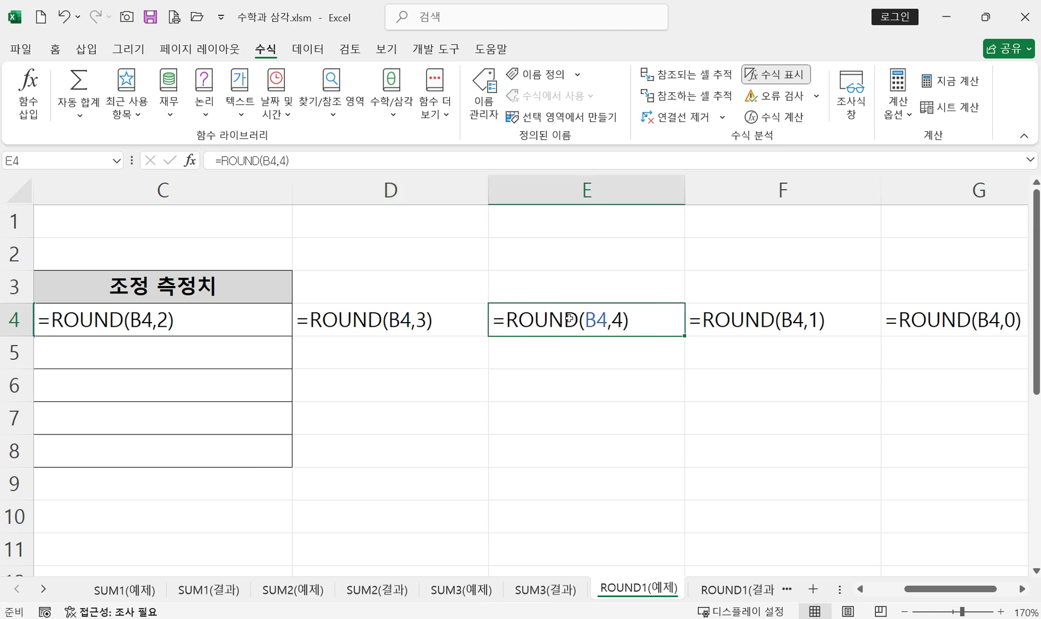
pyautogui.click(738, 319)
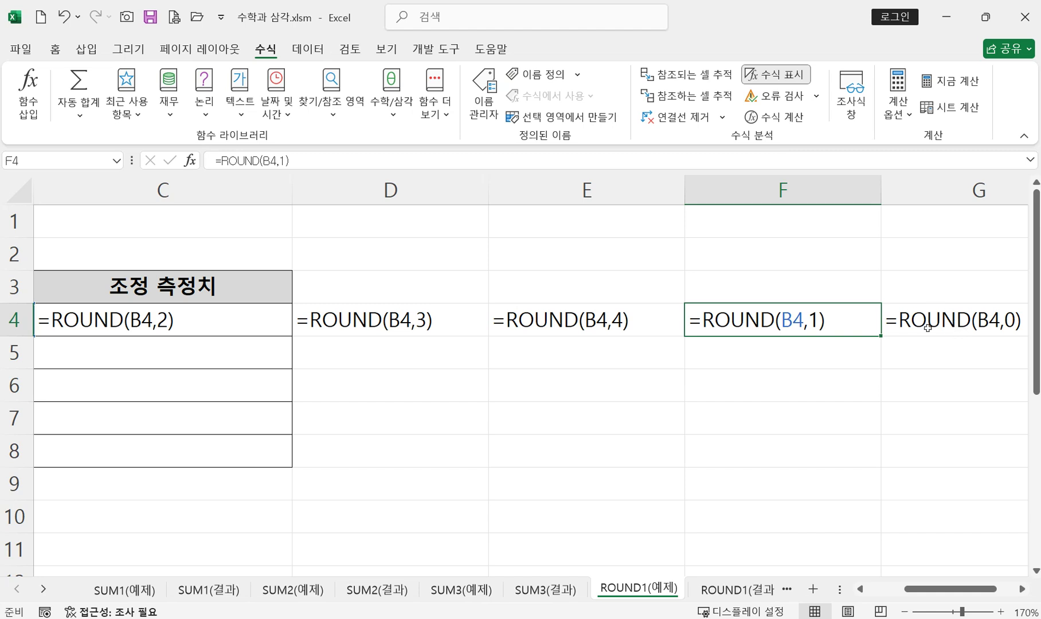
pyautogui.moveTo(170, 335); pyautogui.dragTo(995, 329)
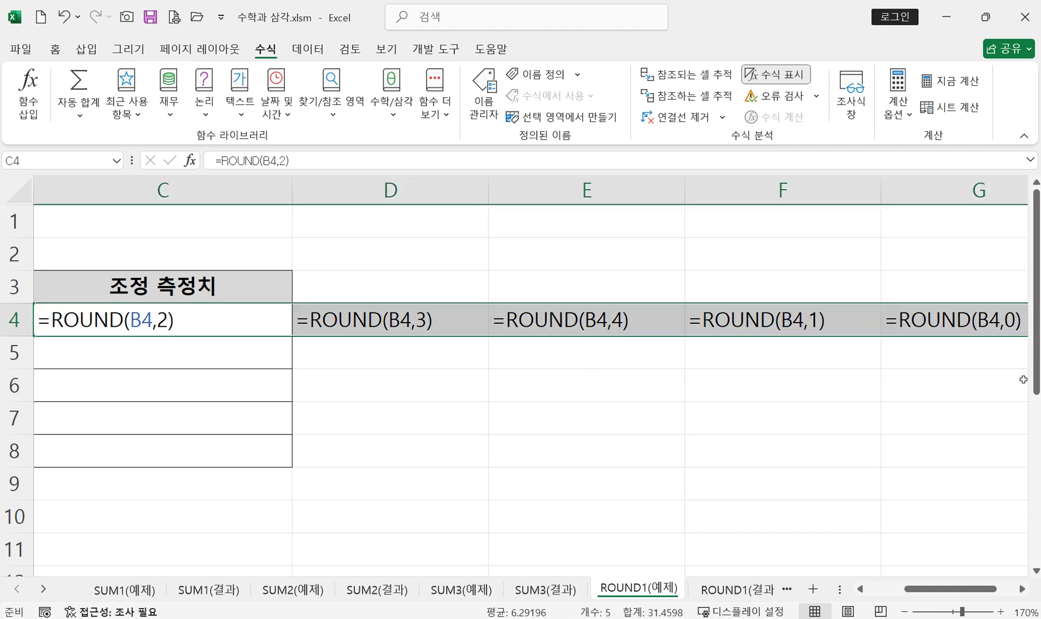
# - Try to fill the C4:G4 formulas down to row 10, and undo that fill
pyautogui.click(1023, 590)
pyautogui.moveTo(820, 336); pyautogui.dragTo(818, 433)
pyautogui.moveTo(811, 510); pyautogui.dragTo(810, 524)
pyautogui.moveTo(937, 593); pyautogui.dragTo(897, 591)
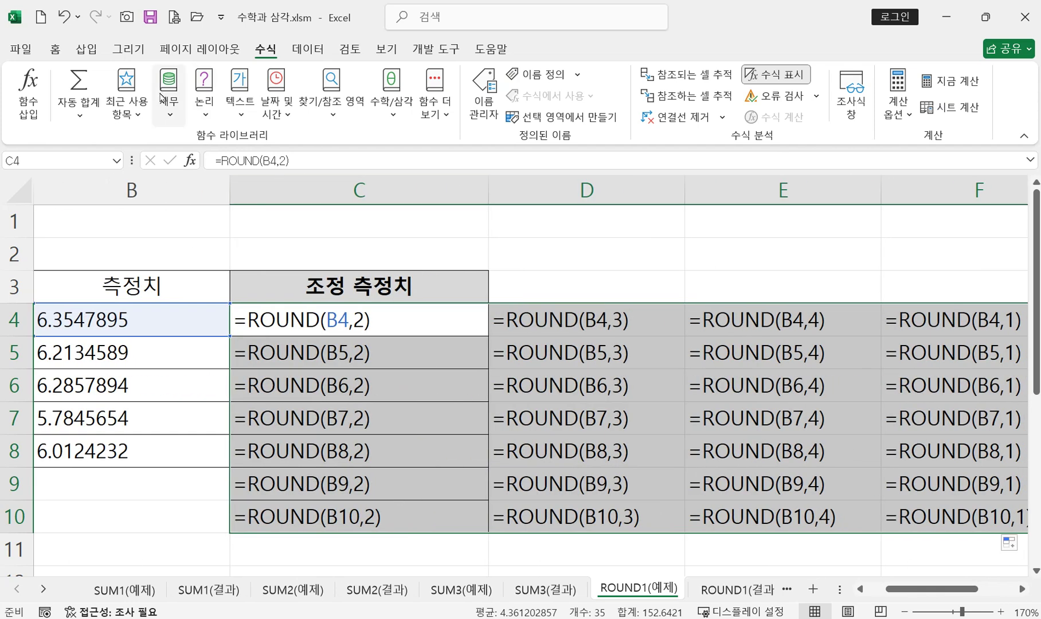
pyautogui.click(63, 18)
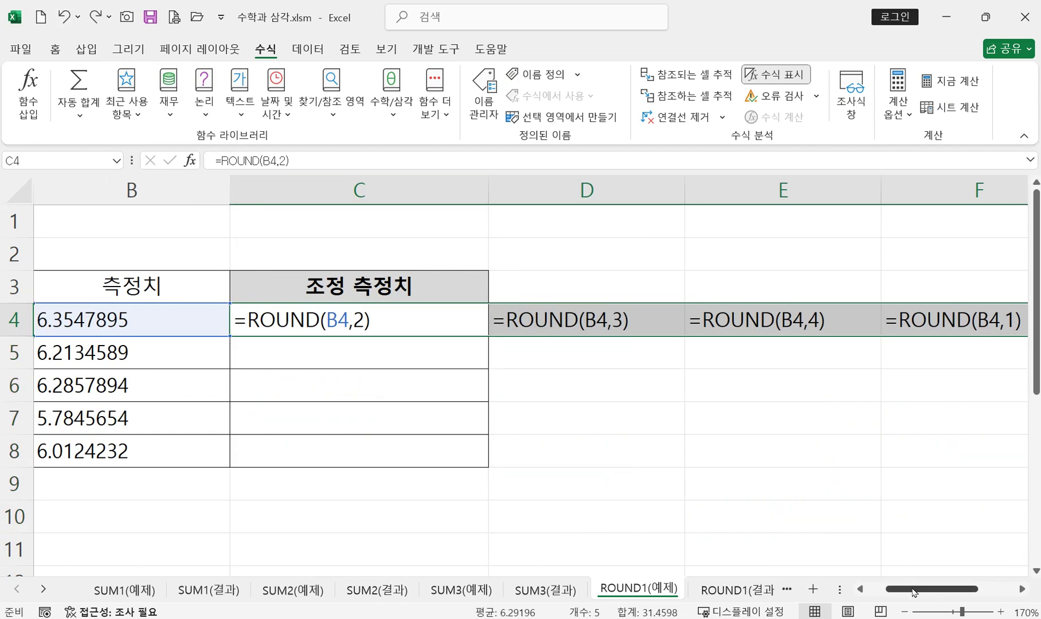
# - Fill the ROUND formulas in C4:G4 down to row 8, and switch the sheet back to showing results
pyautogui.click(904, 612)
pyautogui.click(904, 612)
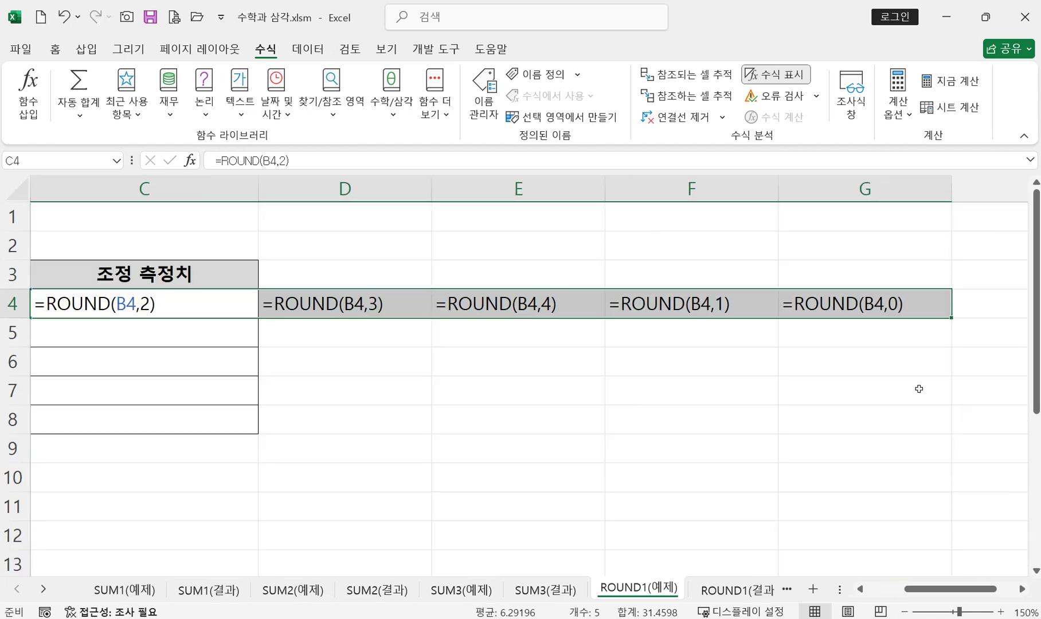
pyautogui.moveTo(952, 317); pyautogui.dragTo(953, 433)
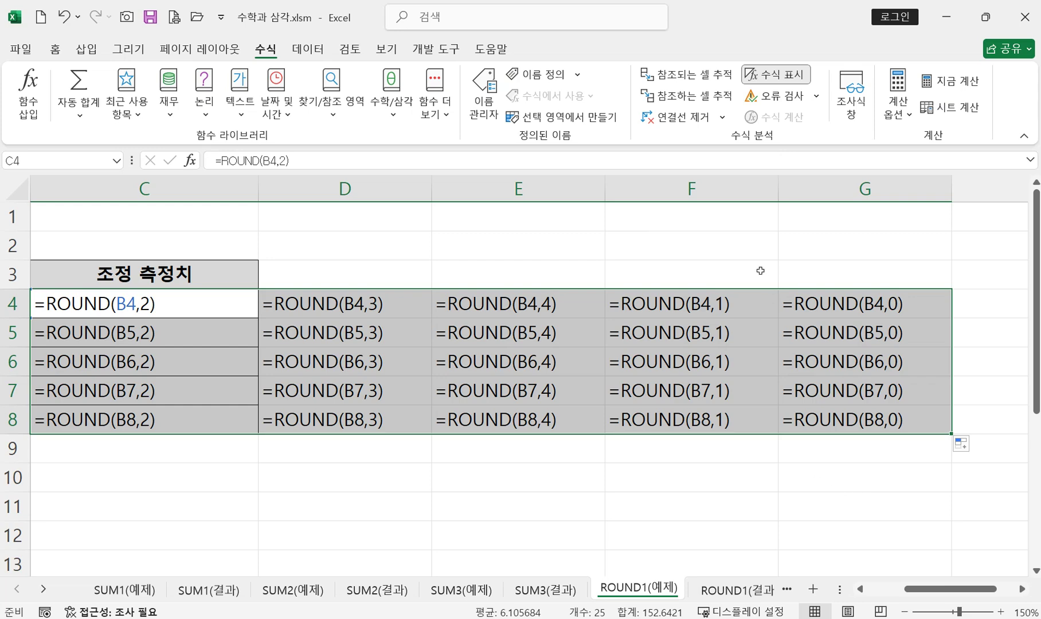
pyautogui.click(769, 78)
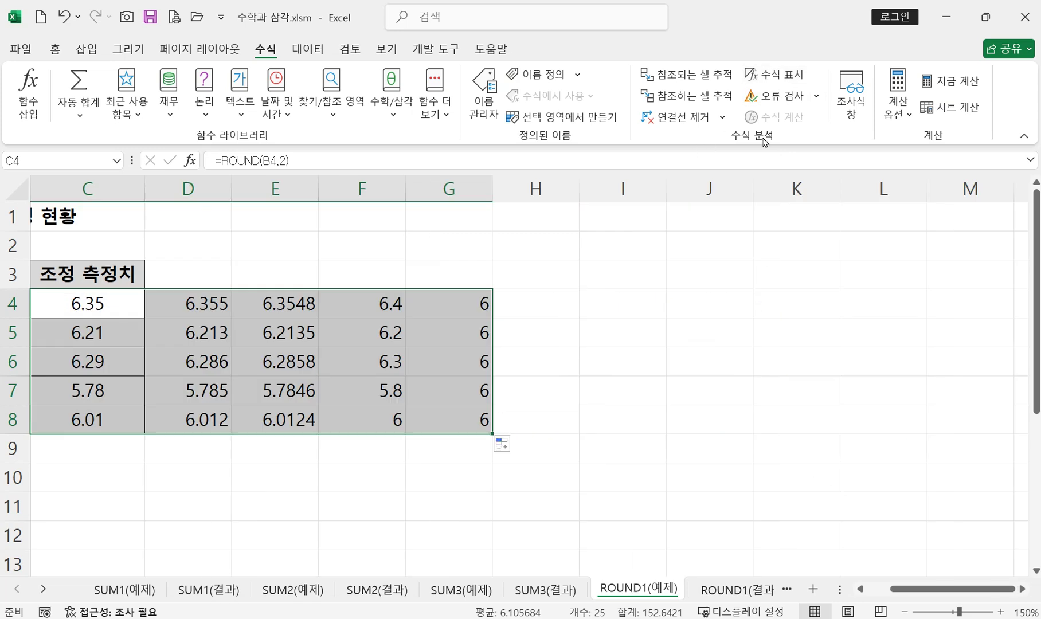
pyautogui.moveTo(957, 591); pyautogui.dragTo(941, 593)
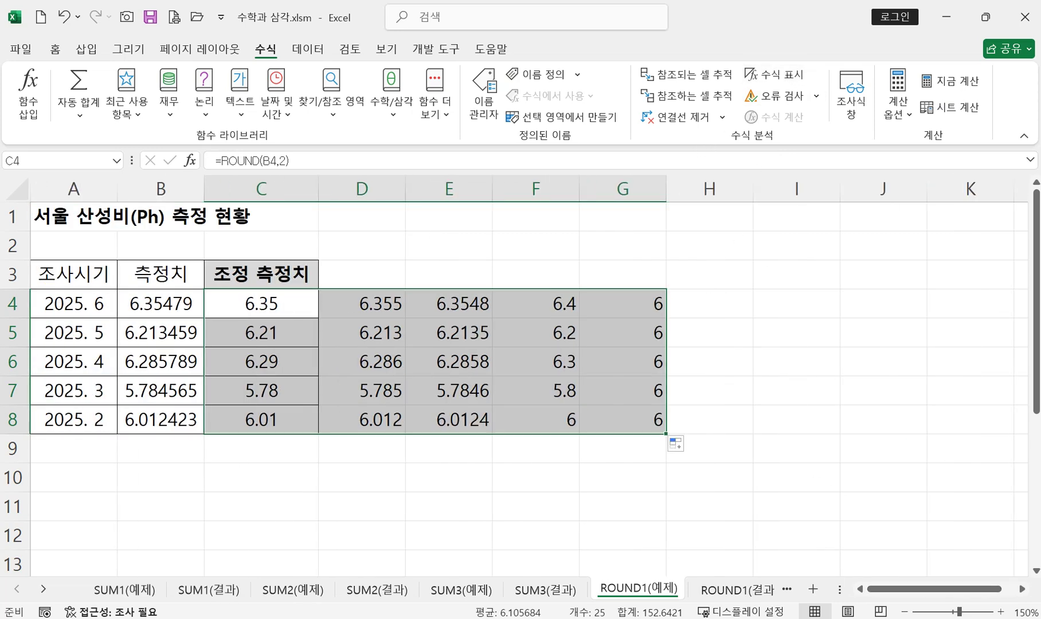
# - On the ROUND2(예제) sheet, enter =AVERAGE(E3:E12) in G12 to average all 종합 scores
pyautogui.hotkey('ctrl', 'pagedown')
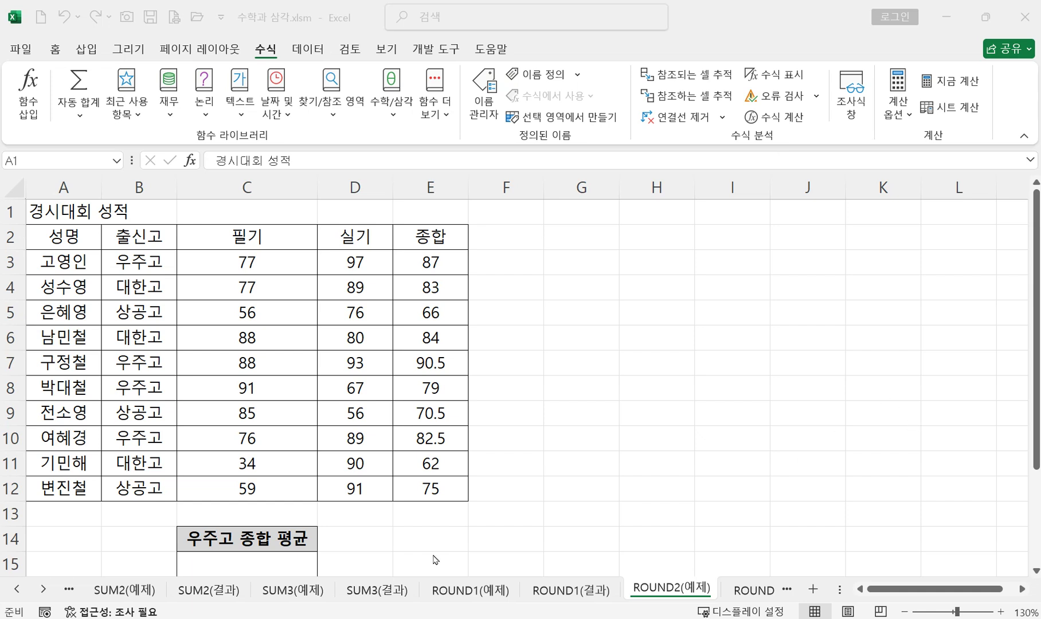
pyautogui.click(214, 568)
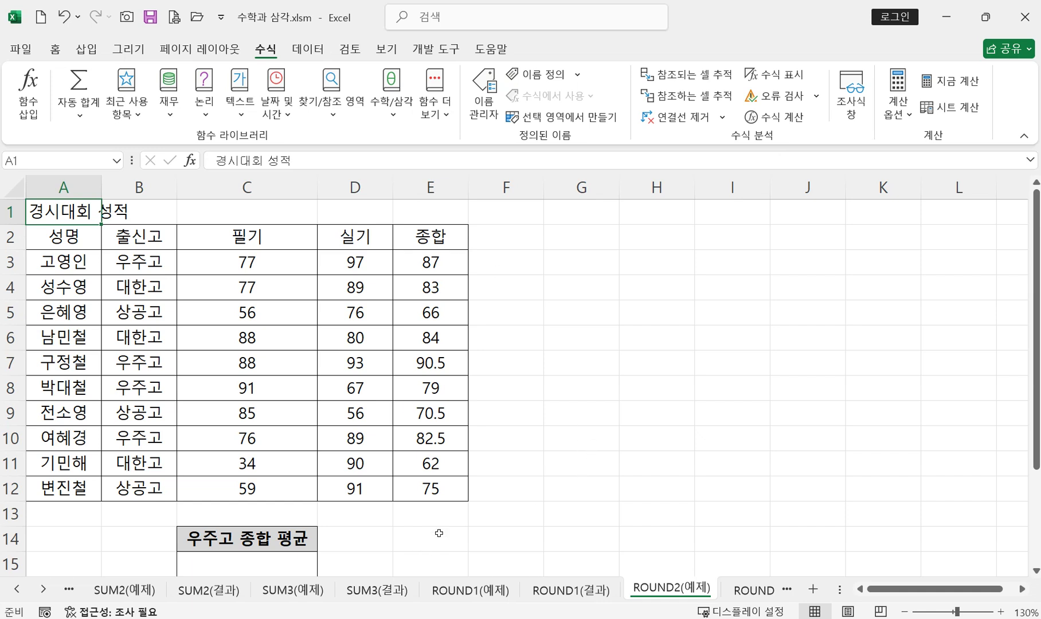
pyautogui.click(596, 442)
pyautogui.click(581, 494)
pyautogui.write('=')
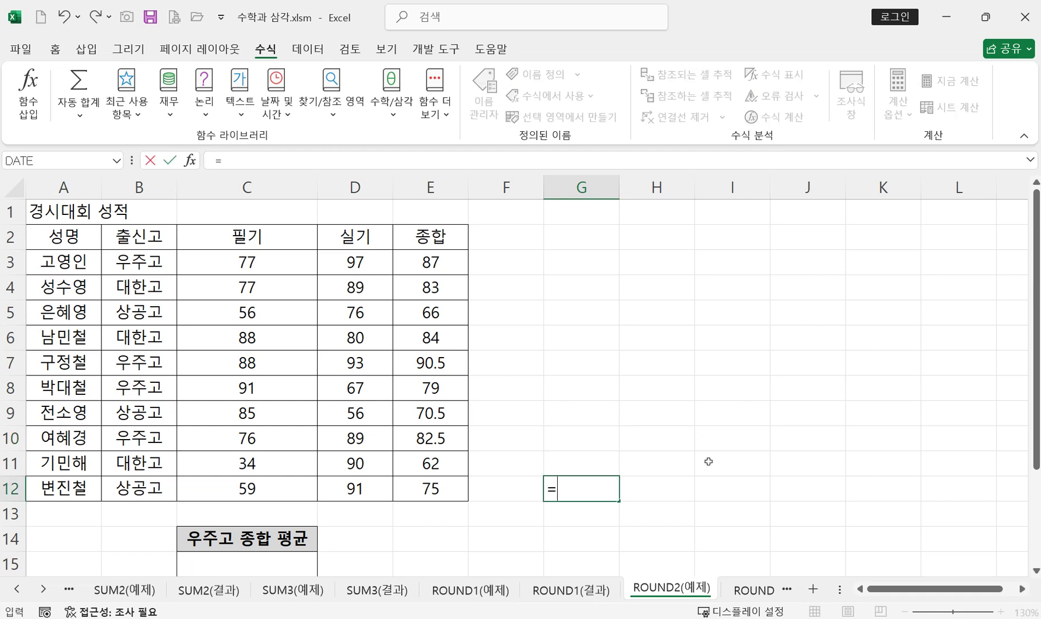
pyautogui.write('a')
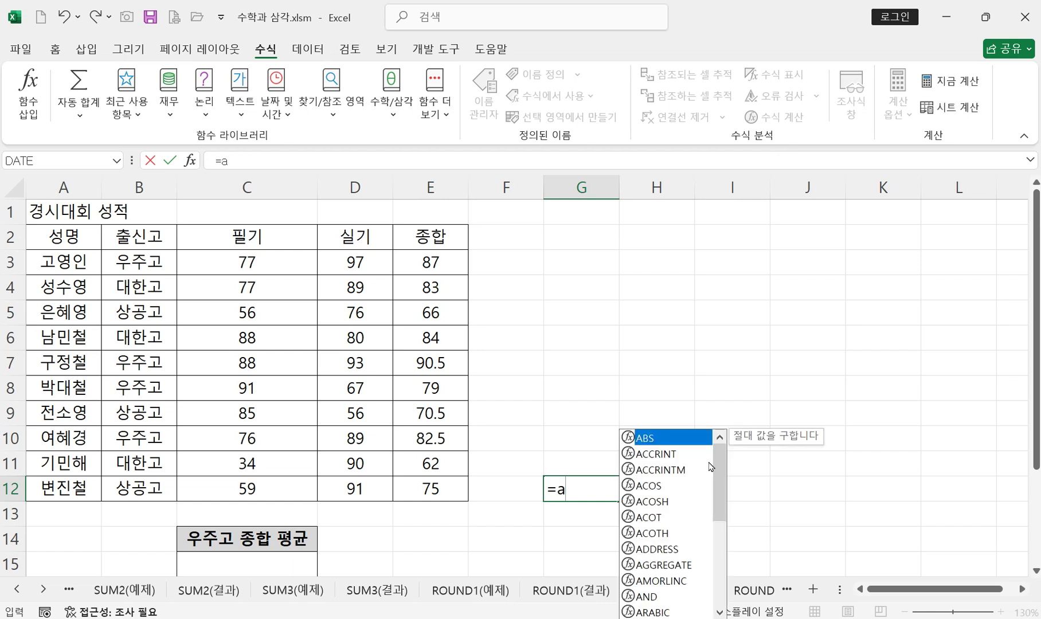
pyautogui.write('v')
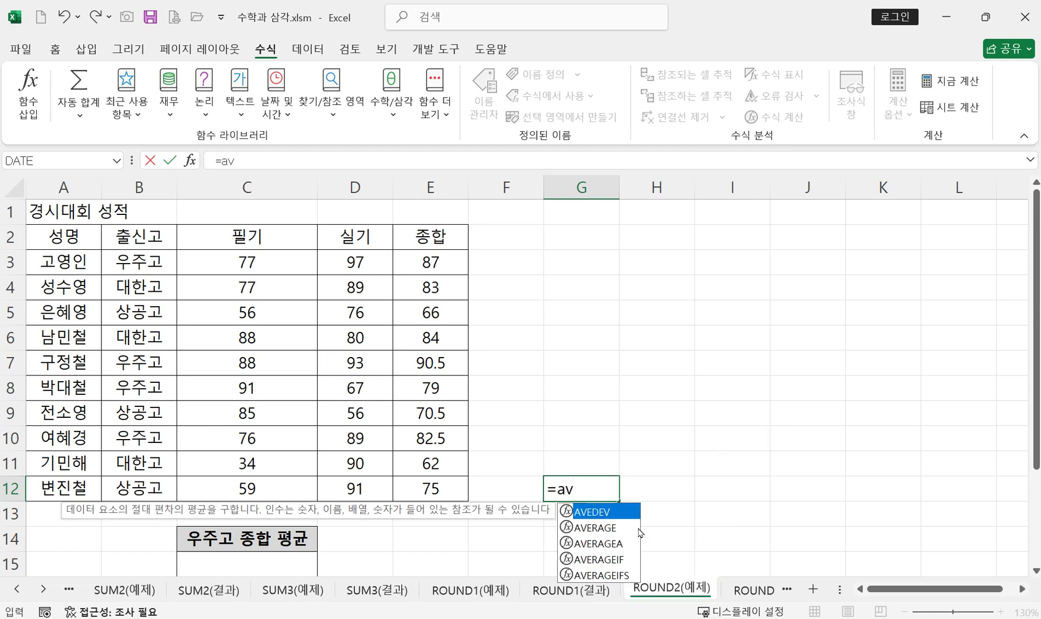
pyautogui.doubleClick(591, 529)
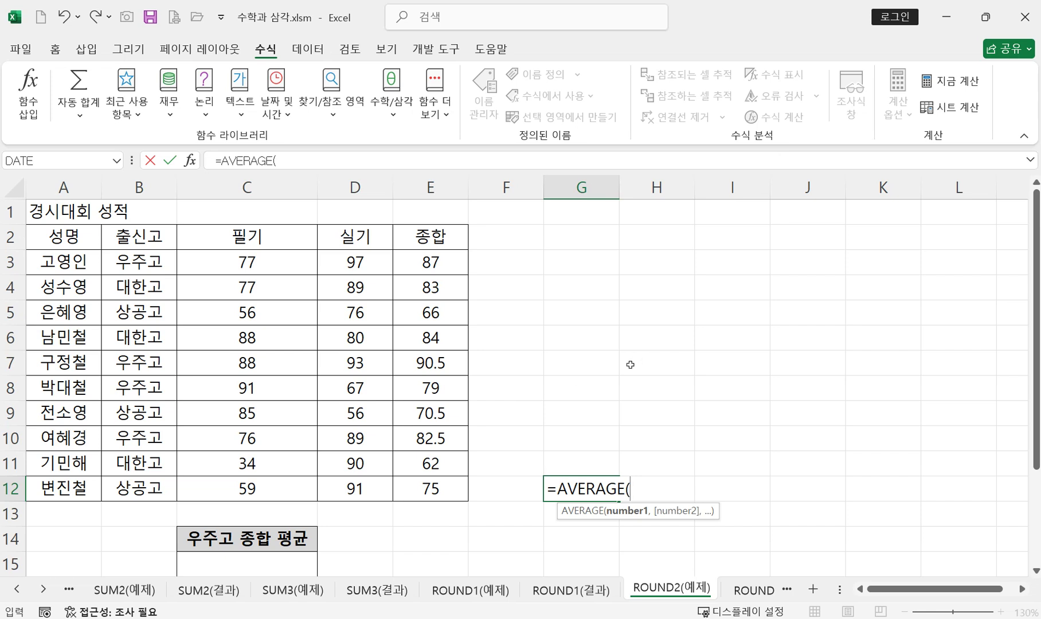
pyautogui.moveTo(437, 263); pyautogui.dragTo(441, 489)
pyautogui.write(')')
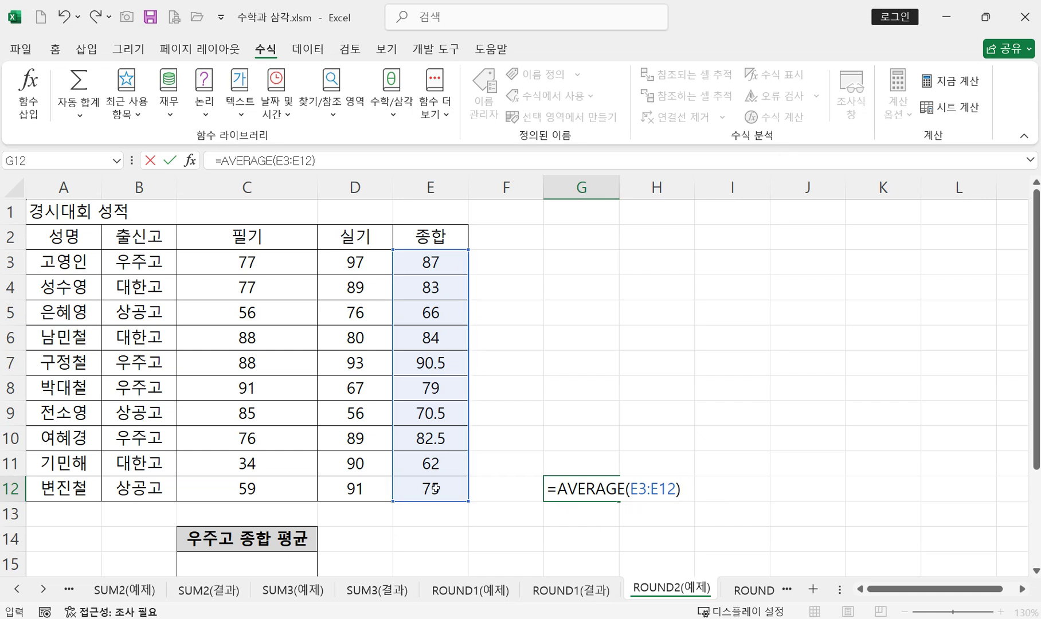
pyautogui.press('Return')
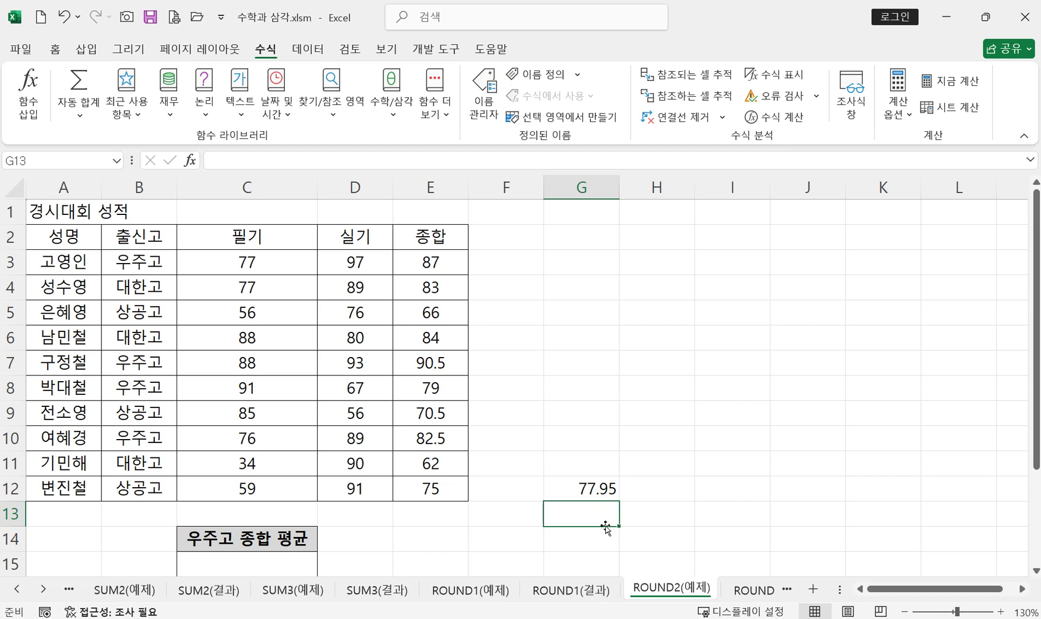
# - Try wrapping the AVERAGE formula in G12 in ROUND, with 1 as the number of digits
pyautogui.write('=')
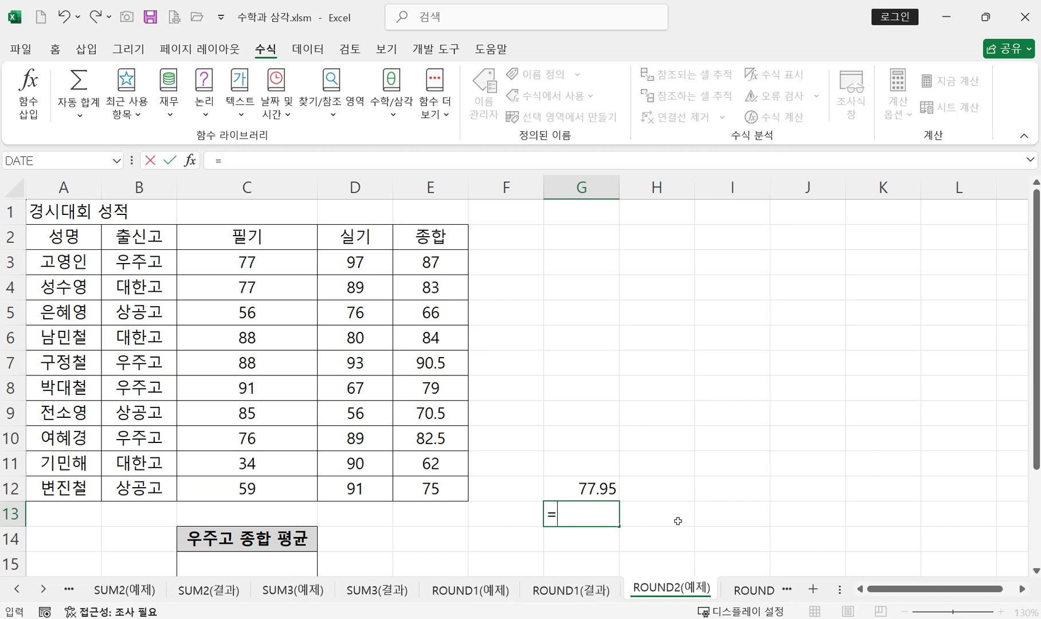
pyautogui.press('Escape')
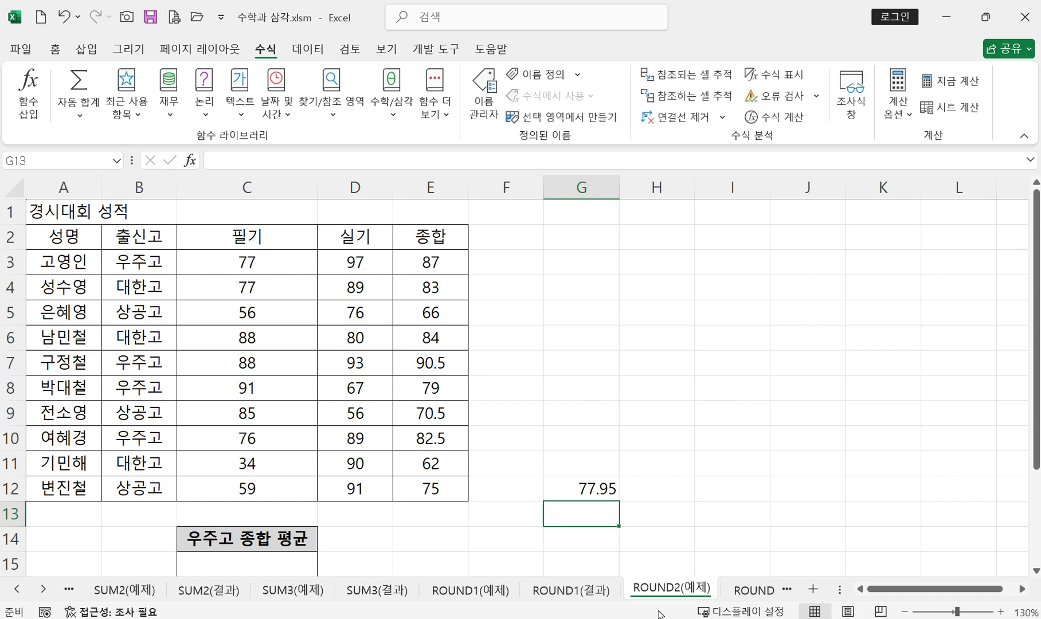
pyautogui.doubleClick(595, 486)
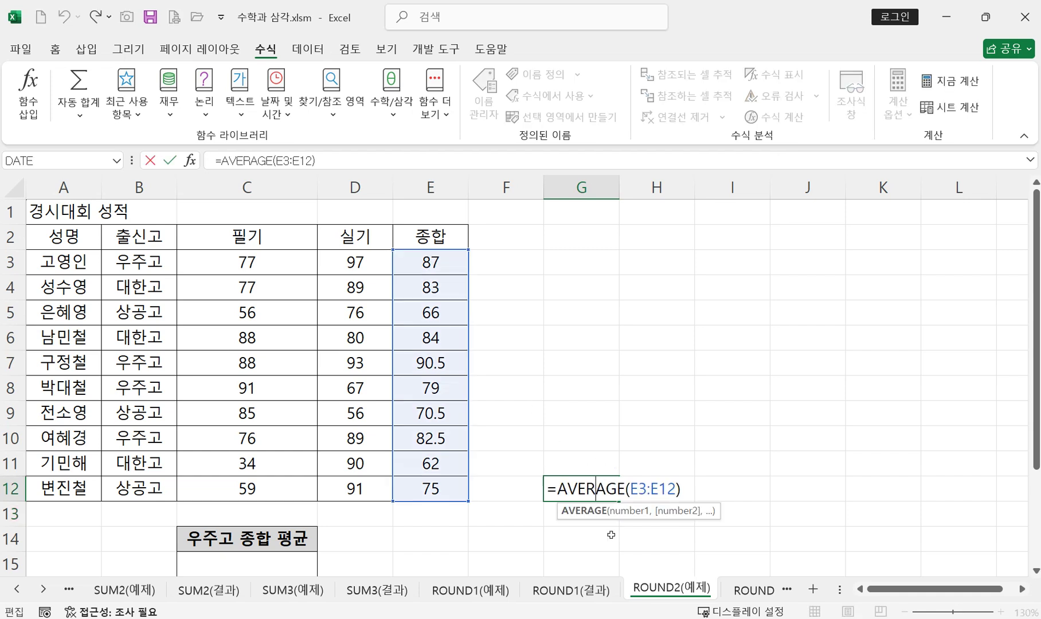
pyautogui.click(557, 489)
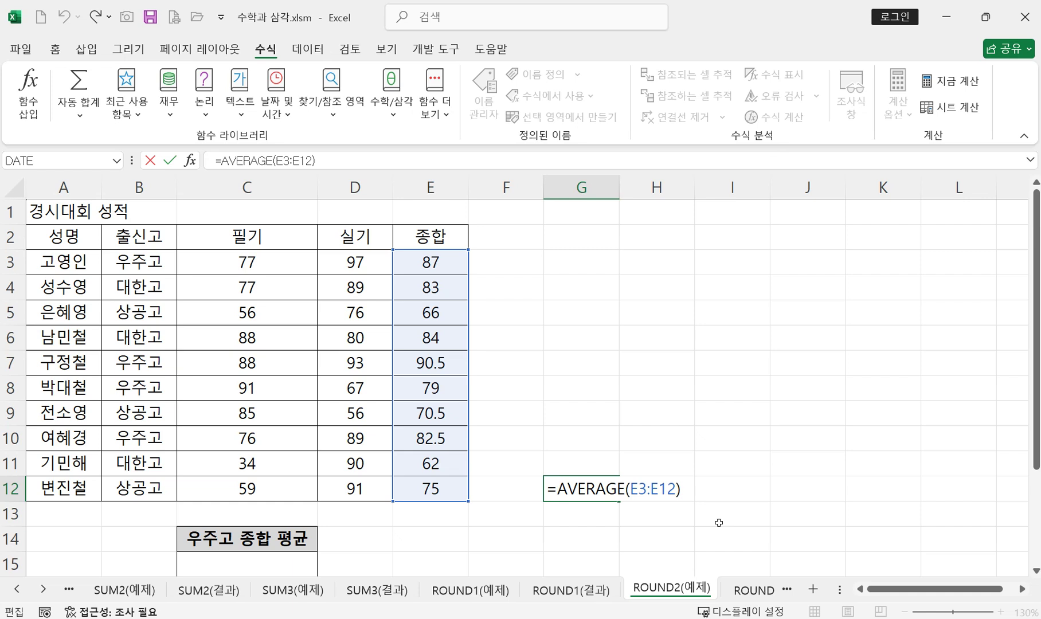
pyautogui.write('rou')
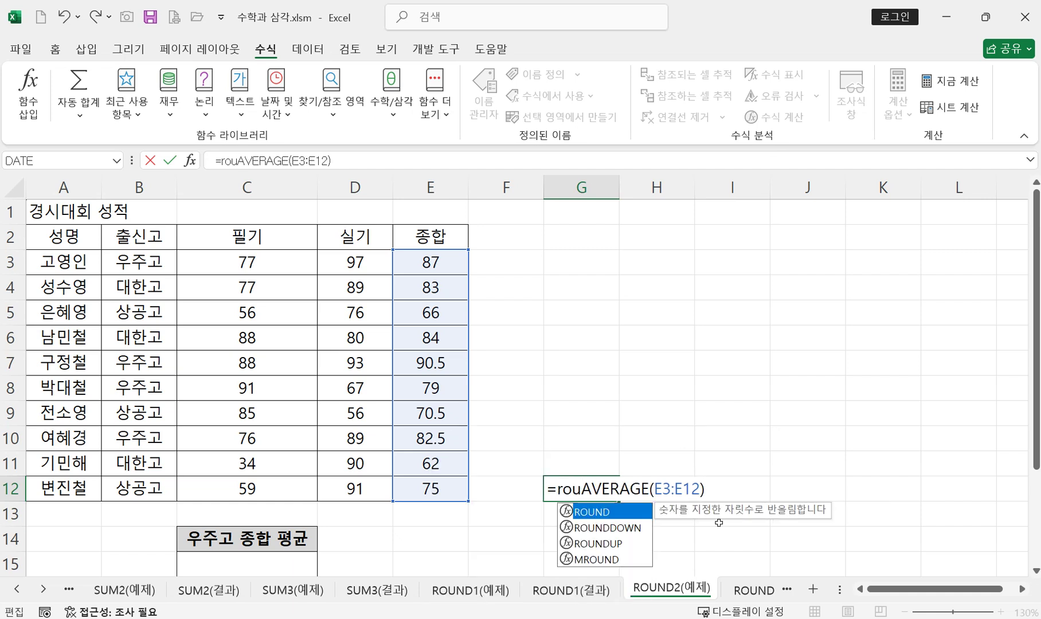
pyautogui.doubleClick(607, 512)
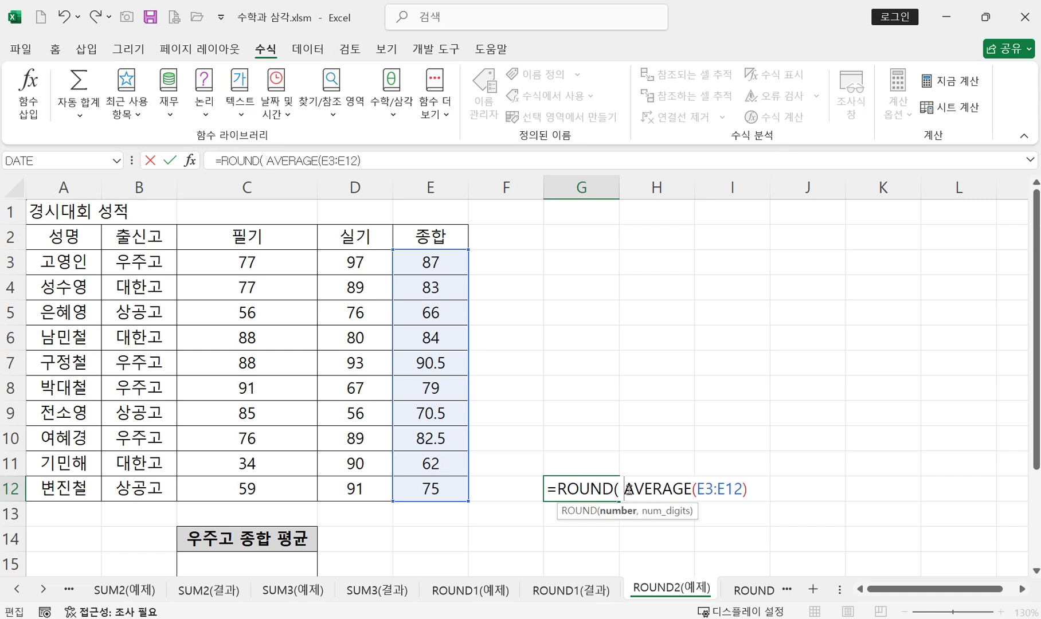
pyautogui.moveTo(624, 490); pyautogui.dragTo(748, 489)
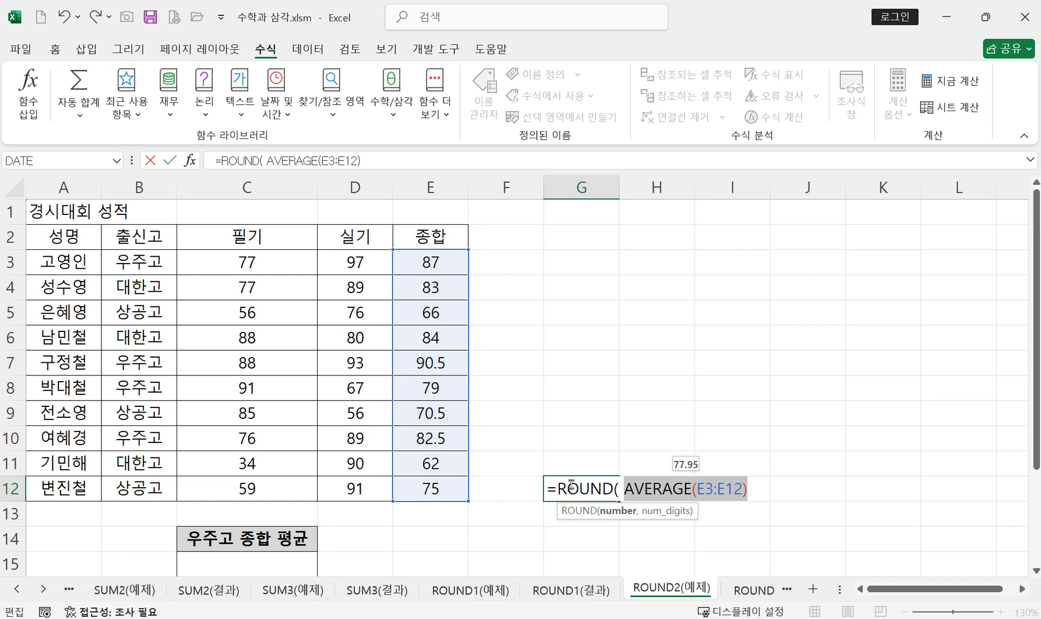
pyautogui.click(754, 492)
pyautogui.write(',')
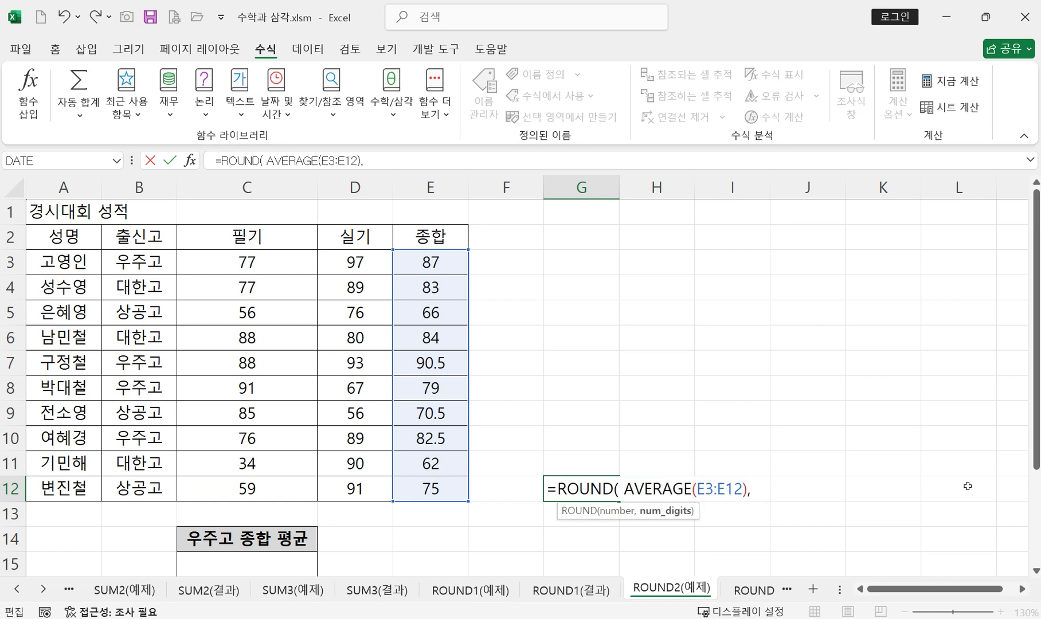
pyautogui.write(' 1)')
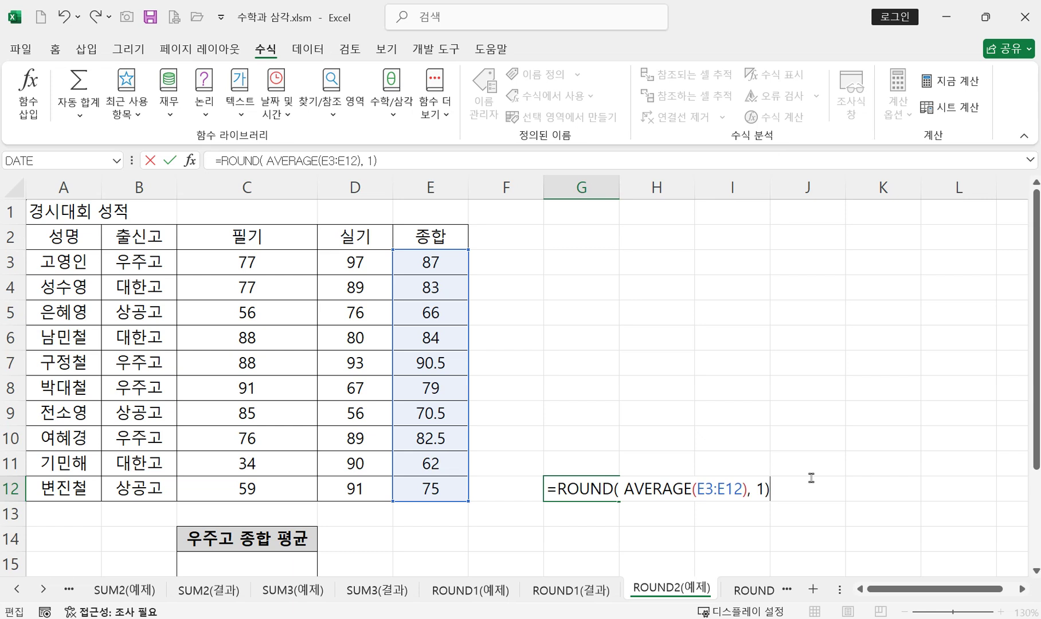
pyautogui.press('Return')
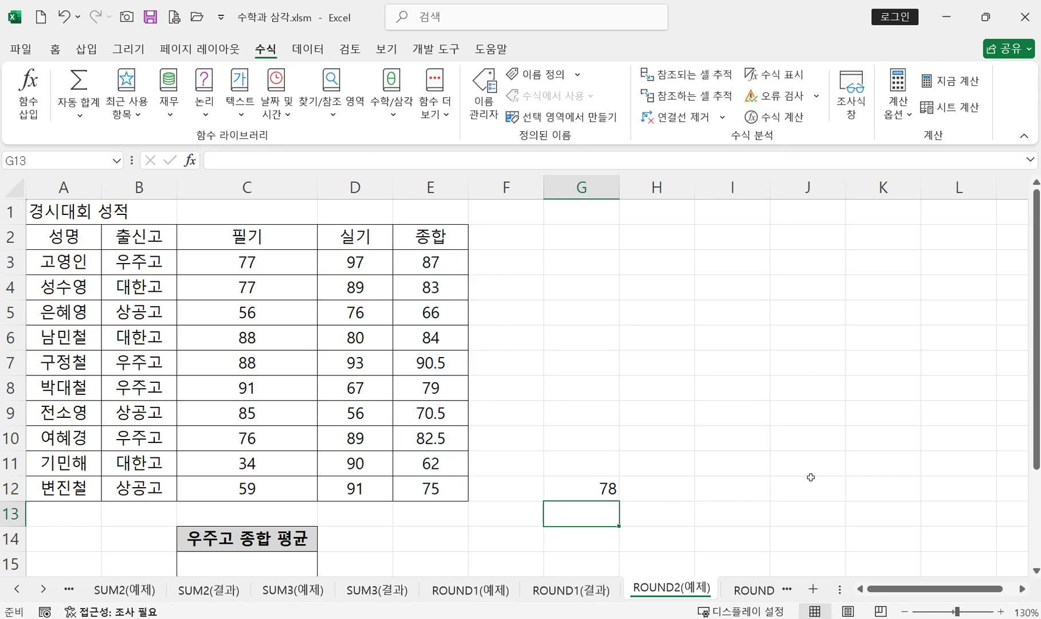
# - Remove the ROUND function and its digit argument from G12, leaving =AVERAGE(E3:E12)
pyautogui.doubleClick(606, 489)
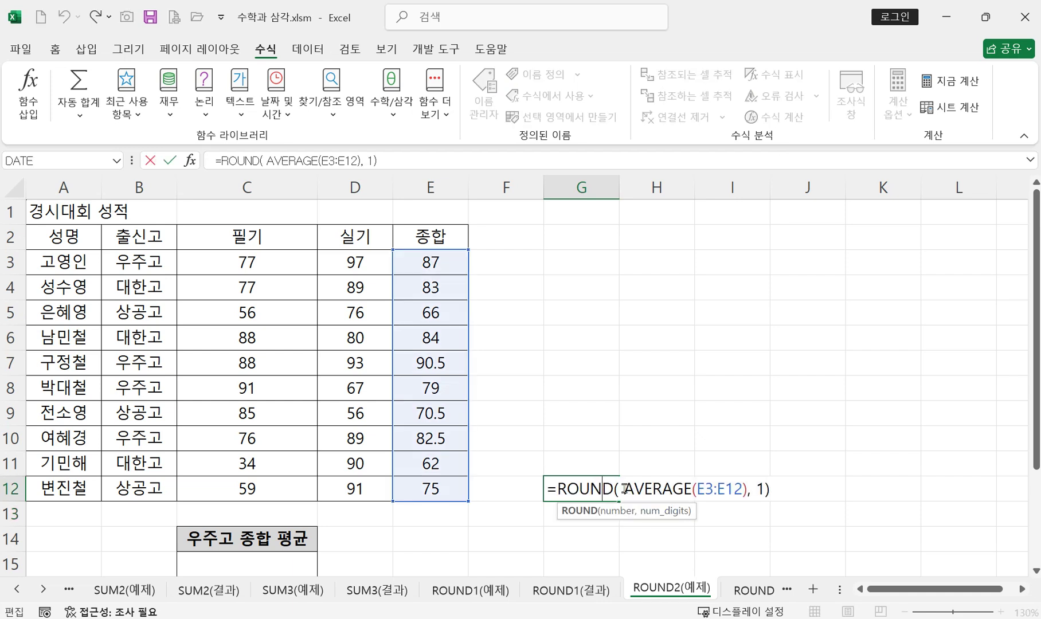
pyautogui.moveTo(624, 489); pyautogui.dragTo(557, 489)
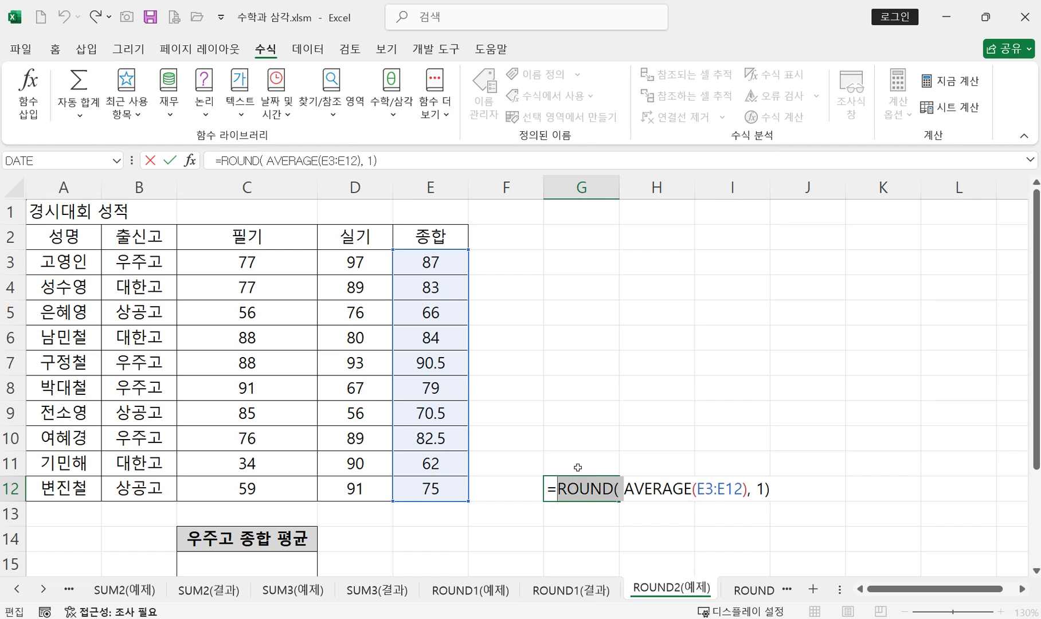
pyautogui.press('BackSpace')
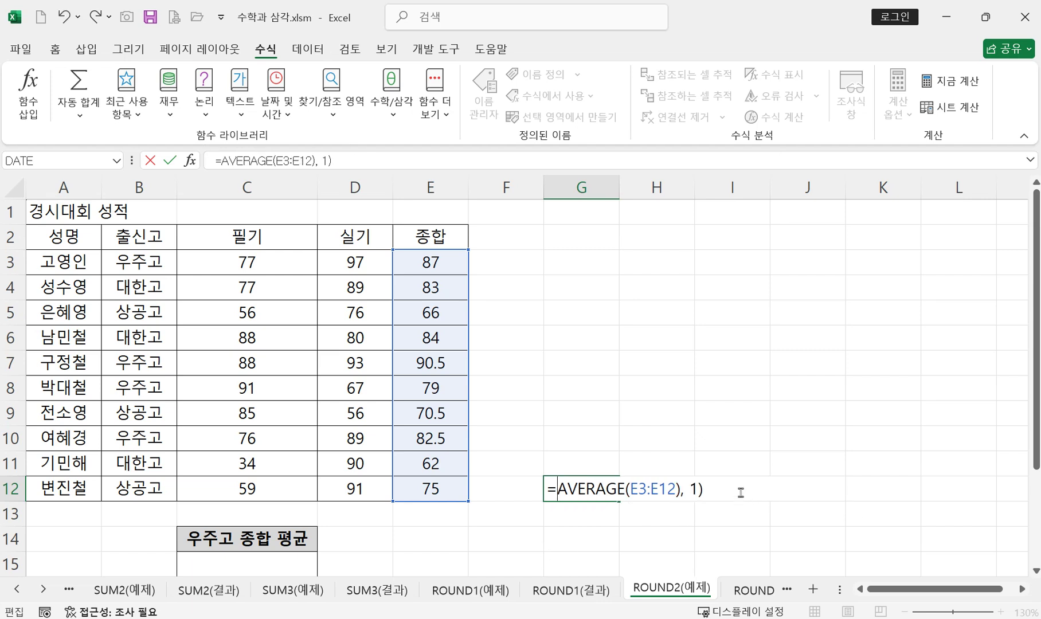
pyautogui.press('BackSpace')
pyautogui.press('BackSpace')
pyautogui.press('BackSpace')
pyautogui.press('BackSpace')
pyautogui.press('Return')
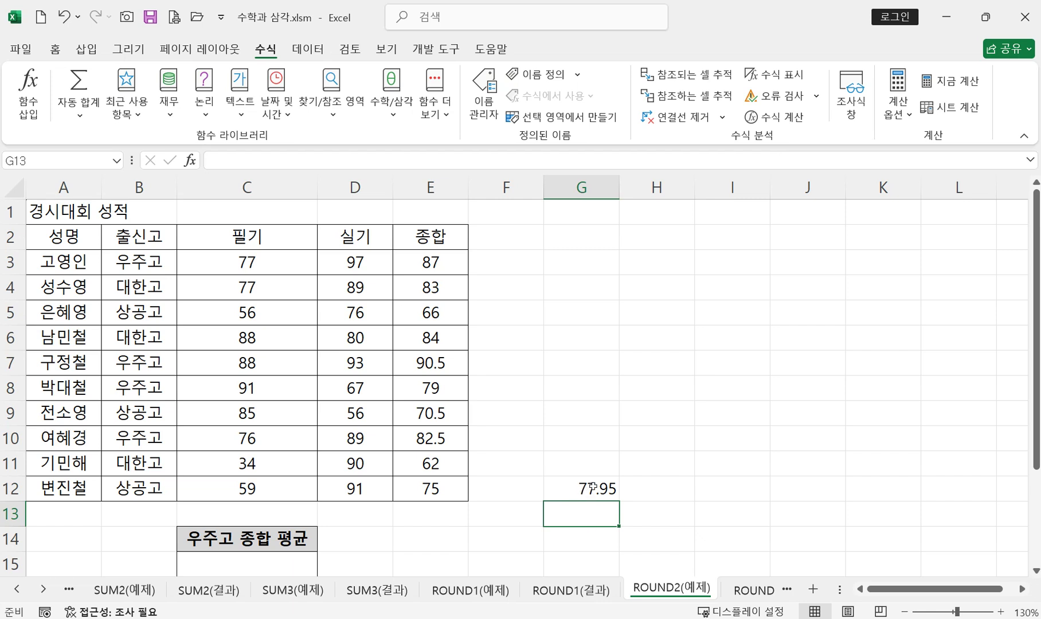
# - Round the average in G12 to one decimal place with =ROUND( AVERAGE(E3:E12), 1), and review the nested formula
pyautogui.doubleClick(594, 489)
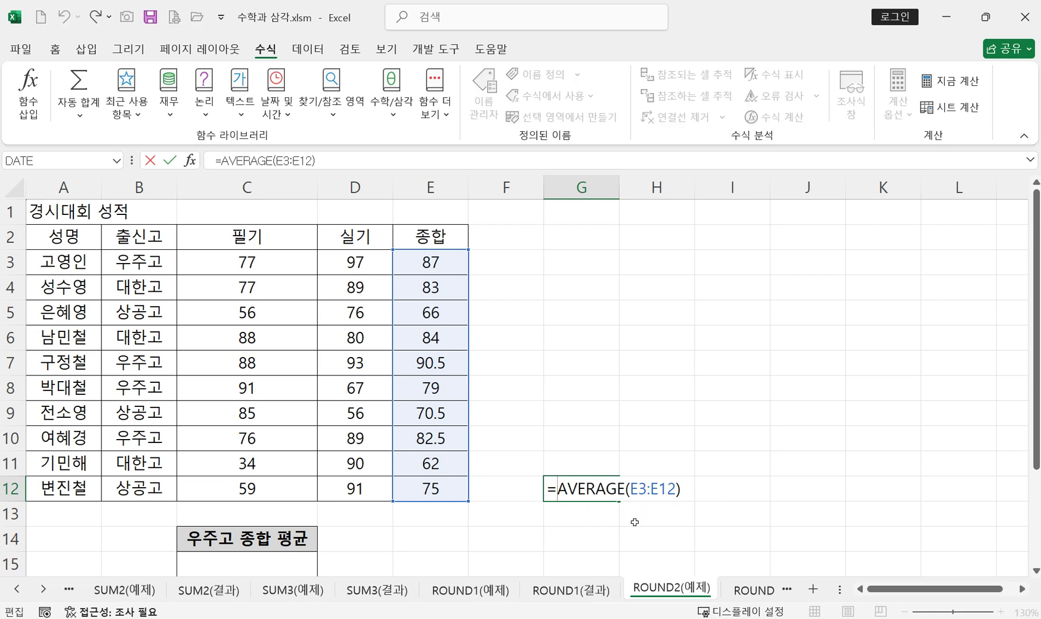
pyautogui.write('rou')
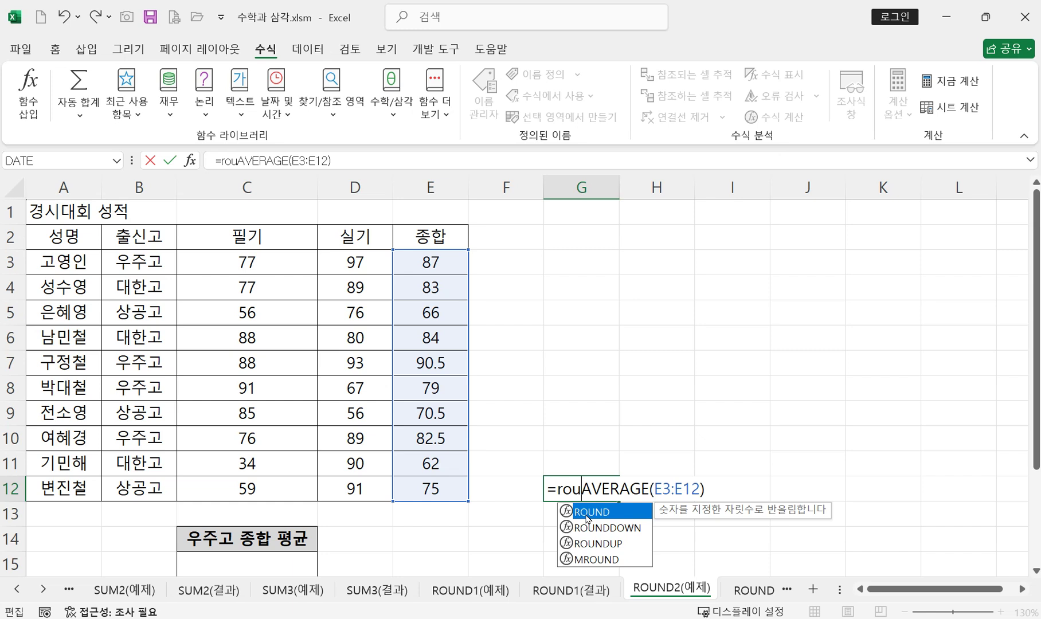
pyautogui.doubleClick(587, 512)
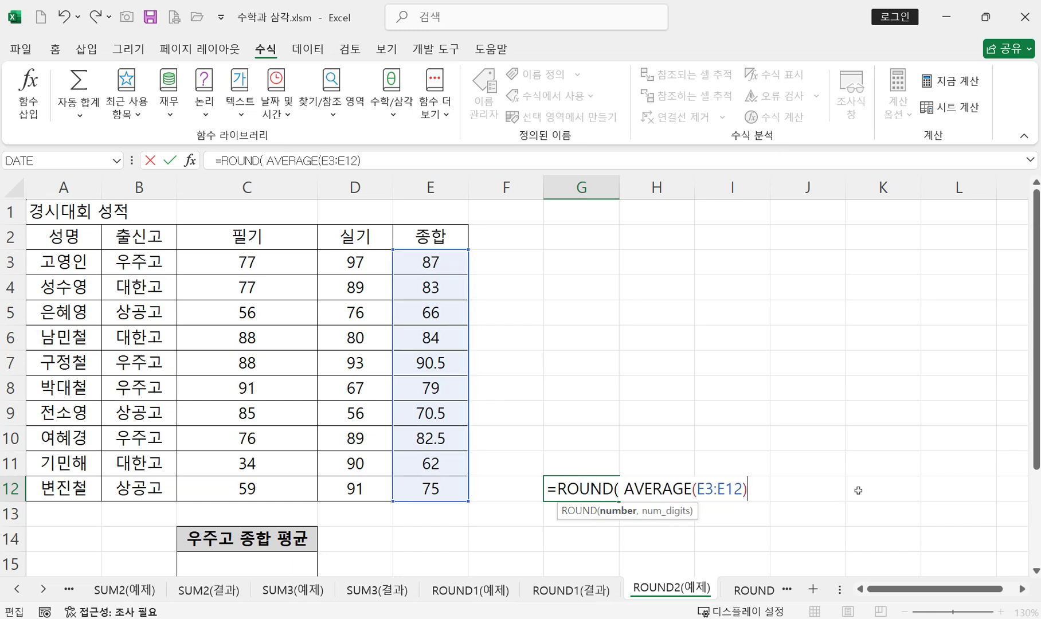
pyautogui.write(',')
pyautogui.write(' 1')
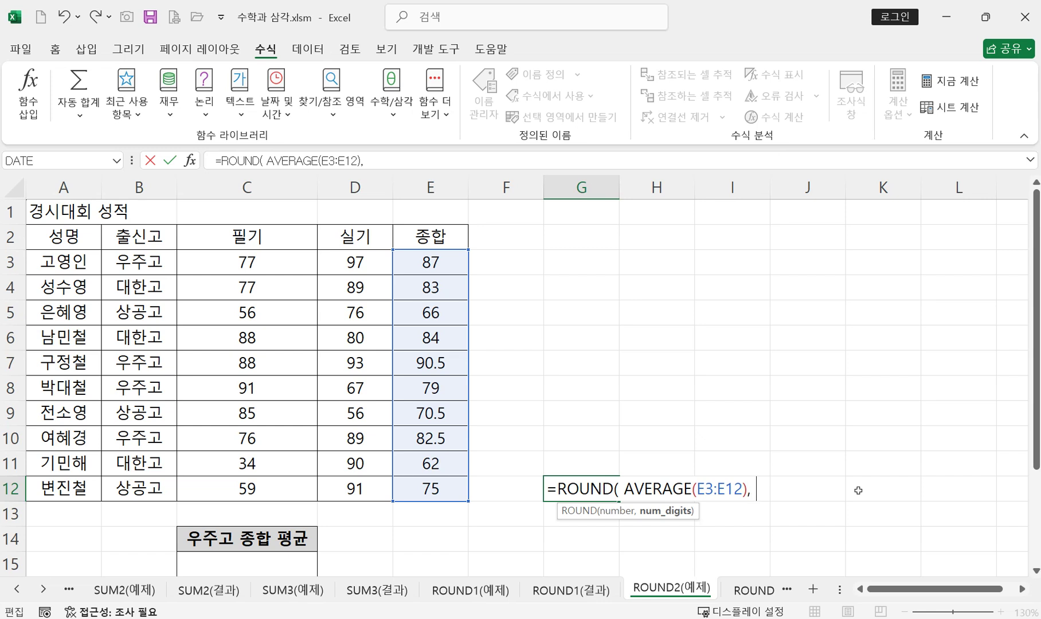
pyautogui.write(')')
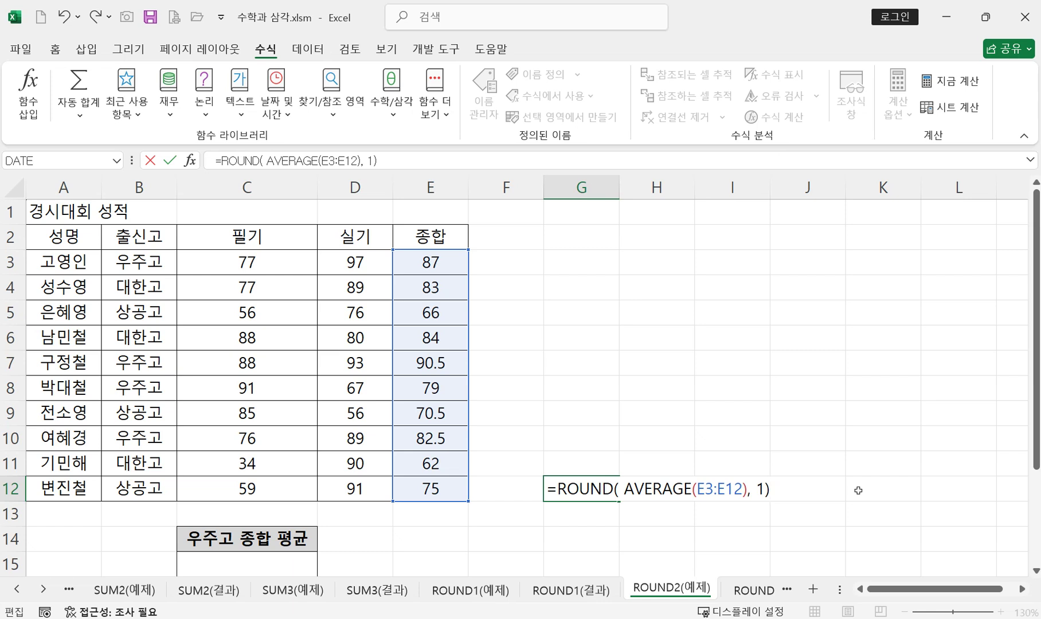
pyautogui.press('Return')
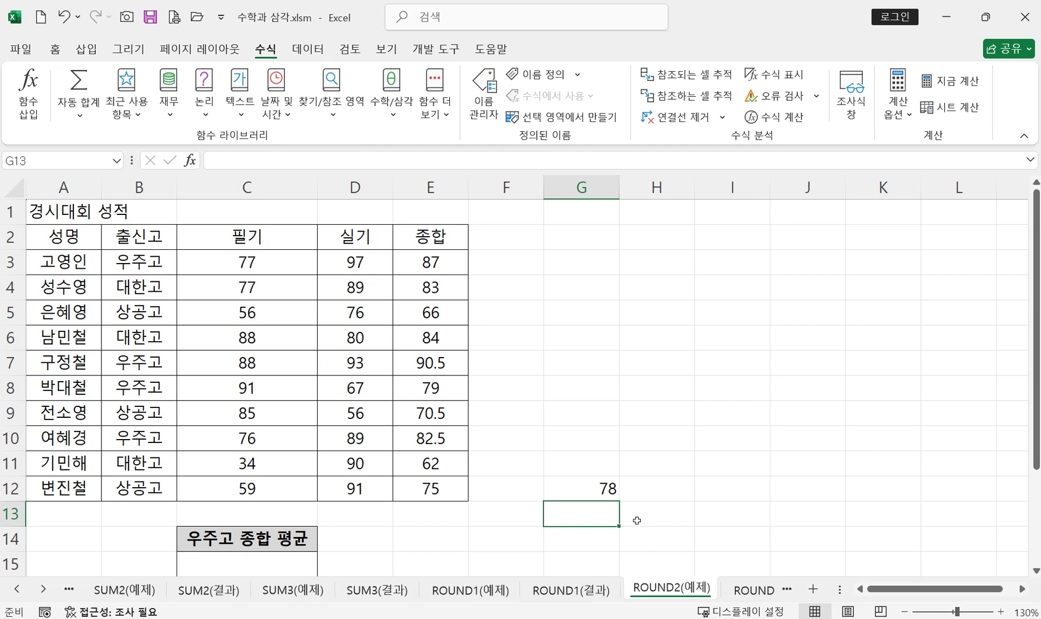
pyautogui.click(591, 487)
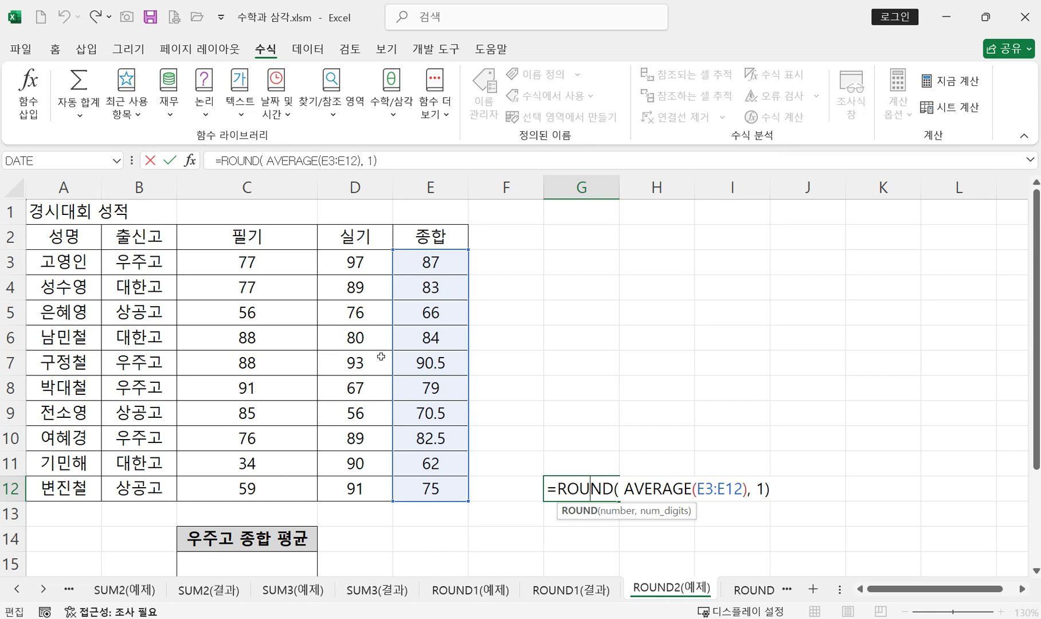
pyautogui.scroll(-2, 391, 457)
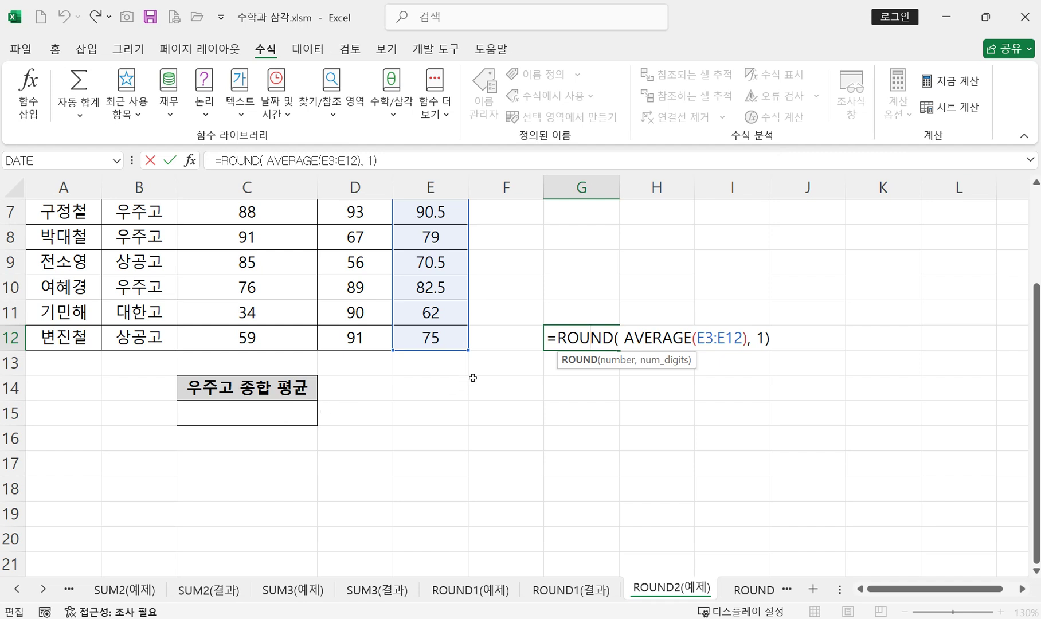
pyautogui.press('Return')
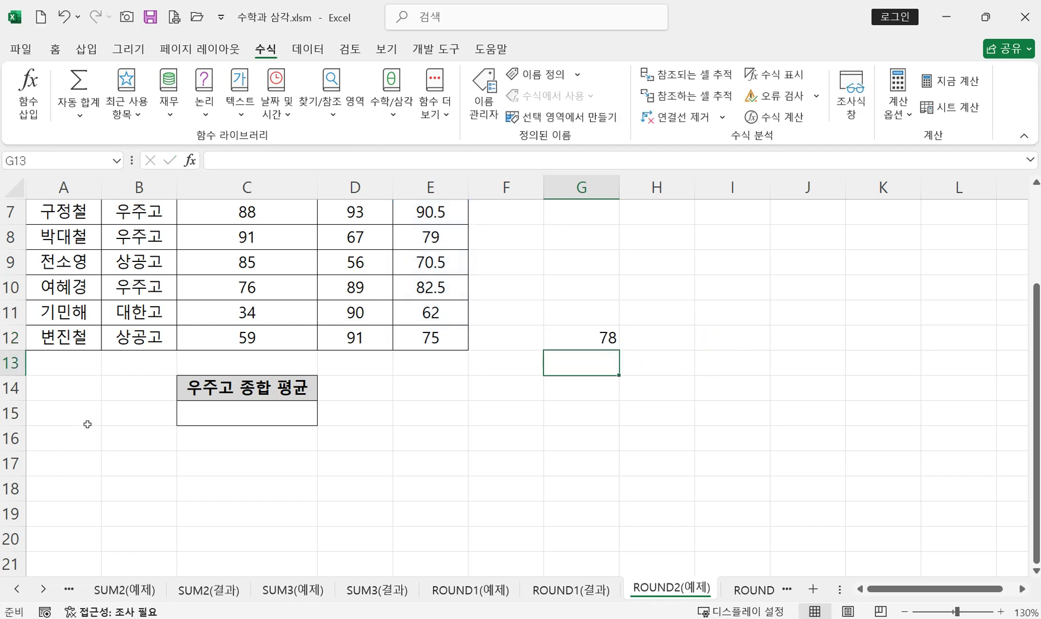
pyautogui.click(253, 415)
pyautogui.write('=')
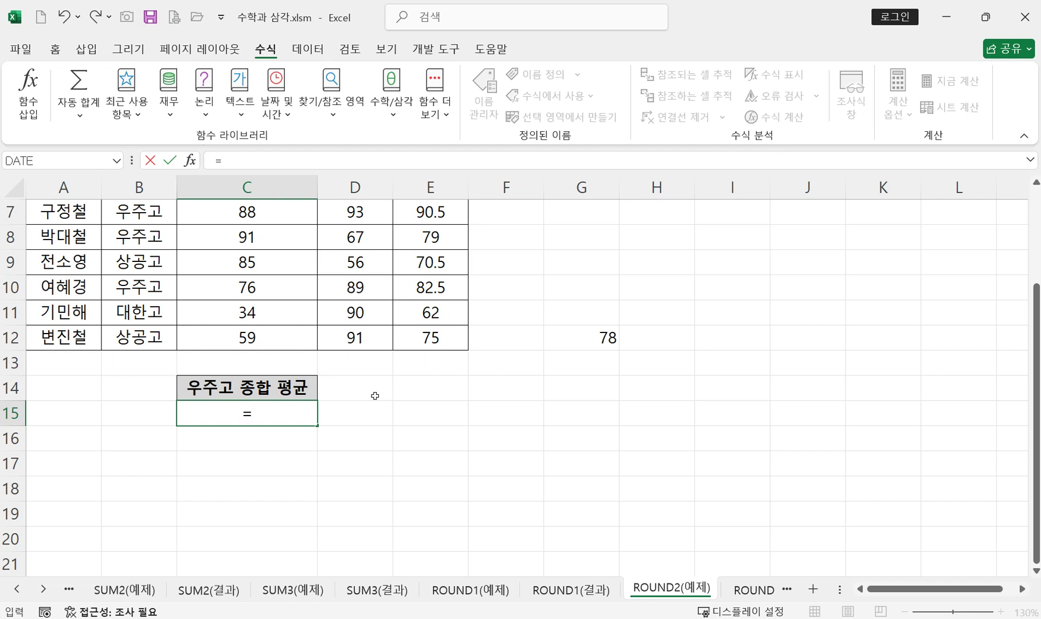
pyautogui.write('d')
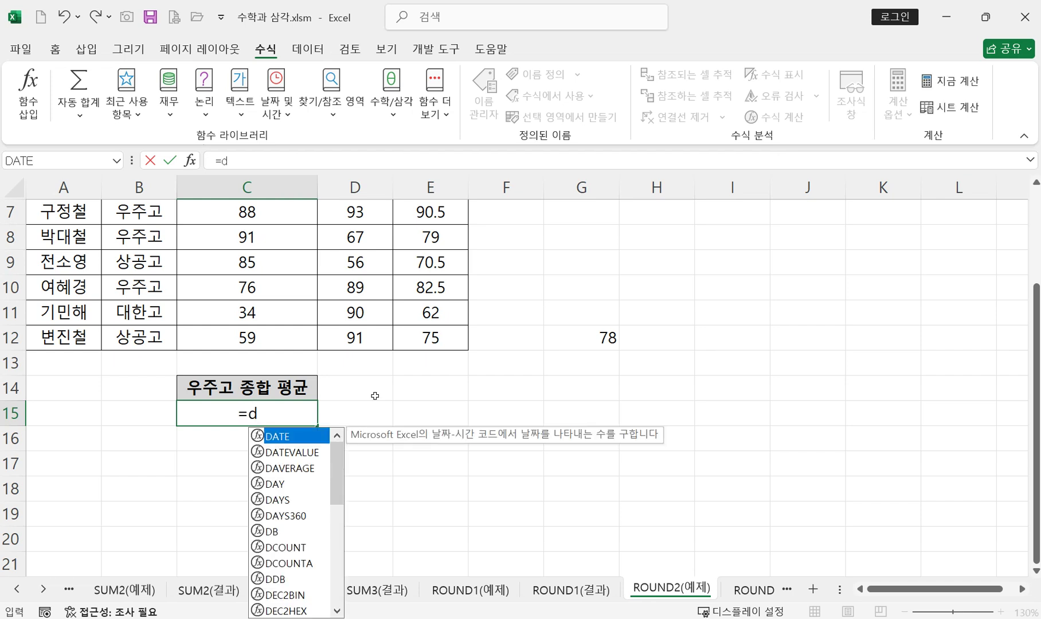
pyautogui.click(293, 468)
pyautogui.doubleClick(293, 469)
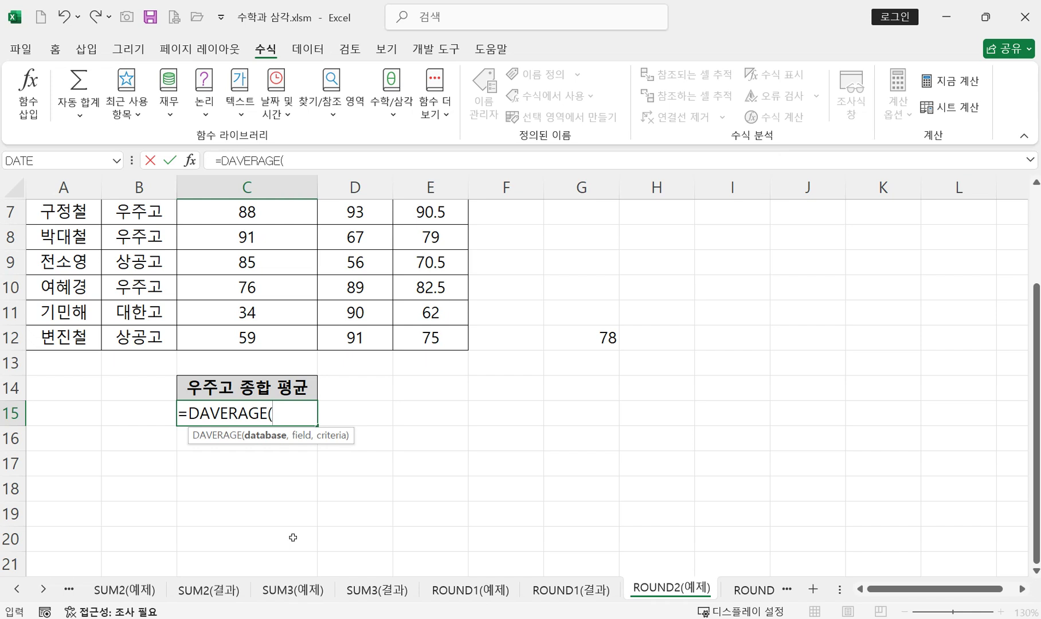
pyautogui.press('Escape')
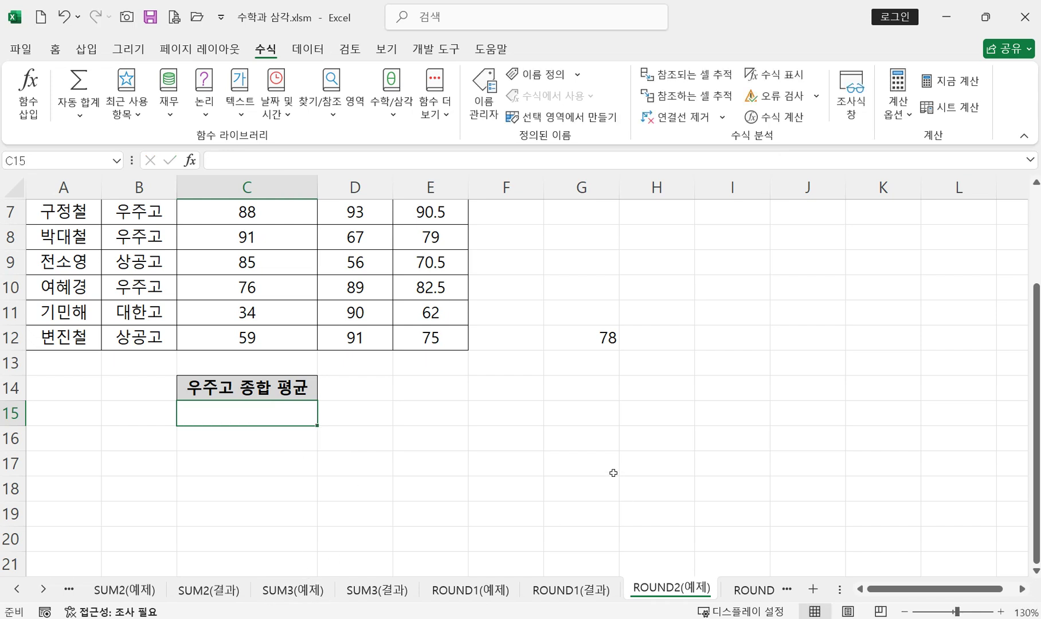
# - Start a DAVERAGE formula in C15 under 우주고 종합 평균 and open its function arguments
pyautogui.click(1001, 612)
pyautogui.click(1001, 612)
pyautogui.click(1001, 612)
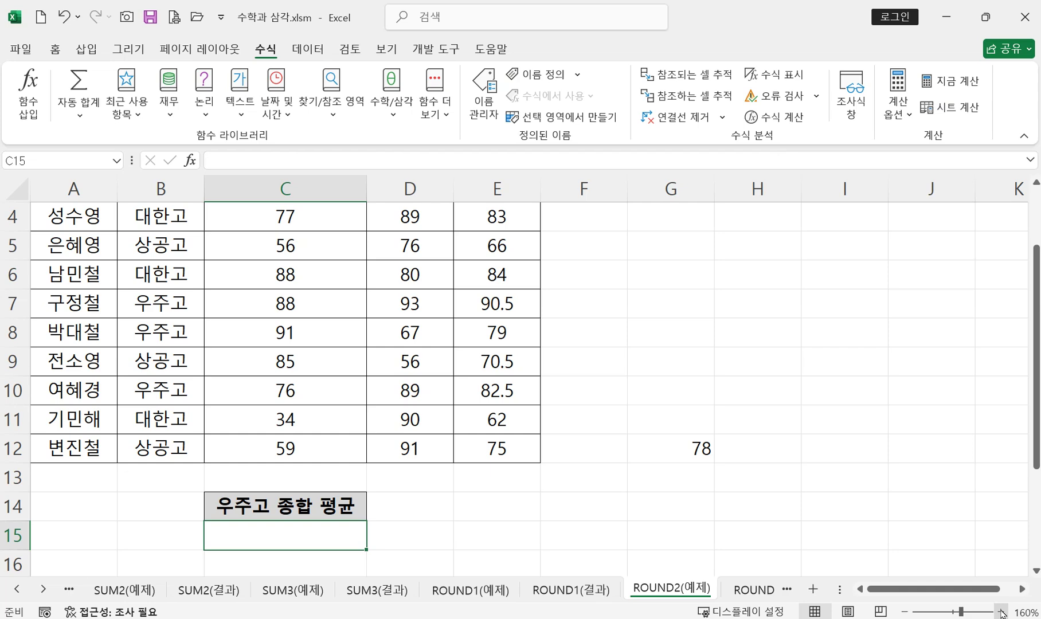
pyautogui.click(1001, 612)
pyautogui.scroll(-3, 720, 521)
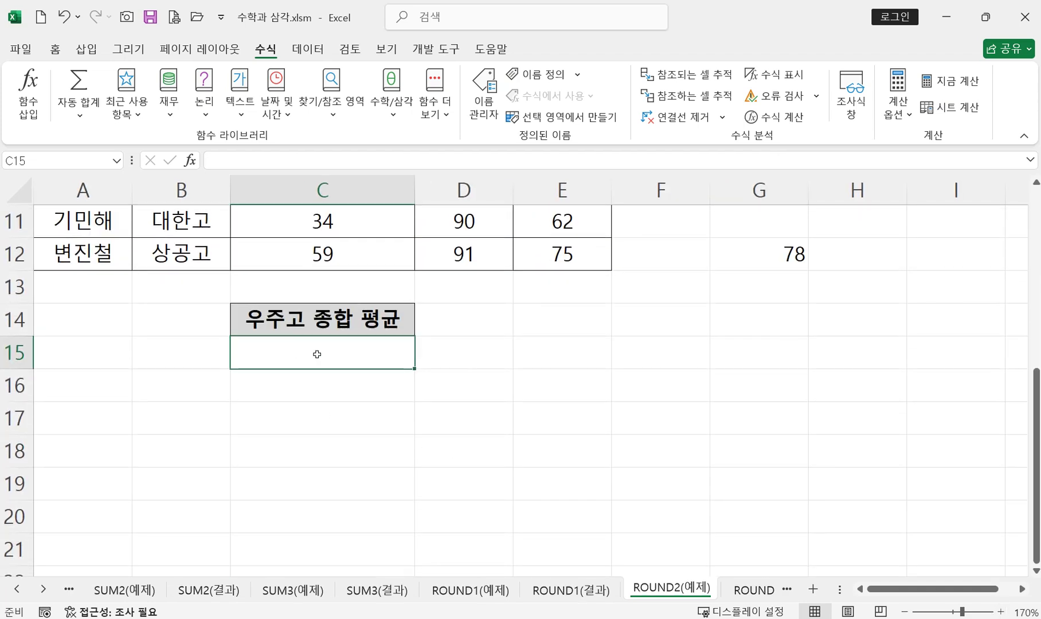
pyautogui.write('=d')
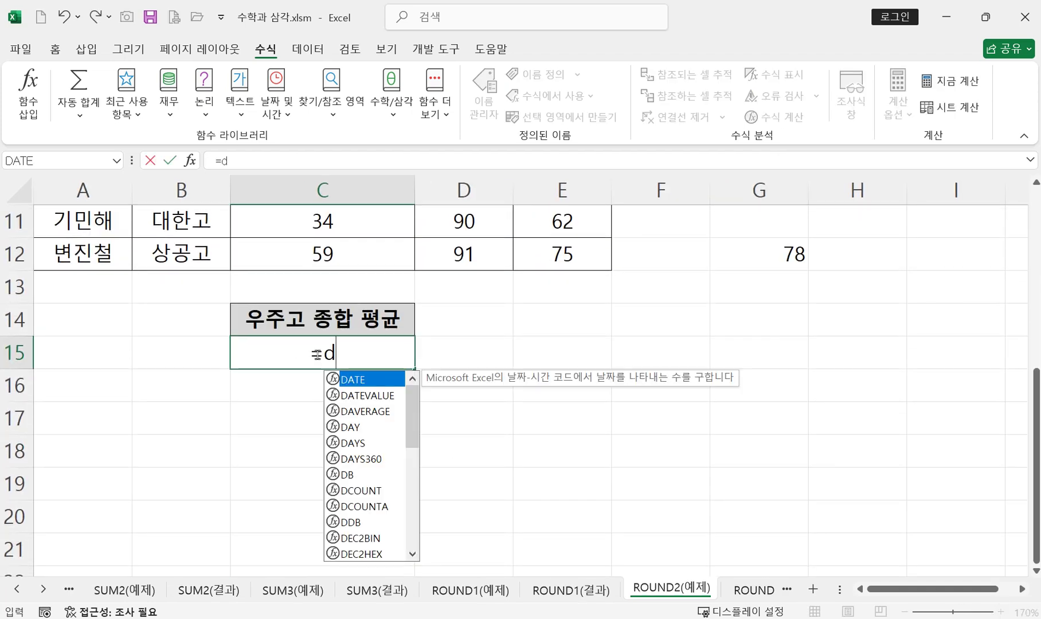
pyautogui.doubleClick(365, 412)
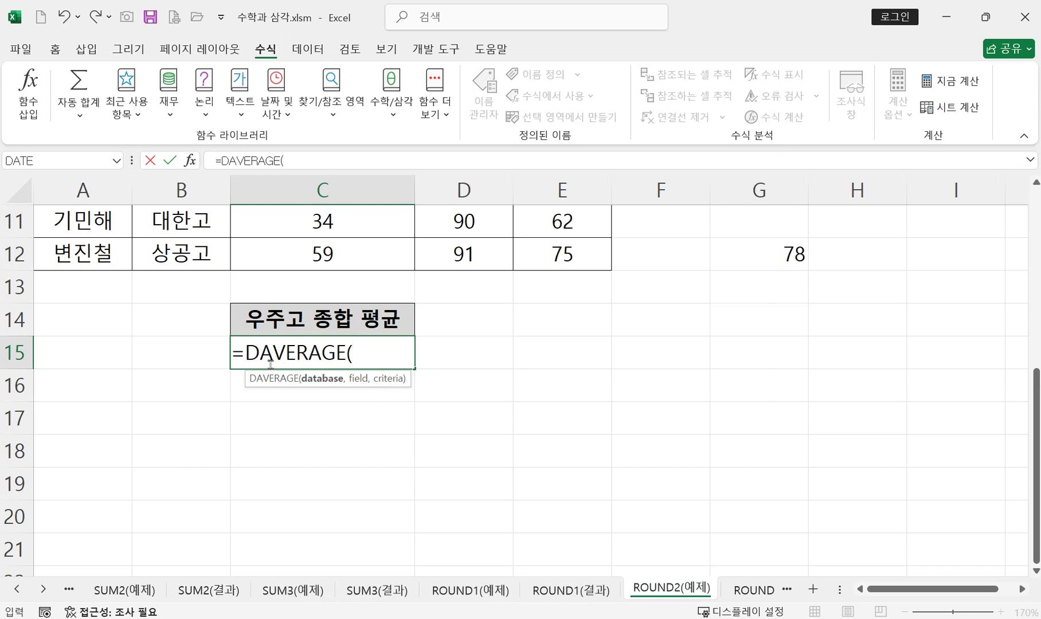
pyautogui.moveTo(259, 354); pyautogui.dragTo(246, 356)
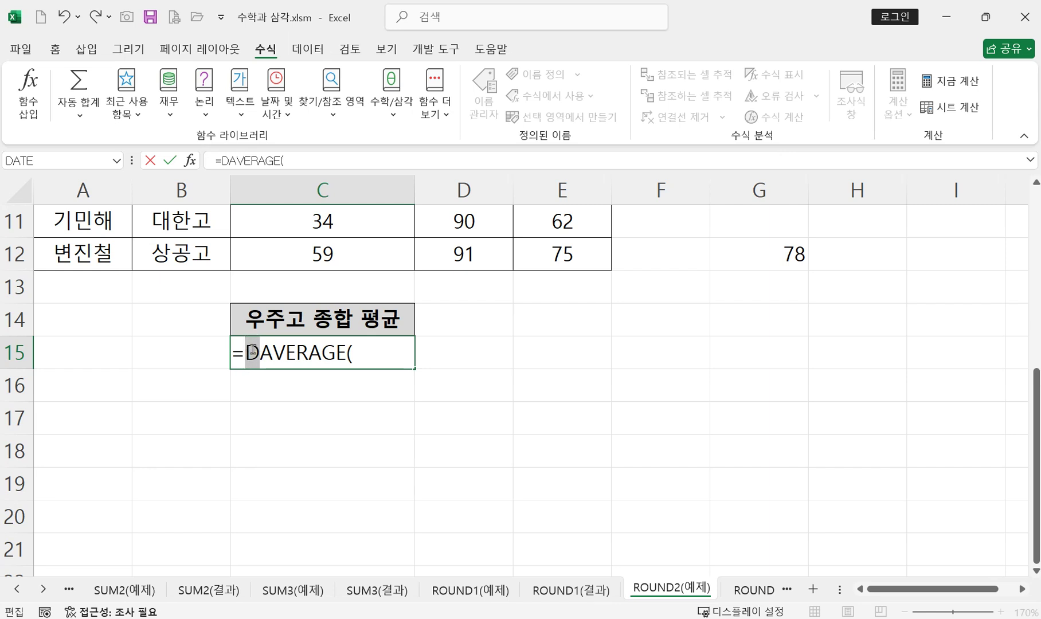
pyautogui.click(367, 353)
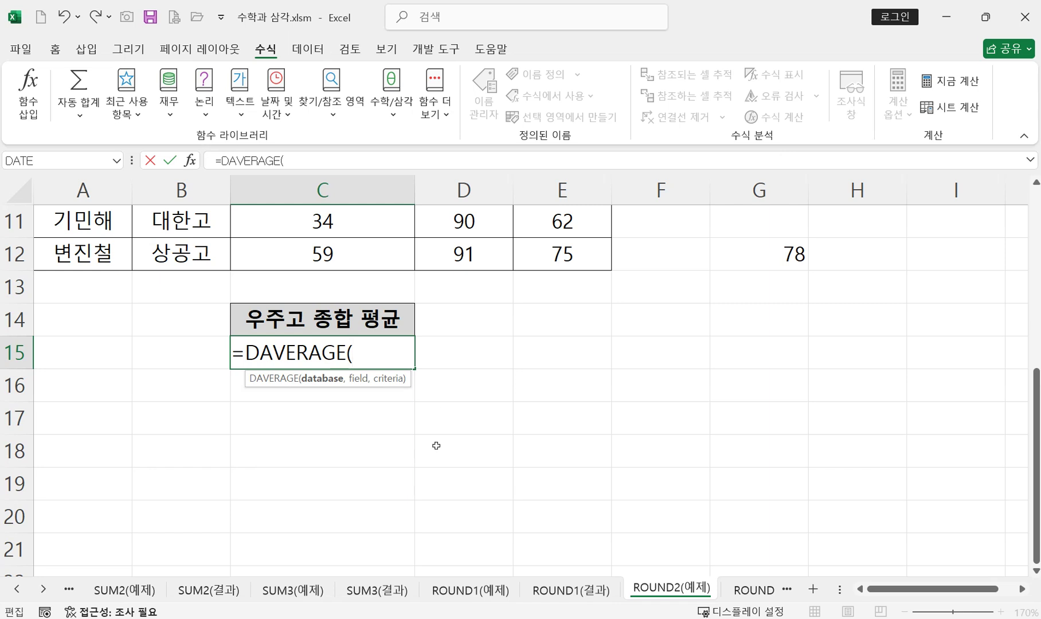
pyautogui.scroll(3, 435, 442)
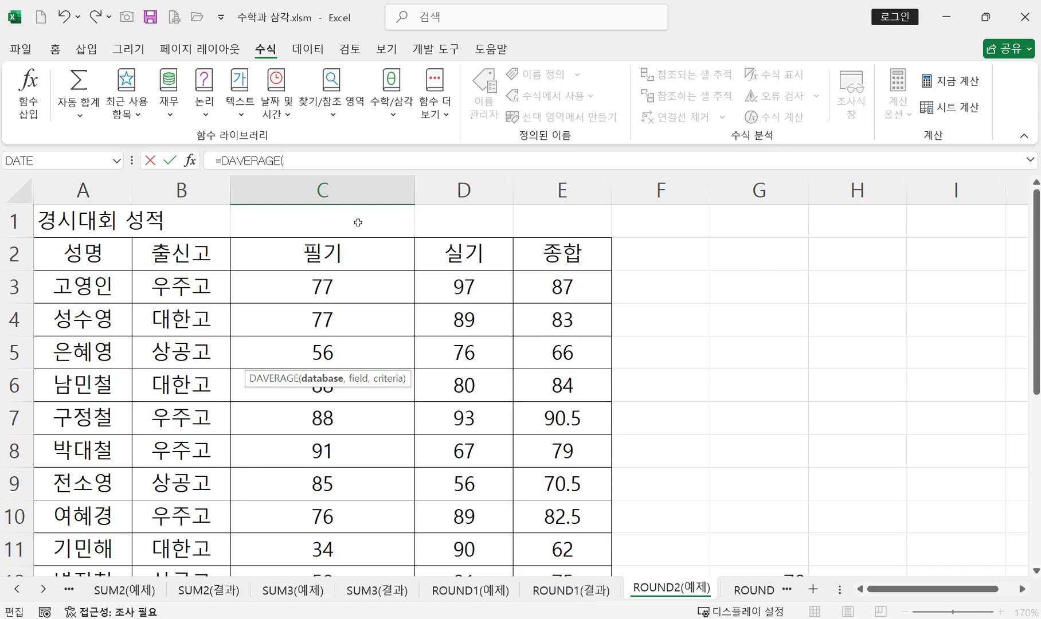
pyautogui.click(190, 162)
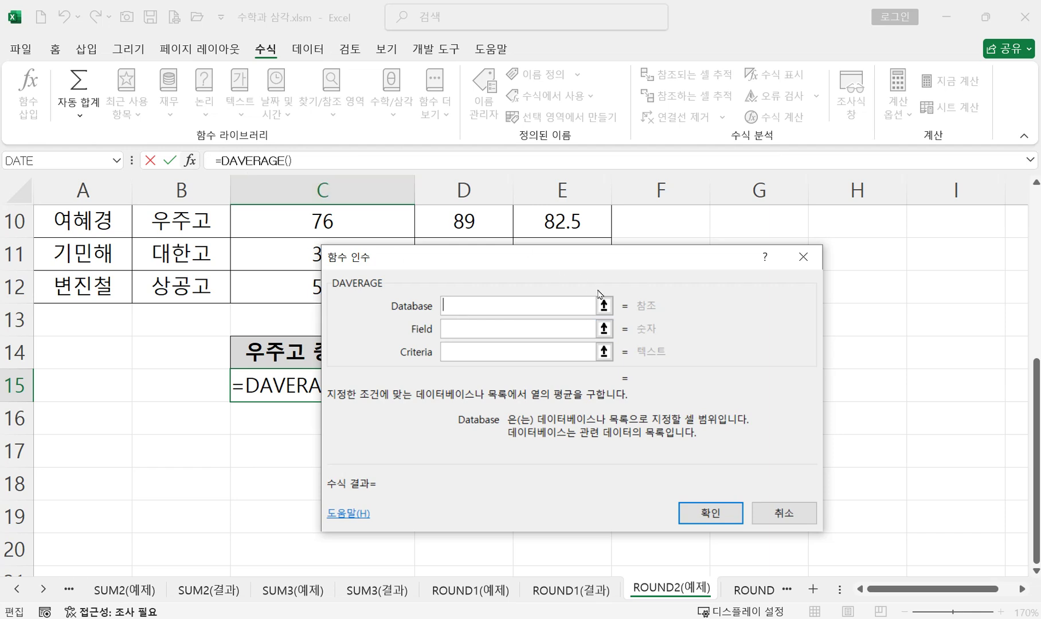
pyautogui.moveTo(483, 262); pyautogui.dragTo(653, 278)
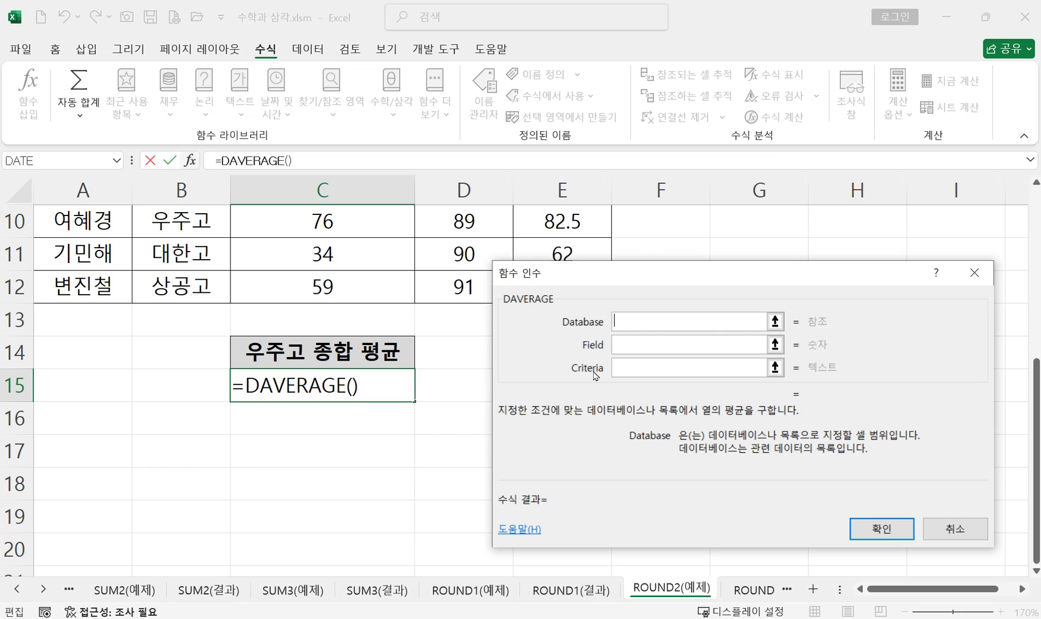
# - Set the DAVERAGE database to the whole score table A2:E12 and the field to the 종합 header in E2
pyautogui.scroll(3, 593, 381)
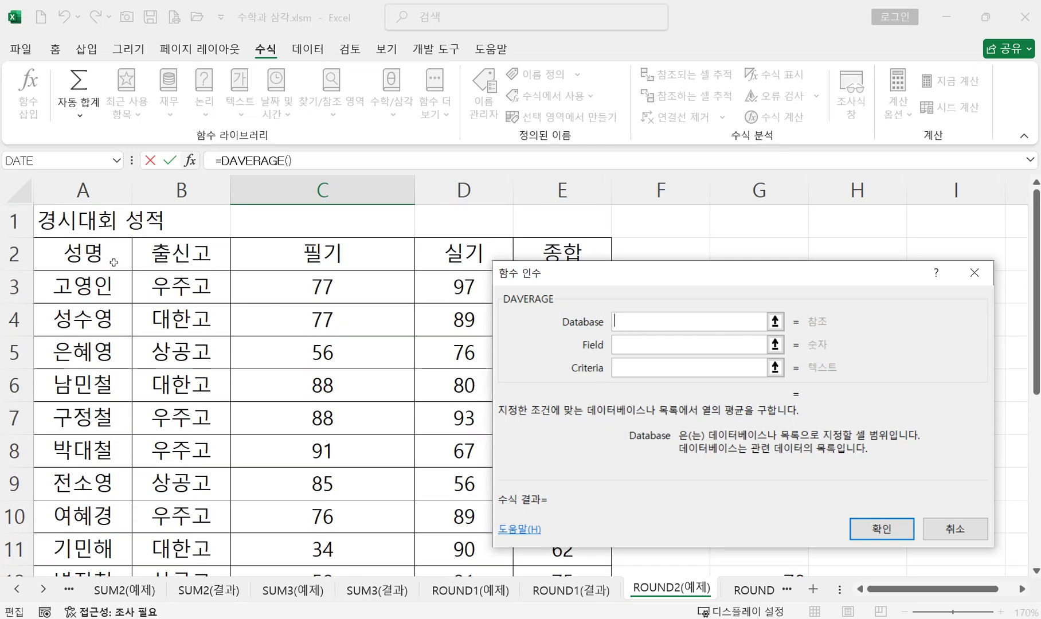
pyautogui.moveTo(68, 253); pyautogui.dragTo(610, 531)
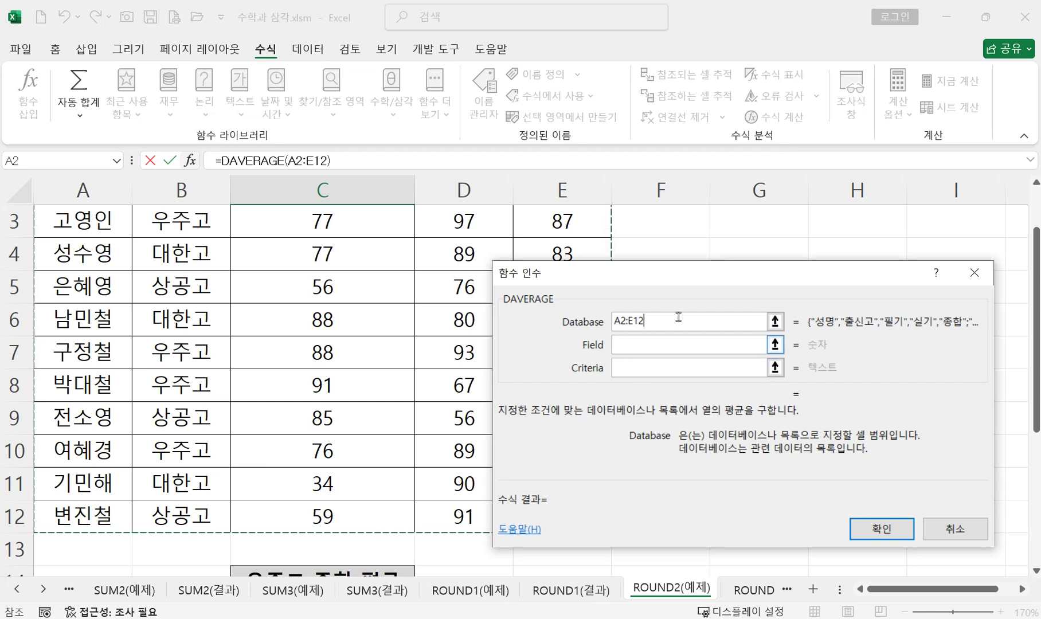
pyautogui.click(638, 350)
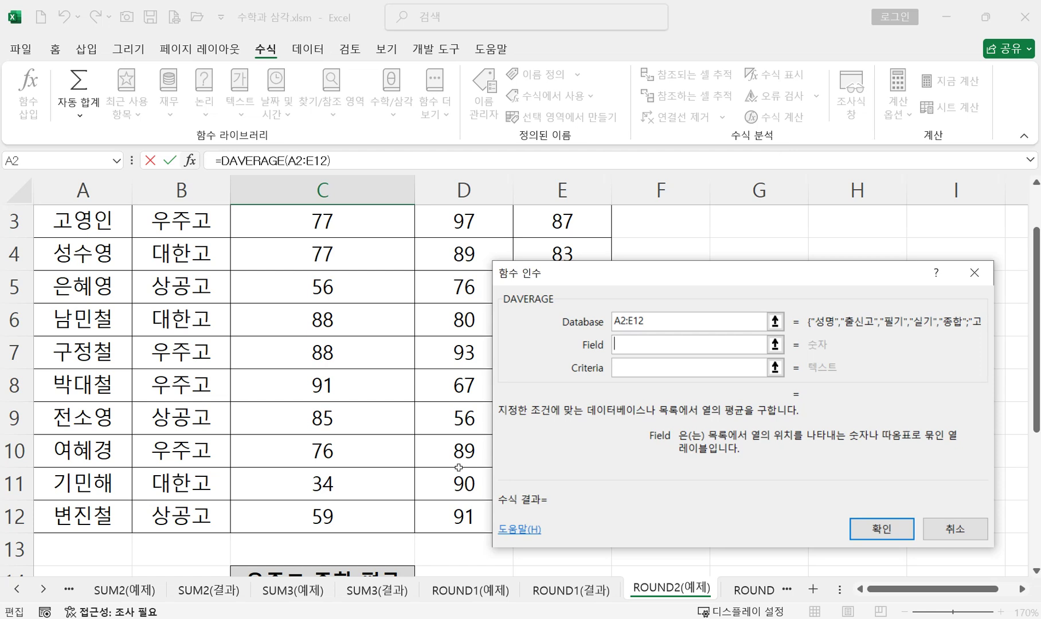
pyautogui.scroll(-2, 402, 488)
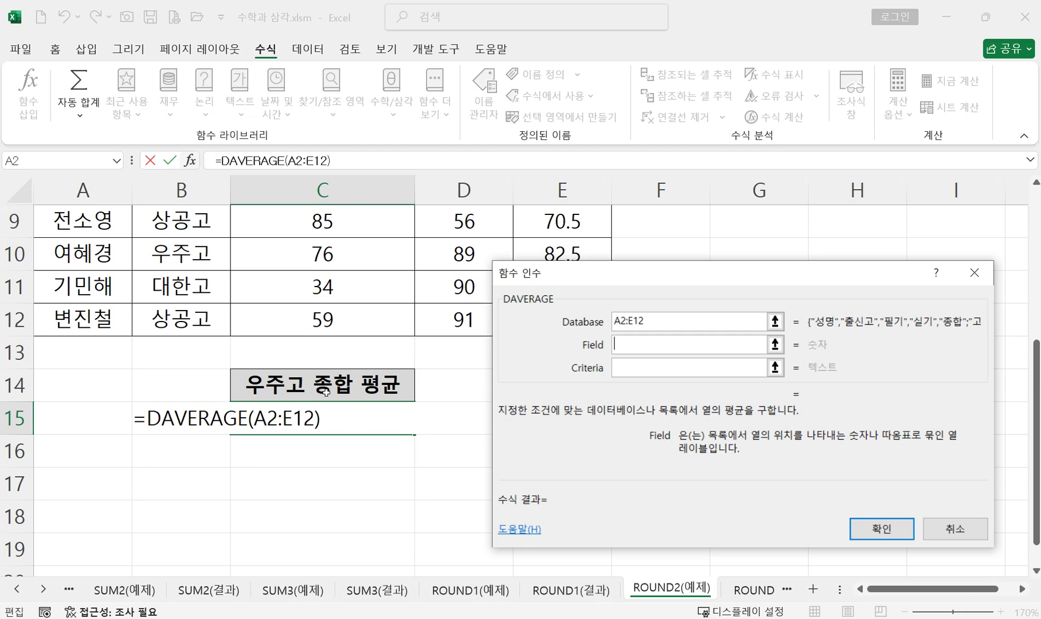
pyautogui.scroll(3, 321, 390)
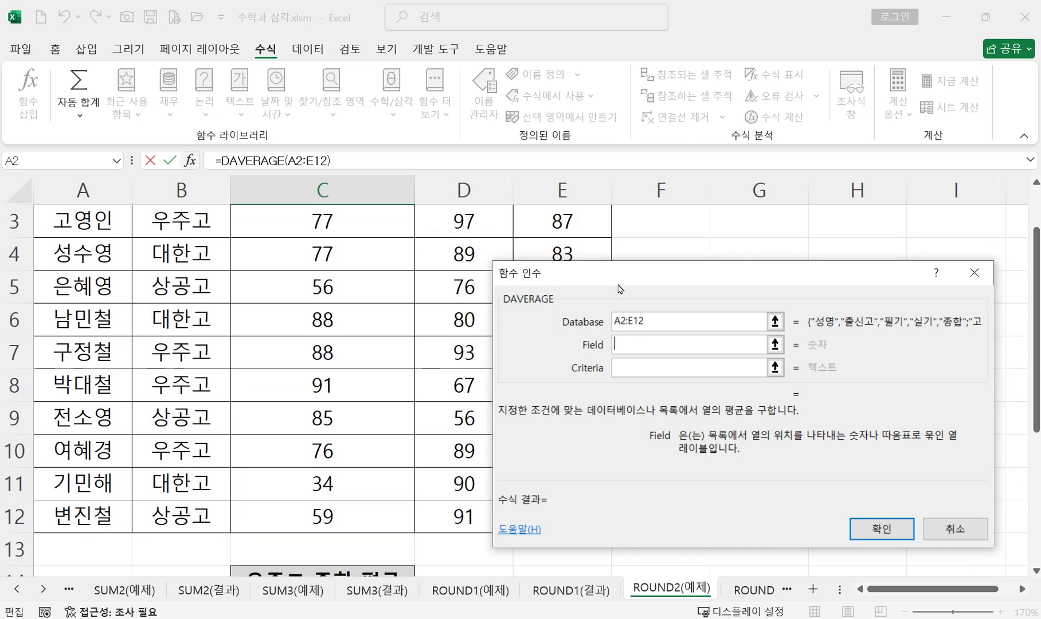
pyautogui.moveTo(618, 276); pyautogui.dragTo(742, 267)
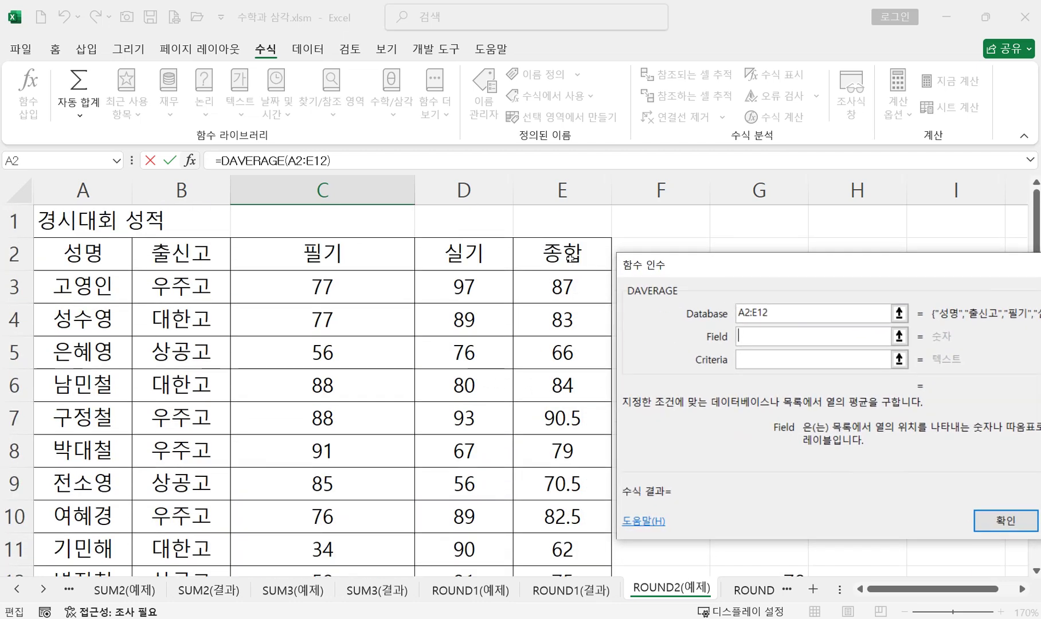
pyautogui.click(572, 258)
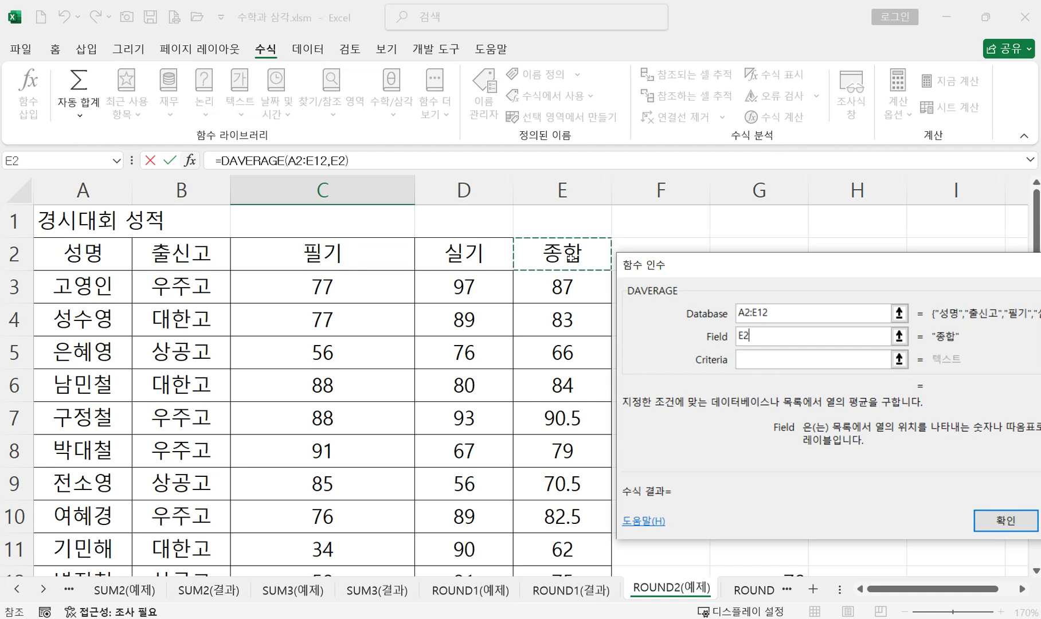
# - Set the DAVERAGE criteria to B2:B3 (출신고, 우주고) and complete the formula in C15
pyautogui.click(747, 363)
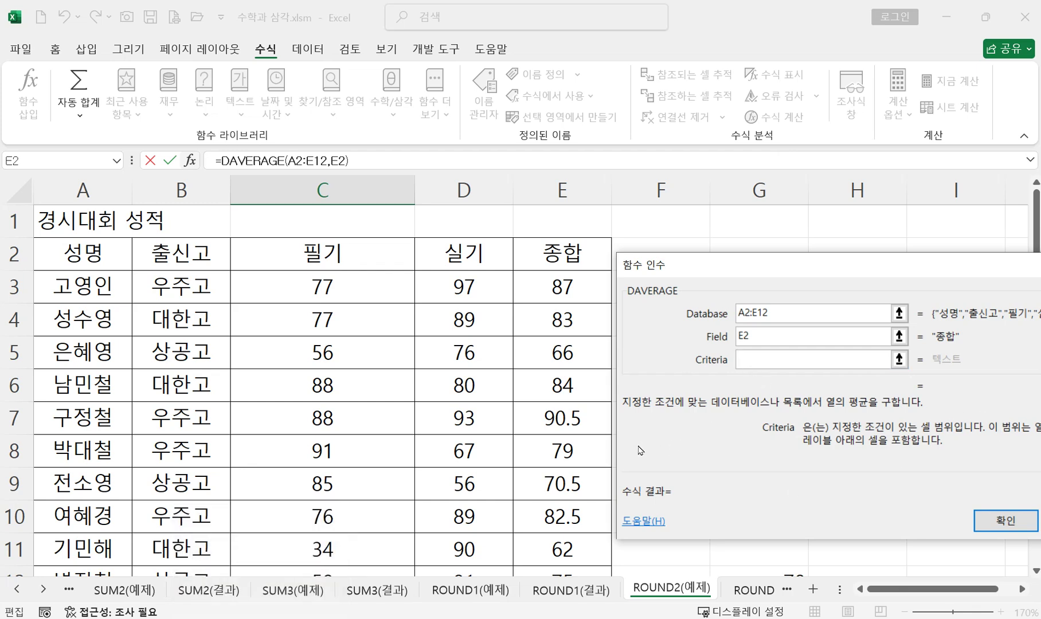
pyautogui.scroll(-2, 238, 436)
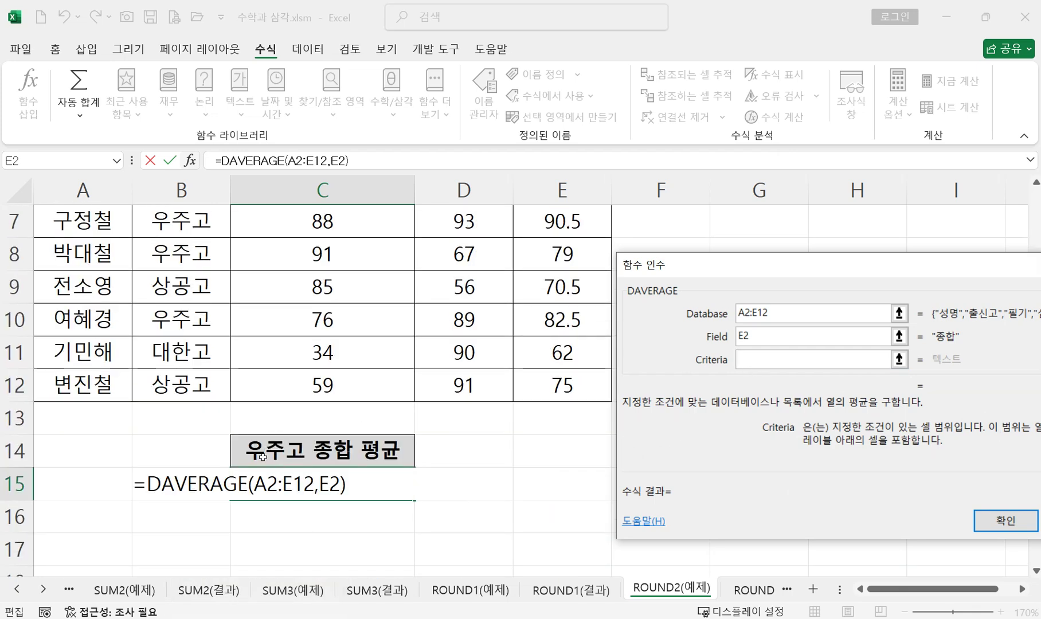
pyautogui.scroll(2, 522, 452)
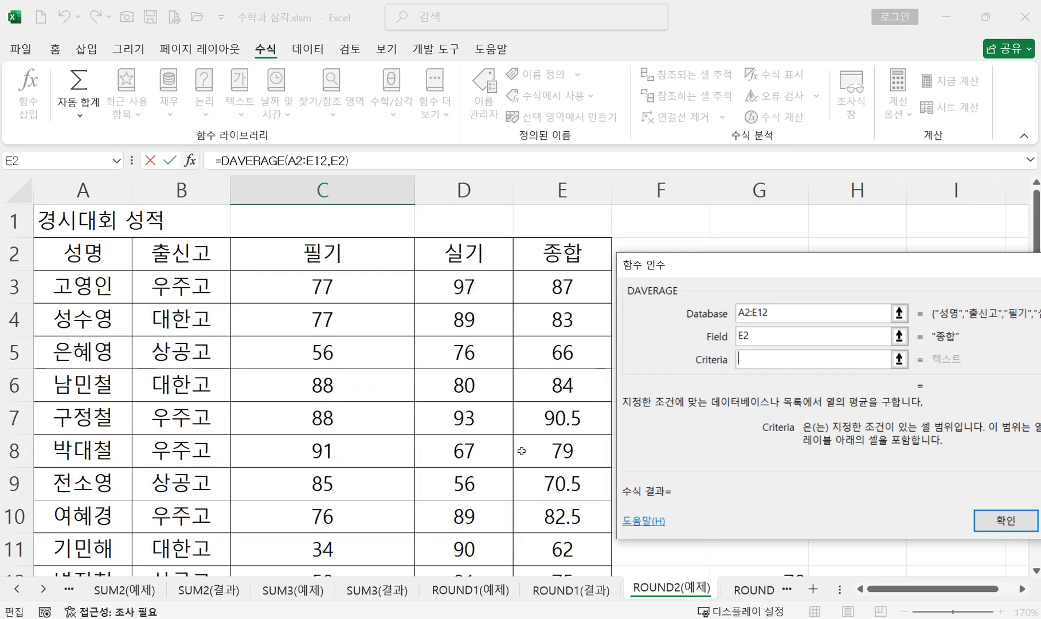
pyautogui.click(173, 290)
pyautogui.moveTo(182, 256); pyautogui.dragTo(189, 280)
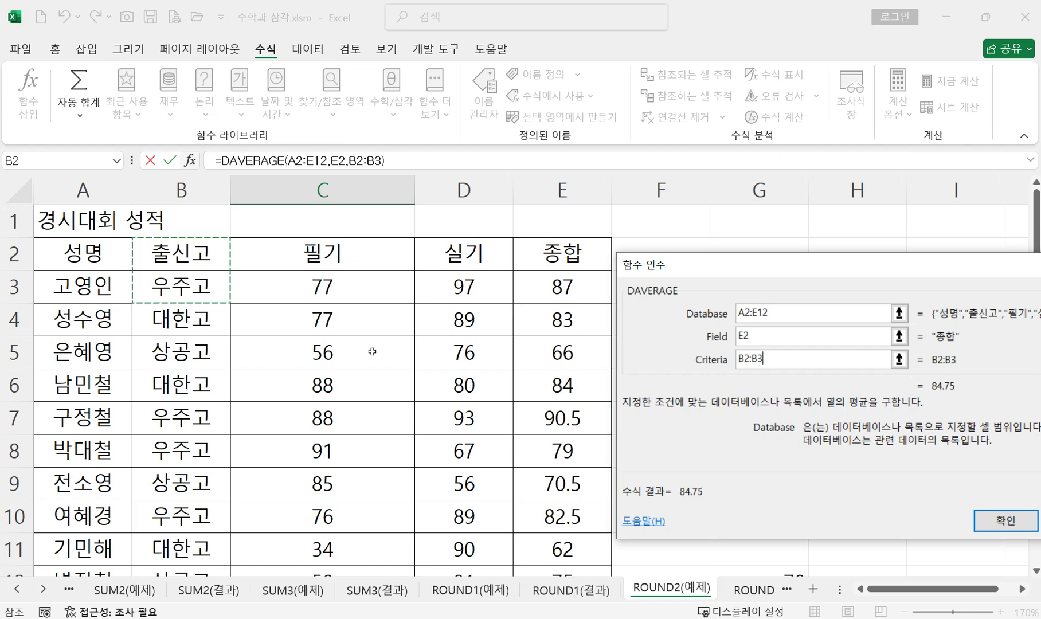
pyautogui.click(996, 520)
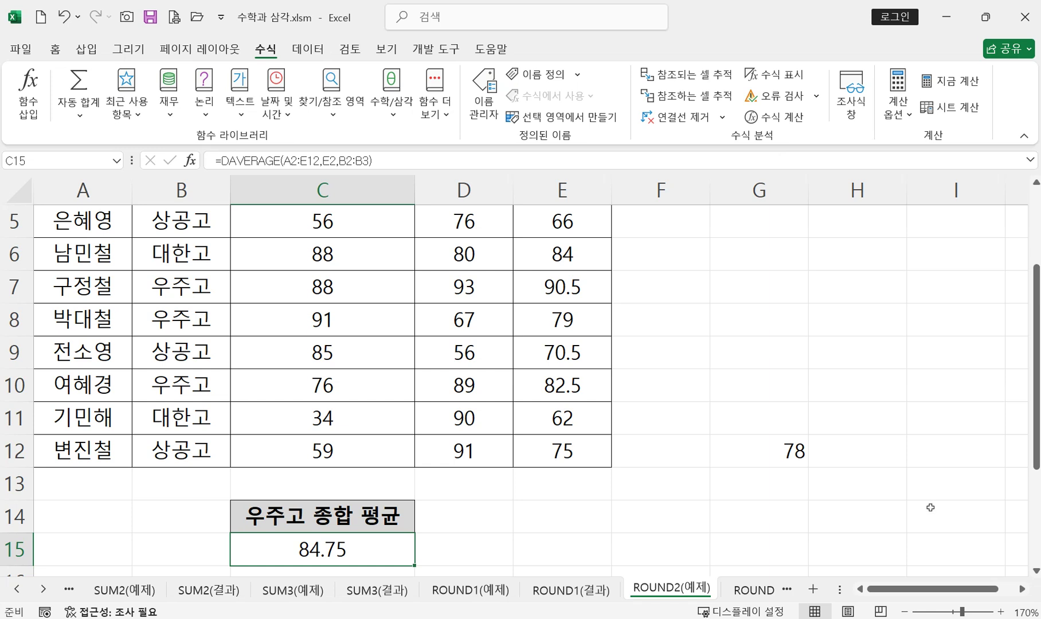
# - Copy the 출신고 header from B2 to G2 as the heading of a separate criteria range
pyautogui.scroll(-1, 929, 504)
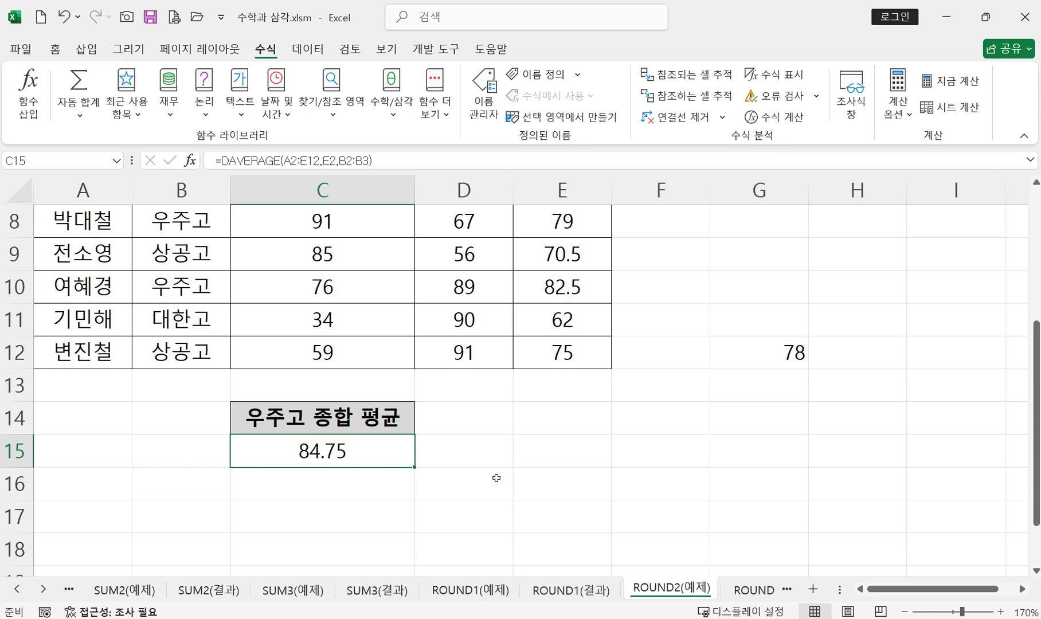
pyautogui.scroll(2, 494, 479)
pyautogui.scroll(1, 468, 479)
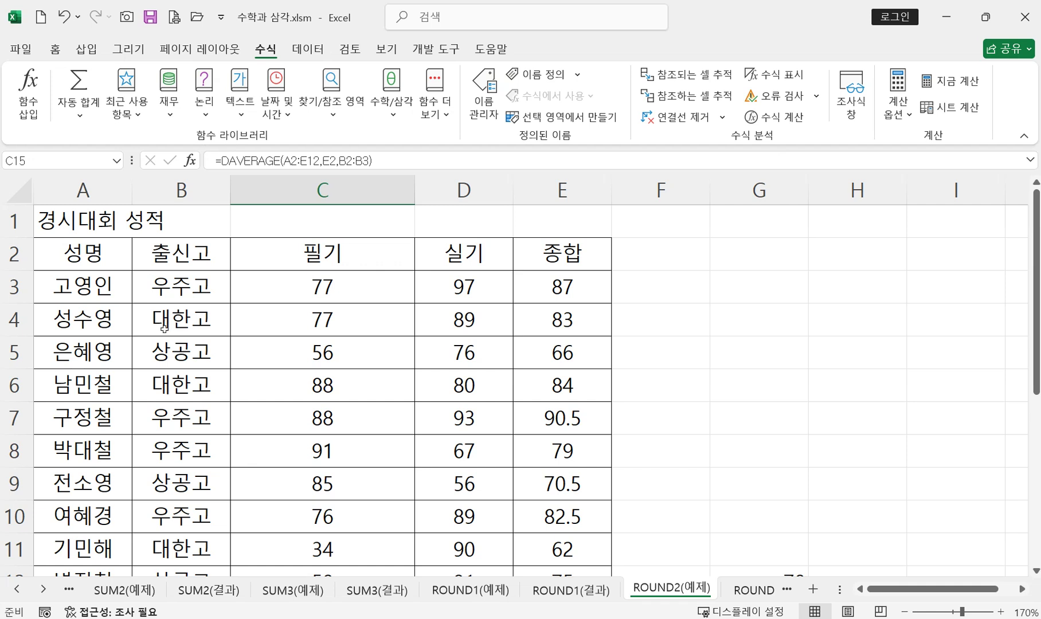
pyautogui.click(188, 262)
pyautogui.keyDown('ctrl'); pyautogui.click(205, 332); pyautogui.keyUp('ctrl')
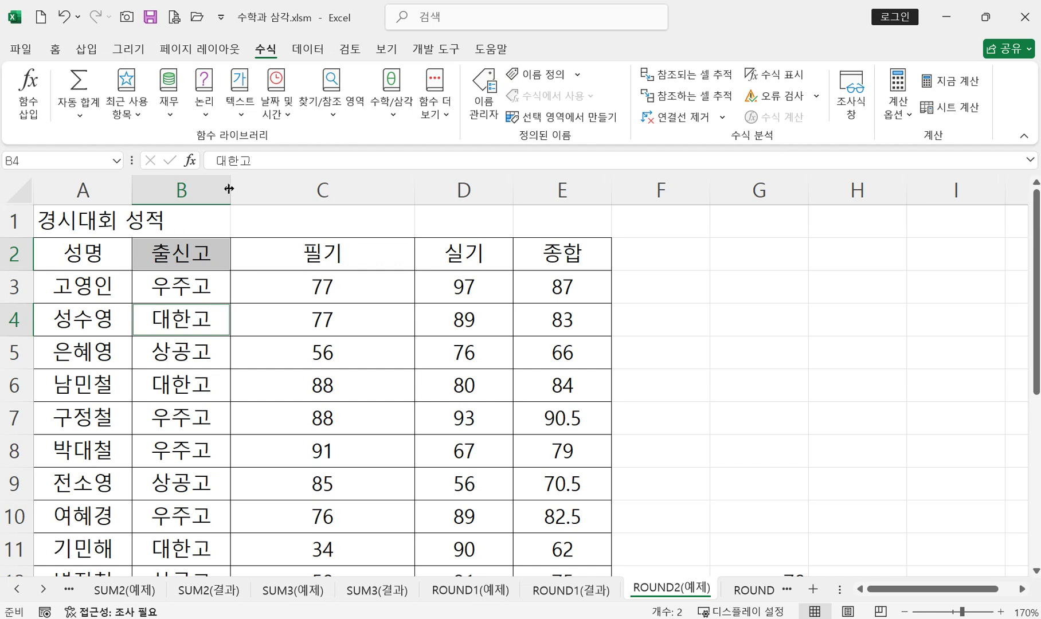
pyautogui.click(181, 257)
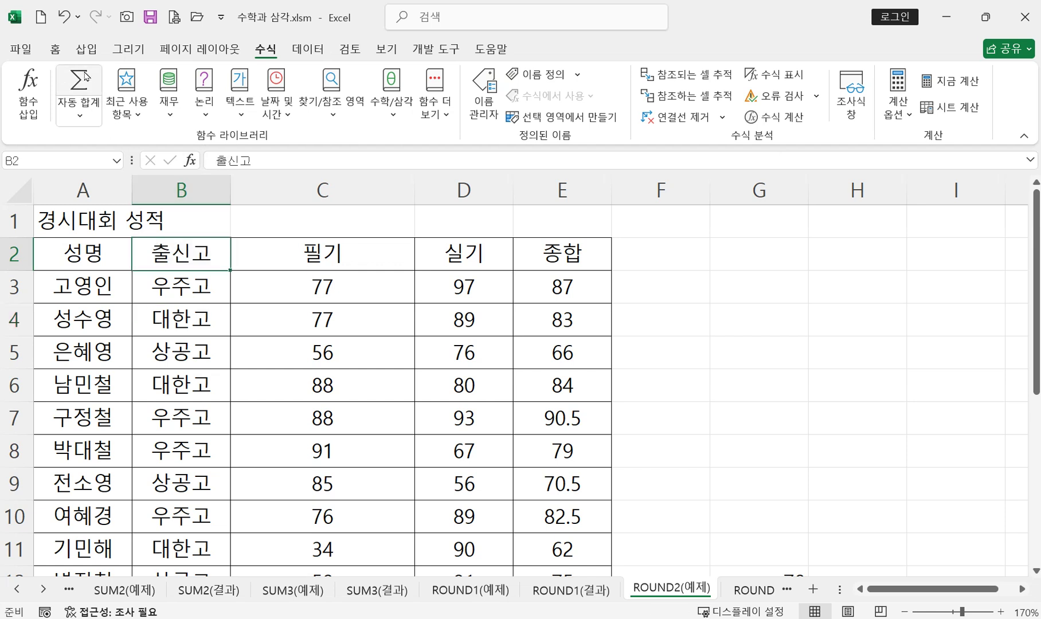
pyautogui.click(54, 49)
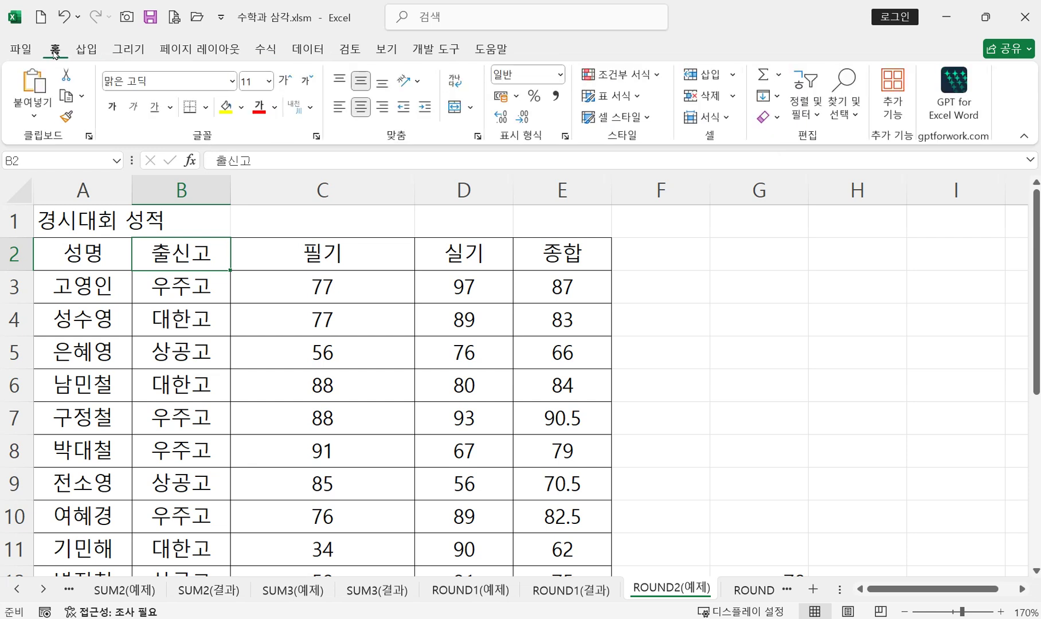
pyautogui.click(64, 99)
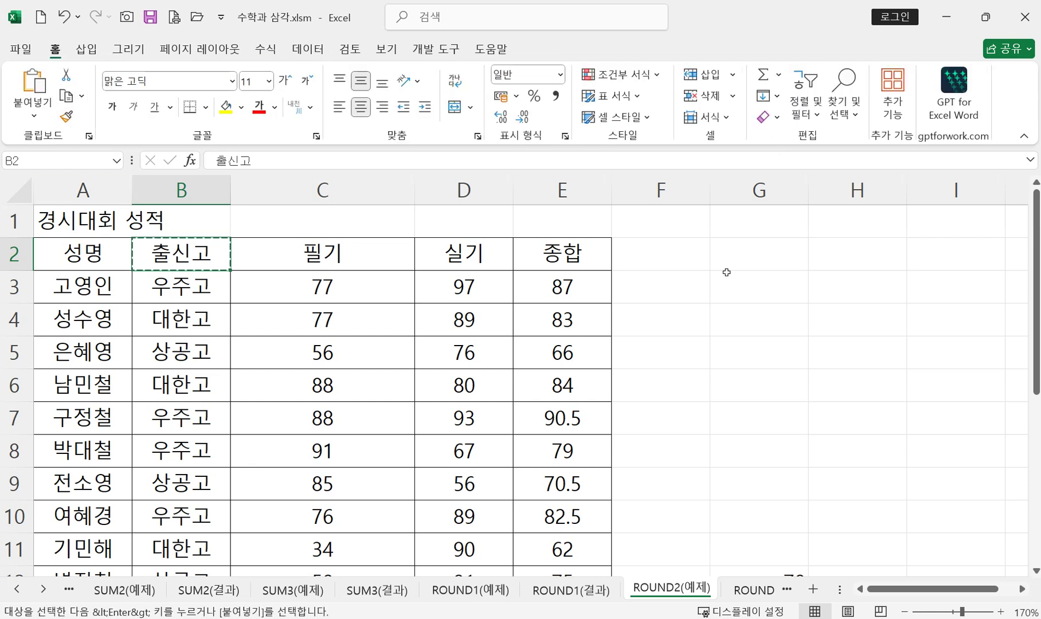
pyautogui.click(746, 258)
pyautogui.click(33, 83)
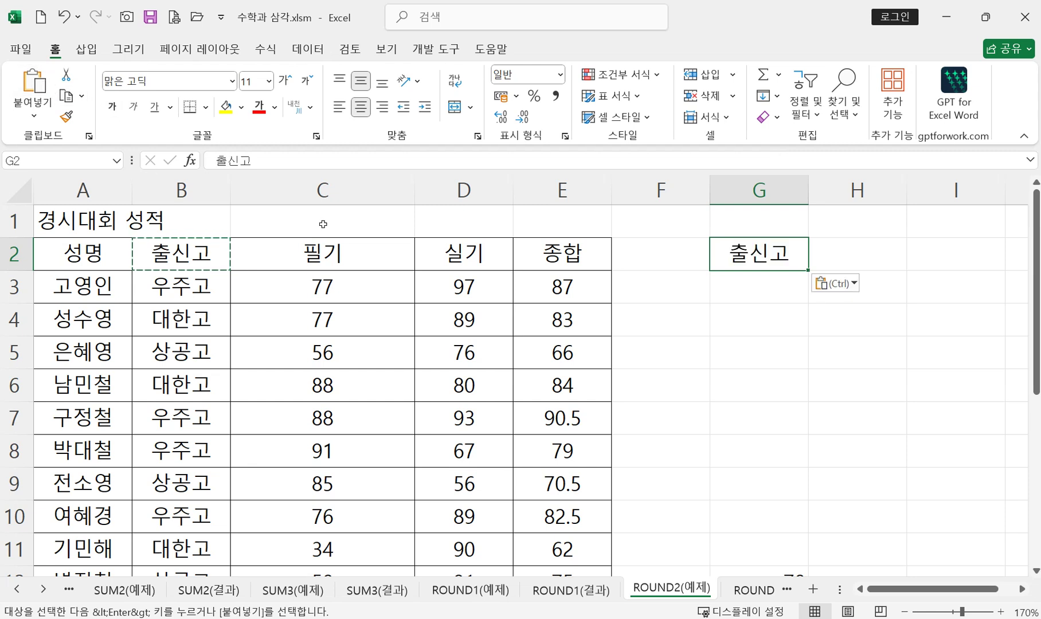
# - Copy 대한고 from B4 to G3, directly below the copied 출신고 header
pyautogui.click(204, 297)
pyautogui.click(195, 319)
pyautogui.click(69, 96)
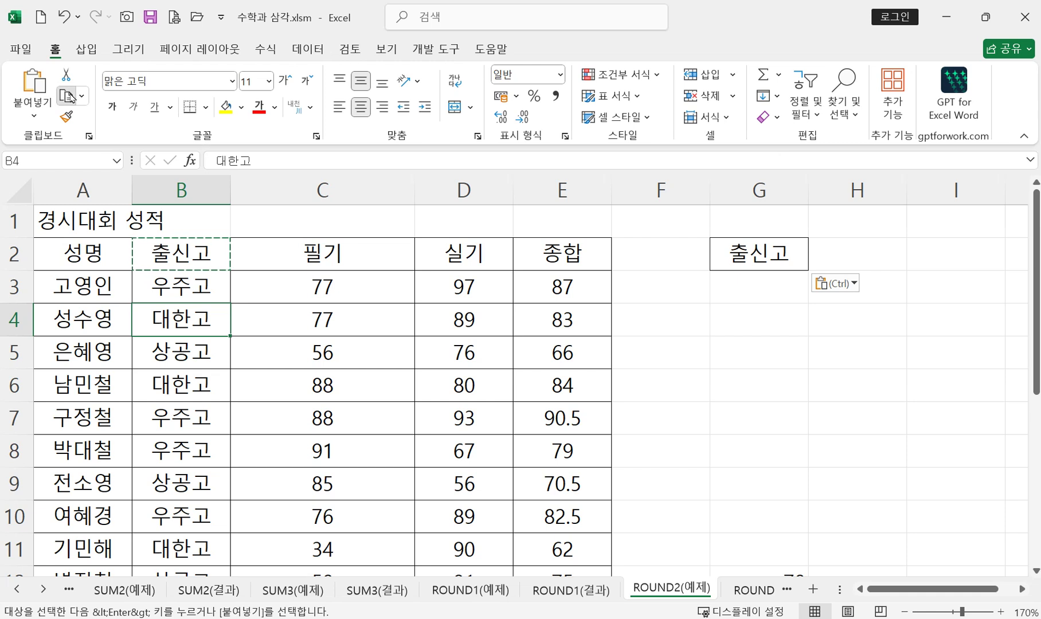
pyautogui.click(749, 300)
pyautogui.hotkey('ctrl', 'v')
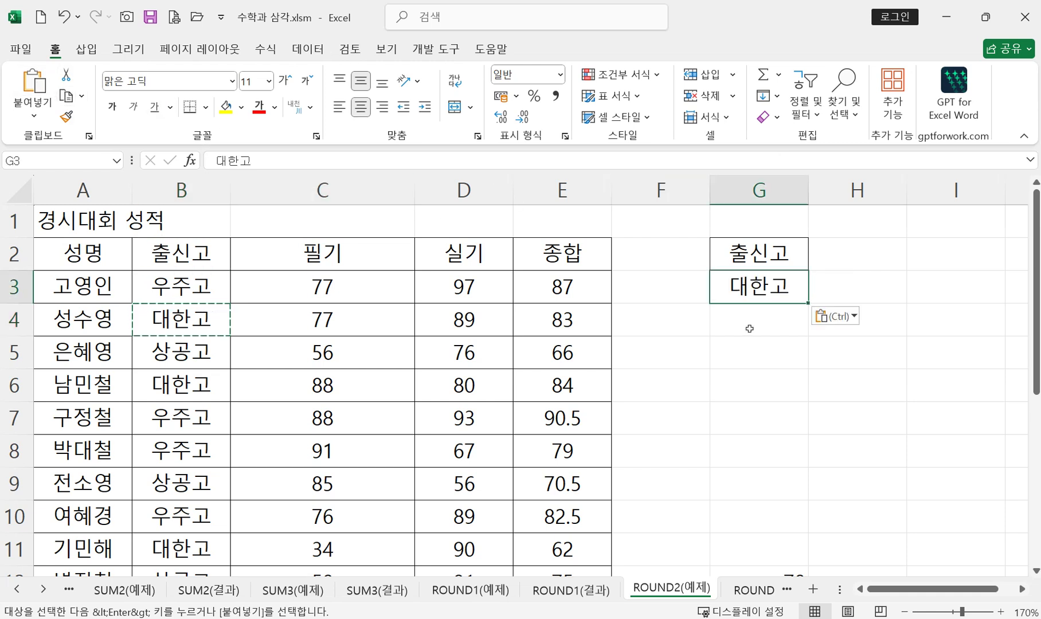
# - Start a DAVERAGE formula in G5, below the 대한고 criteria range, and open its function arguments
pyautogui.click(748, 379)
pyautogui.click(767, 252)
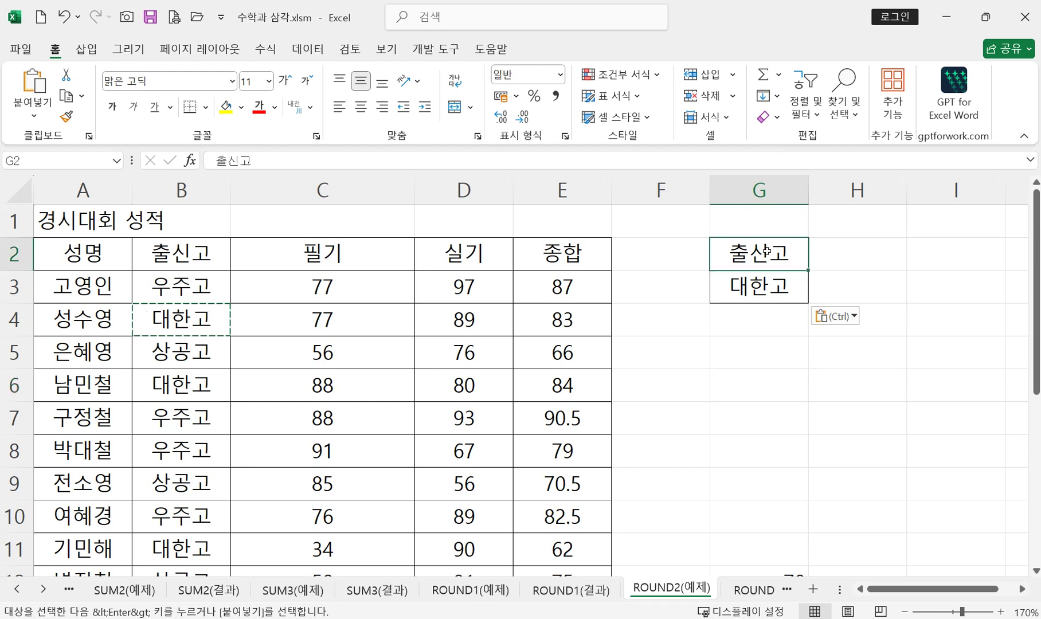
pyautogui.moveTo(767, 251); pyautogui.dragTo(764, 287)
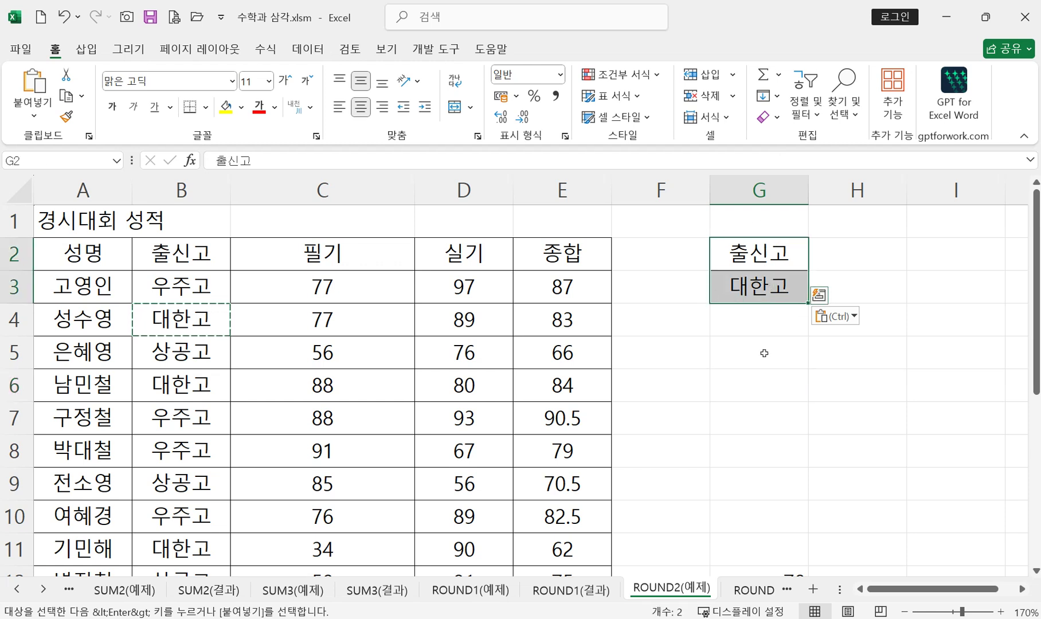
pyautogui.moveTo(757, 253); pyautogui.dragTo(756, 287)
pyautogui.click(761, 359)
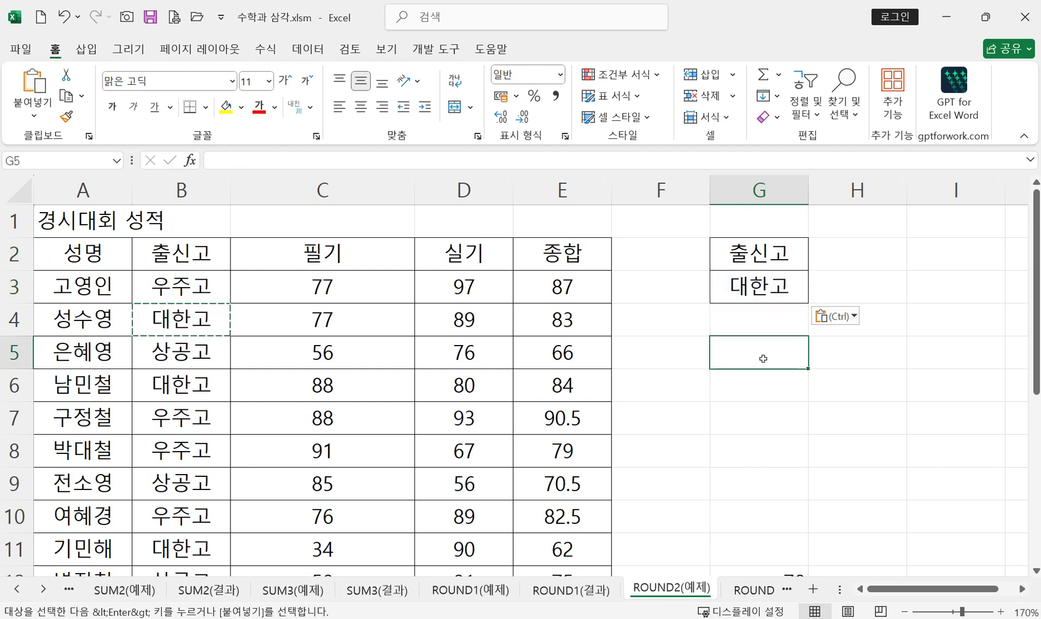
pyautogui.write('=')
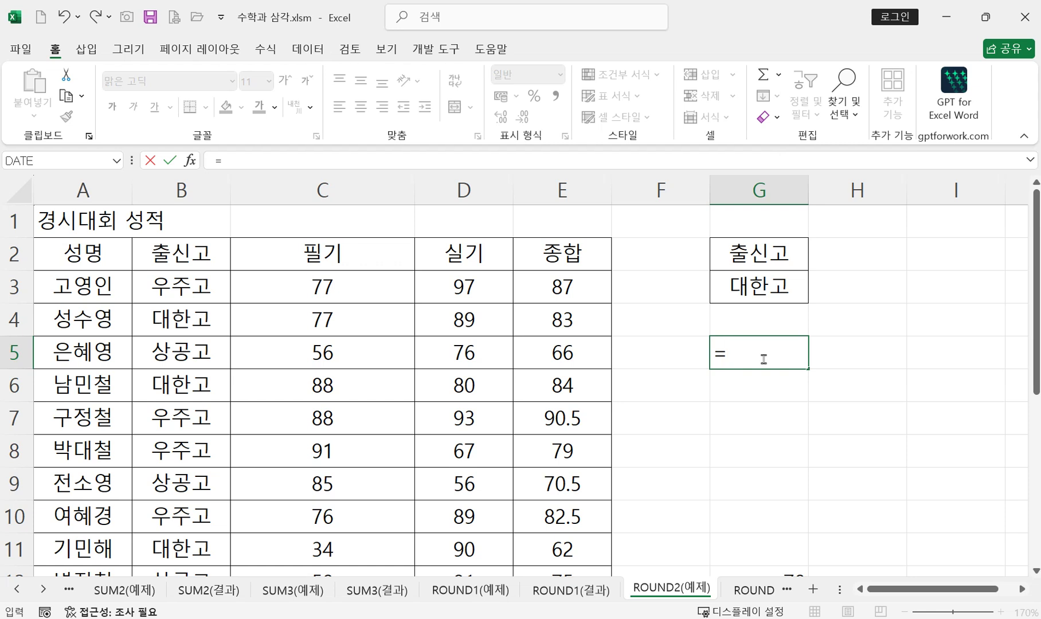
pyautogui.write('d')
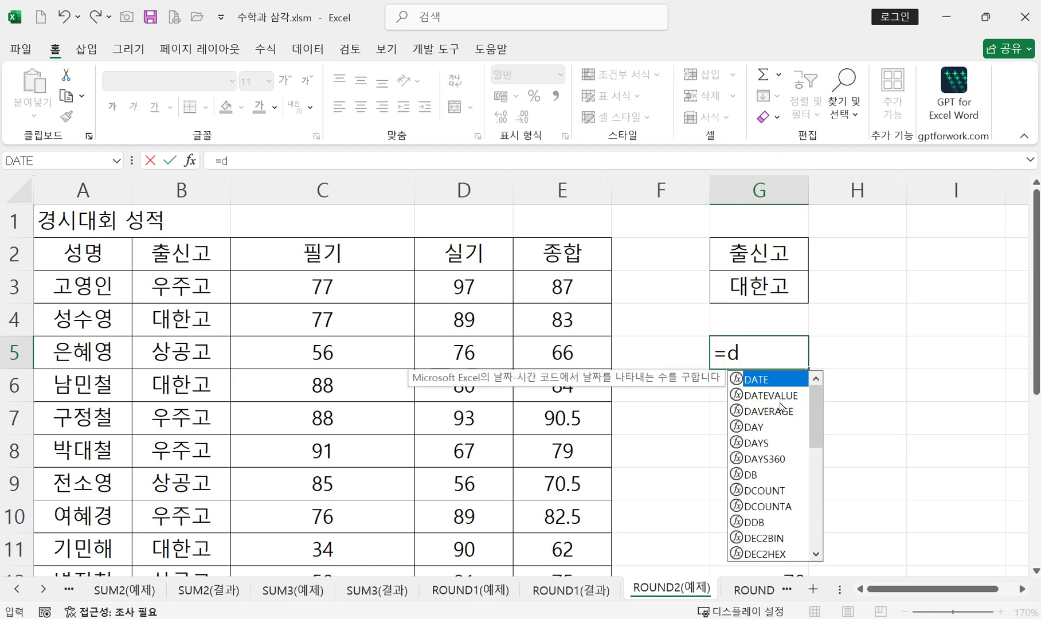
pyautogui.doubleClick(768, 412)
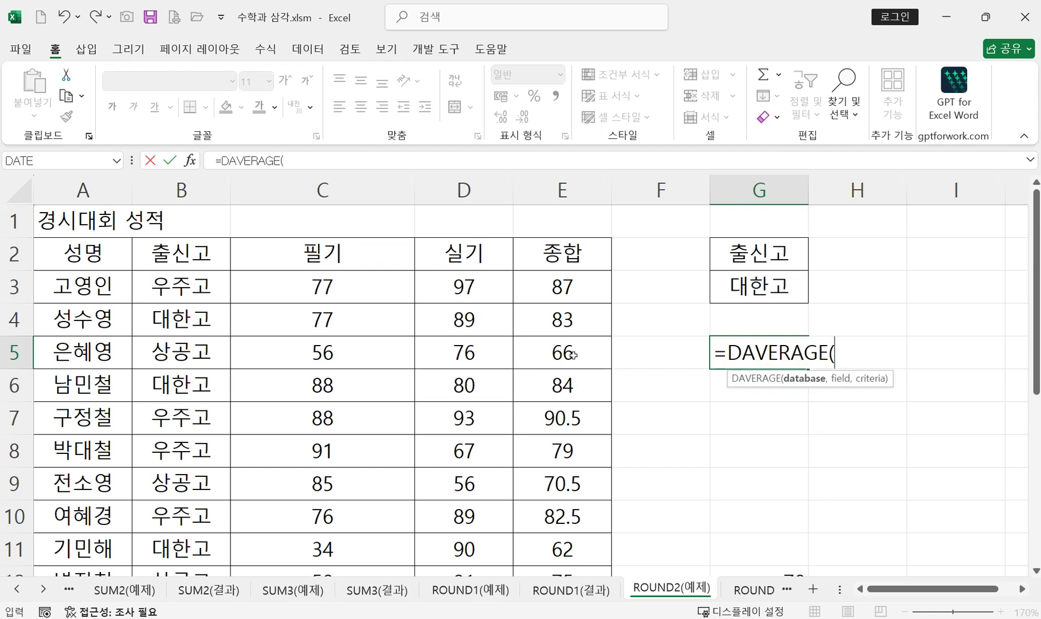
pyautogui.click(195, 166)
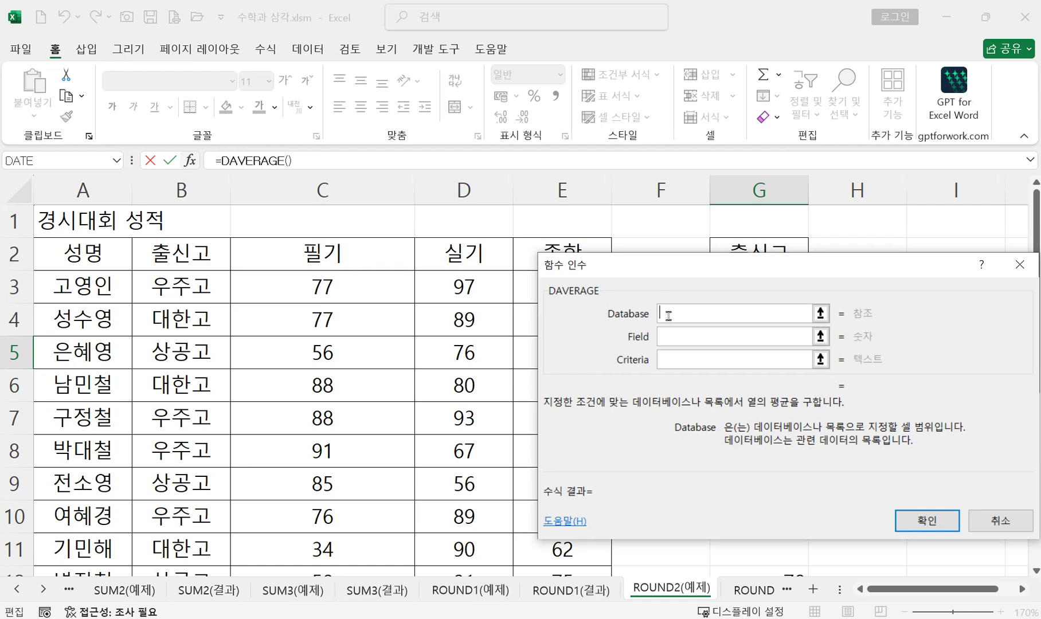
# - Set the DAVERAGE database to the score table A2:E12 and the field to the 종합 header in E2
pyautogui.moveTo(636, 268); pyautogui.dragTo(739, 252)
pyautogui.moveTo(67, 253); pyautogui.dragTo(599, 523)
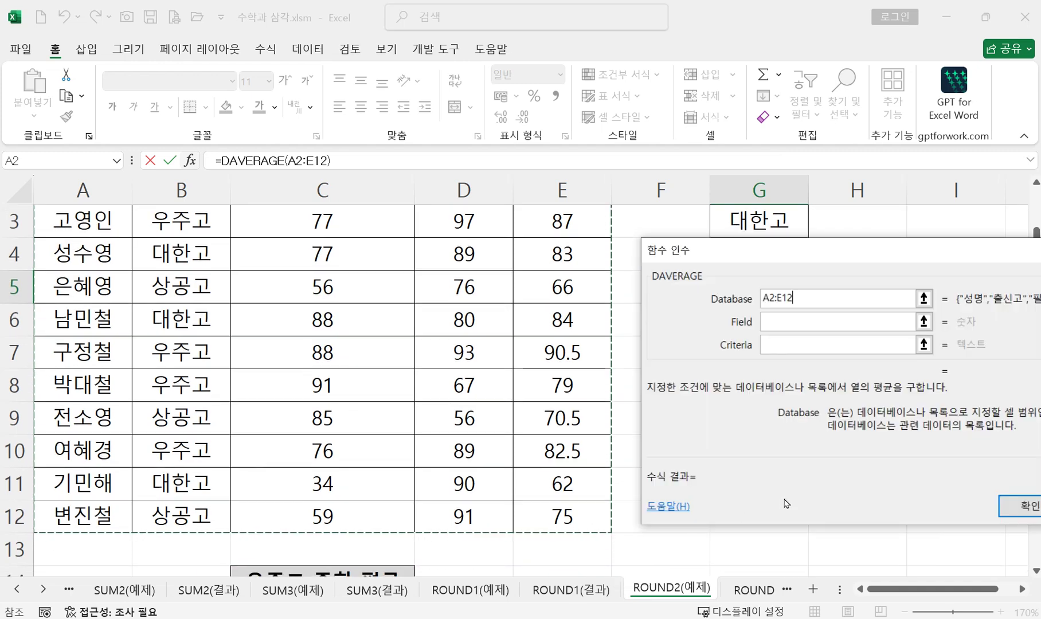
pyautogui.click(773, 325)
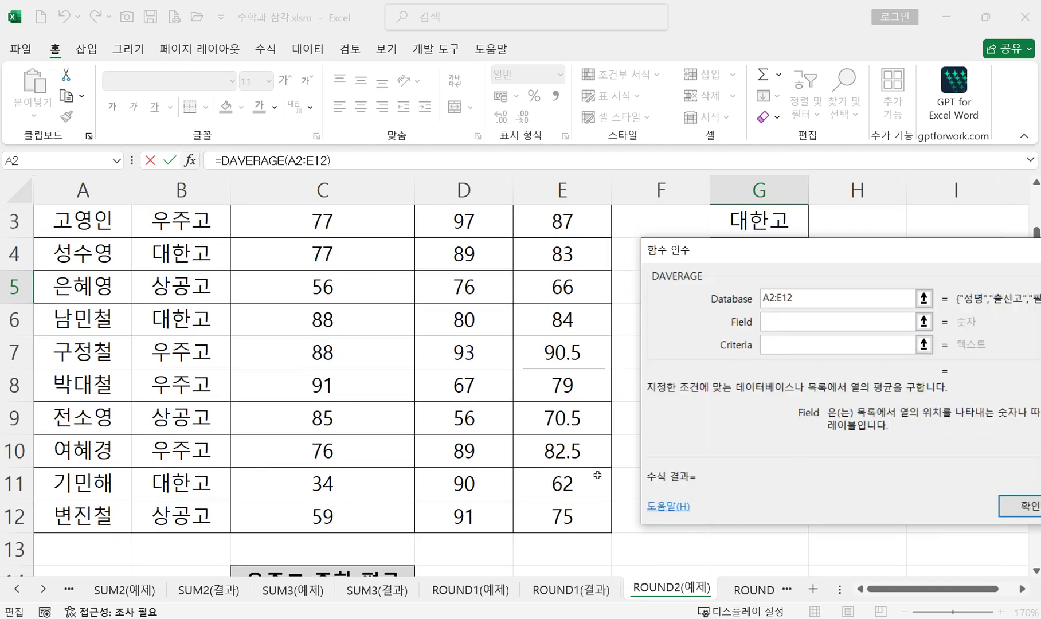
pyautogui.scroll(1, 597, 475)
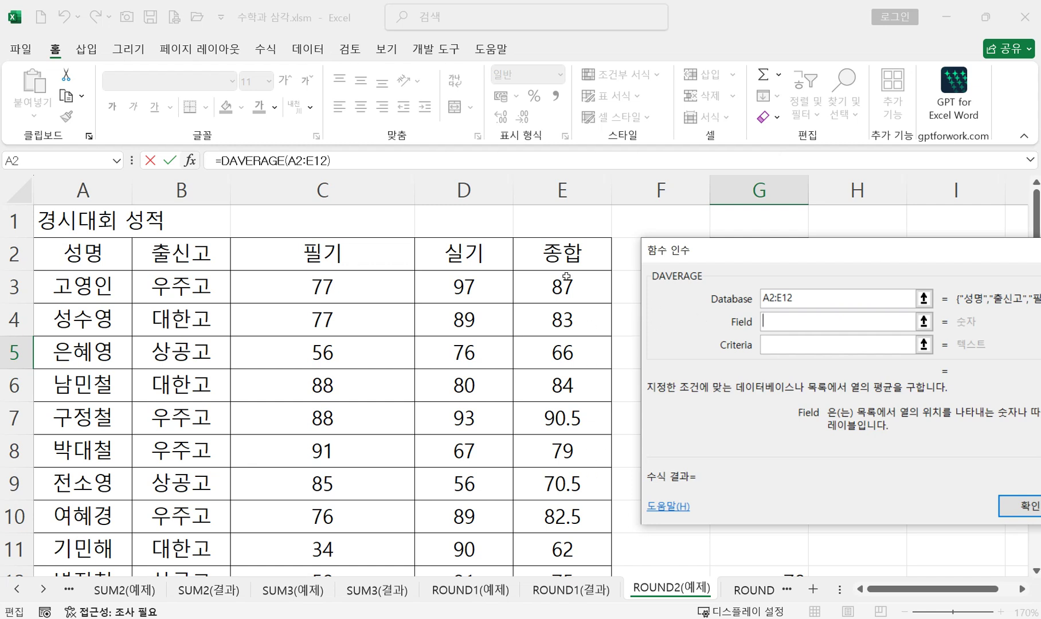
pyautogui.click(558, 256)
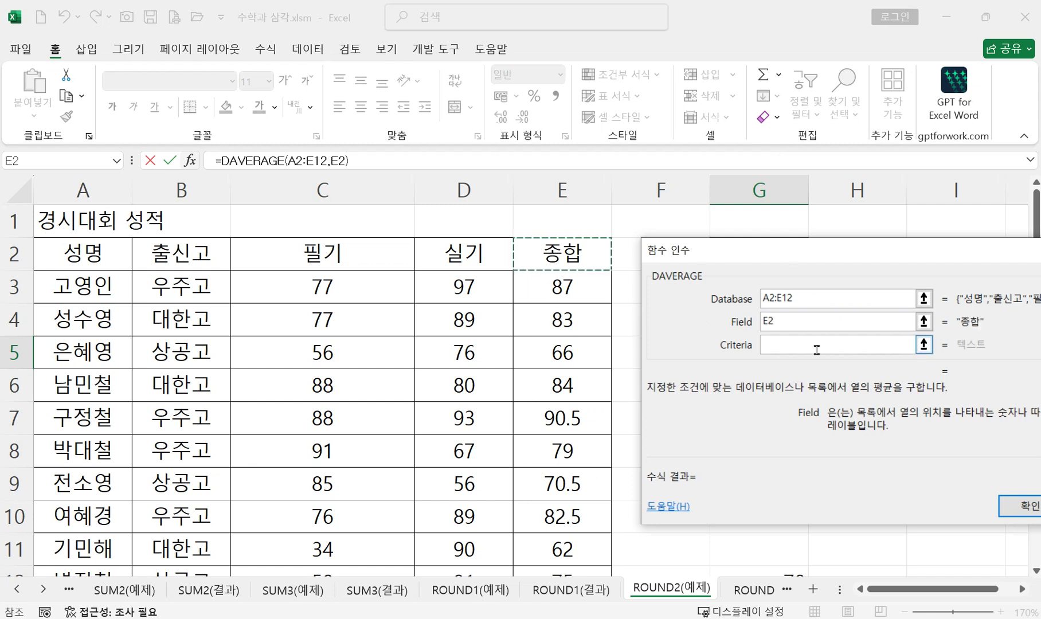
# - Set the DAVERAGE criteria to G2:G3 (출신고, 대한고) and complete the formula in G5
pyautogui.click(768, 349)
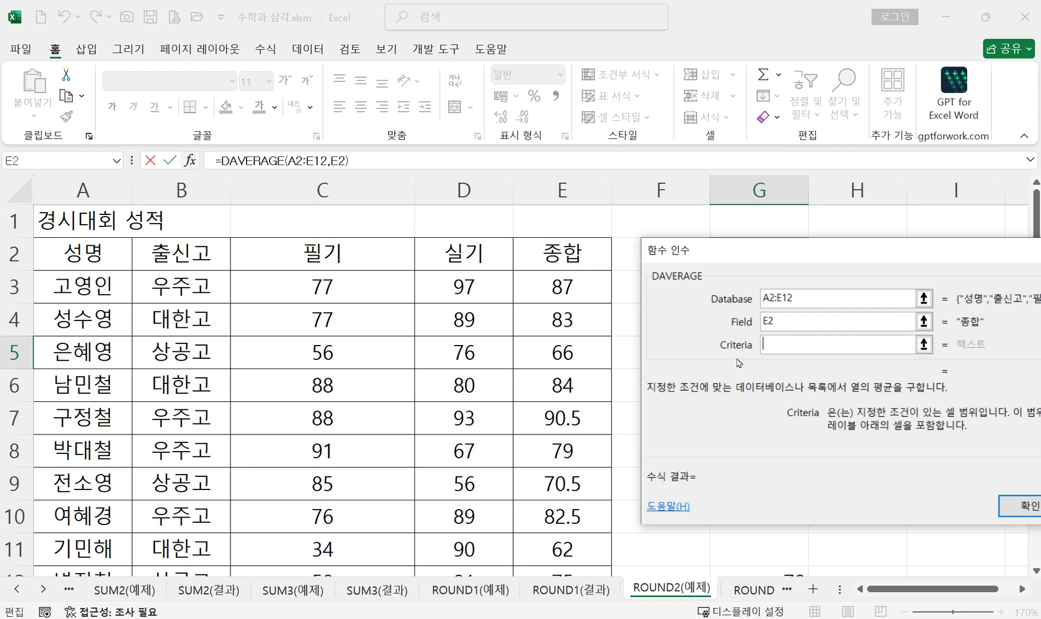
pyautogui.moveTo(731, 256); pyautogui.dragTo(148, 250)
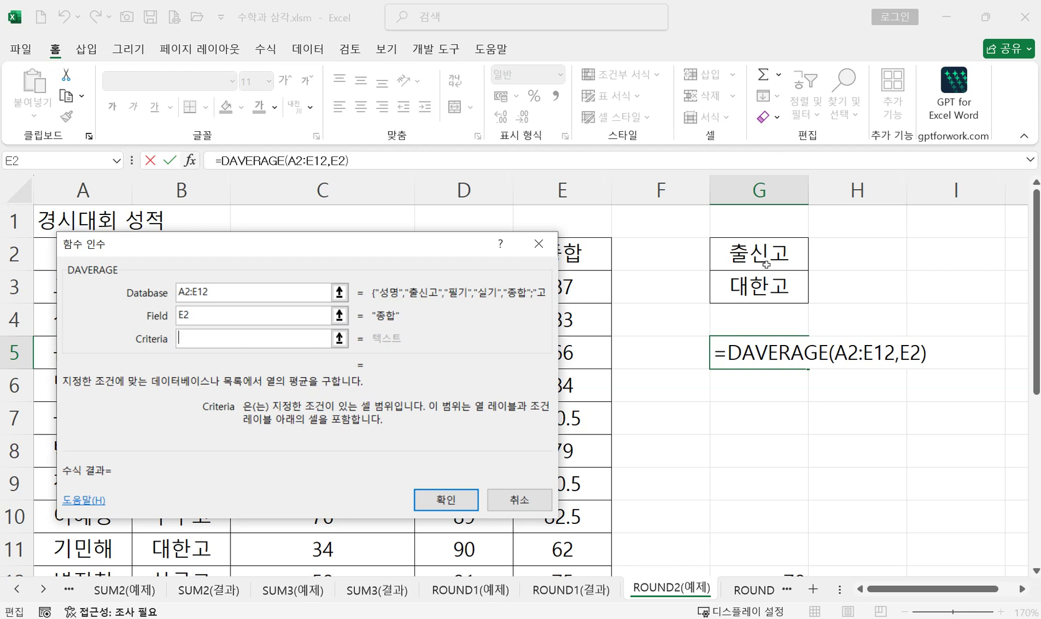
pyautogui.moveTo(766, 263); pyautogui.dragTo(770, 286)
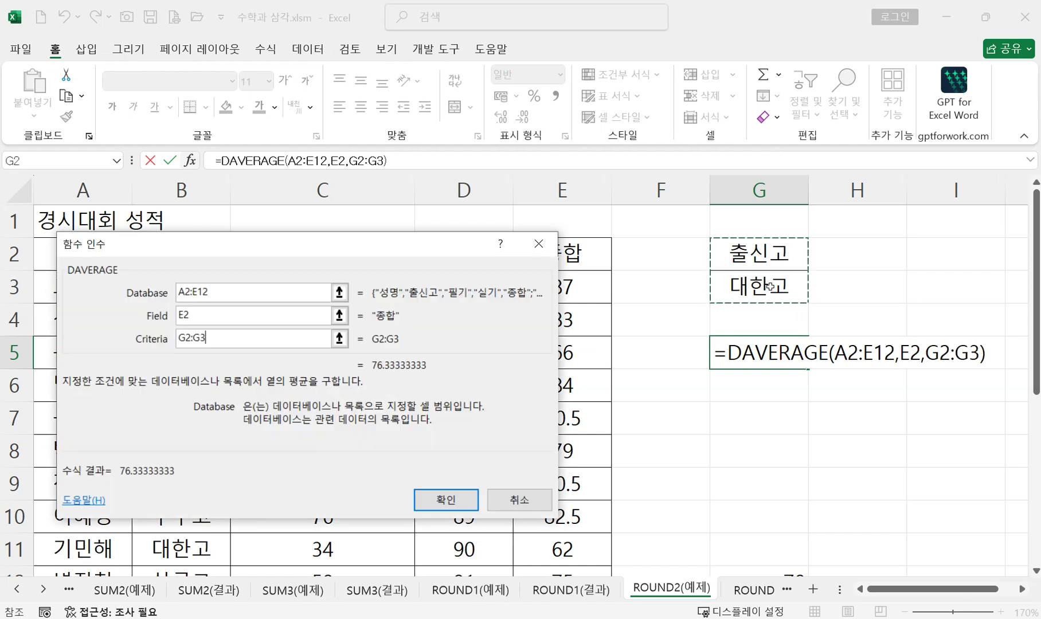
pyautogui.moveTo(170, 245); pyautogui.dragTo(392, 349)
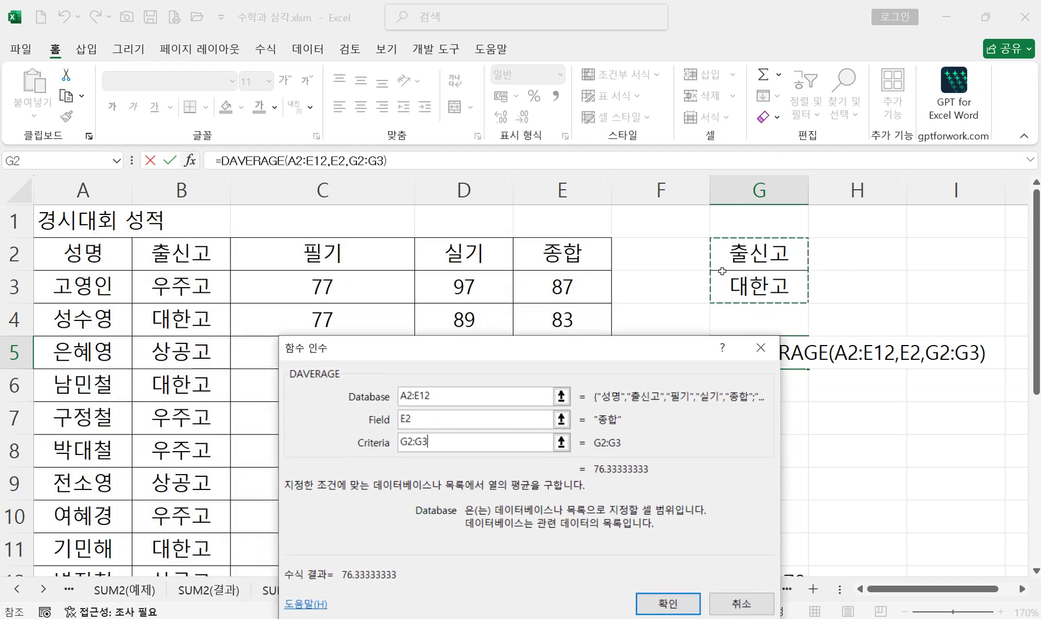
pyautogui.moveTo(501, 351); pyautogui.dragTo(422, 279)
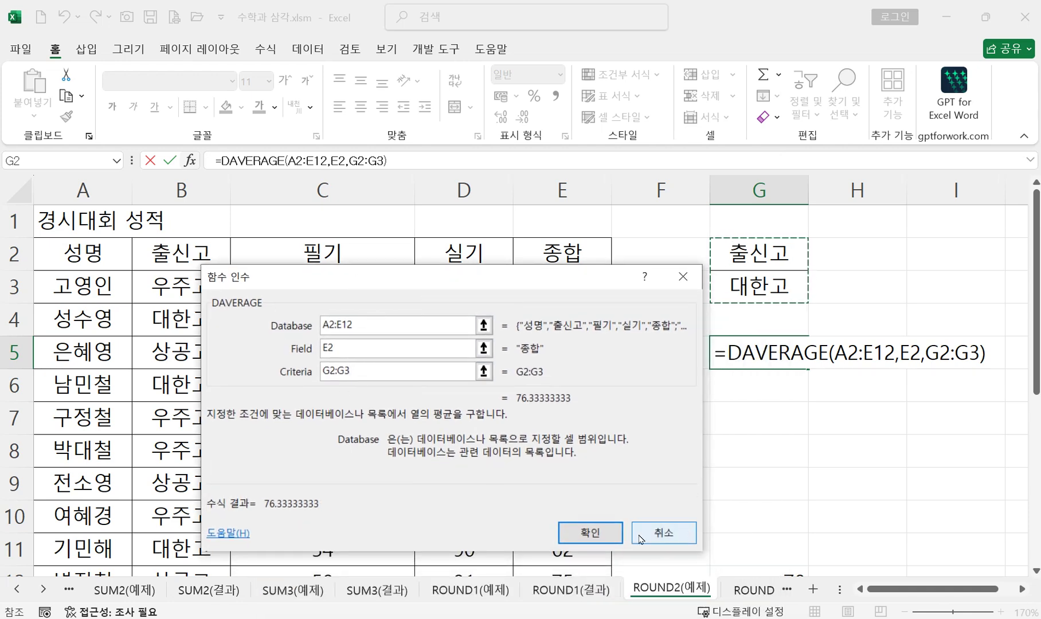
pyautogui.click(608, 532)
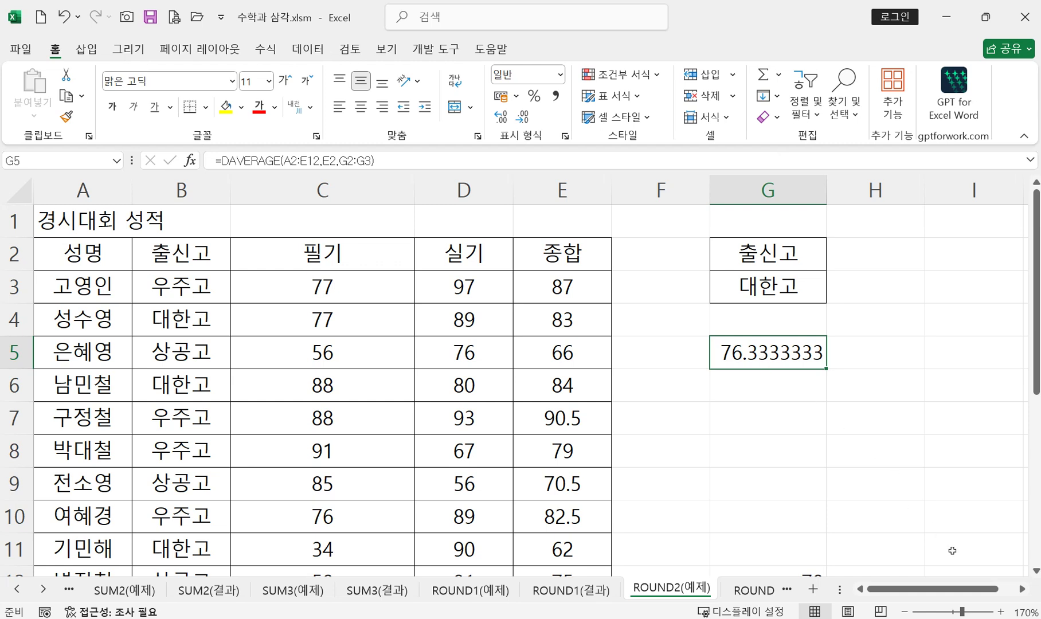
# - Reopen the function arguments of the DAVERAGE formula in G5, copy an image of the dialog, and close it with the same ranges
pyautogui.click(1022, 591)
pyautogui.click(1023, 590)
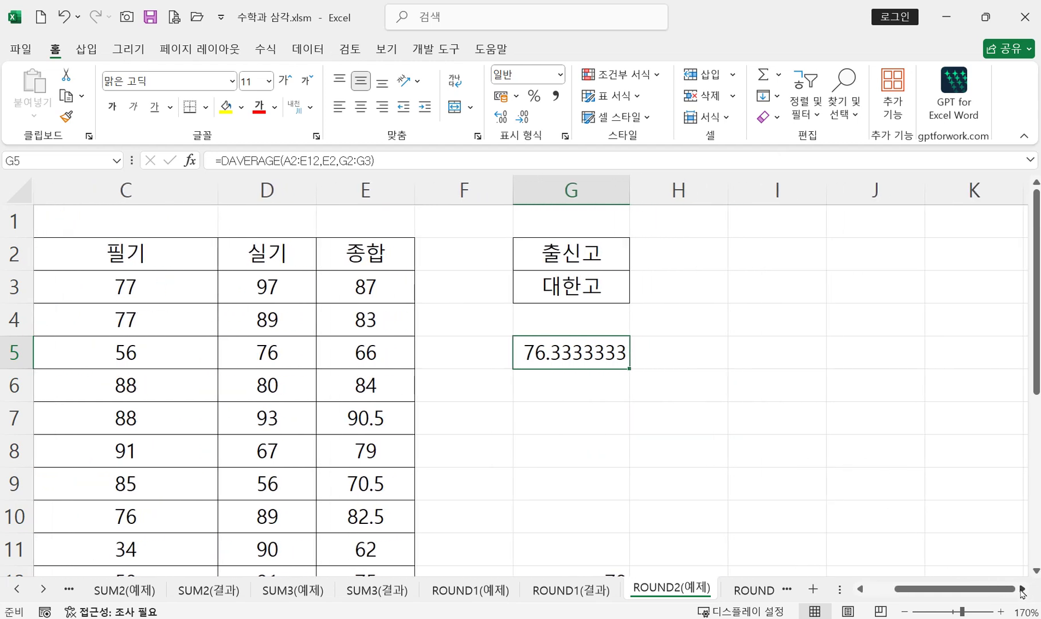
pyautogui.click(1023, 590)
pyautogui.click(1023, 590)
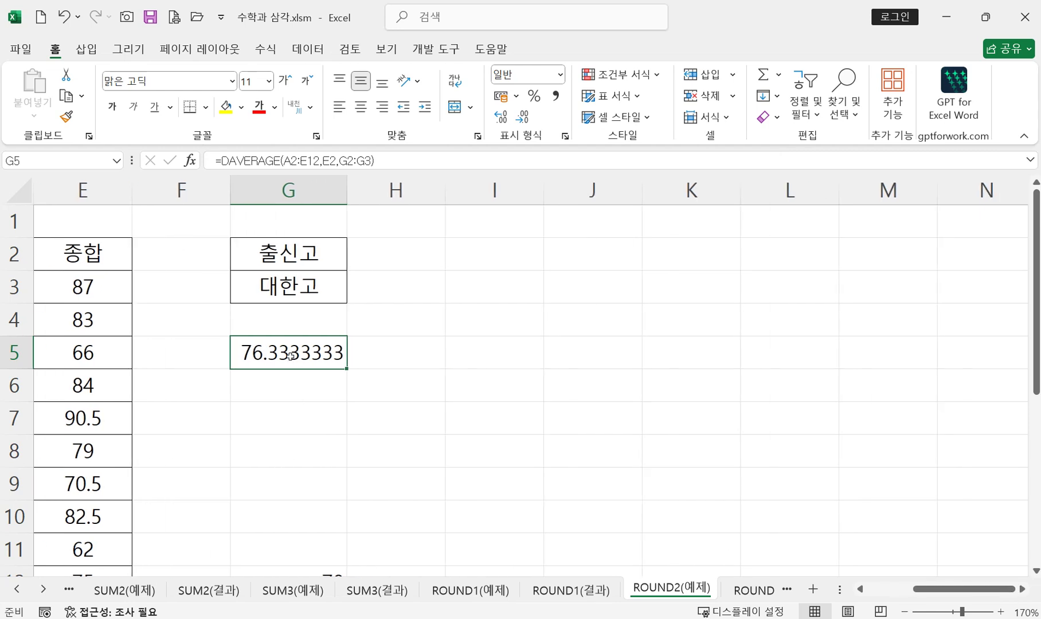
pyautogui.doubleClick(291, 356)
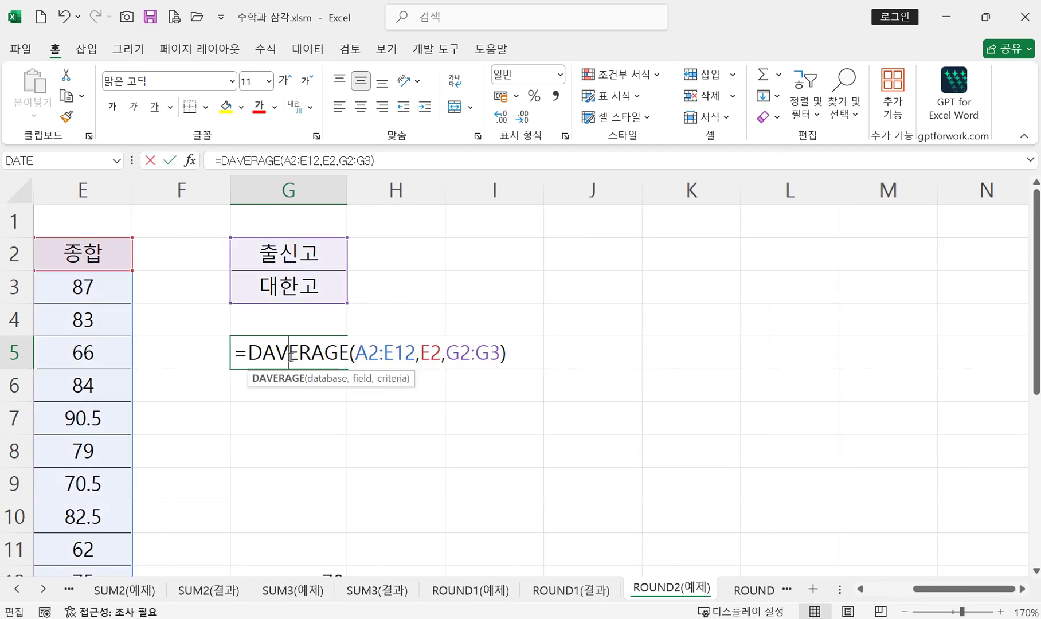
pyautogui.click(191, 161)
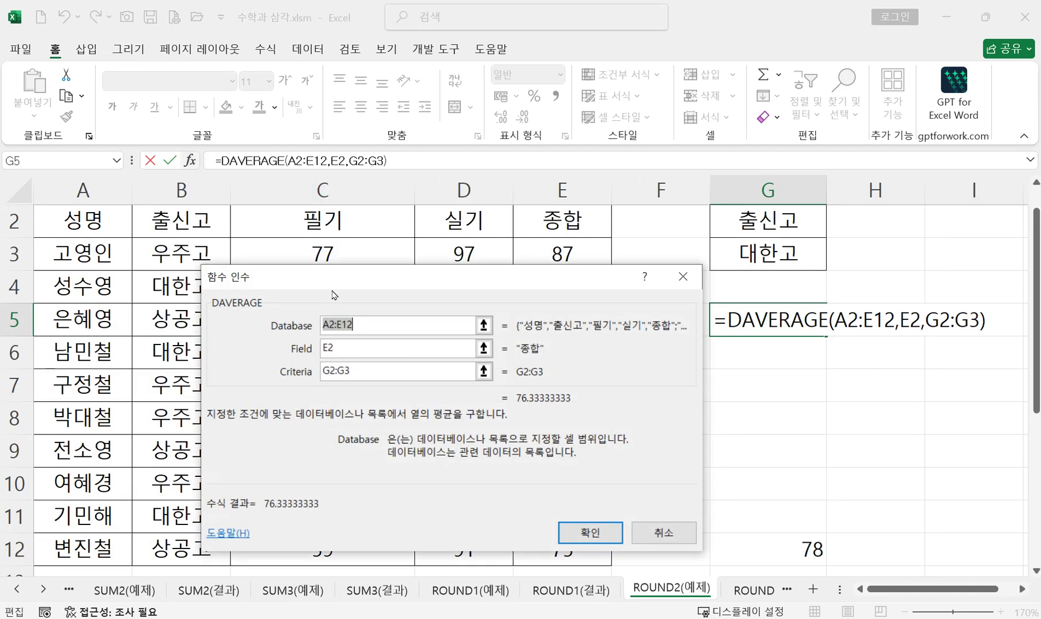
pyautogui.moveTo(522, 273); pyautogui.dragTo(799, 227)
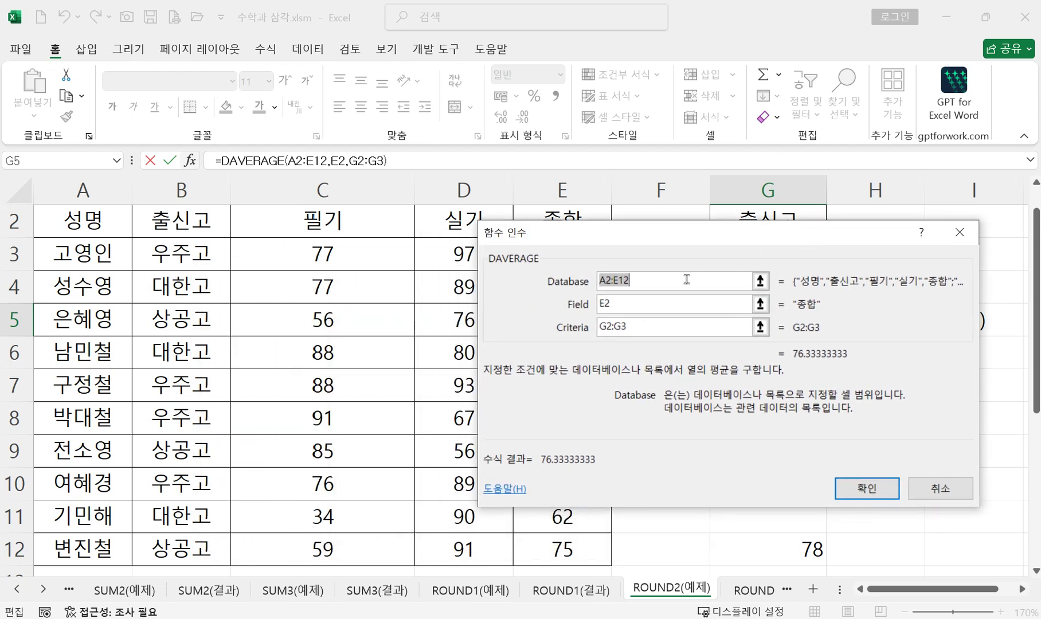
pyautogui.click(661, 282)
pyautogui.click(864, 491)
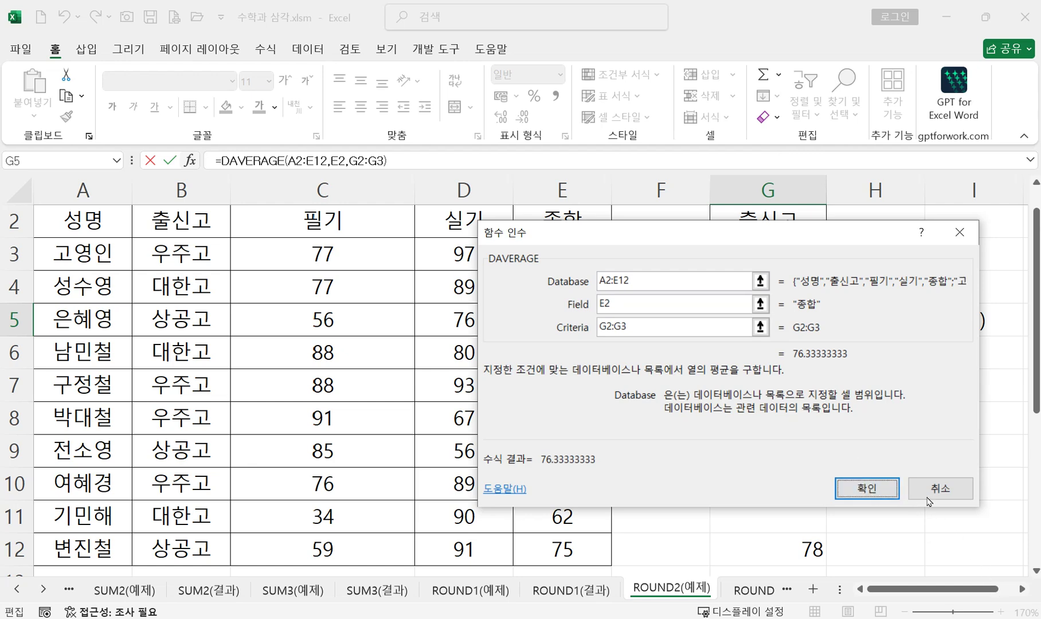
pyautogui.press('Return')
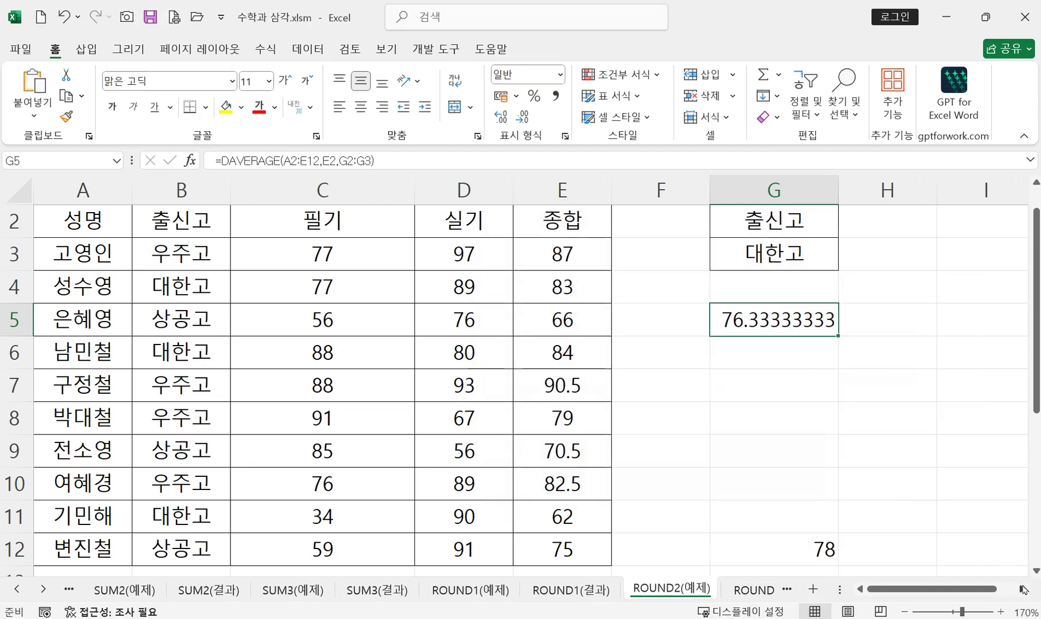
# - Paste the copied image of the DAVERAGE arguments dialog at H5, beside the formula cell
pyautogui.click(1022, 589)
pyautogui.click(1022, 589)
pyautogui.click(1023, 589)
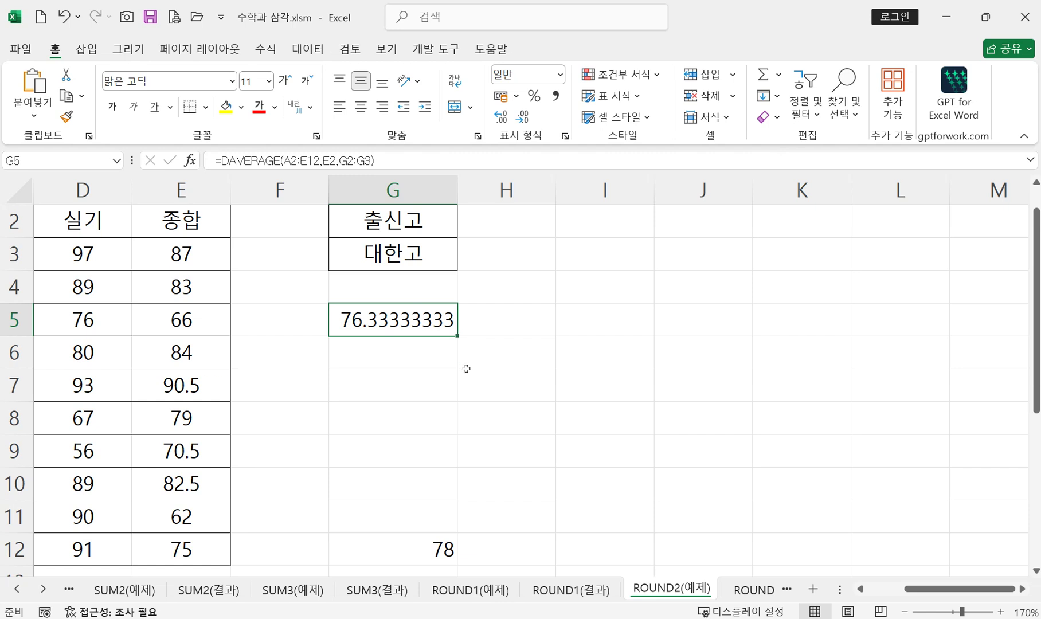
pyautogui.scroll(-1, 466, 369)
pyautogui.click(506, 225)
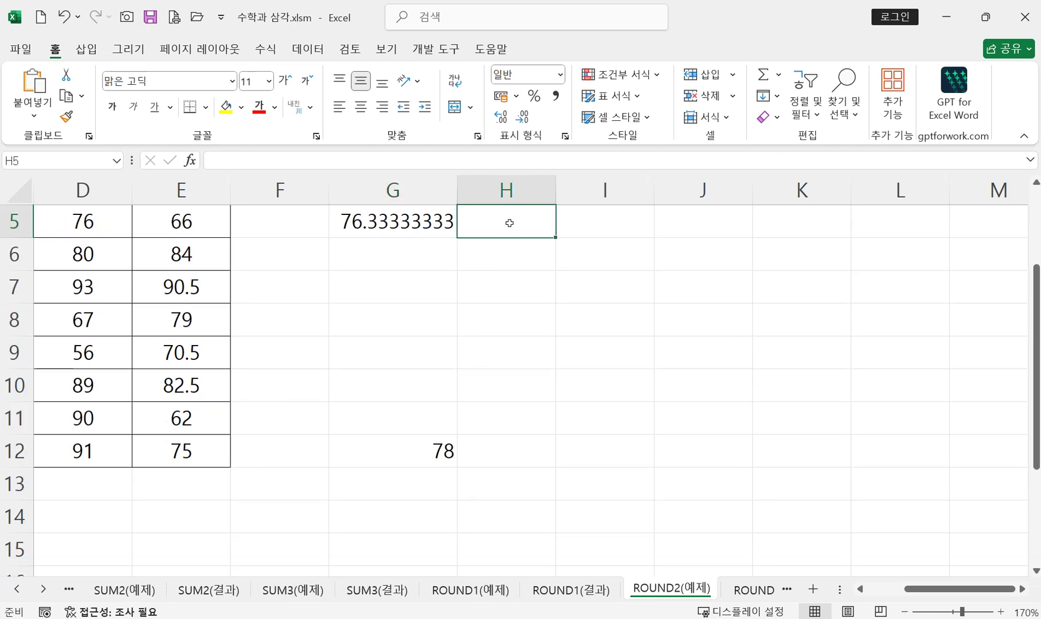
pyautogui.hotkey('ctrl', 'v')
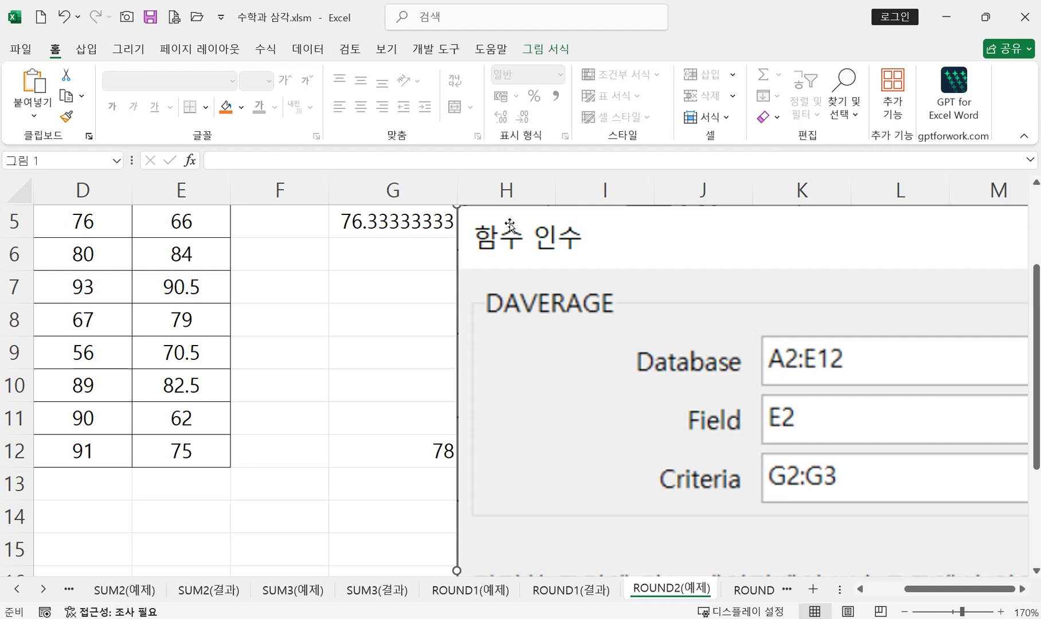
# - Wrap the DAVERAGE formula in G5 in ROUND with 1 decimal digit: =ROUND(DAVERAGE(A2:E12,E2,G2:G3), 1)
pyautogui.click(393, 224)
pyautogui.doubleClick(393, 223)
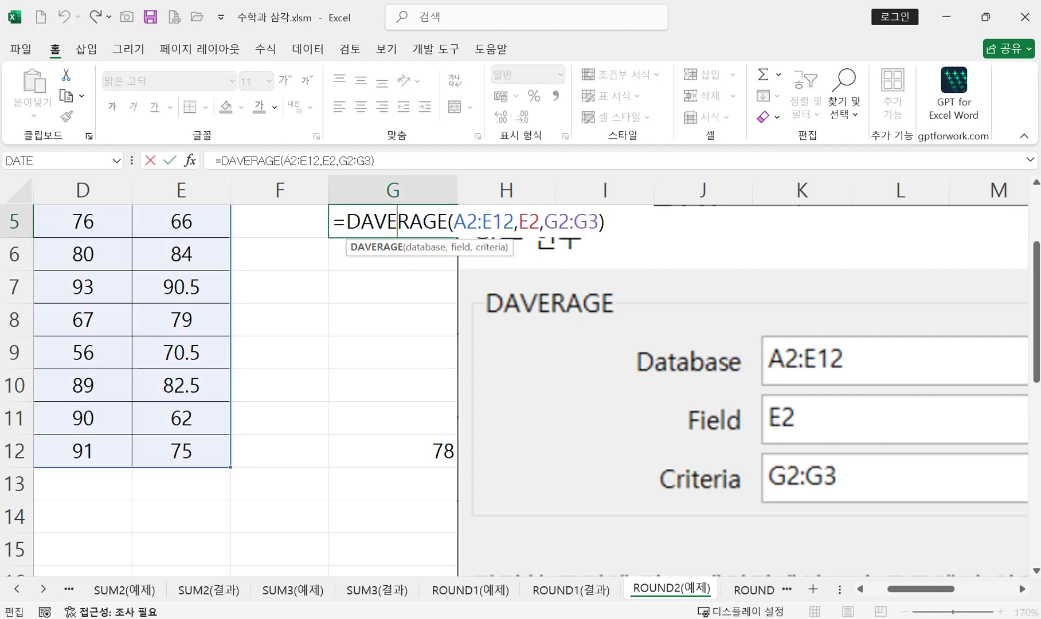
pyautogui.scroll(2, 350, 353)
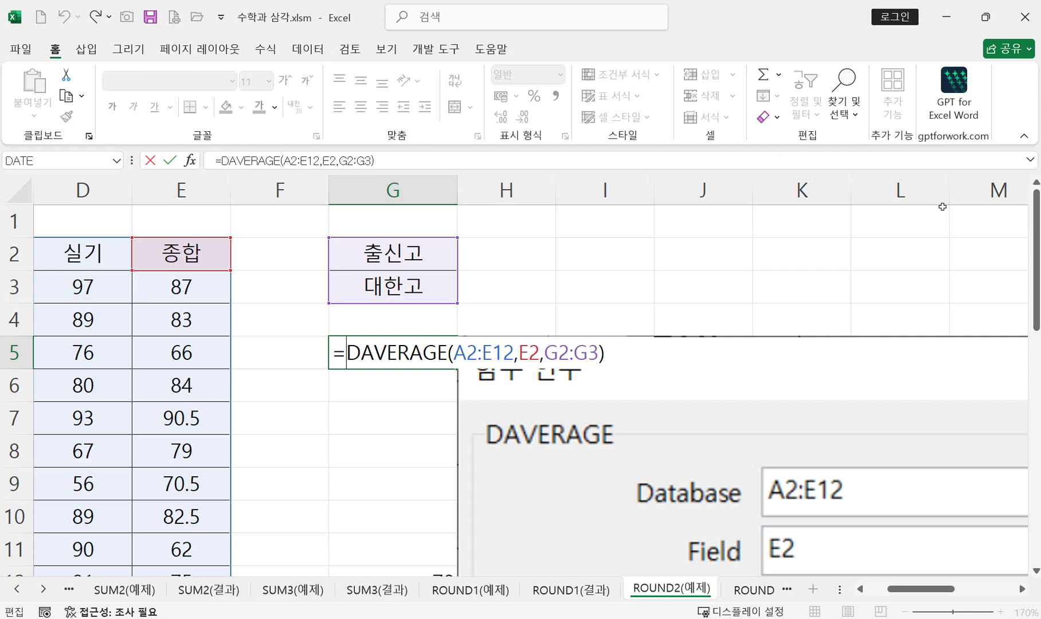
pyautogui.write('rou')
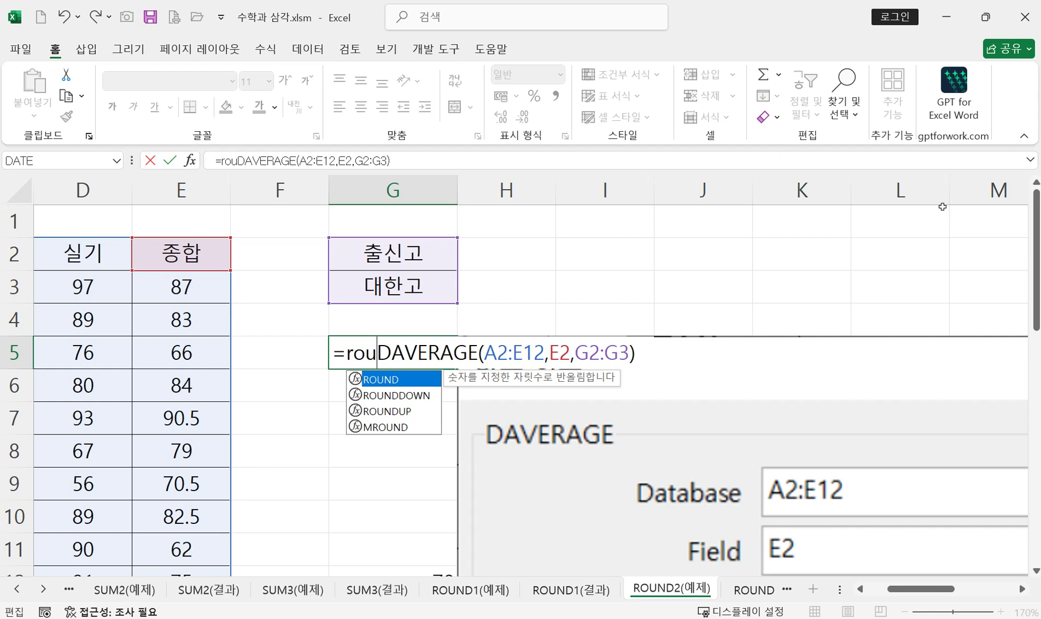
pyautogui.doubleClick(371, 380)
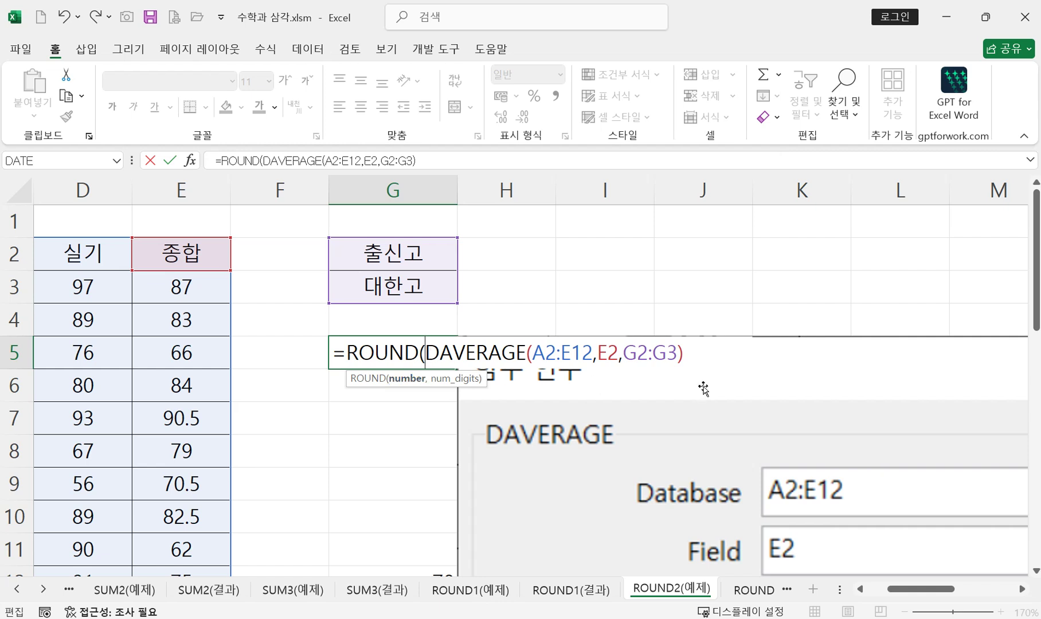
pyautogui.click(453, 162)
pyautogui.write(',')
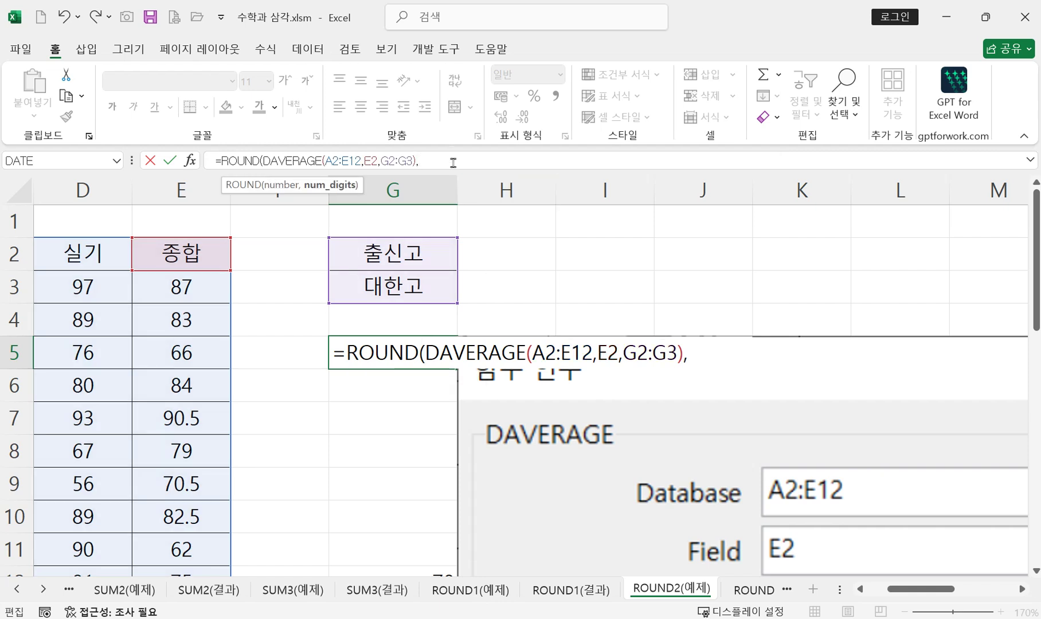
pyautogui.write(' 1)')
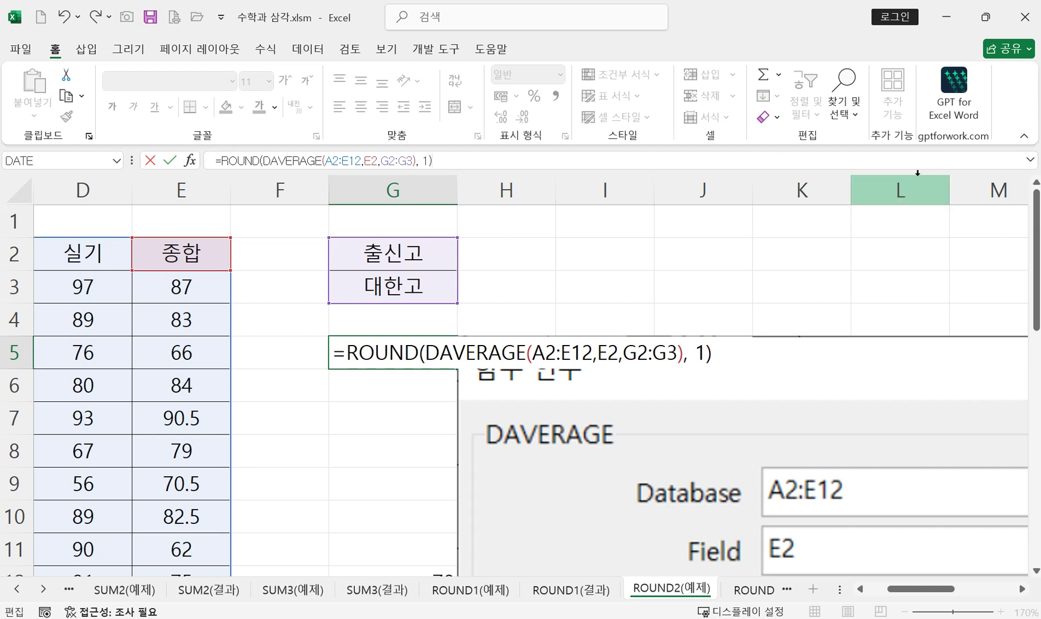
pyautogui.press('Return')
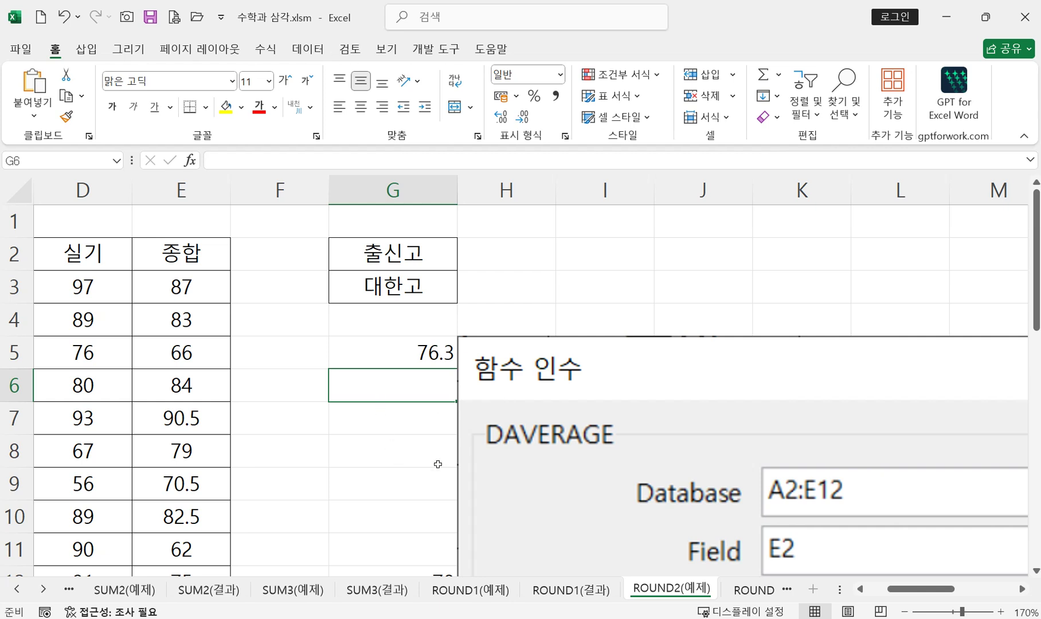
# - Wrap the DAVERAGE formula in C15 in ROUND with 1 decimal digit, =ROUND( DAVERAGE(A2:E12,E2,B2:B3), 1), and reopen it for review
pyautogui.scroll(-1, 459, 466)
pyautogui.scroll(-2, 459, 466)
pyautogui.hscroll(-3, 435, 464)
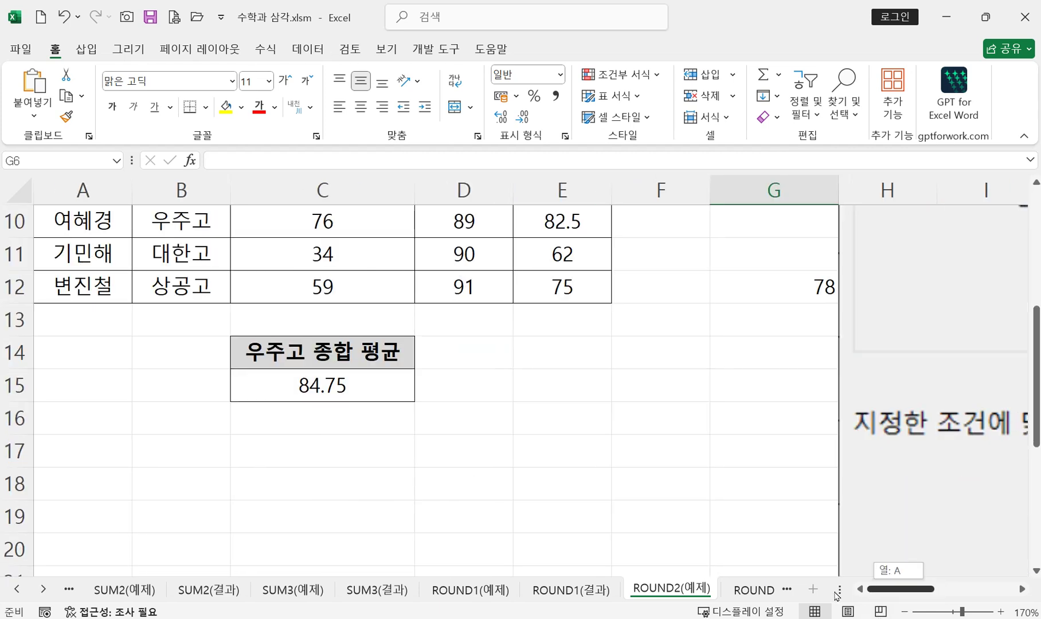
pyautogui.click(319, 388)
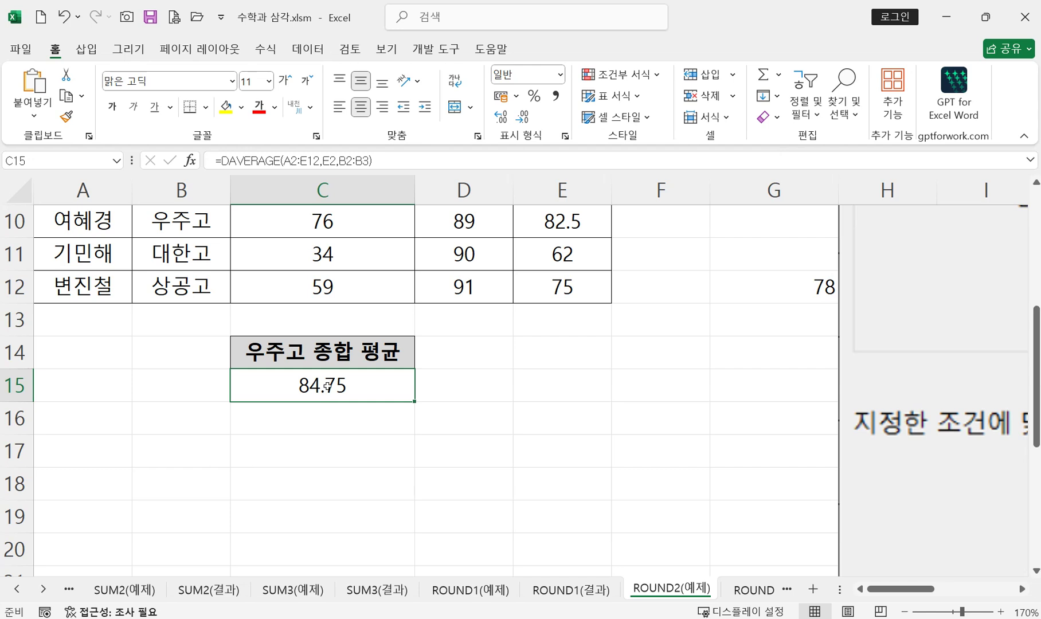
pyautogui.doubleClick(327, 387)
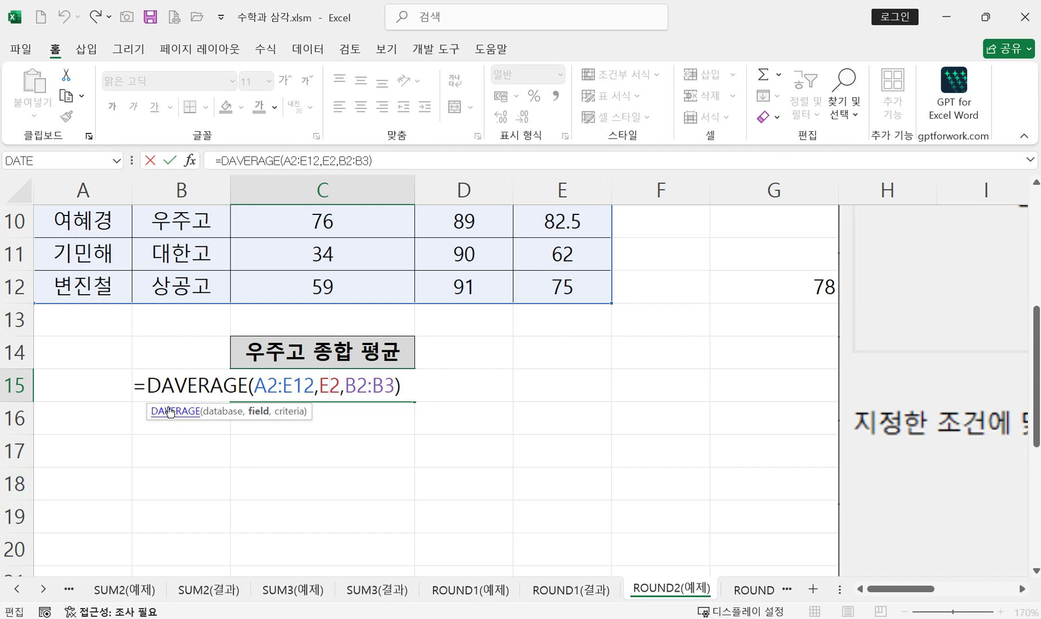
pyautogui.click(148, 385)
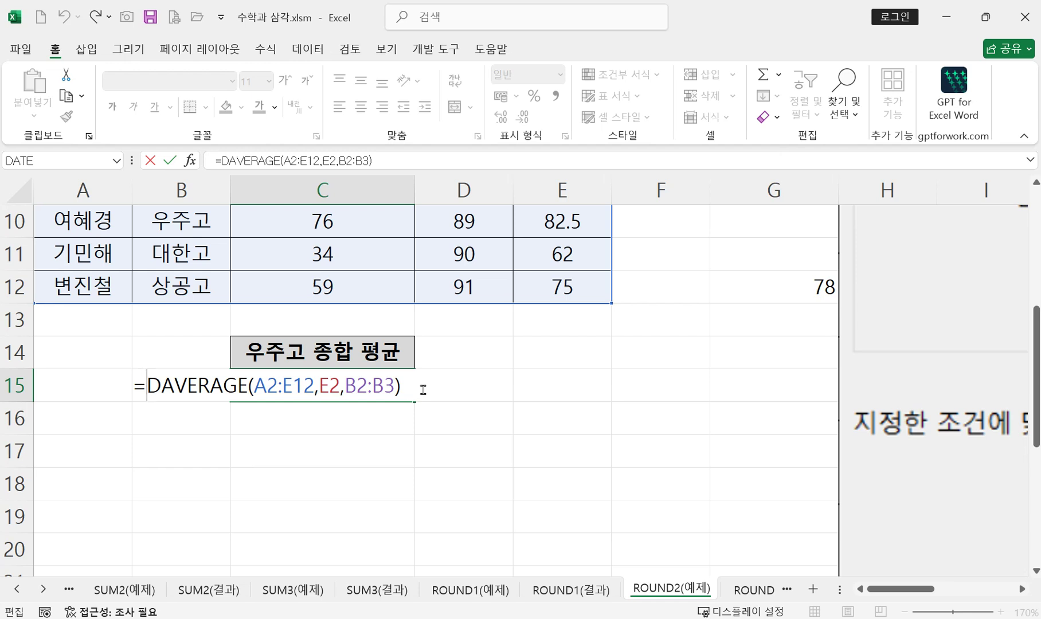
pyautogui.write('rou')
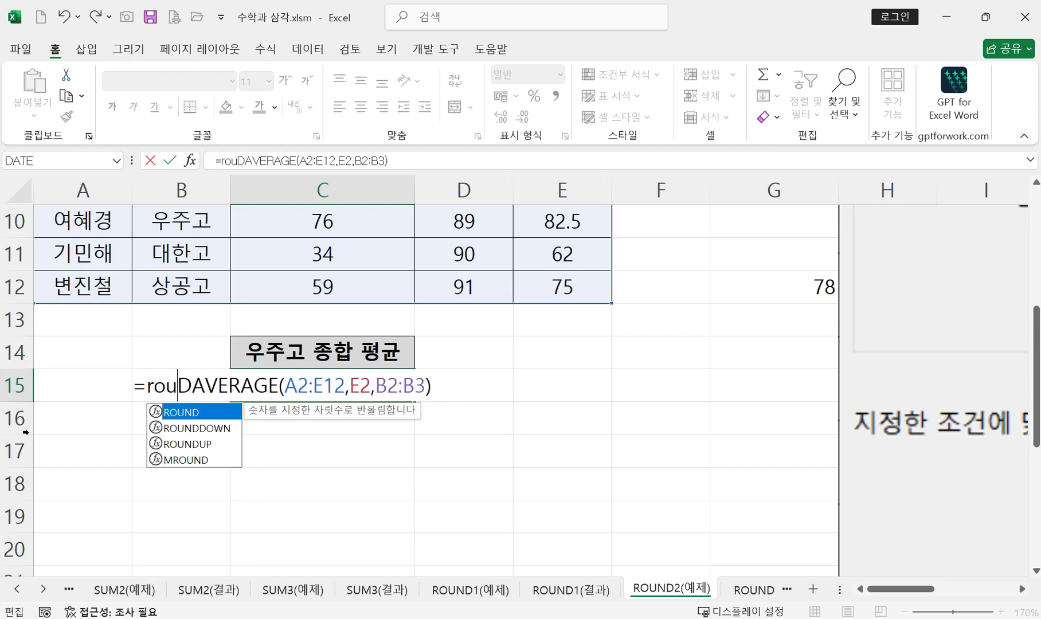
pyautogui.doubleClick(201, 411)
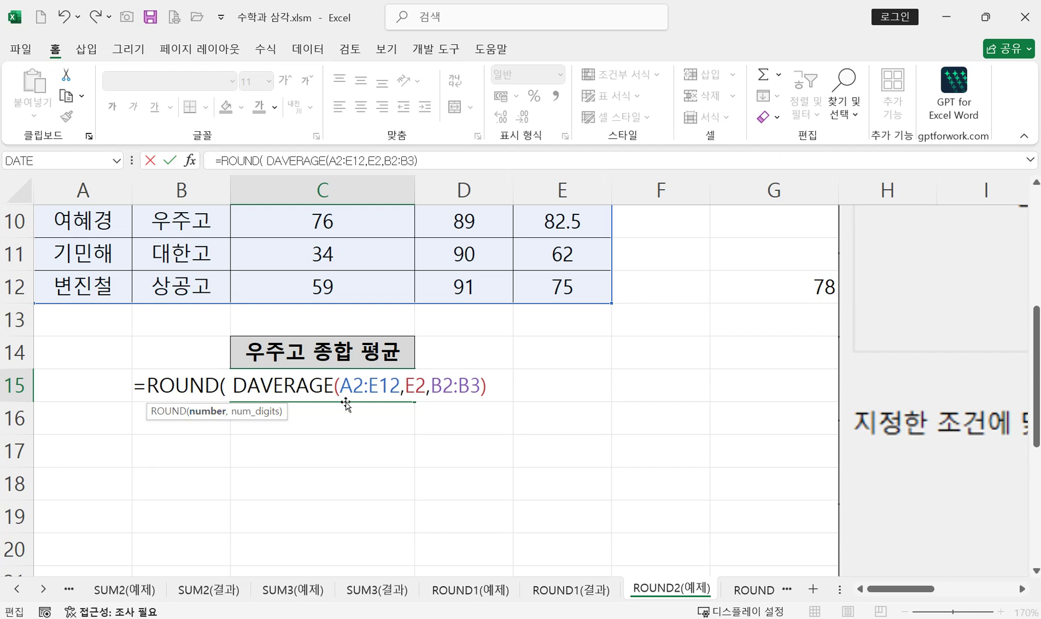
pyautogui.click(502, 389)
pyautogui.write(',')
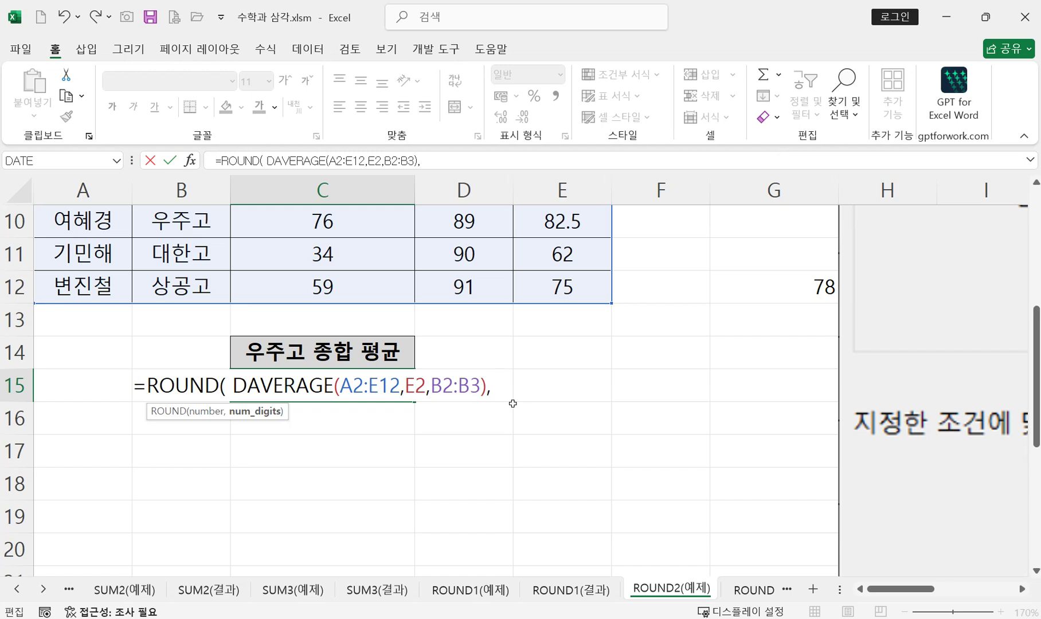
pyautogui.write('1)')
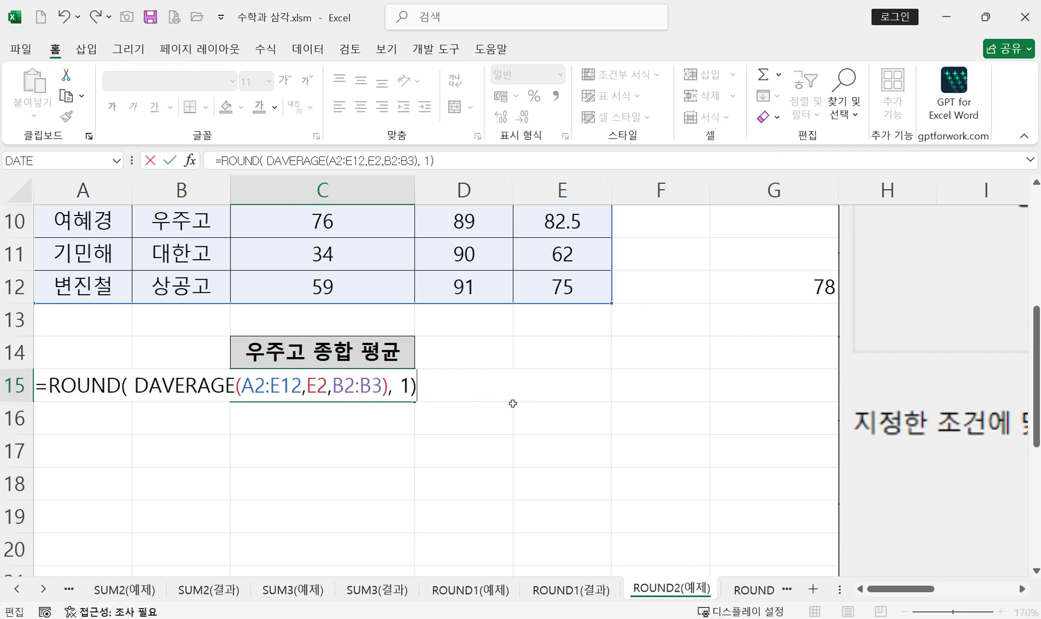
pyautogui.press('Return')
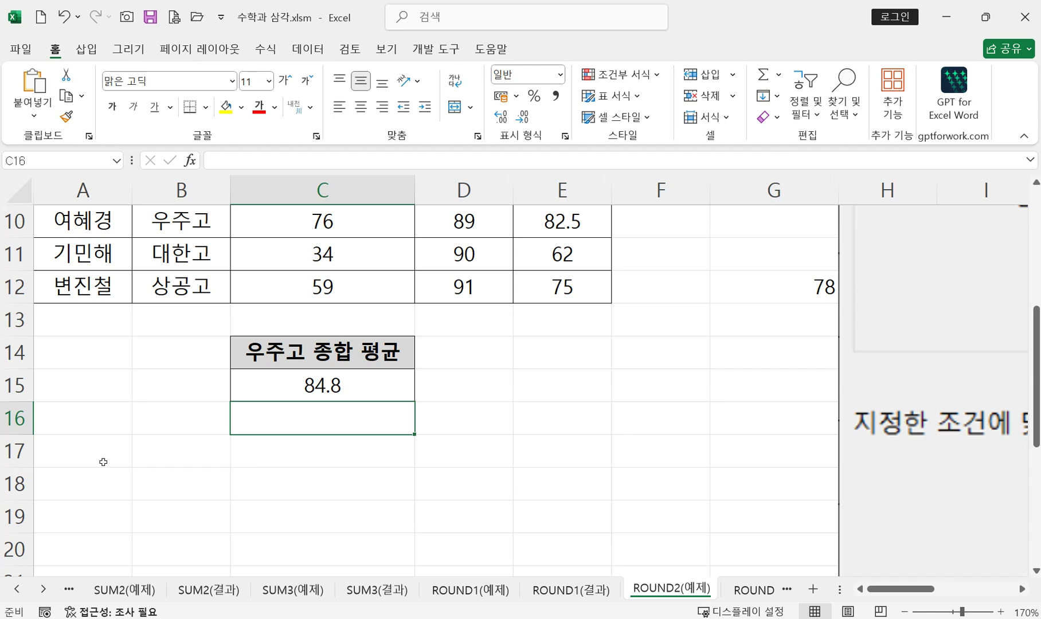
pyautogui.click(406, 388)
pyautogui.doubleClick(407, 389)
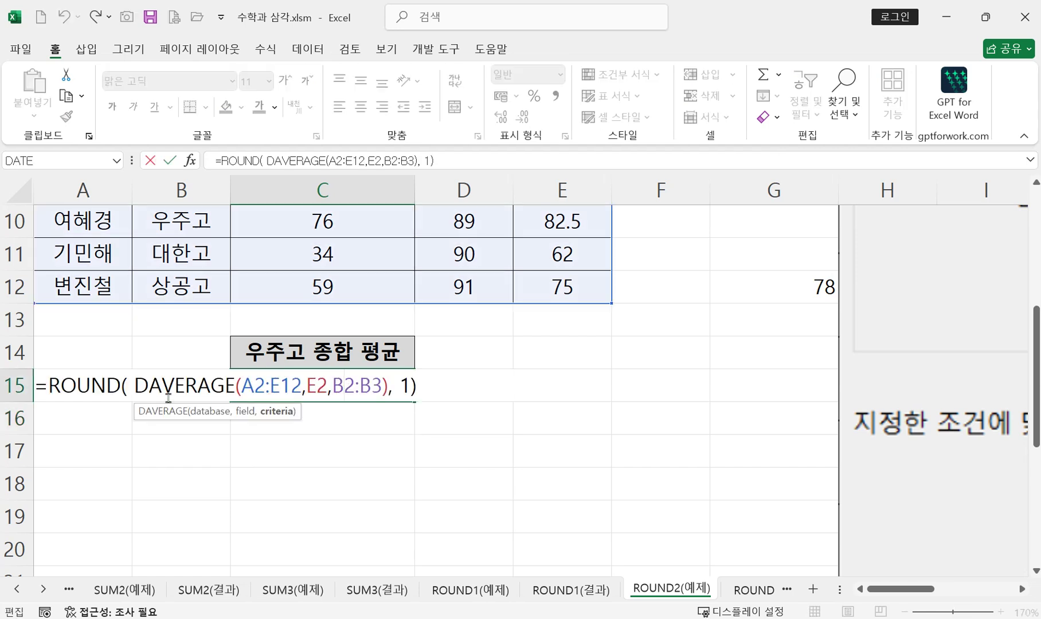
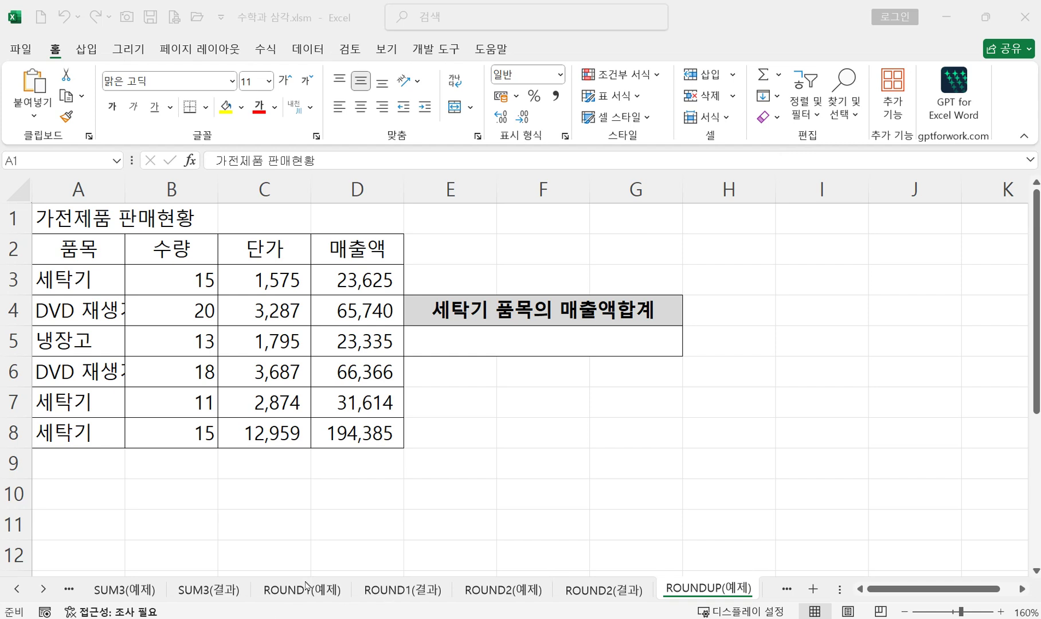
# - Switch to the ROUND1(예제) sheet and select the rounded results in C4:G8 to review them
pyautogui.click(325, 590)
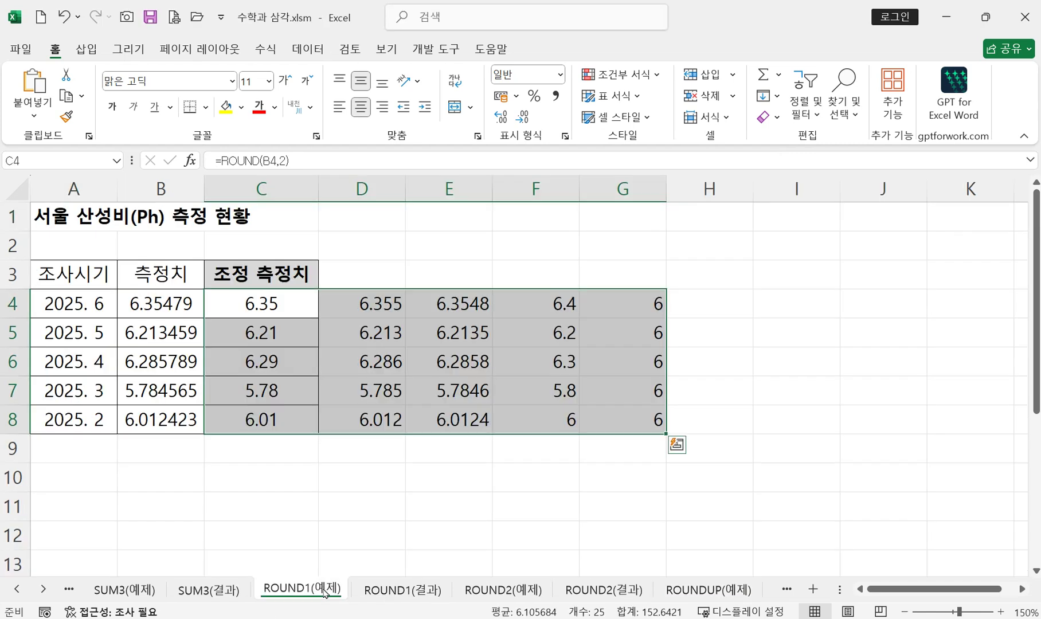
pyautogui.click(452, 451)
pyautogui.moveTo(359, 305); pyautogui.dragTo(616, 419)
pyautogui.moveTo(280, 304); pyautogui.dragTo(631, 411)
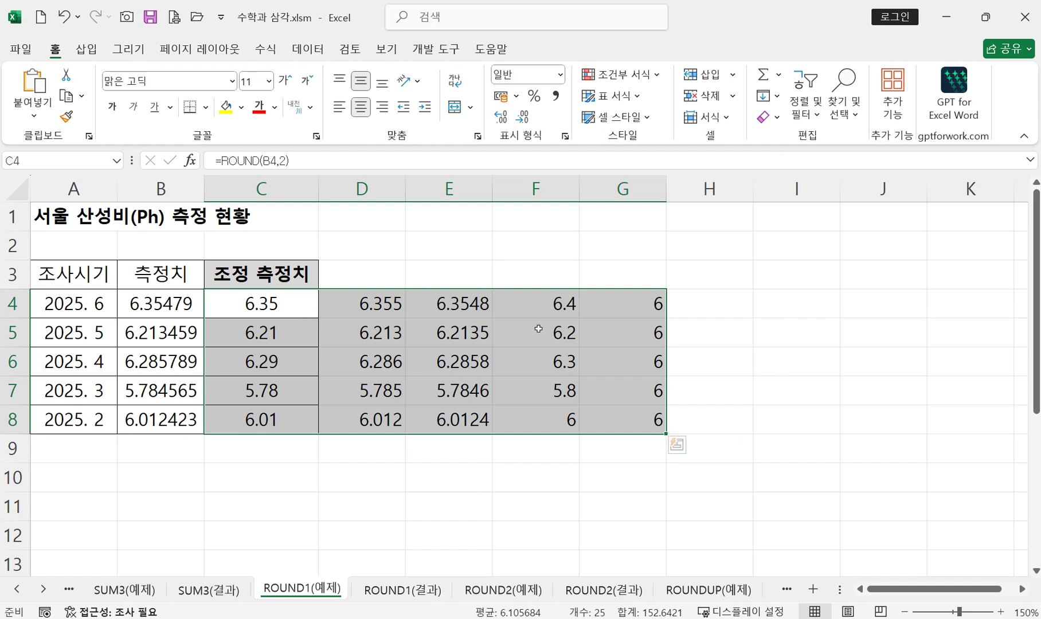
# - Round the measurement in B4 up to 1 decimal place in I4 with =ROUNDUP(B4,1)
pyautogui.click(809, 309)
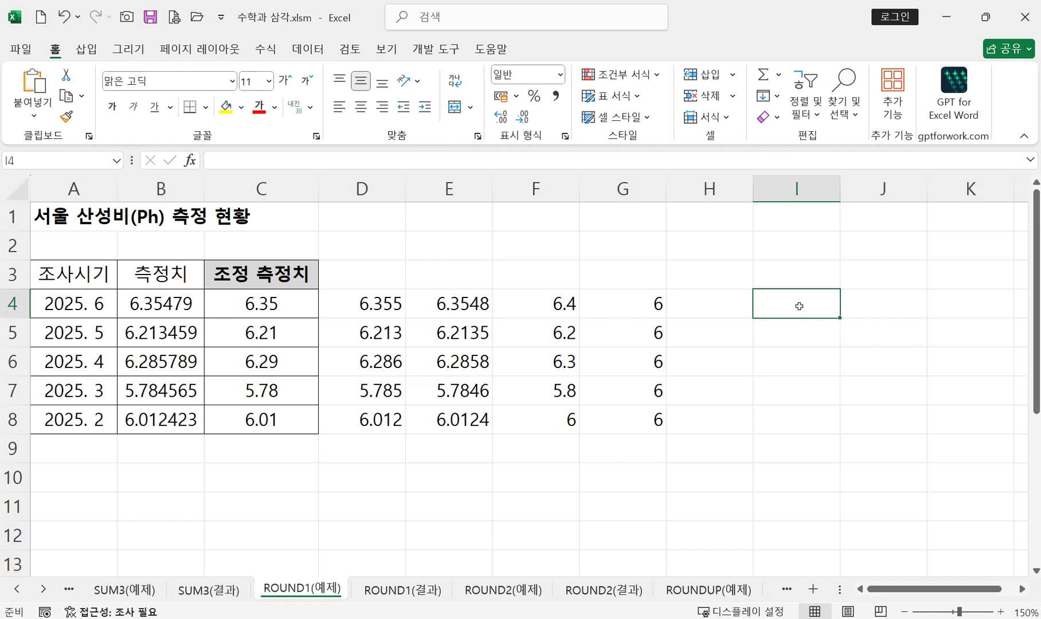
pyautogui.write('=rou')
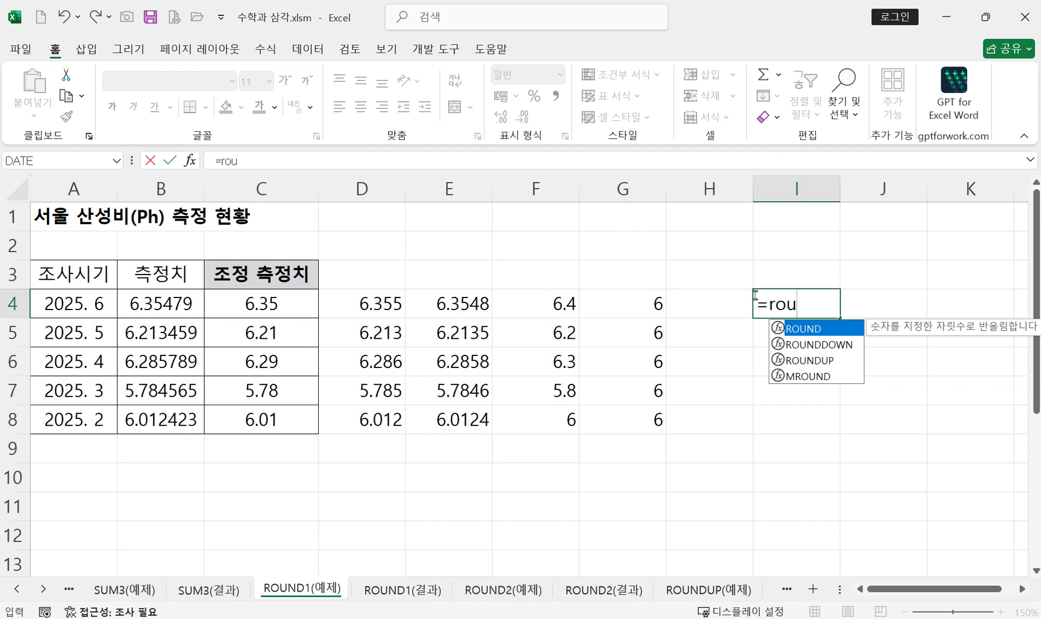
pyautogui.doubleClick(808, 360)
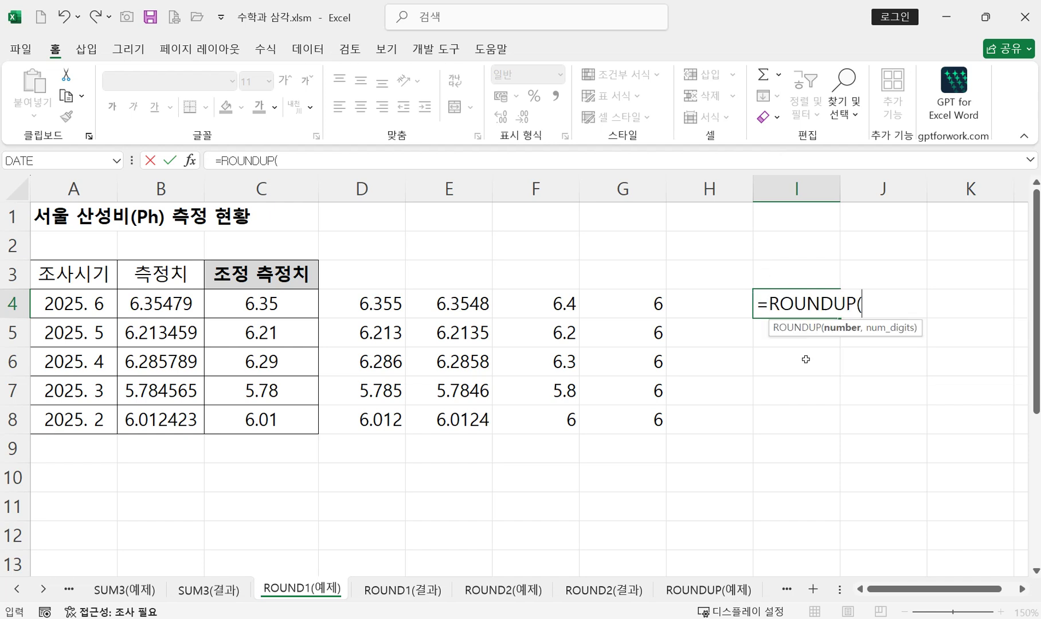
pyautogui.click(156, 308)
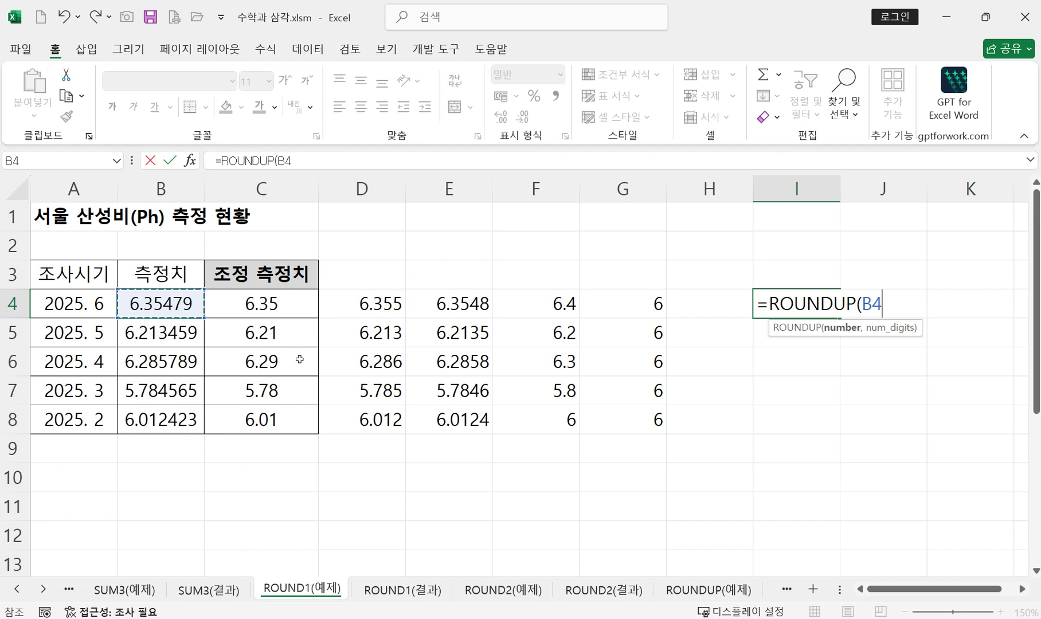
pyautogui.write(',1')
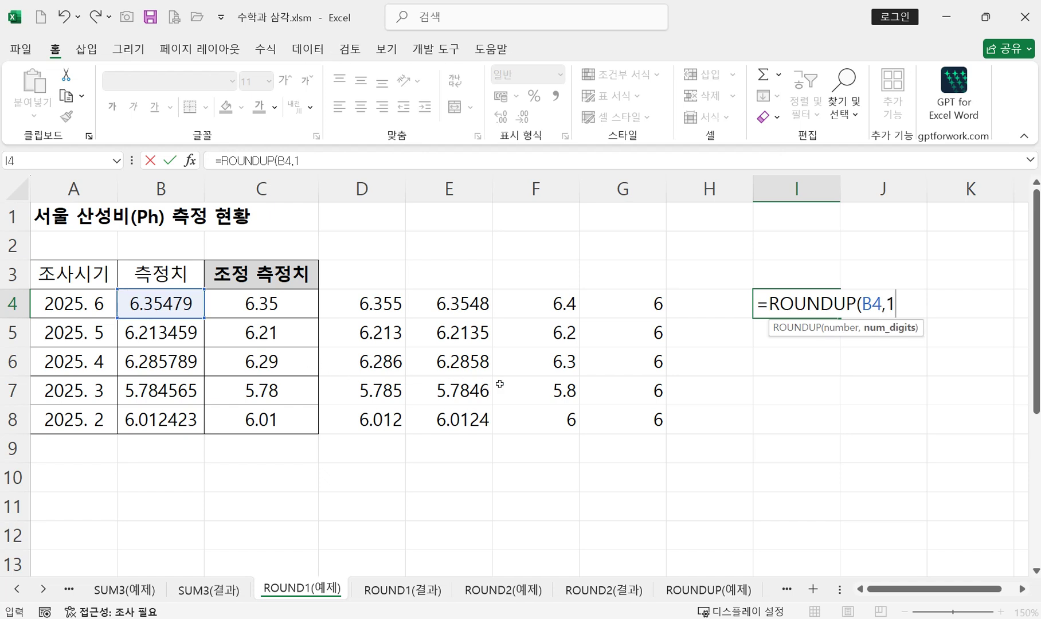
pyautogui.write(')')
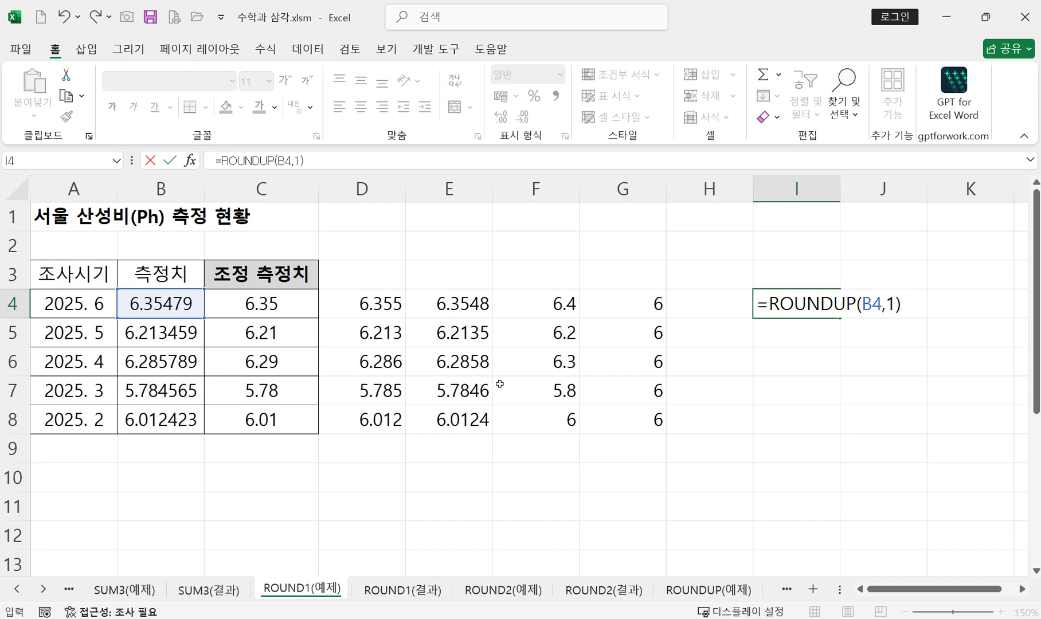
pyautogui.press('Return')
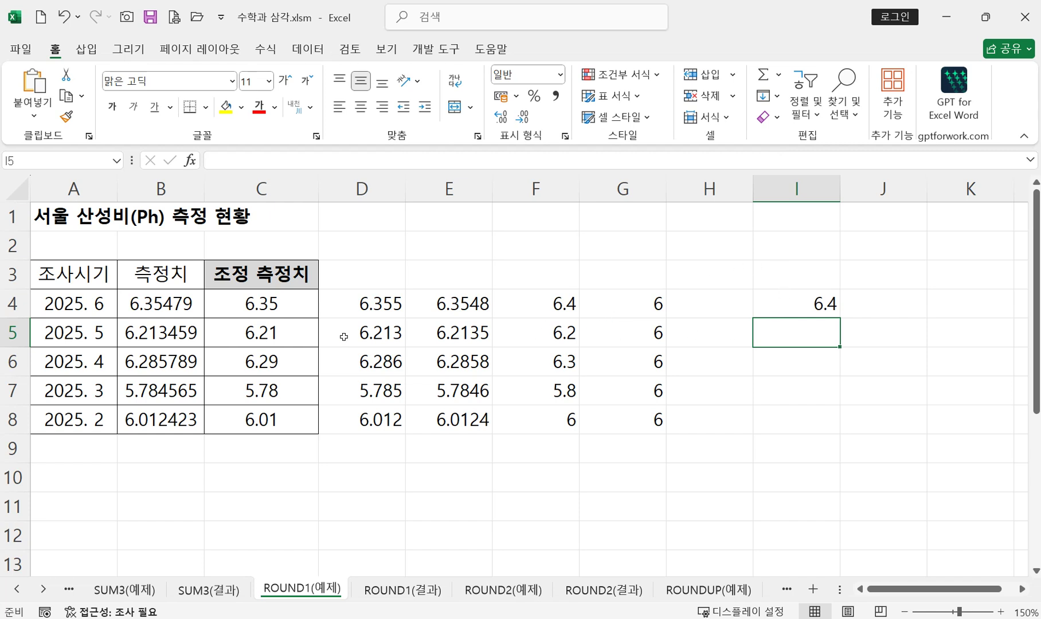
# - Round the measurement in B5 up to 1 decimal place in I5 with =ROUNDUP(B5,1)
pyautogui.click(152, 333)
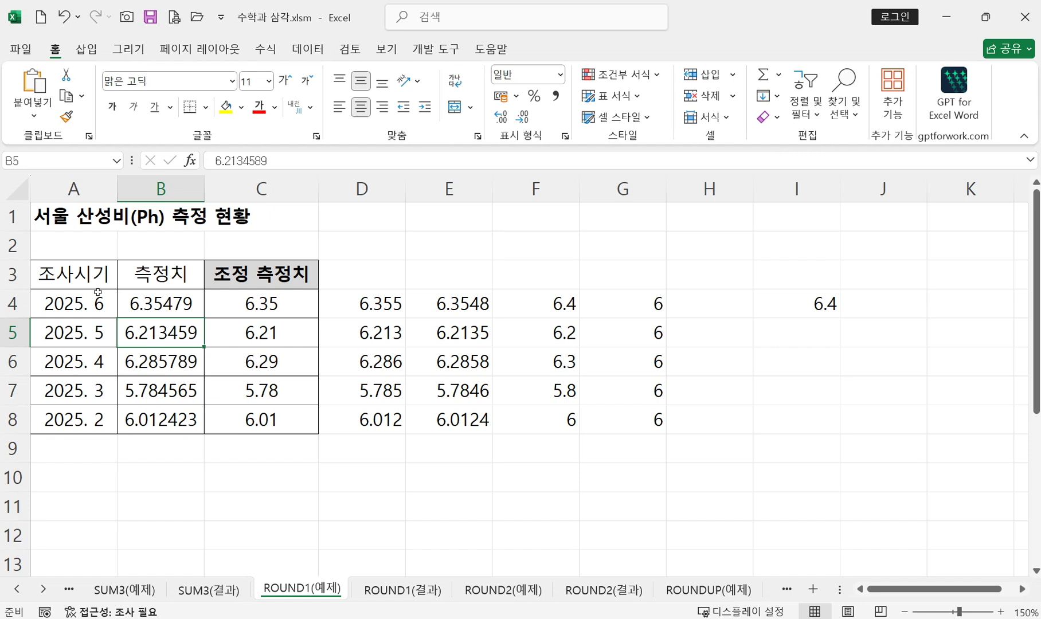
pyautogui.click(784, 341)
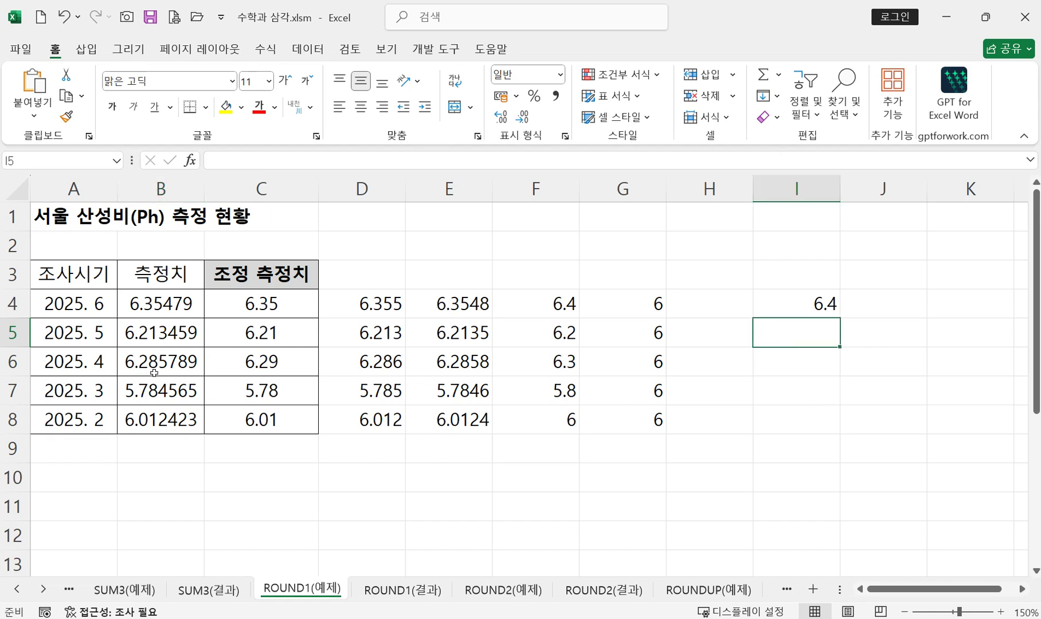
pyautogui.write('=')
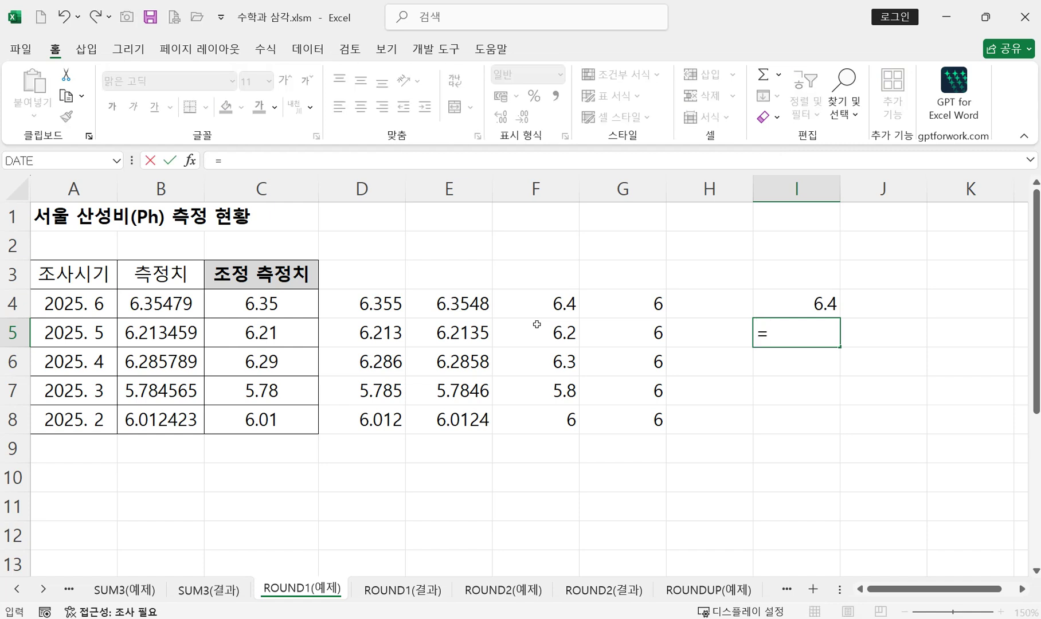
pyautogui.write('rou')
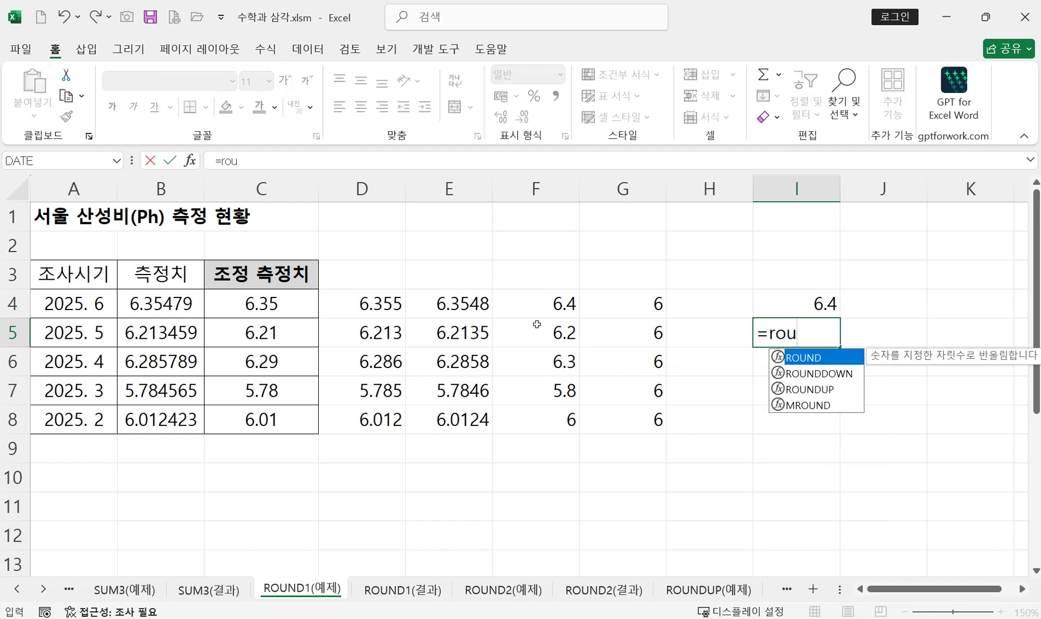
pyautogui.doubleClick(808, 390)
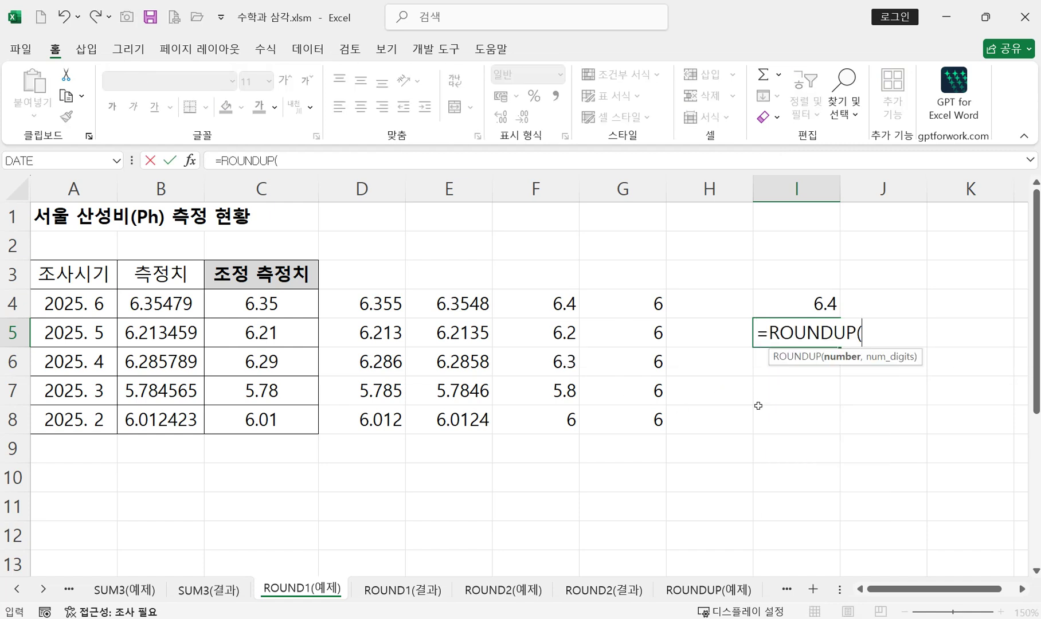
pyautogui.click(154, 337)
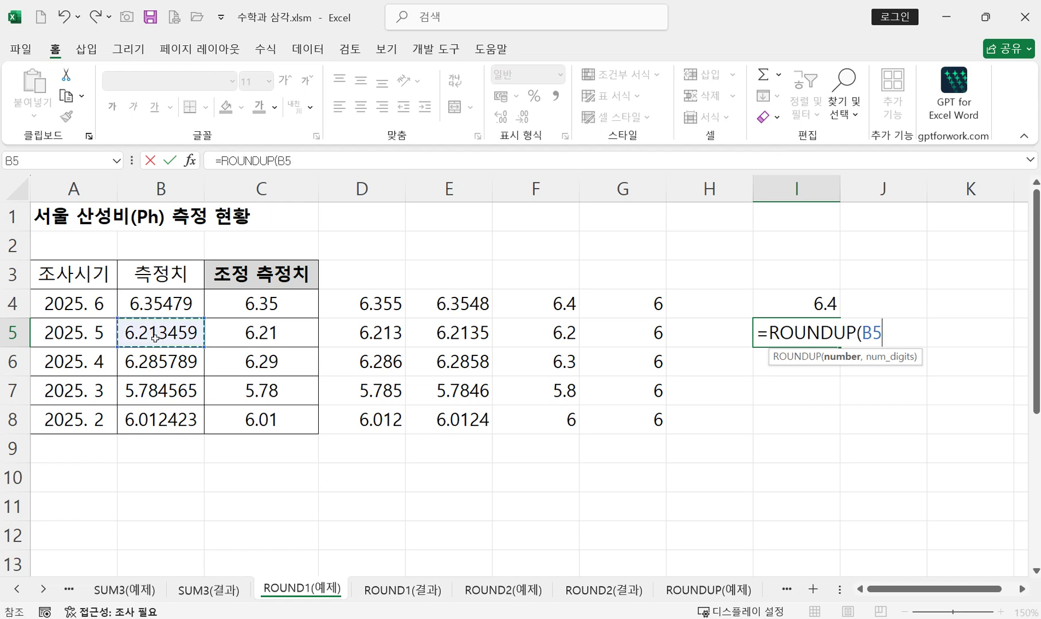
pyautogui.write(',')
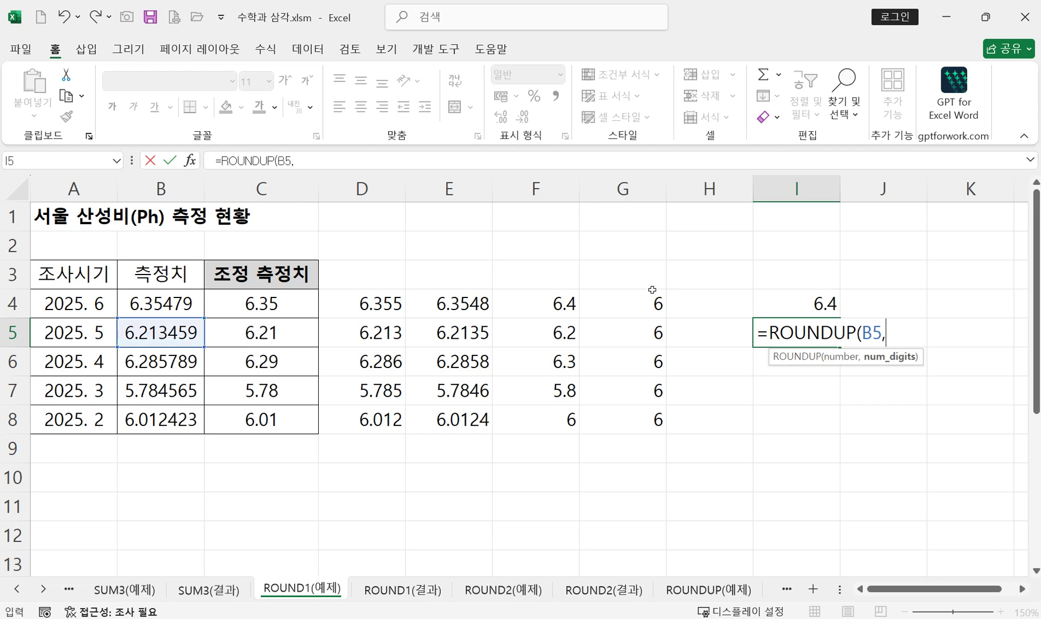
pyautogui.write('1)')
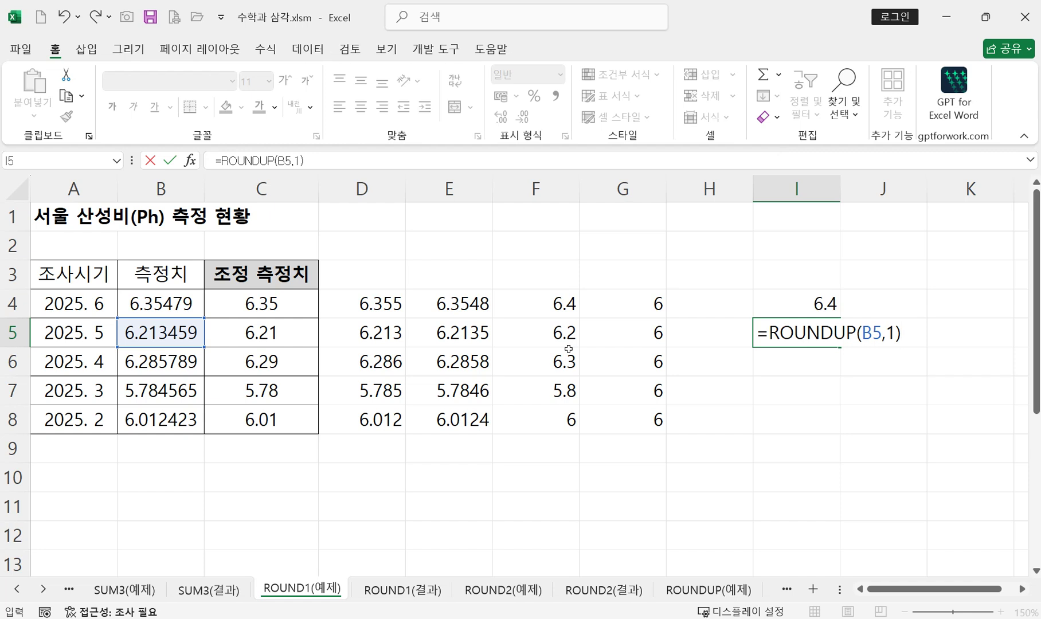
pyautogui.press('Return')
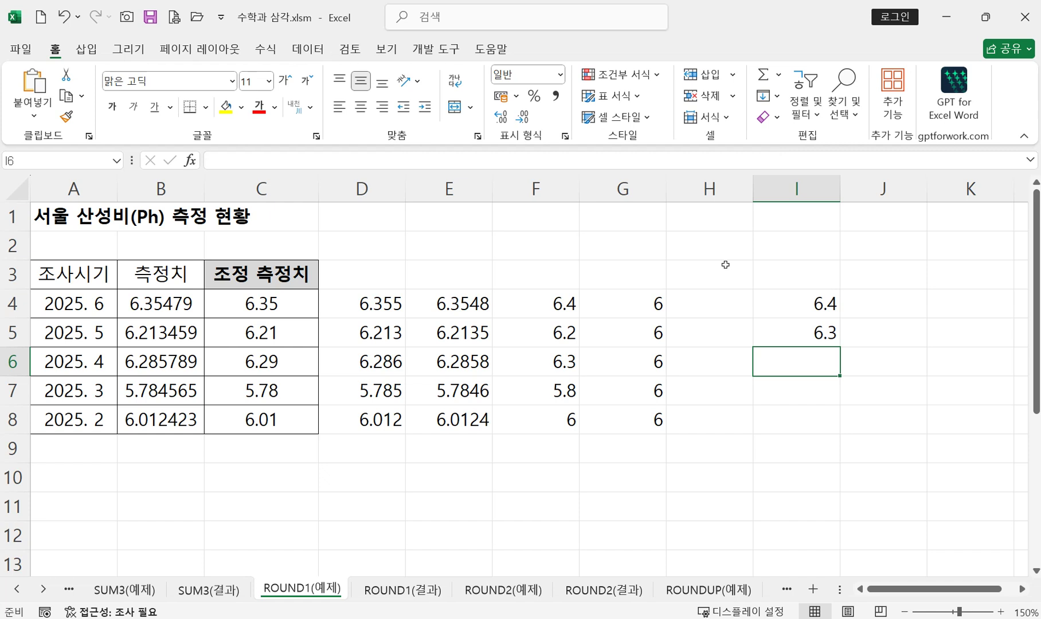
# - Round the measurement in B4 down to 1 decimal place in J4 with =ROUNDDOWN(B4,1)
pyautogui.click(913, 303)
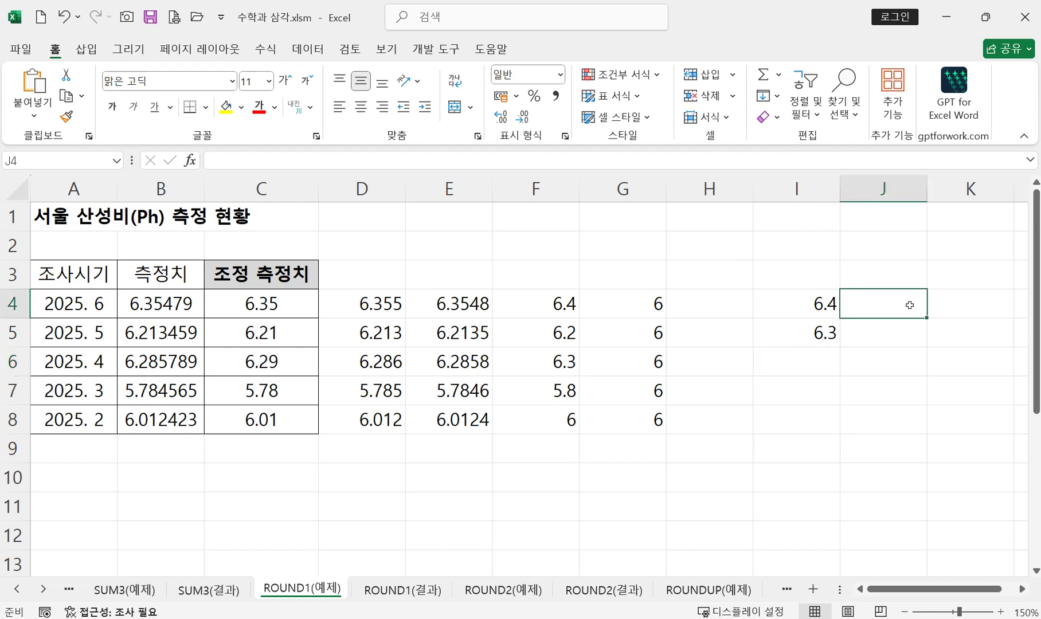
pyautogui.write('=rou')
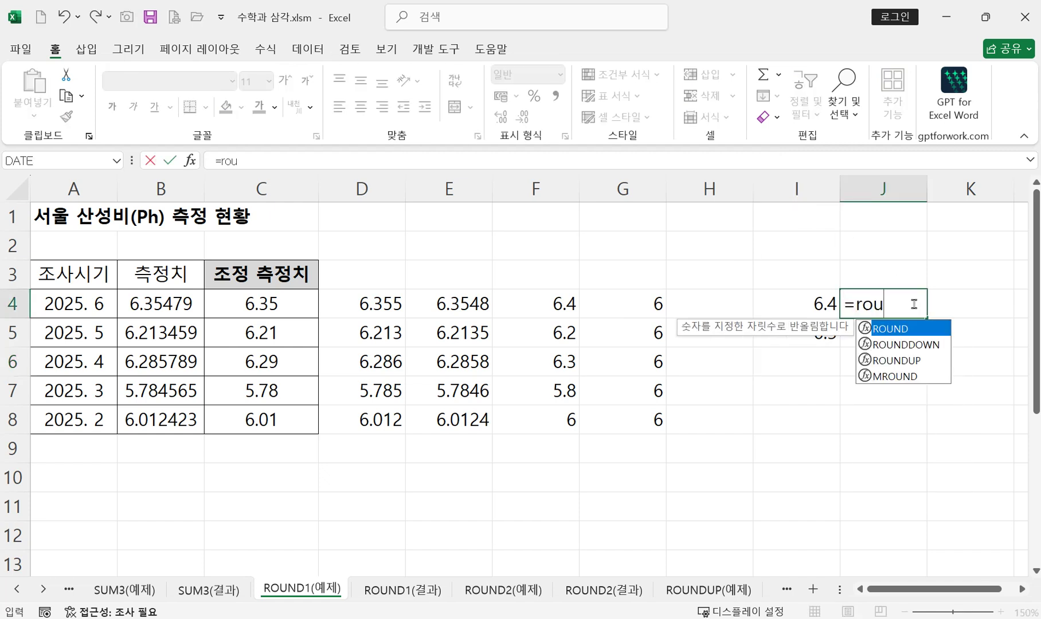
pyautogui.doubleClick(898, 344)
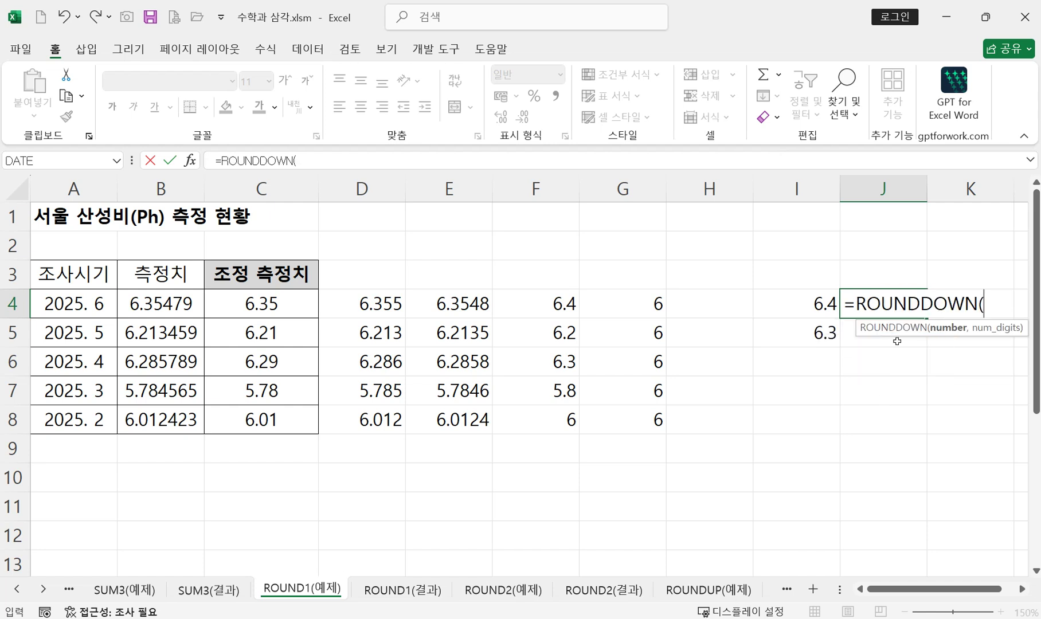
pyautogui.click(172, 308)
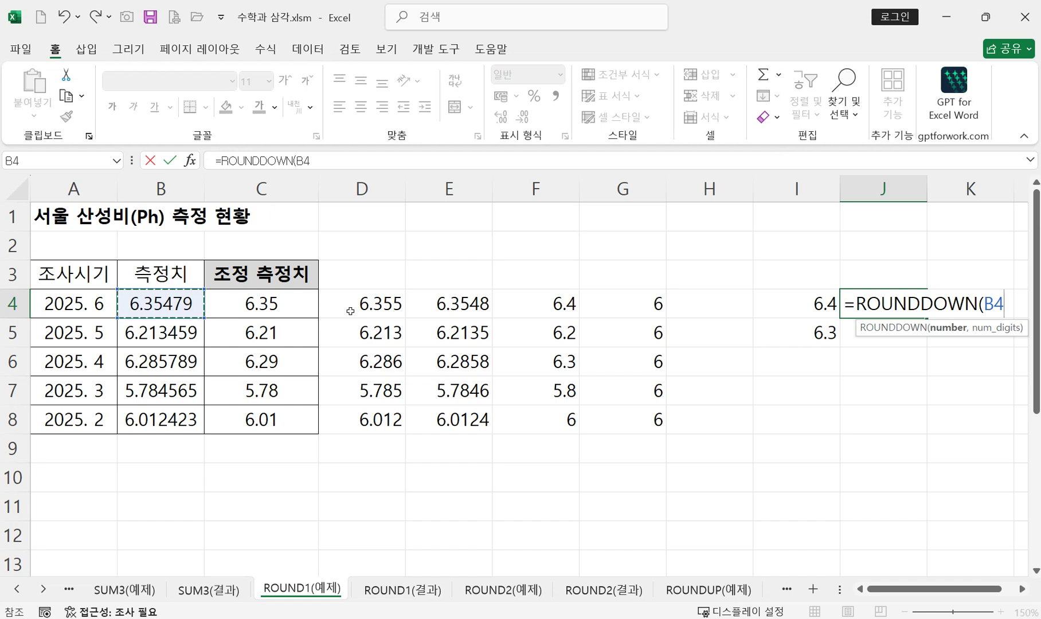
pyautogui.write(',')
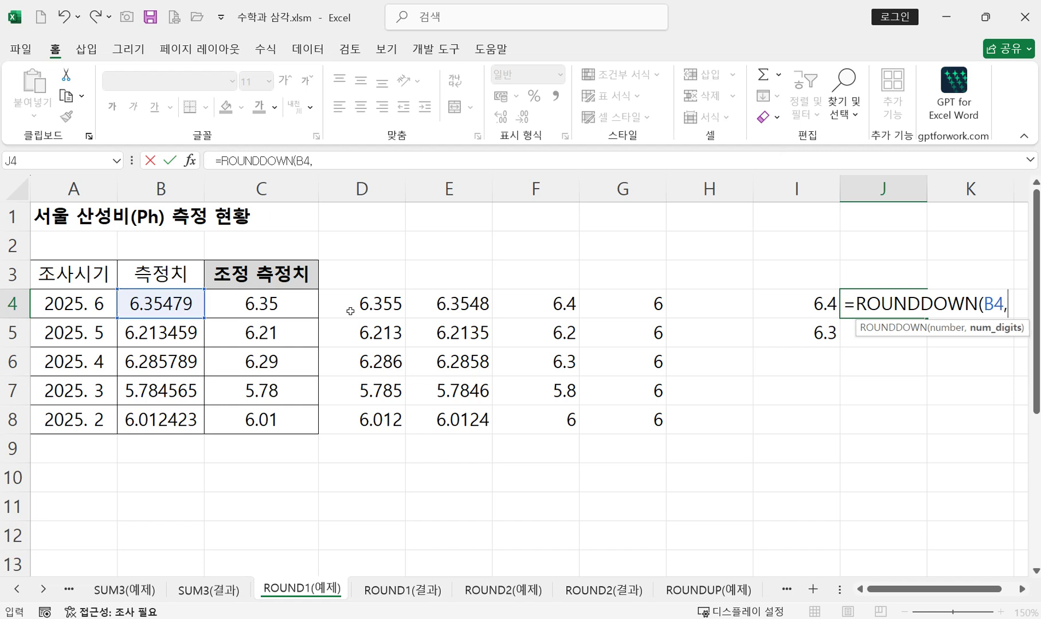
pyautogui.write('1)')
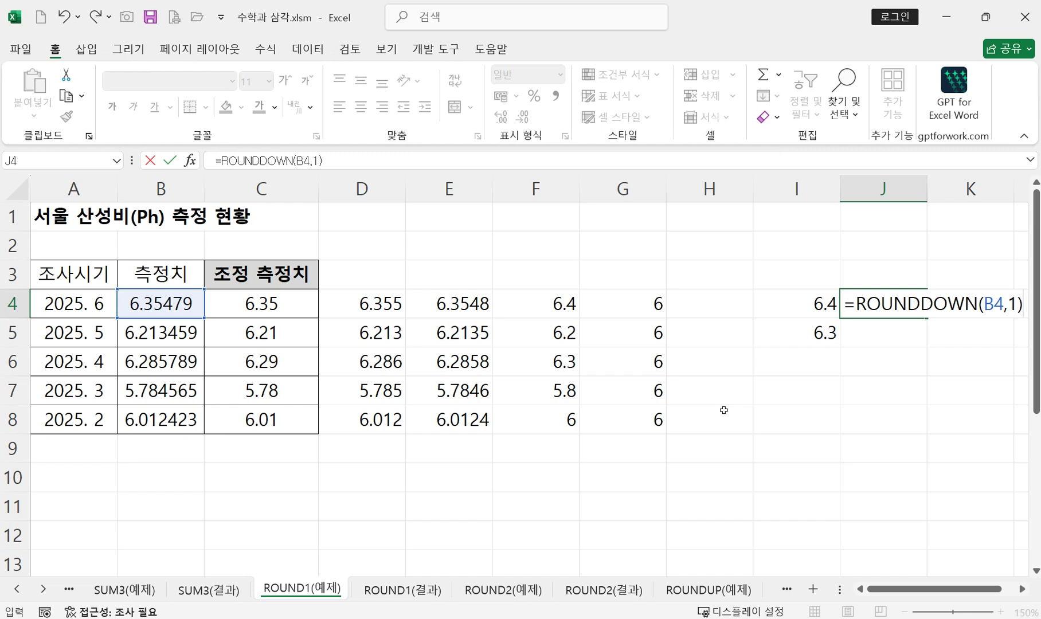
pyautogui.press('Return')
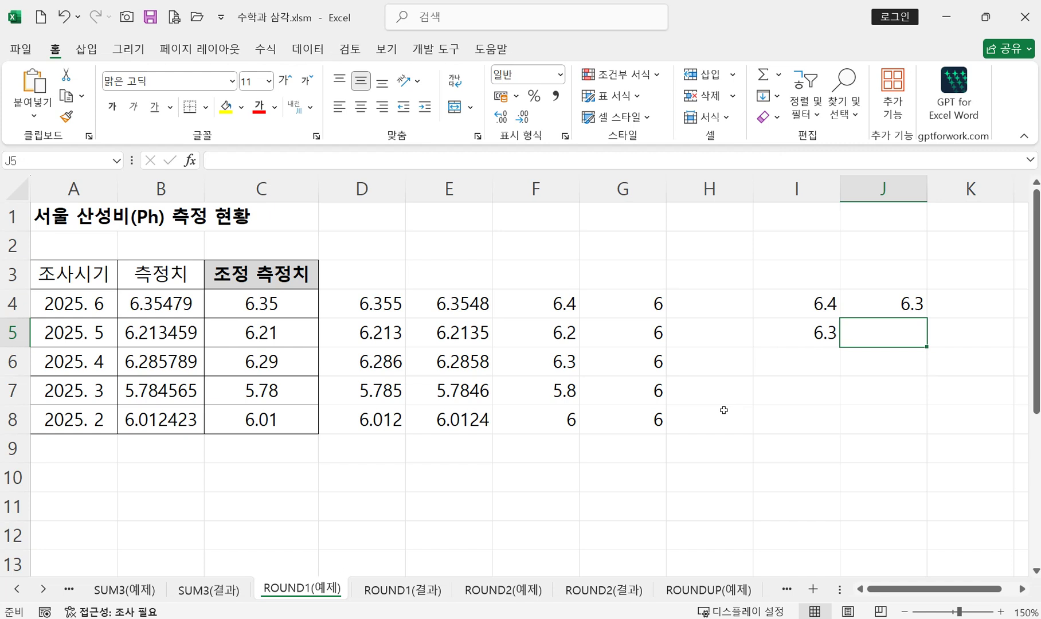
# - Round the measurement in B5 down to 1 decimal place in J5 with =ROUNDDOWN(B5,1), then select I5 for comparison
pyautogui.write('=rou')
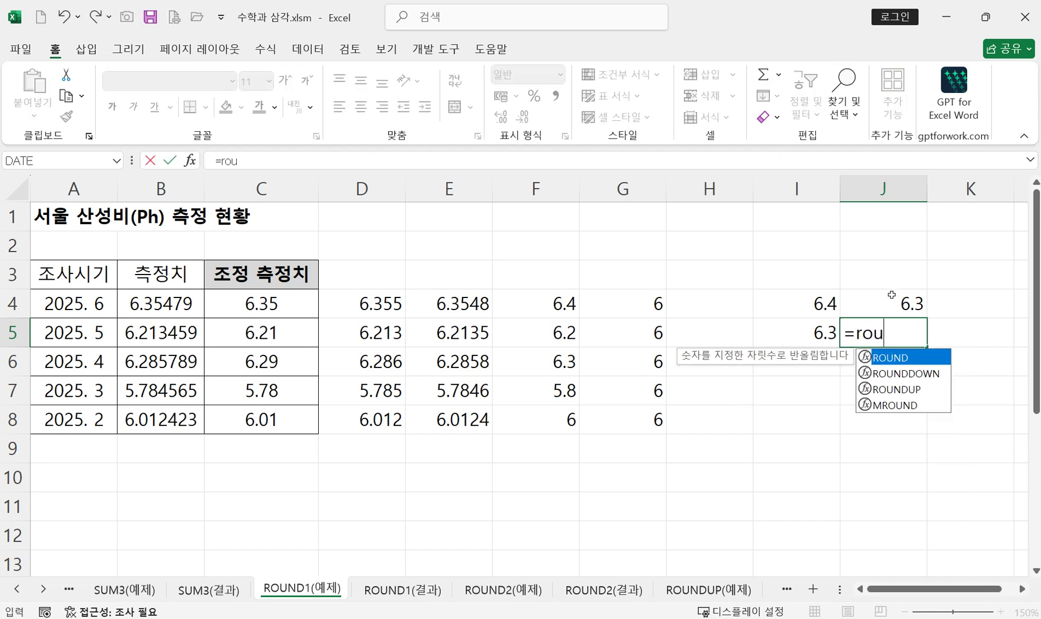
pyautogui.doubleClick(907, 373)
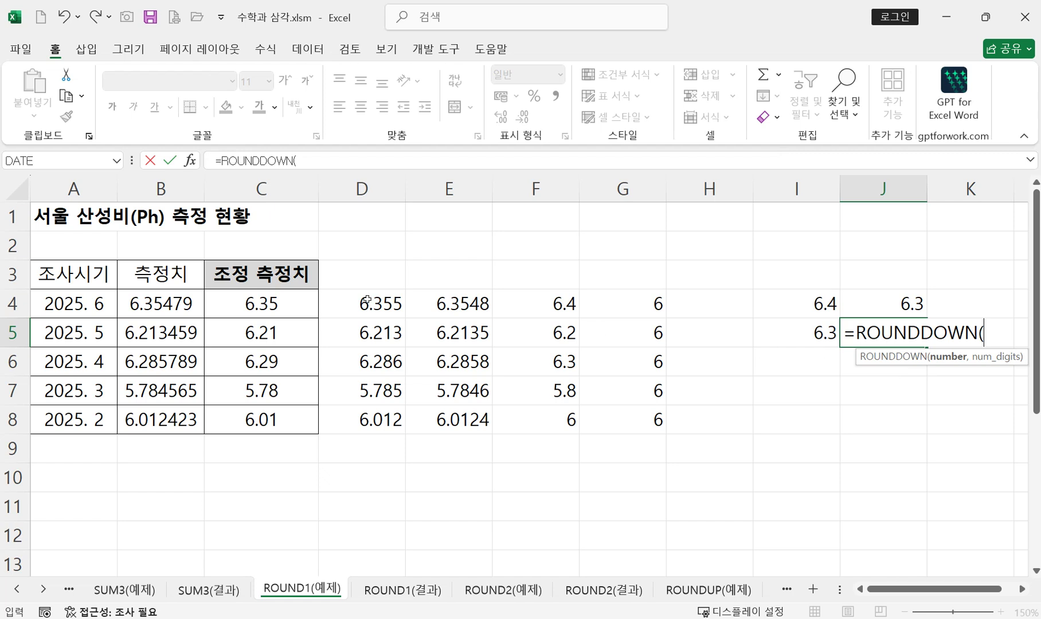
pyautogui.click(157, 333)
pyautogui.write(',1)')
pyautogui.press('Return')
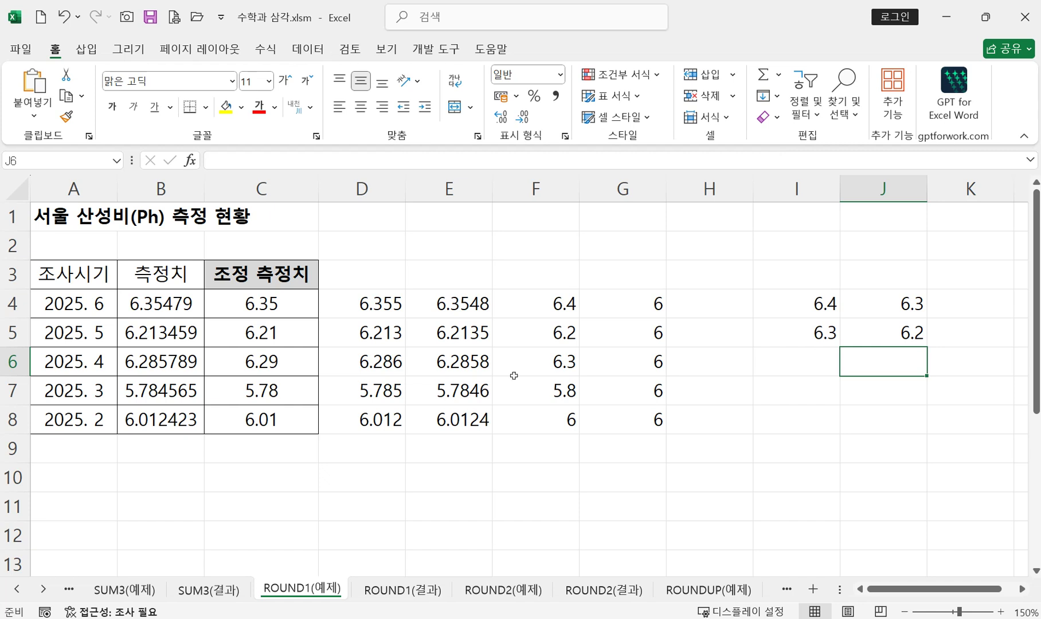
pyautogui.click(797, 340)
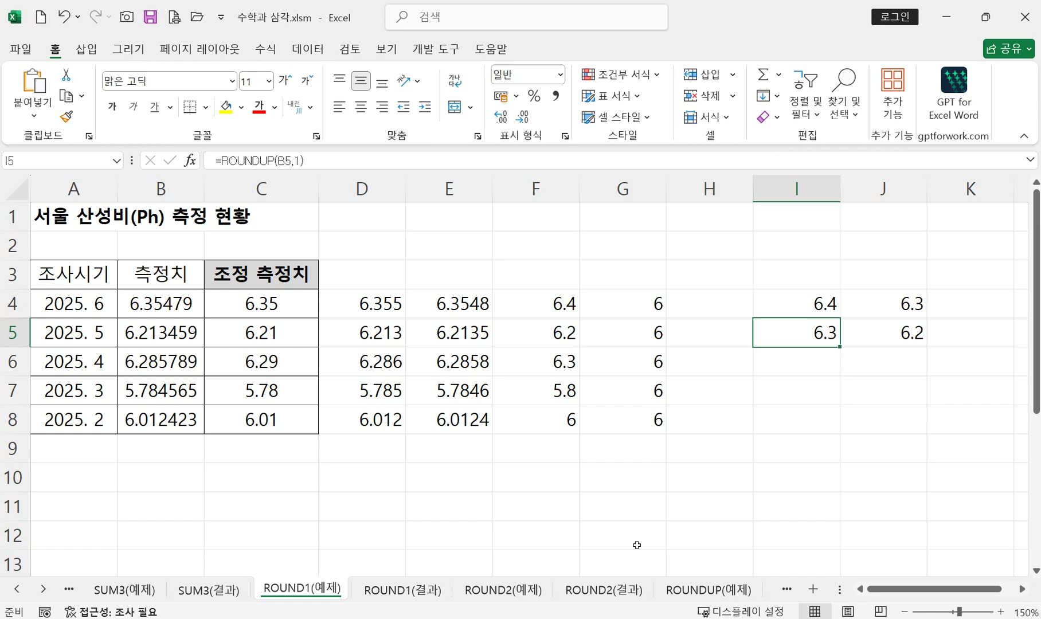
# - Switch to the ROUNDUP(예제) sheet and select the 매출액 values in D3:D8 to review them
pyautogui.click(702, 592)
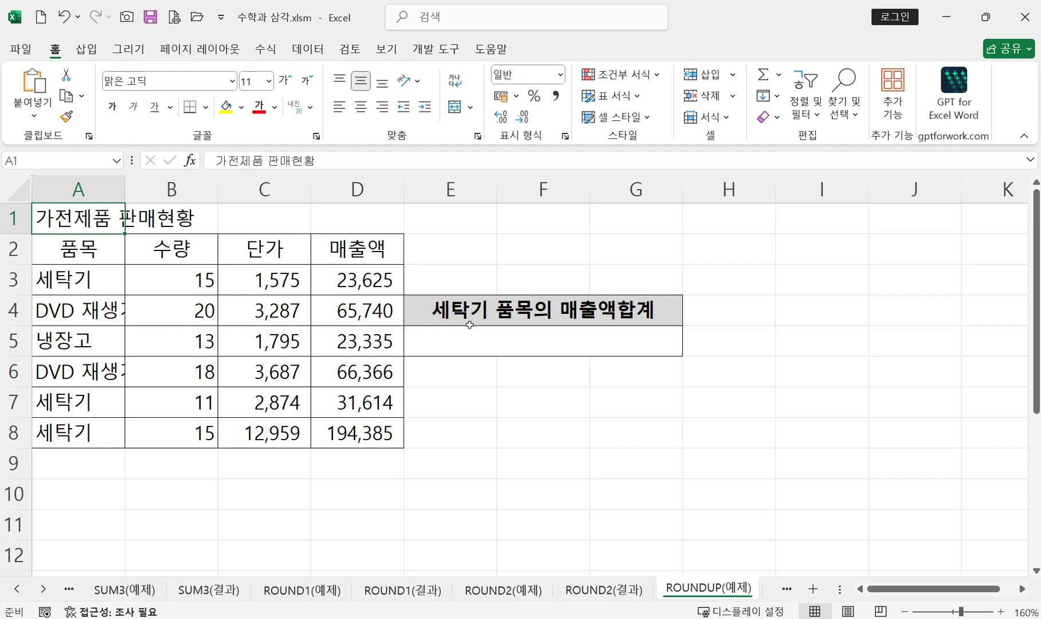
pyautogui.click(468, 349)
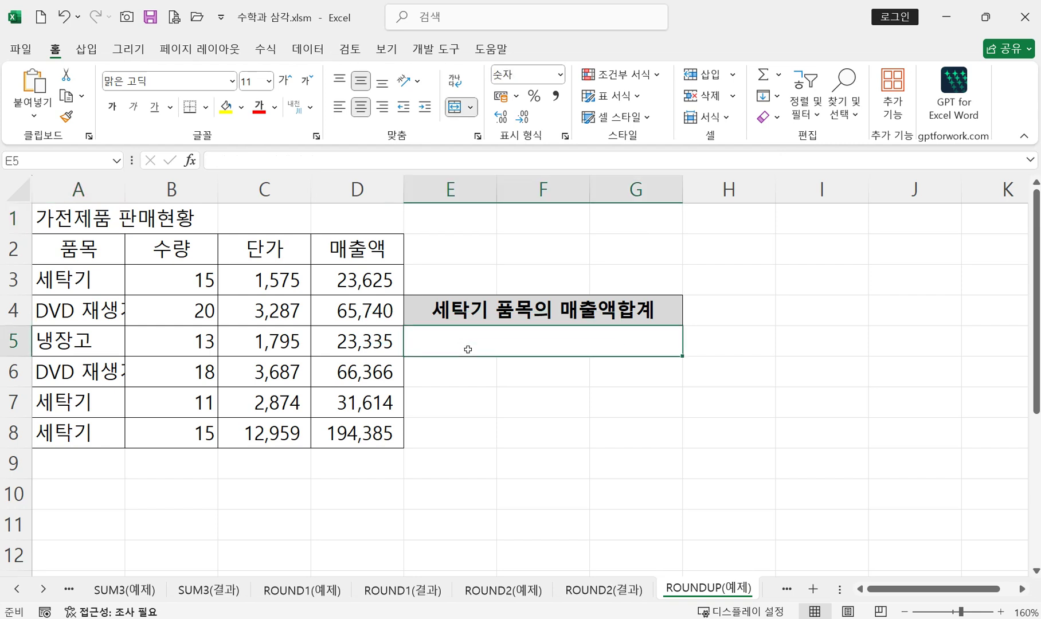
pyautogui.moveTo(367, 280); pyautogui.dragTo(359, 437)
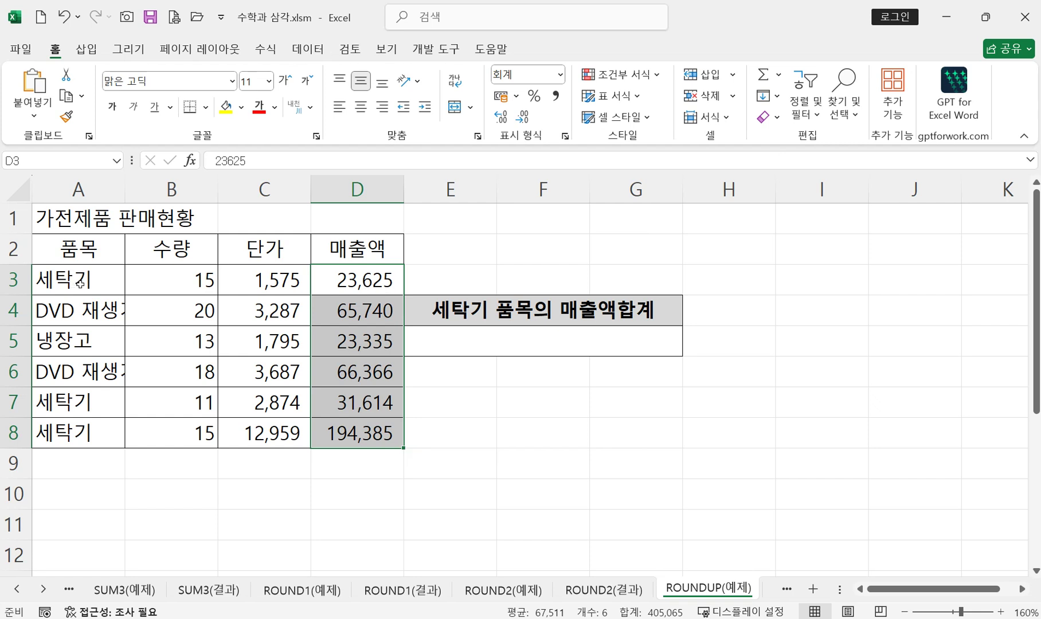
# - Start a DSUM formula in E5 under 세탁기 품목의 매출액합계 and open its function arguments
pyautogui.click(504, 341)
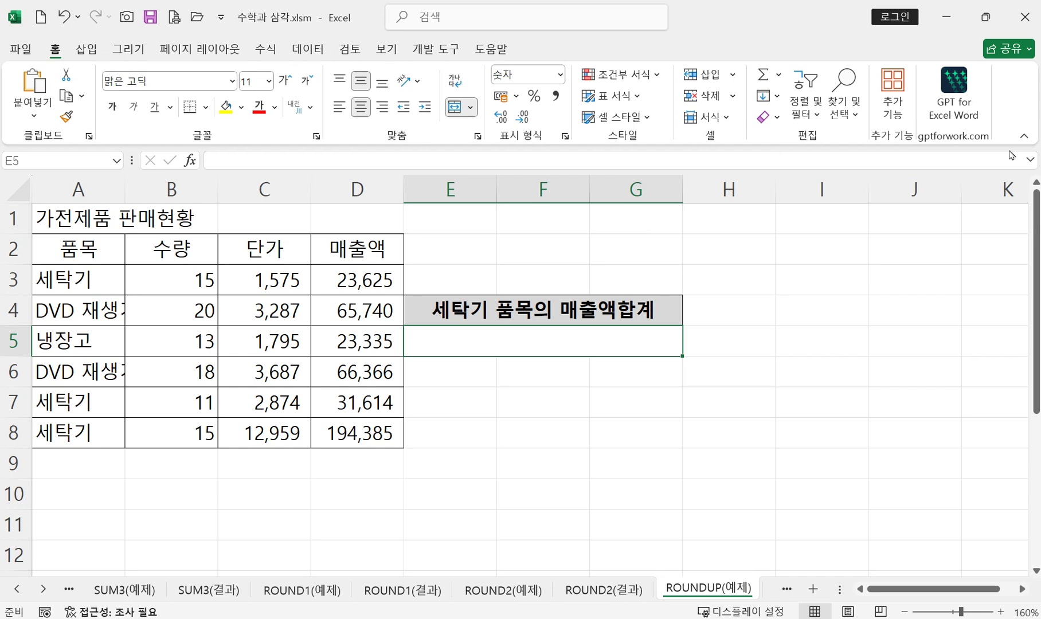
pyautogui.write('=')
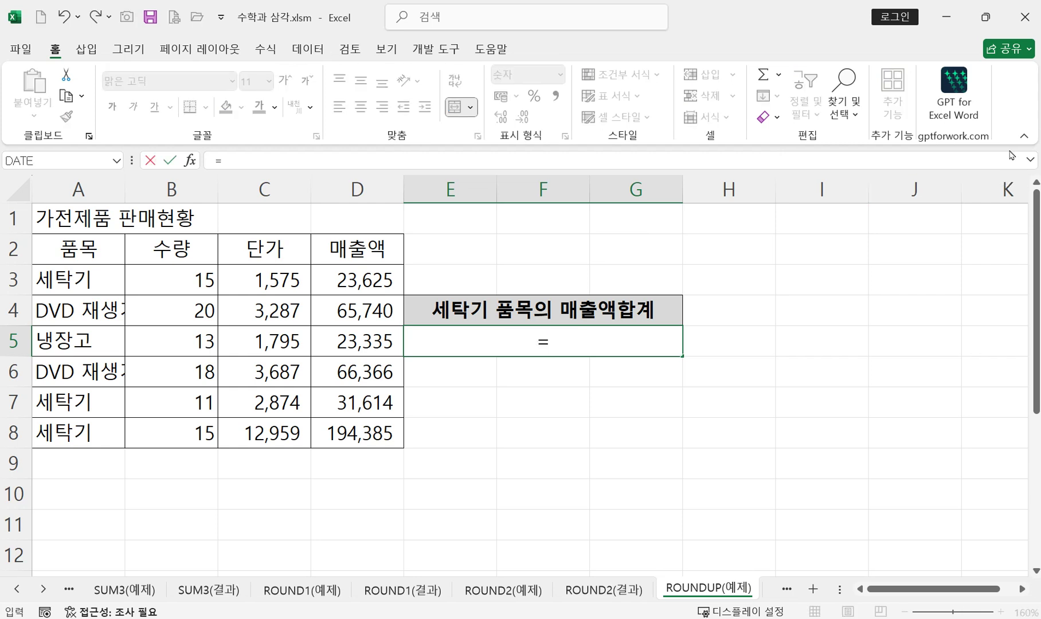
pyautogui.write('ds')
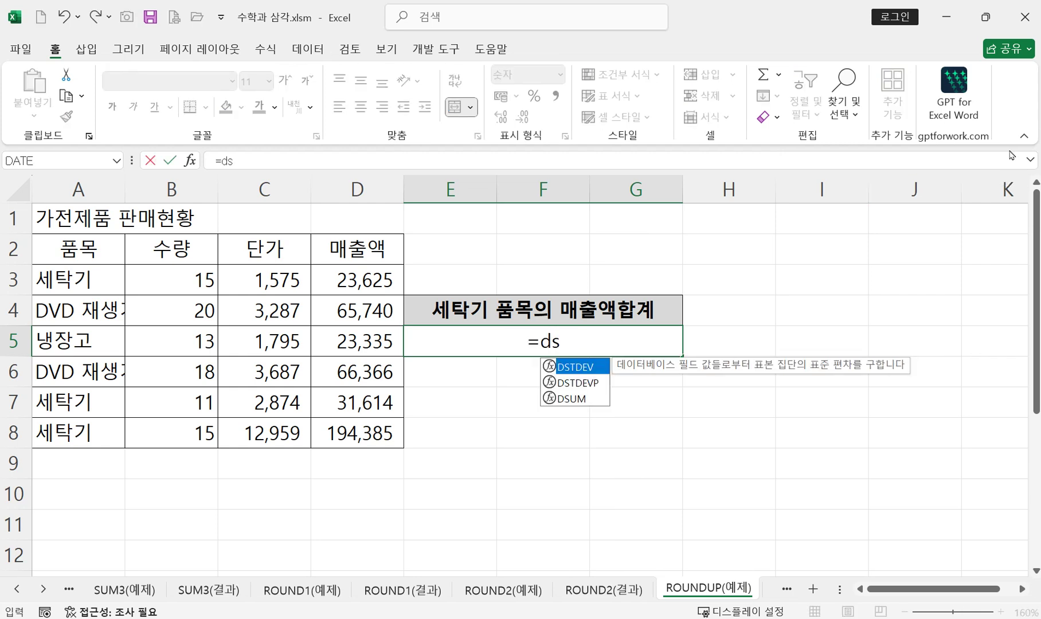
pyautogui.doubleClick(570, 397)
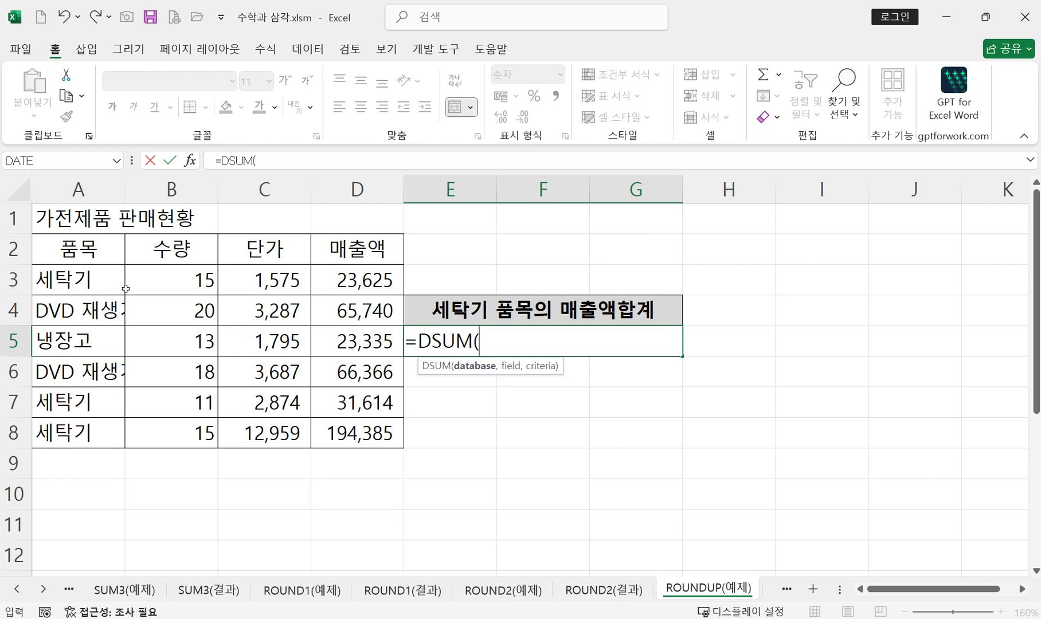
pyautogui.click(190, 161)
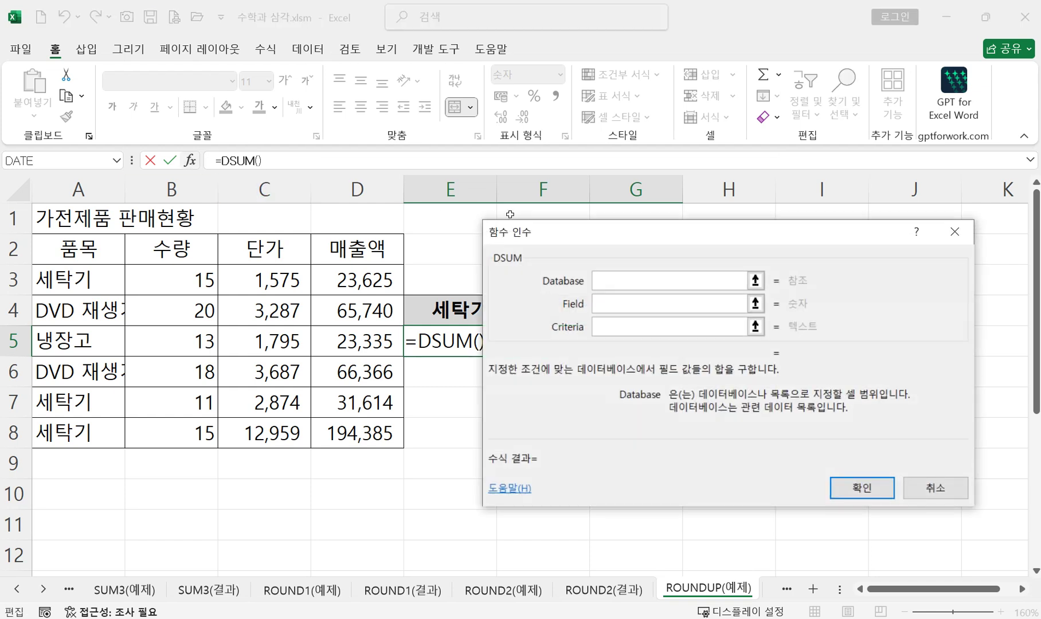
pyautogui.moveTo(544, 246); pyautogui.dragTo(560, 285)
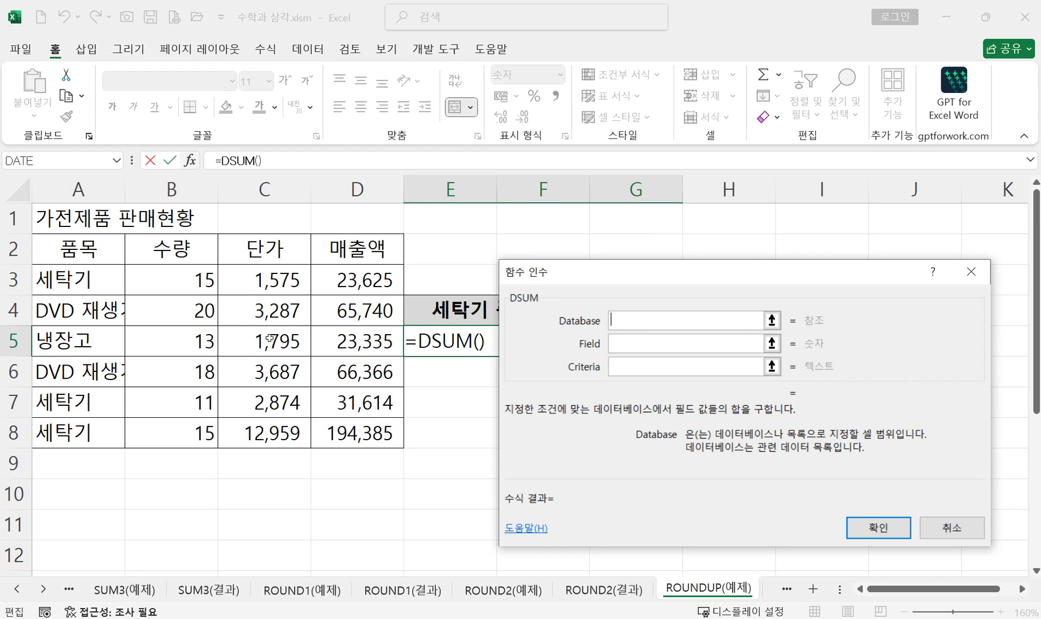
# - Complete the DSUM in E5 with database A2:D8, field D2 and criteria A2:A3
pyautogui.moveTo(68, 251); pyautogui.dragTo(344, 436)
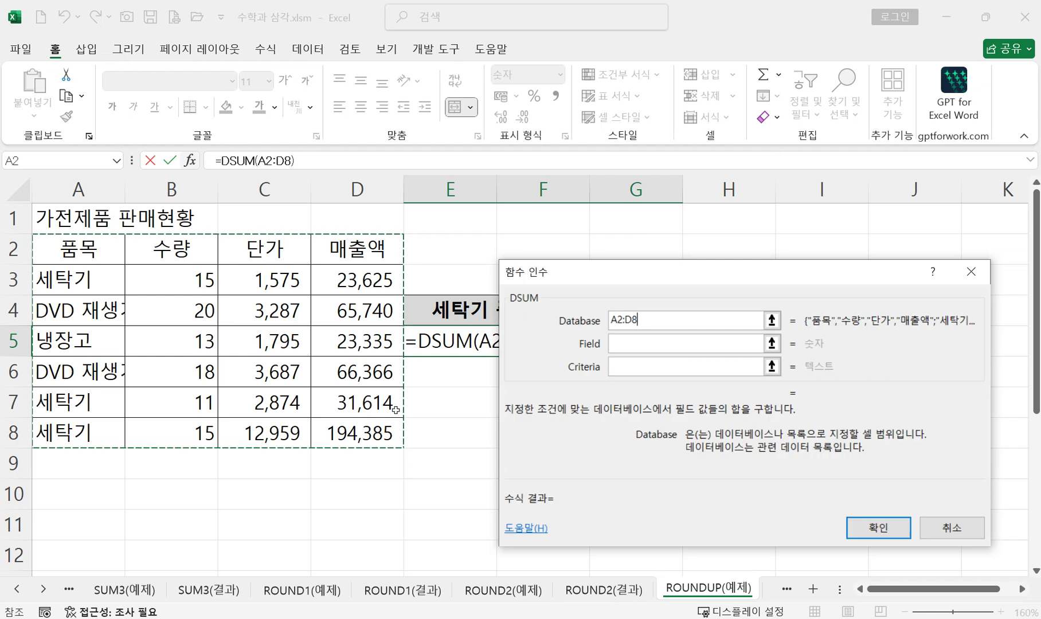
pyautogui.click(629, 344)
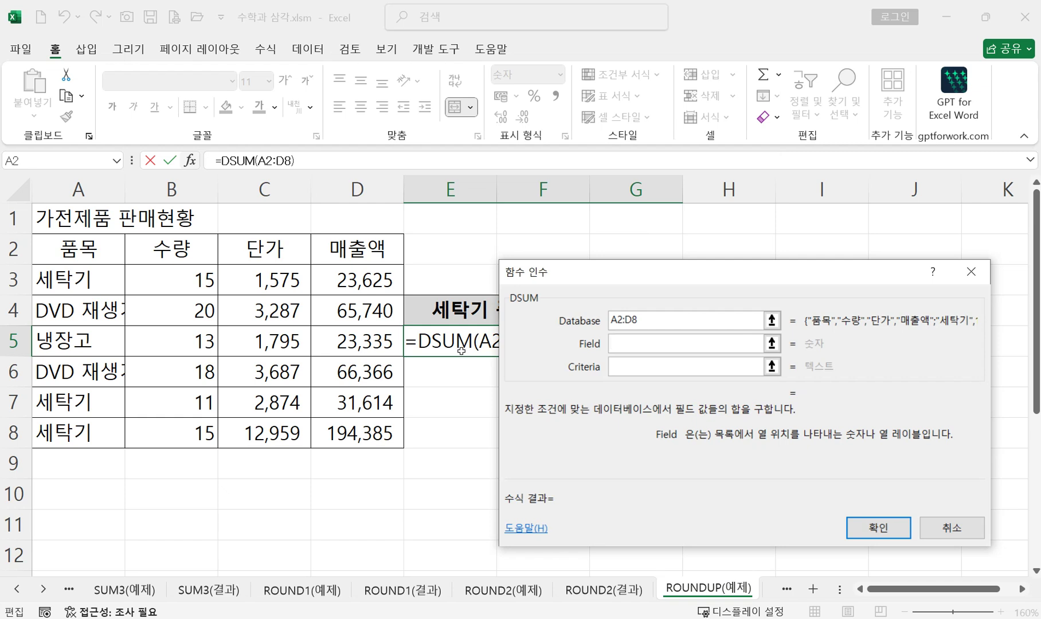
pyautogui.click(354, 256)
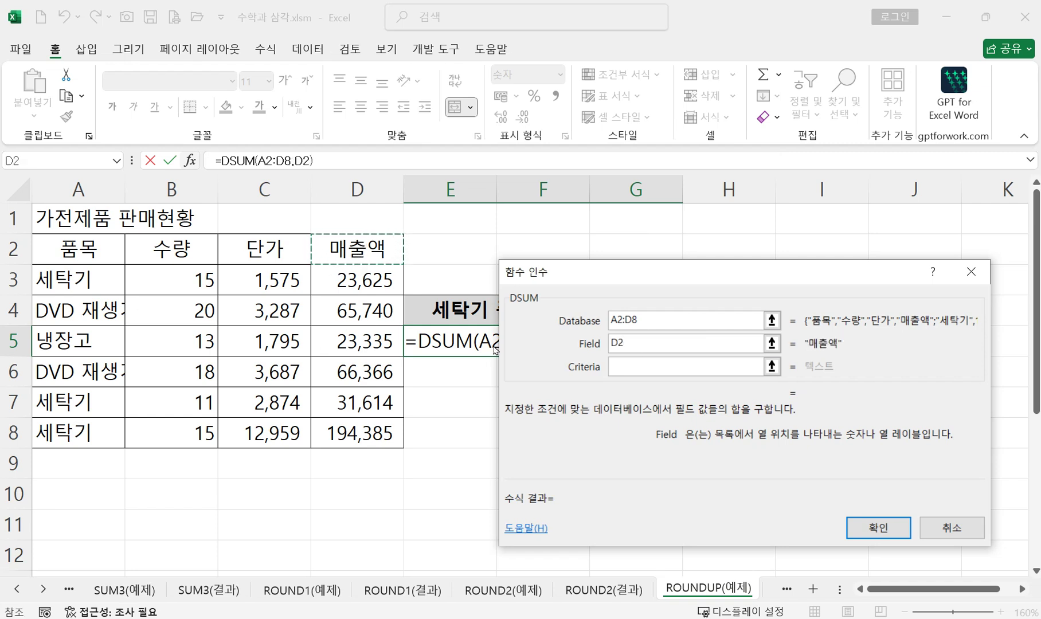
pyautogui.click(661, 367)
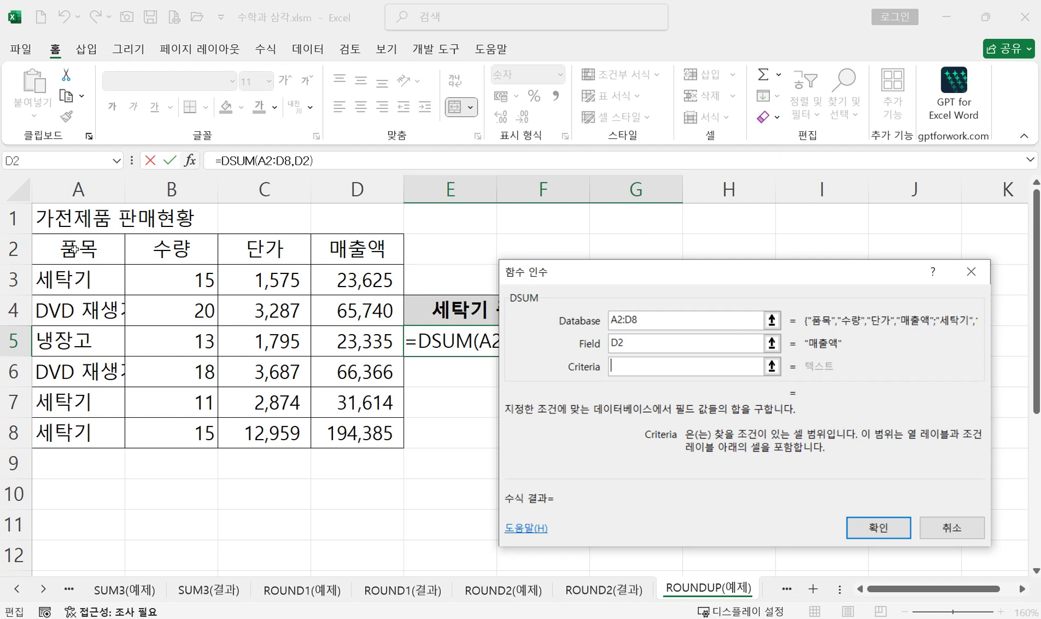
pyautogui.moveTo(73, 248); pyautogui.dragTo(73, 277)
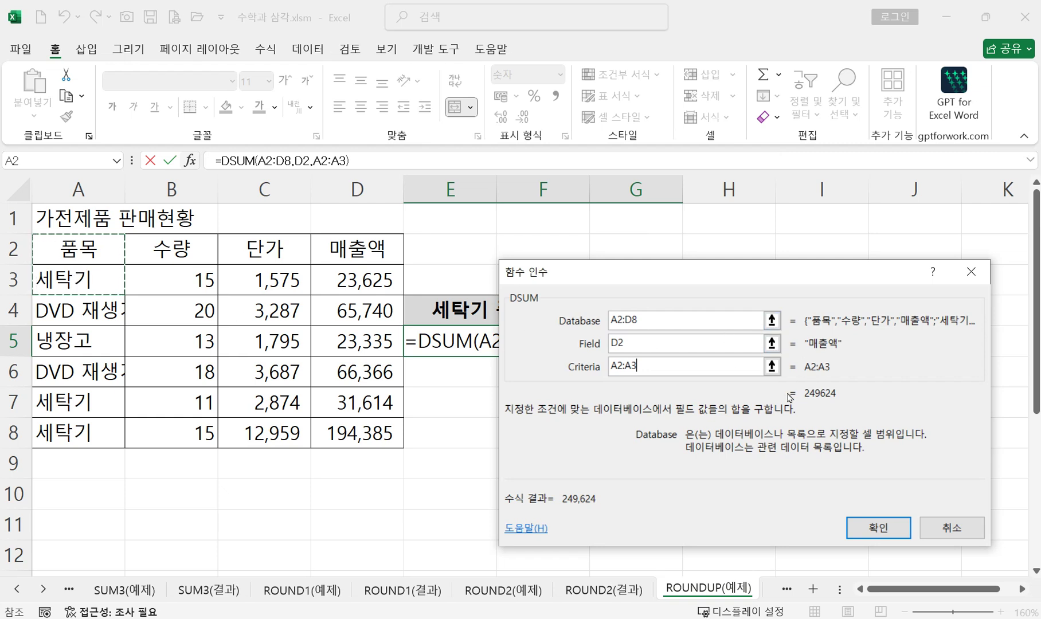
pyautogui.click(879, 528)
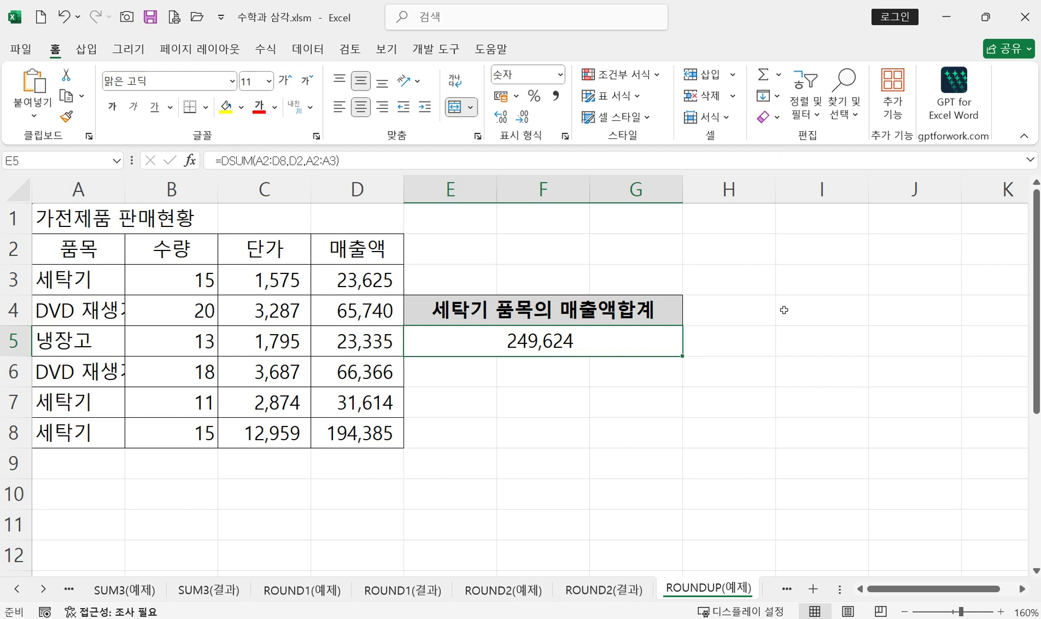
# - Reopen the DSUM formula in E5 and review its database, field and criteria arguments
pyautogui.doubleClick(541, 344)
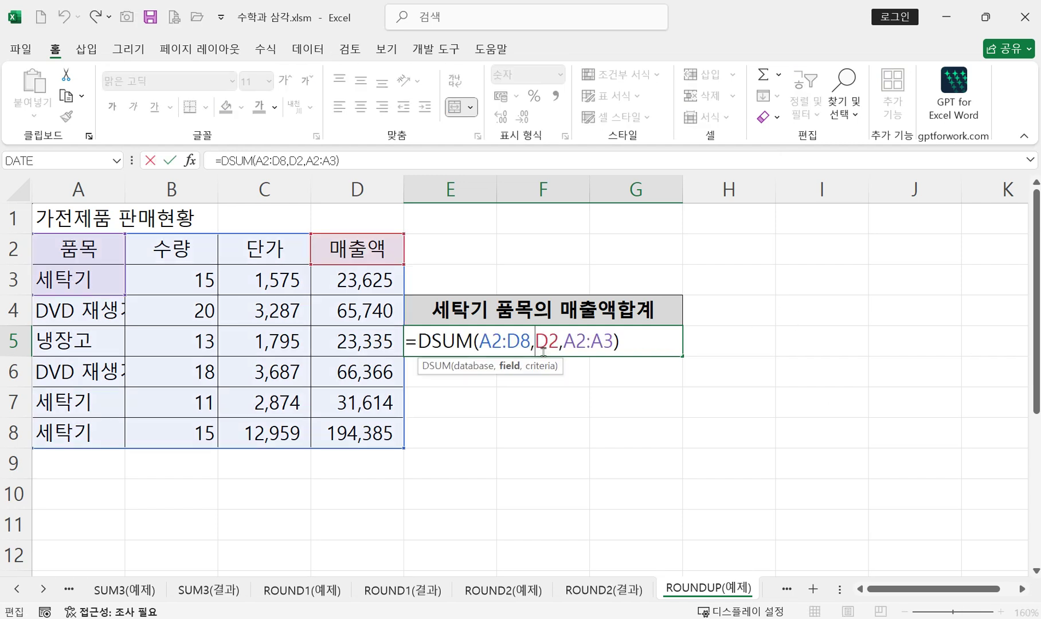
pyautogui.click(450, 343)
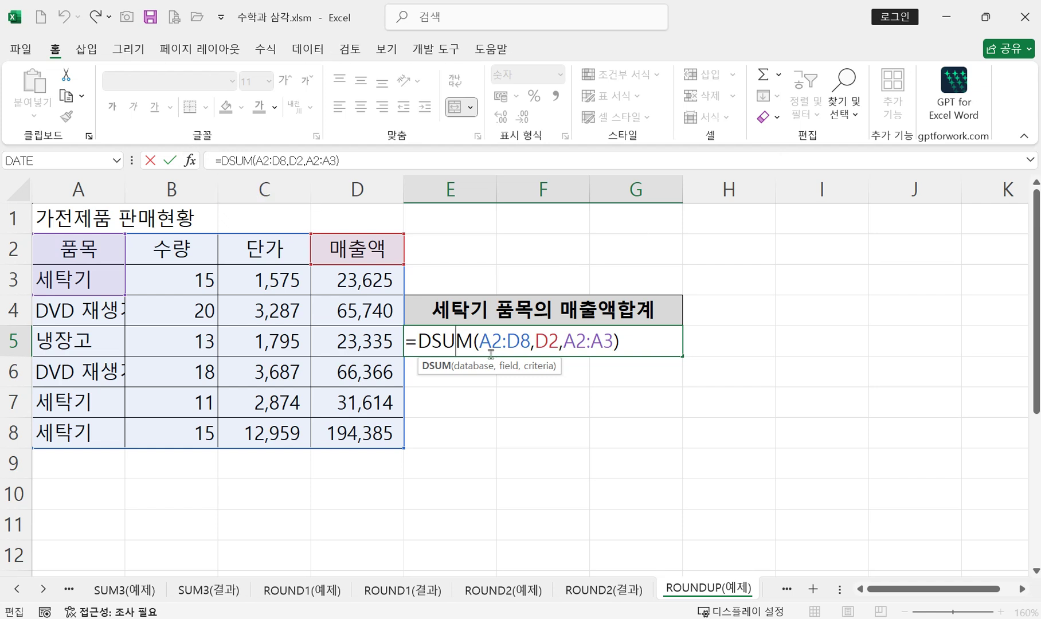
pyautogui.click(191, 162)
pyautogui.click(664, 319)
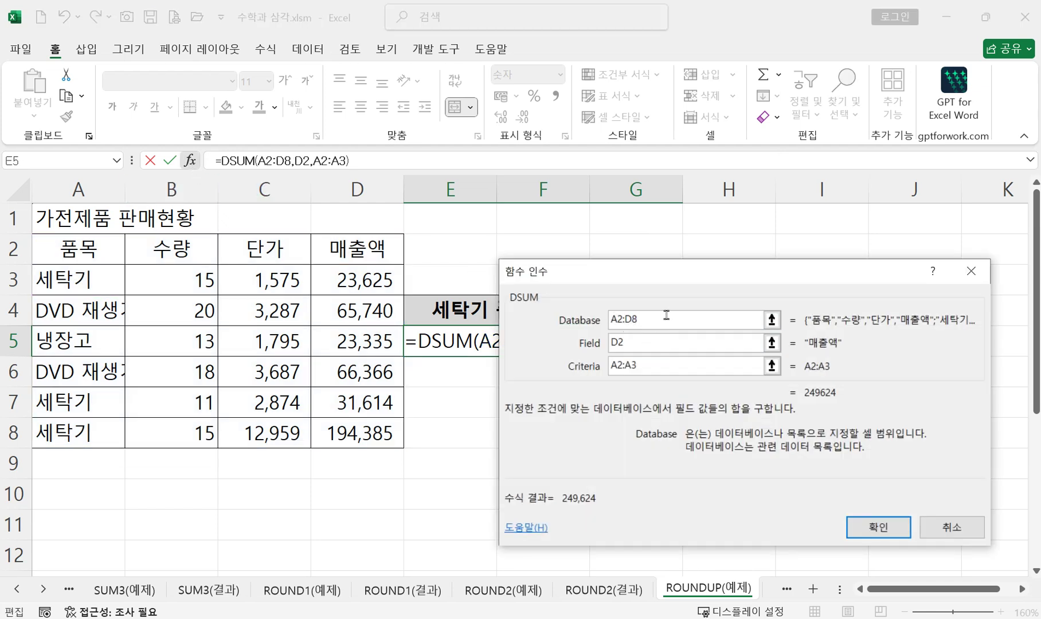
pyautogui.moveTo(654, 275); pyautogui.dragTo(786, 258)
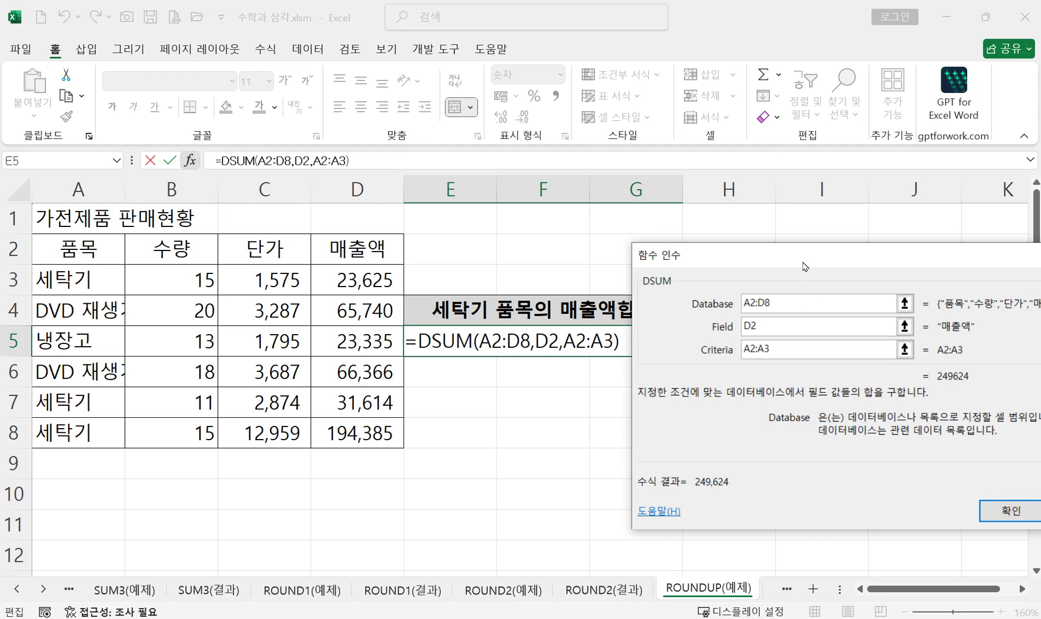
pyautogui.moveTo(807, 269); pyautogui.dragTo(664, 224)
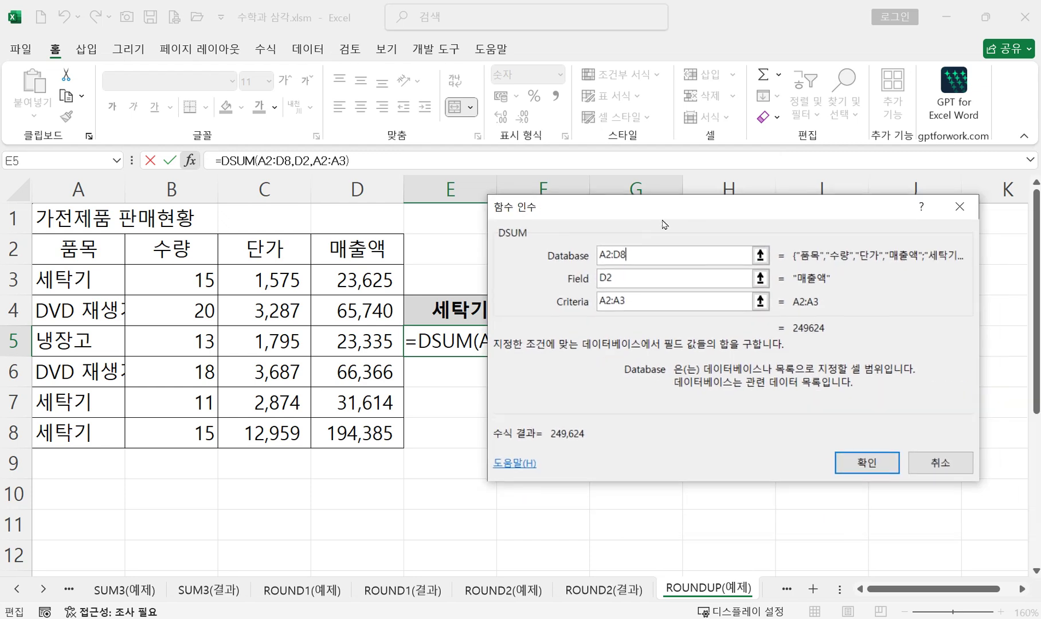
pyautogui.click(865, 463)
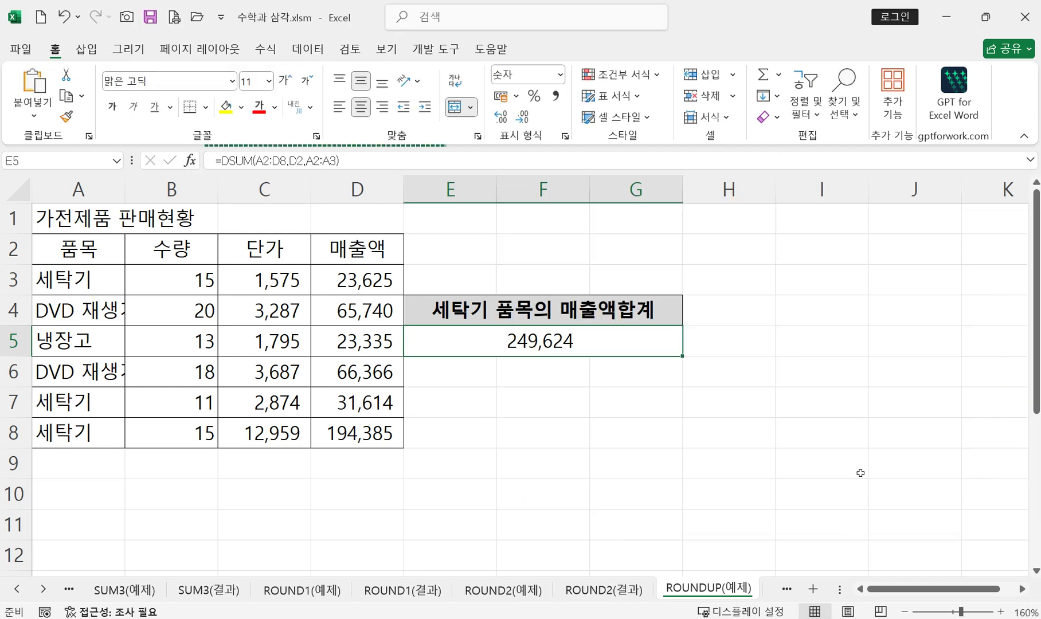
# - Wrap the DSUM formula in E5 in a ROUNDUP function with num_digits set to -3
pyautogui.doubleClick(566, 339)
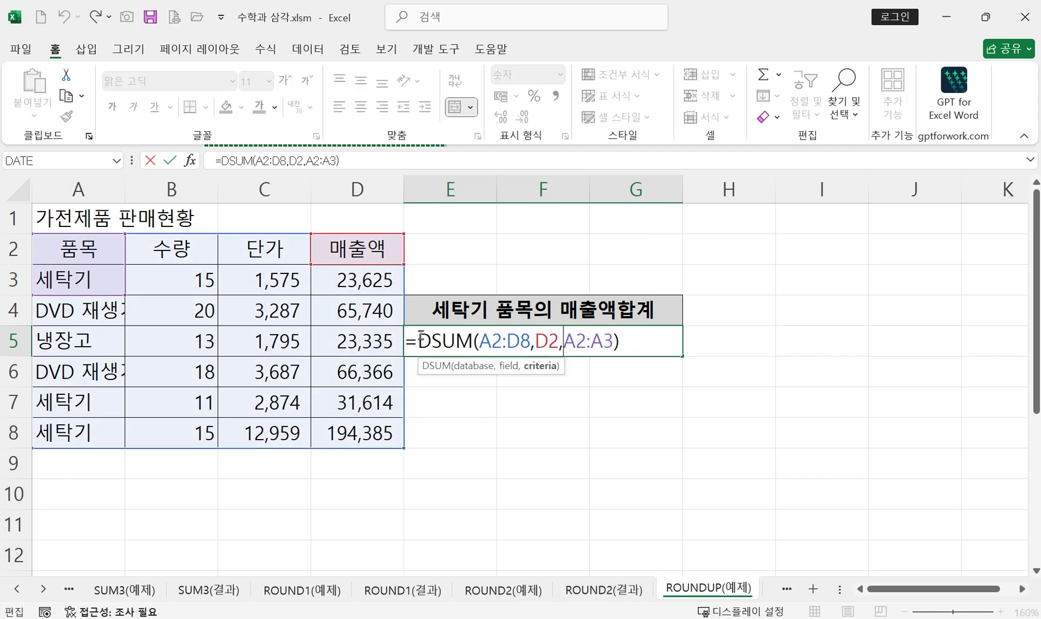
pyautogui.click(420, 341)
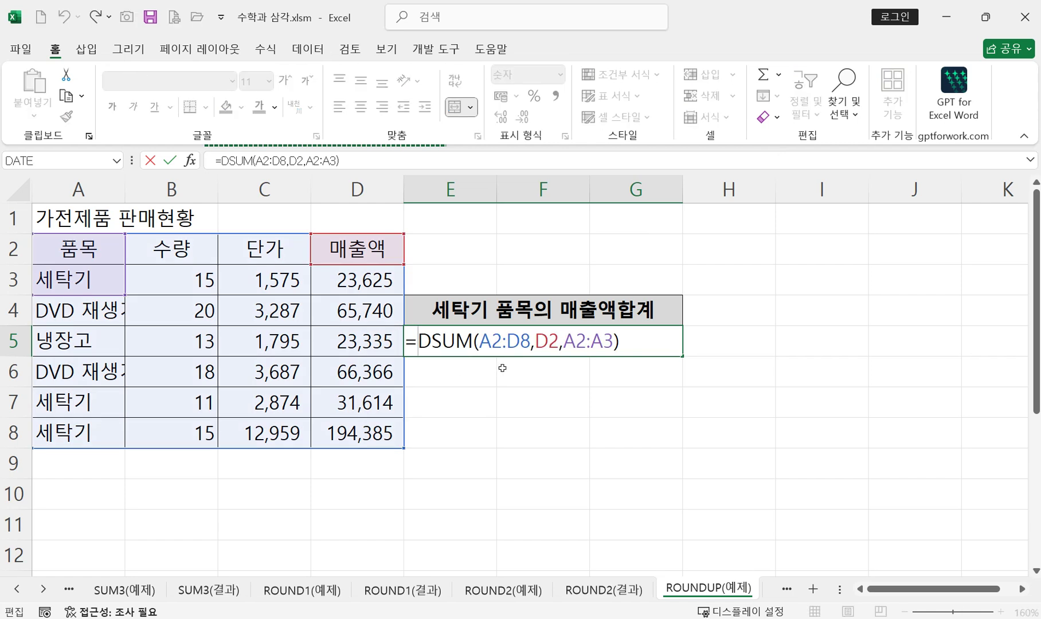
pyautogui.write('roun')
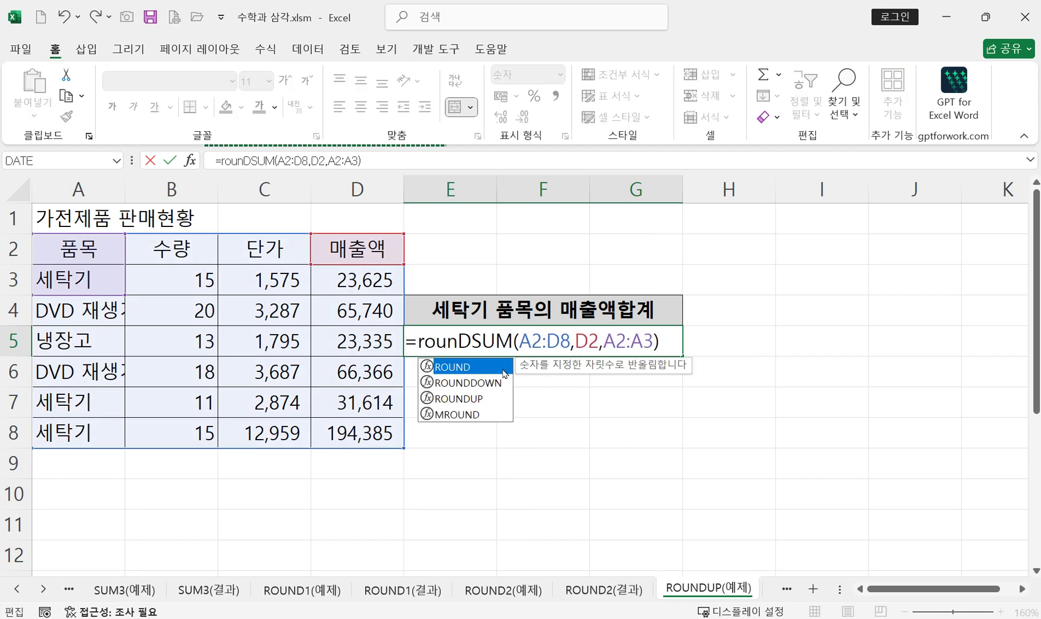
pyautogui.doubleClick(471, 398)
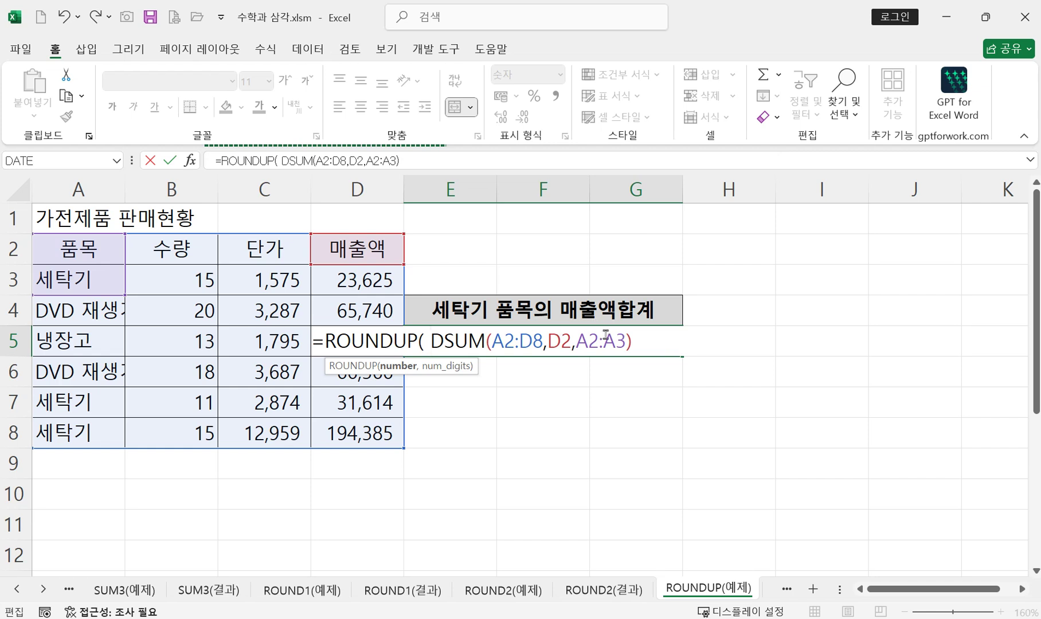
pyautogui.click(657, 341)
pyautogui.write(',')
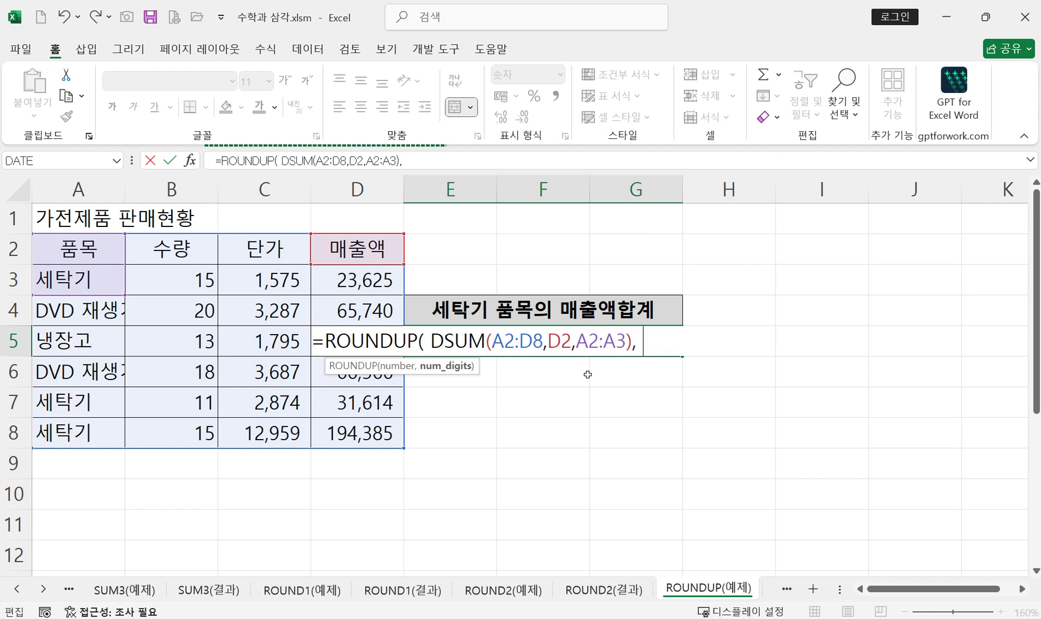
pyautogui.write('-3 )')
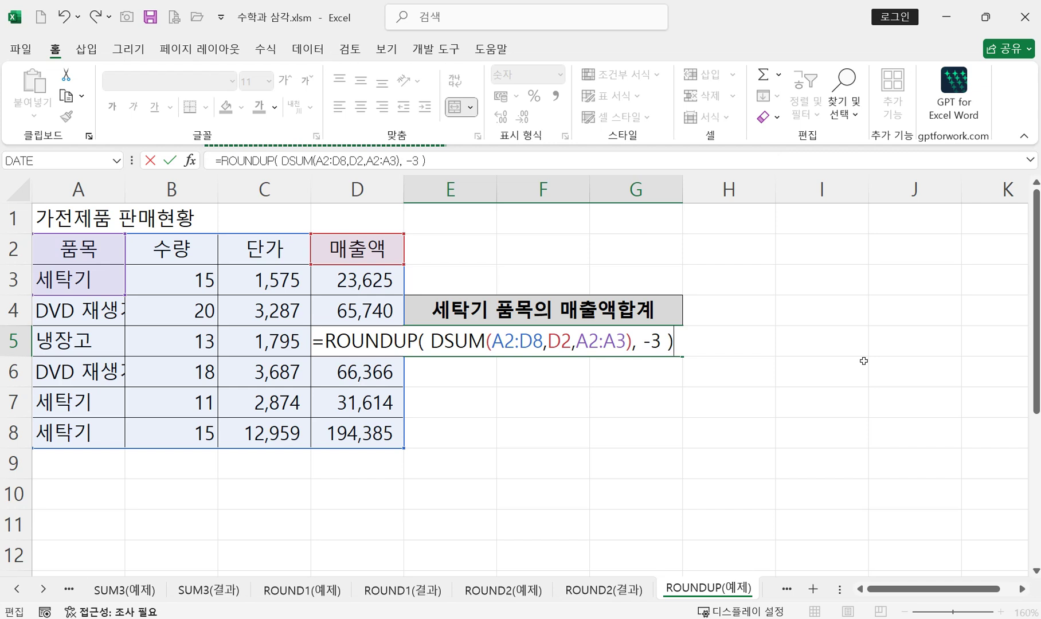
pyautogui.press('Return')
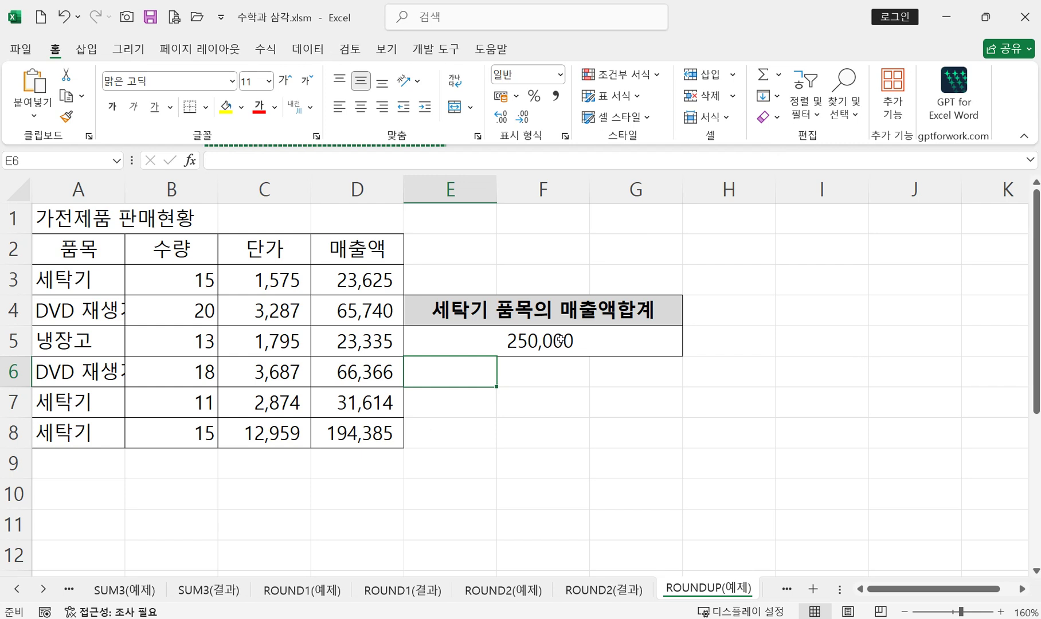
# - Change the ROUNDUP num_digits in E5 to -2 to round up to the hundreds
pyautogui.doubleClick(561, 340)
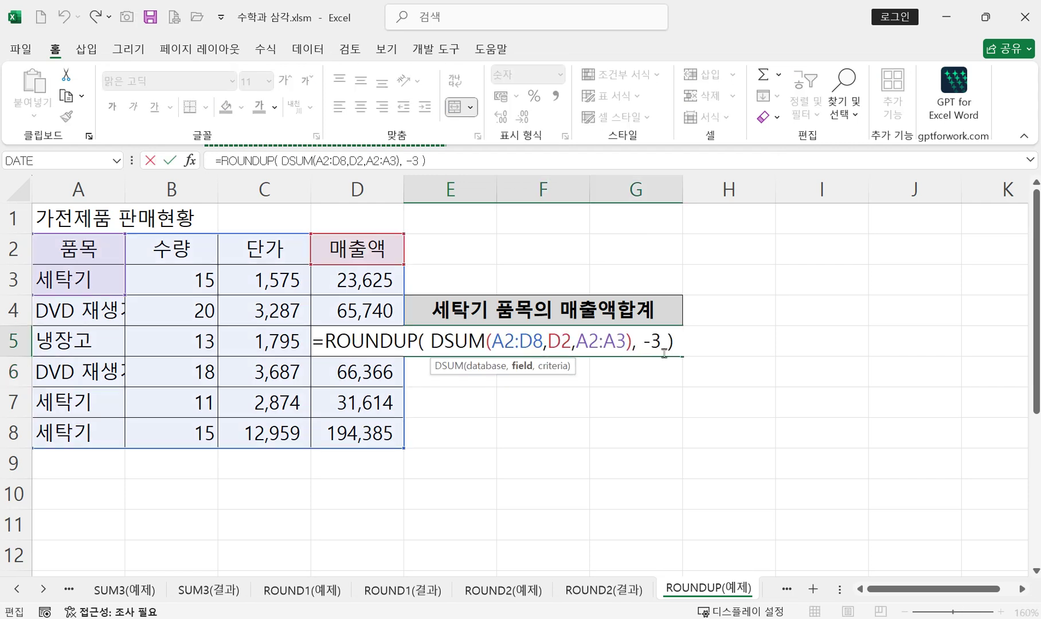
pyautogui.moveTo(661, 343); pyautogui.dragTo(652, 343)
pyautogui.write('2')
pyautogui.press('Return')
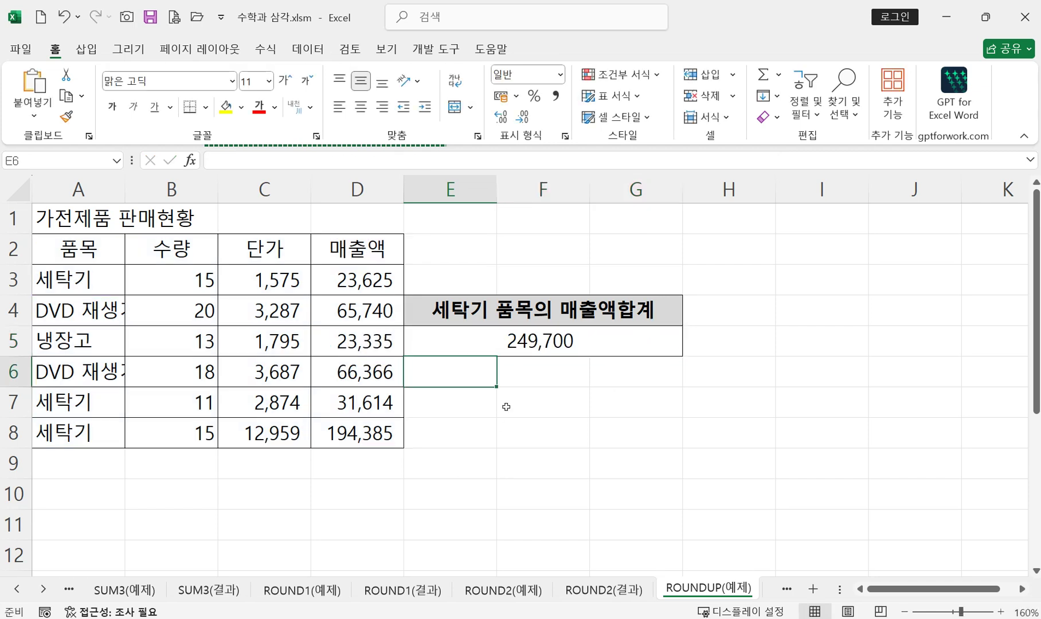
# - Set the num_digits argument of the ROUNDUP formula in E5 to -1
pyautogui.doubleClick(565, 340)
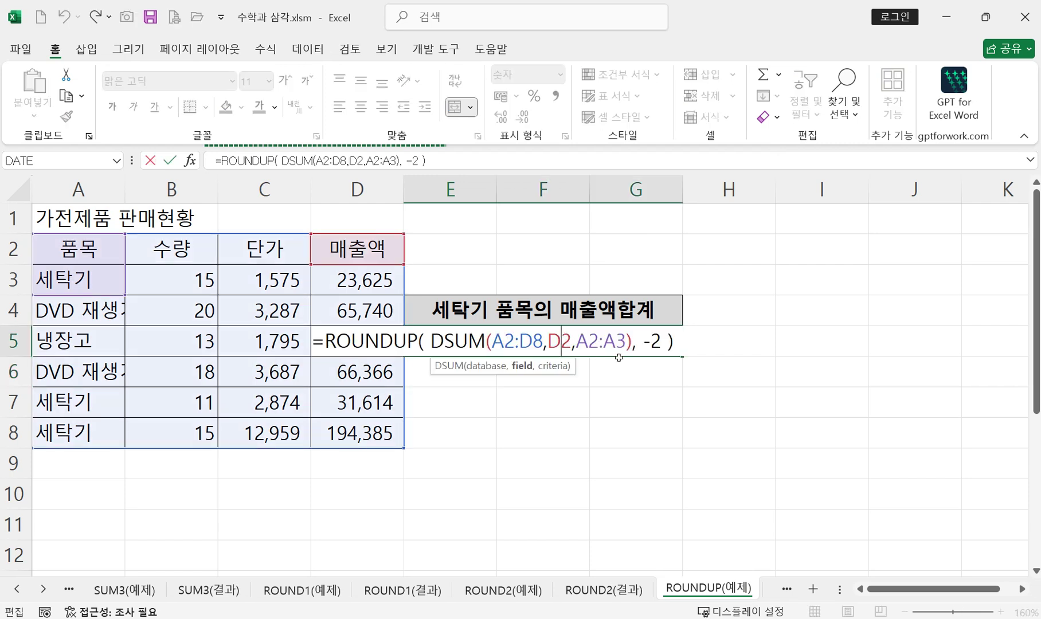
pyautogui.click(659, 341)
pyautogui.press('BackSpace')
pyautogui.write('1')
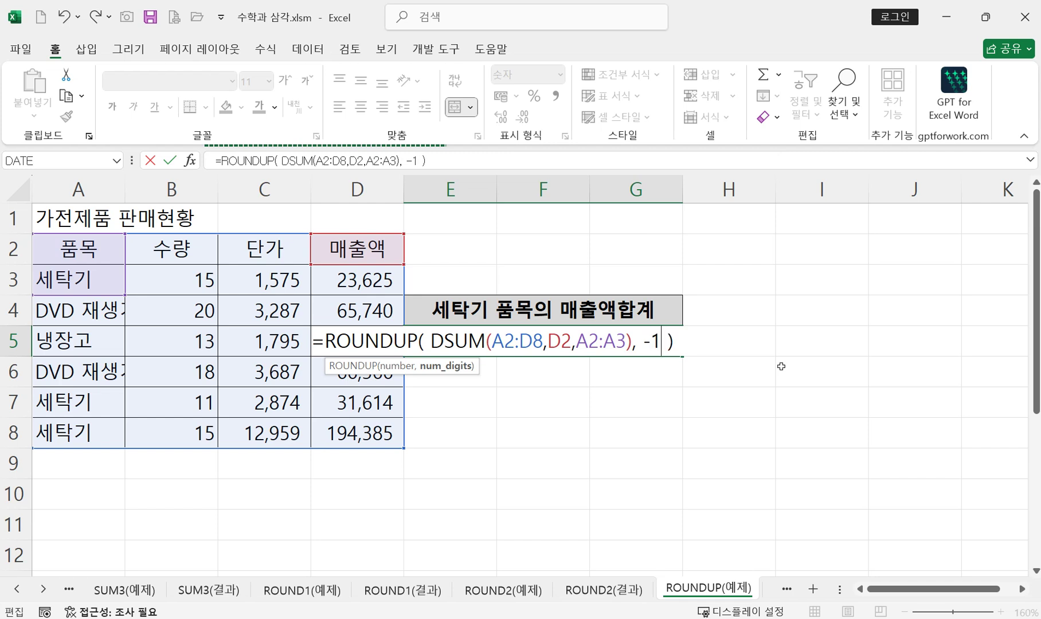
pyautogui.press('Return')
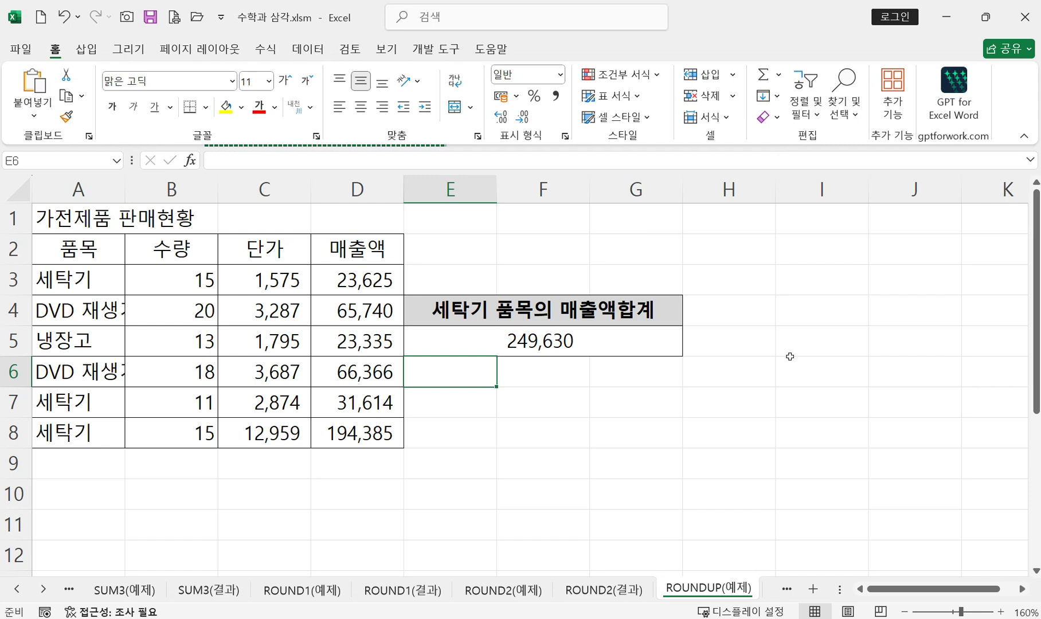
# - Edit the ROUNDUP formula in E5 so that num_digits is -4
pyautogui.click(568, 342)
pyautogui.doubleClick(569, 342)
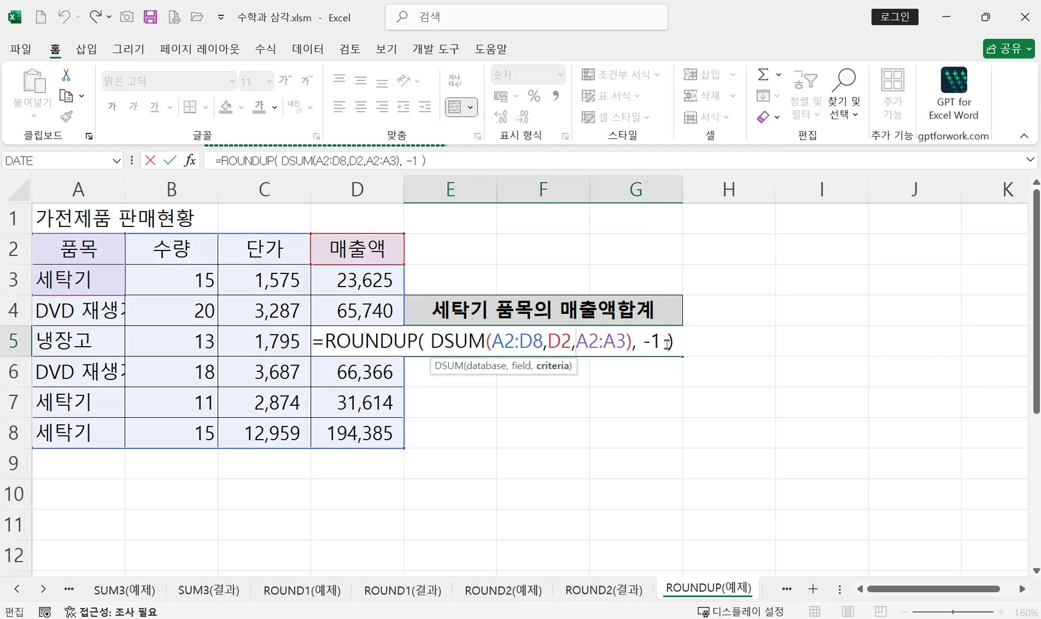
pyautogui.doubleClick(663, 342)
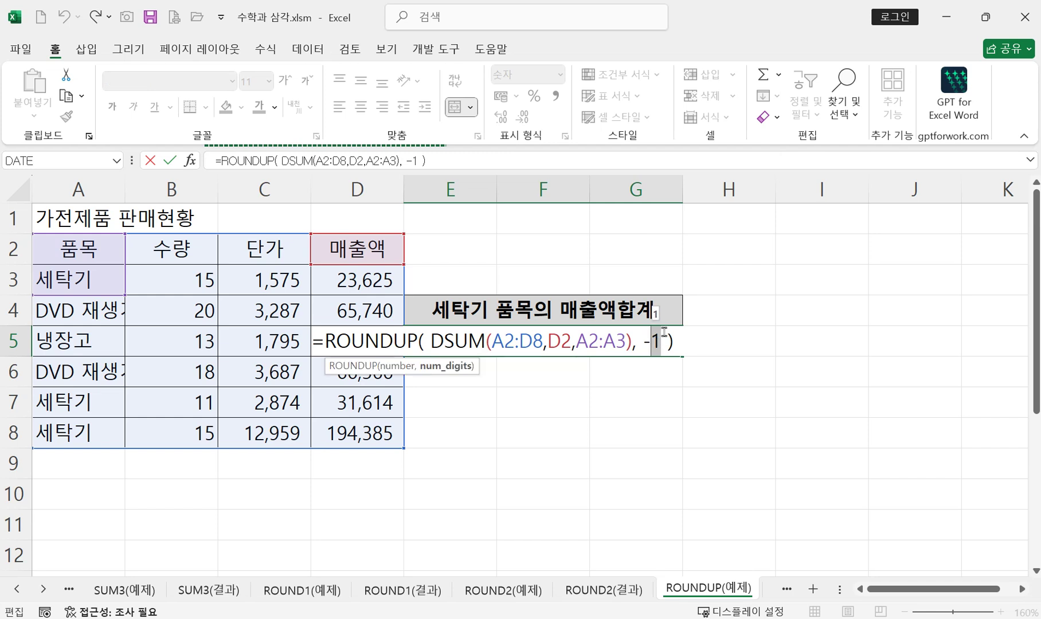
pyautogui.write('4')
pyautogui.press('Return')
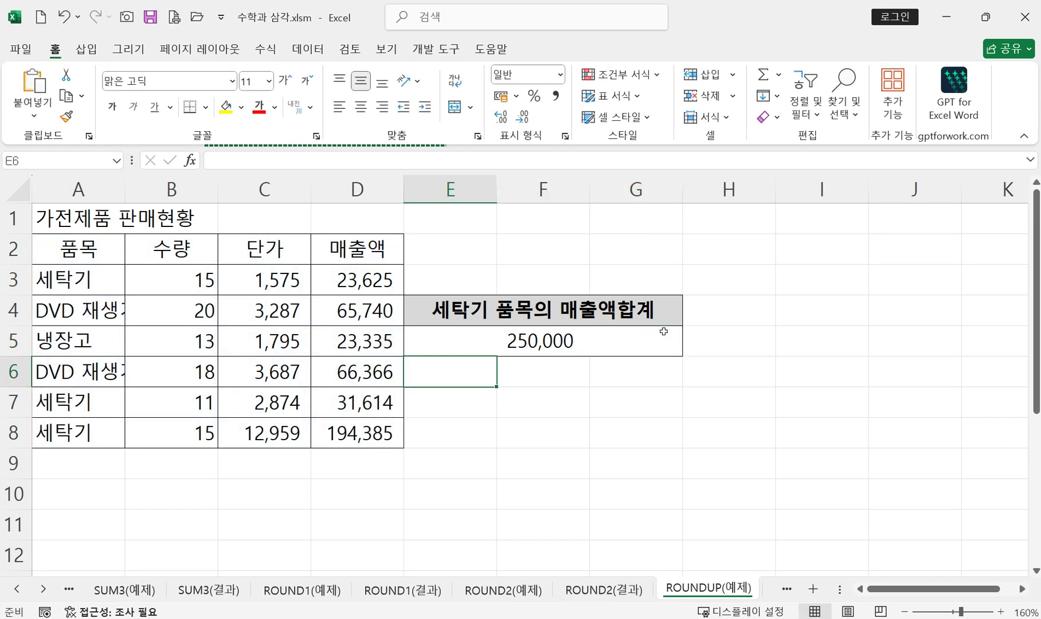
# - Review the num_digits argument of the ROUNDUP formula in E5 and change it to -3
pyautogui.doubleClick(539, 348)
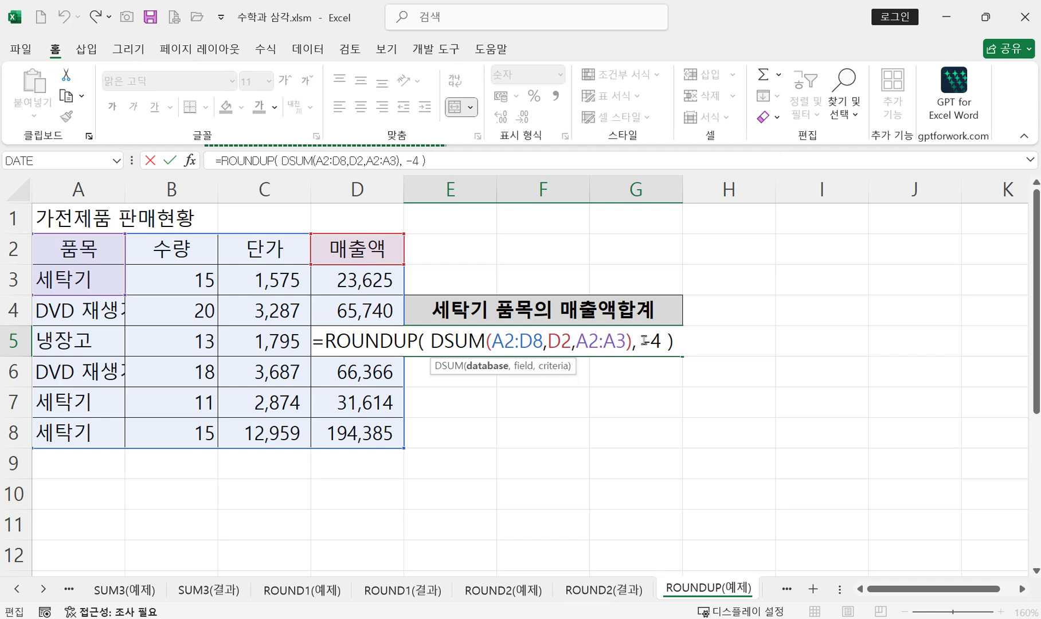
pyautogui.moveTo(644, 341); pyautogui.dragTo(663, 340)
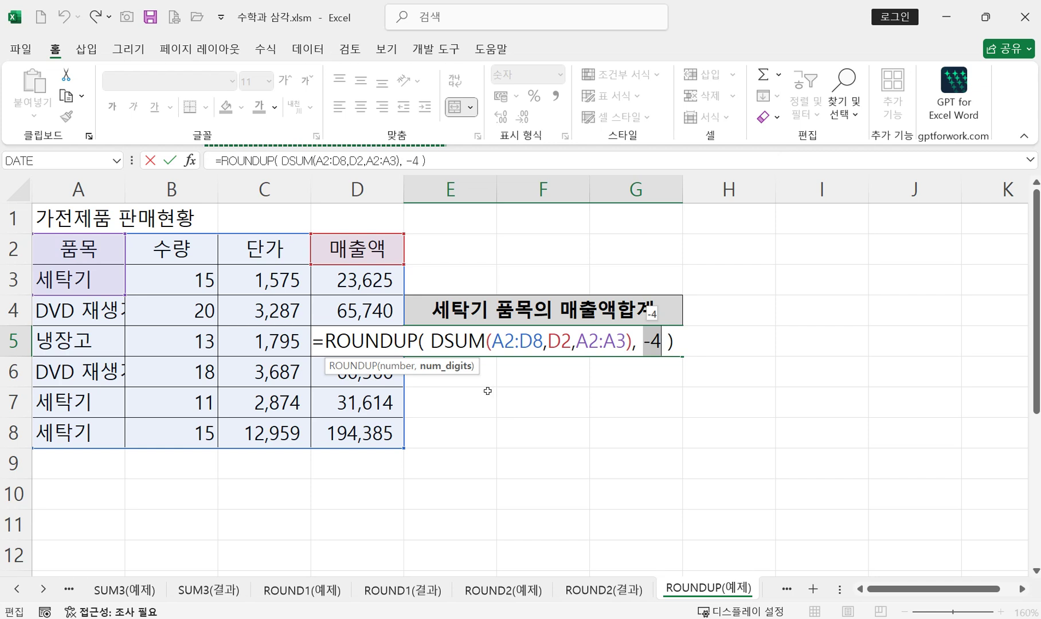
pyautogui.click(662, 343)
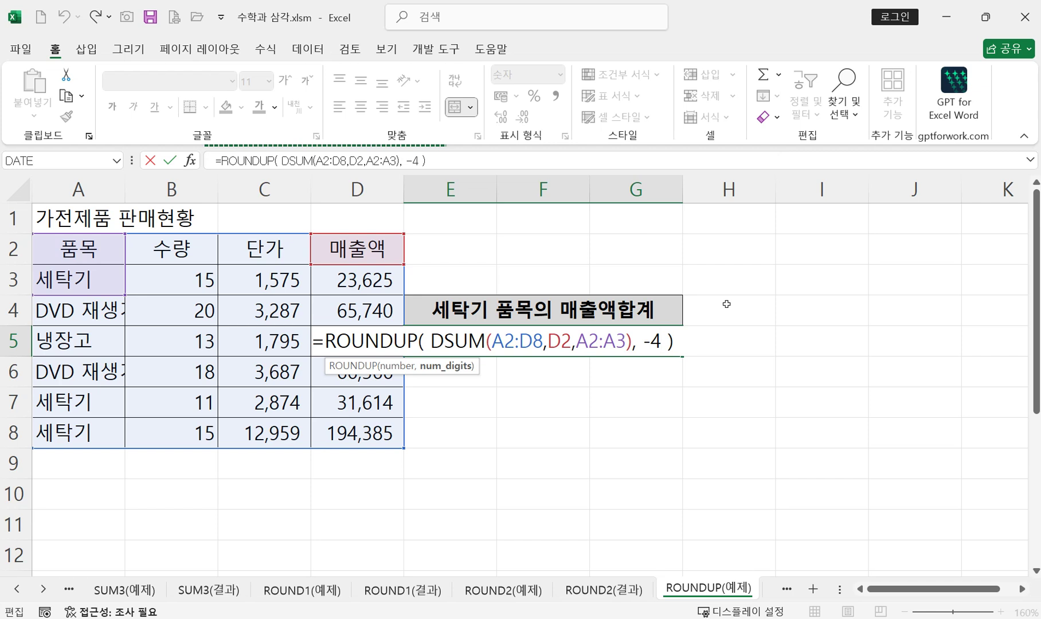
pyautogui.press('BackSpace')
pyautogui.write('3')
pyautogui.press('Return')
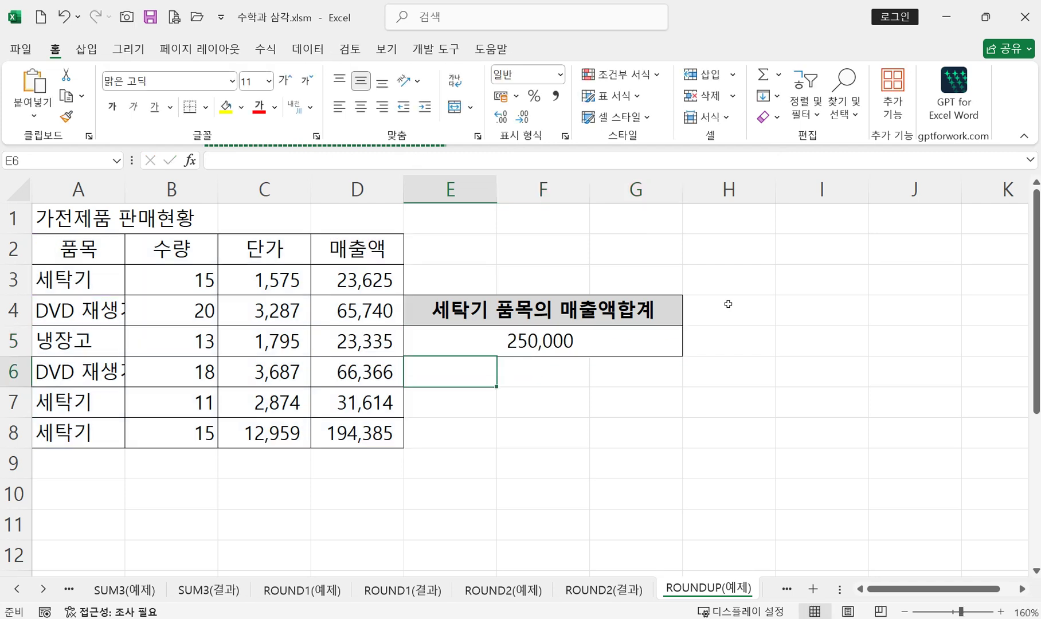
# - Edit the ROUNDUP formula in E5 again, setting num_digits to -2
pyautogui.click(524, 338)
pyautogui.doubleClick(530, 343)
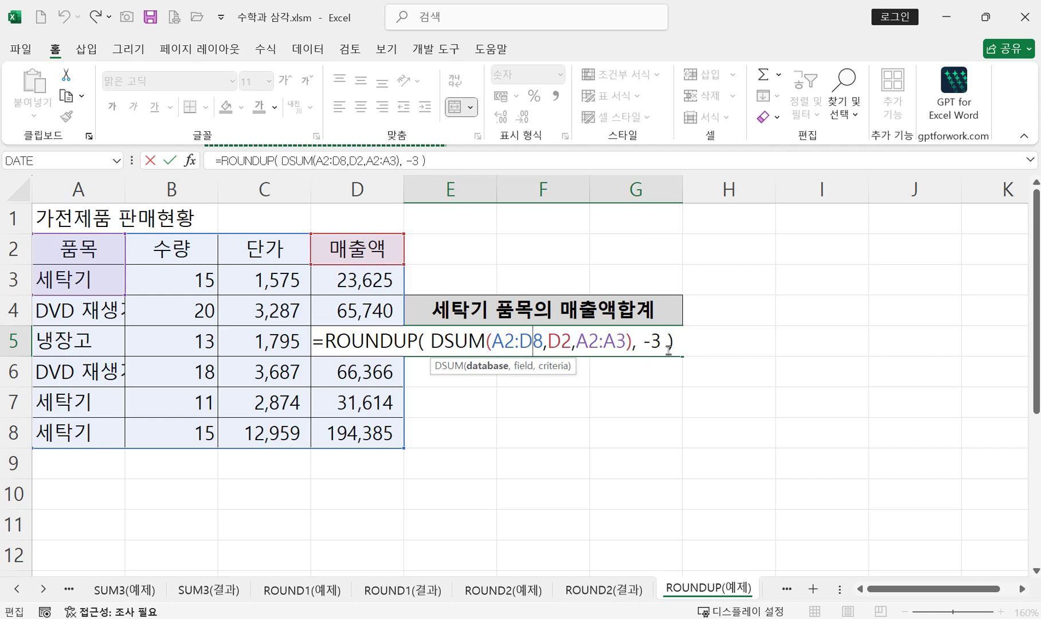
pyautogui.doubleClick(659, 340)
pyautogui.write('2')
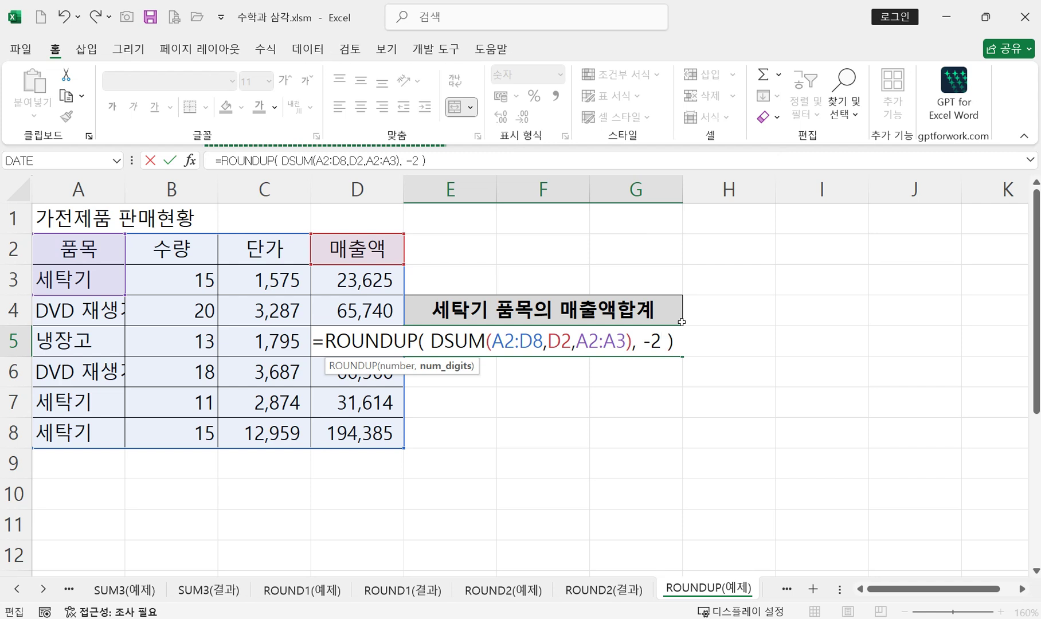
pyautogui.press('Return')
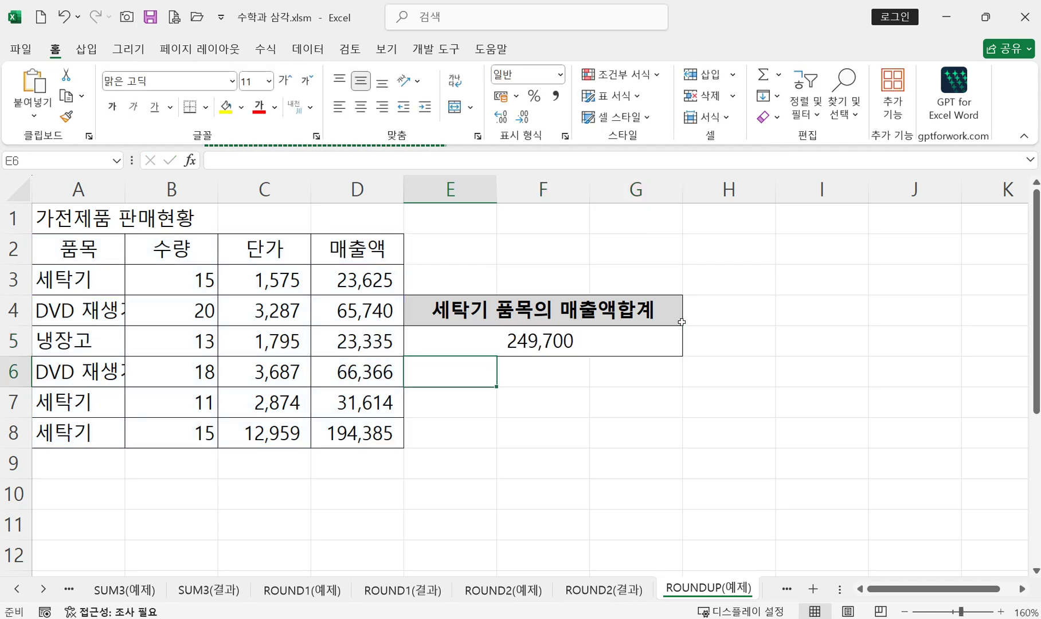
# - Change num_digits in the E5 ROUNDUP formula to -1 to round up to the tens
pyautogui.doubleClick(567, 340)
pyautogui.doubleClick(652, 341)
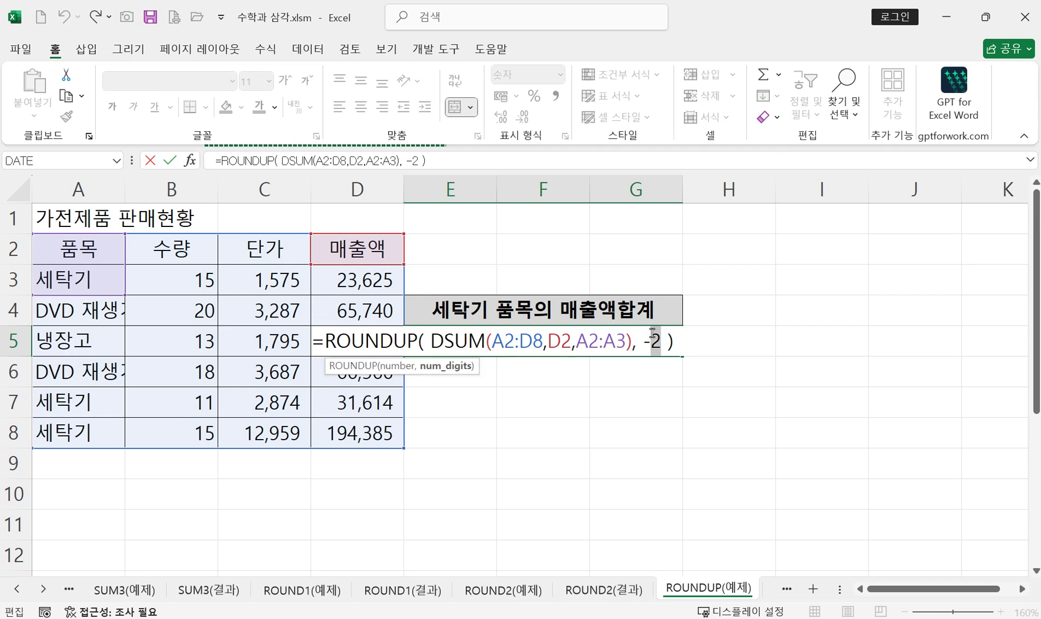
pyautogui.write('1')
pyautogui.press('Return')
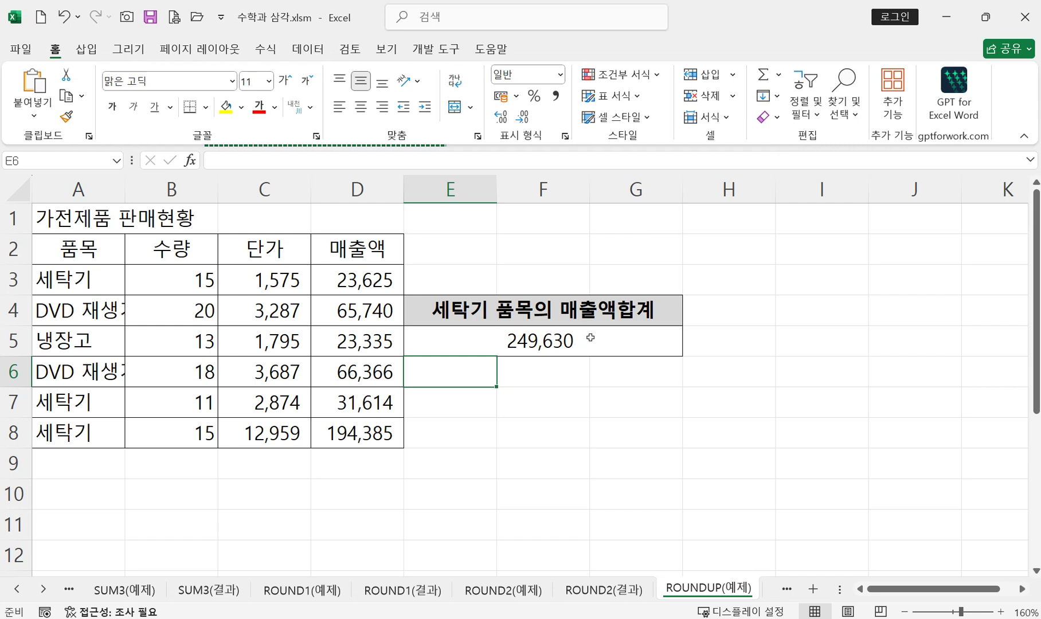
# - Set the ROUNDUP num_digits in E5 to -2, then reopen the formula to review it
pyautogui.doubleClick(585, 343)
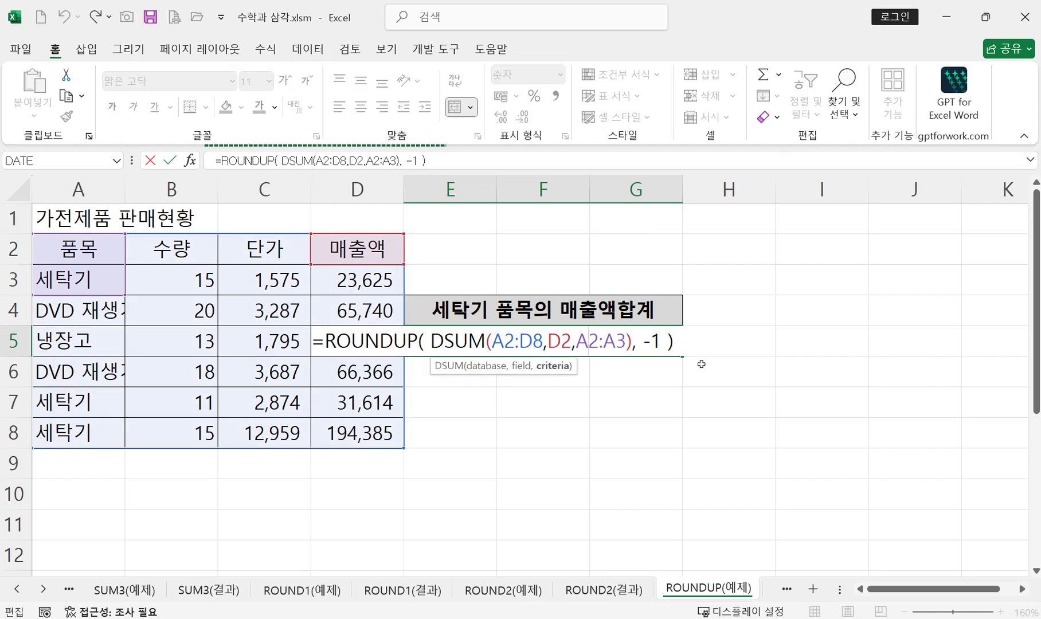
pyautogui.doubleClick(656, 343)
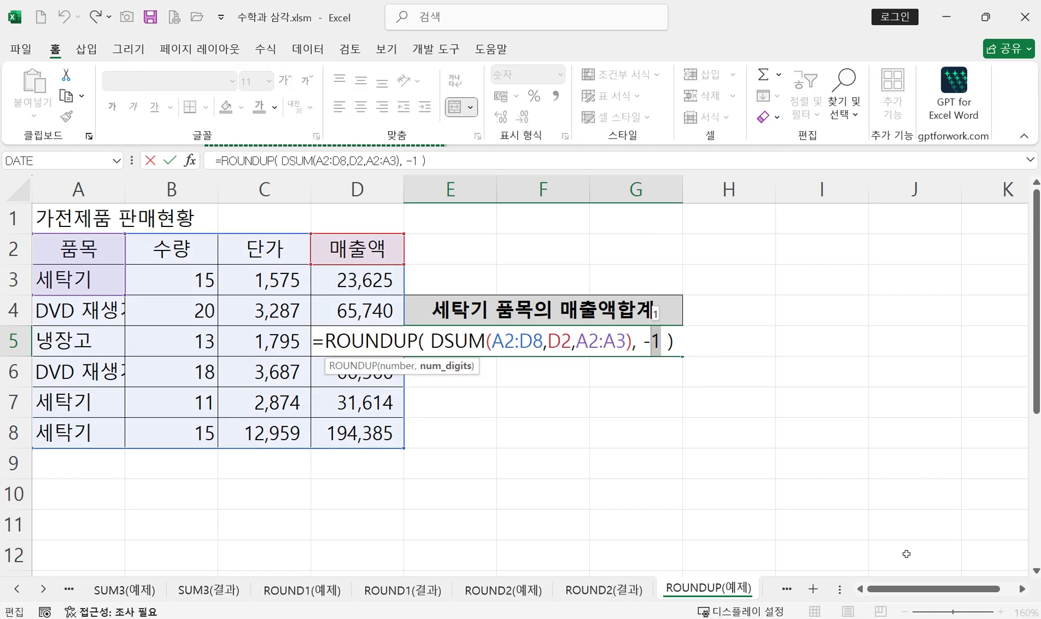
pyautogui.write('2')
pyautogui.press('Return')
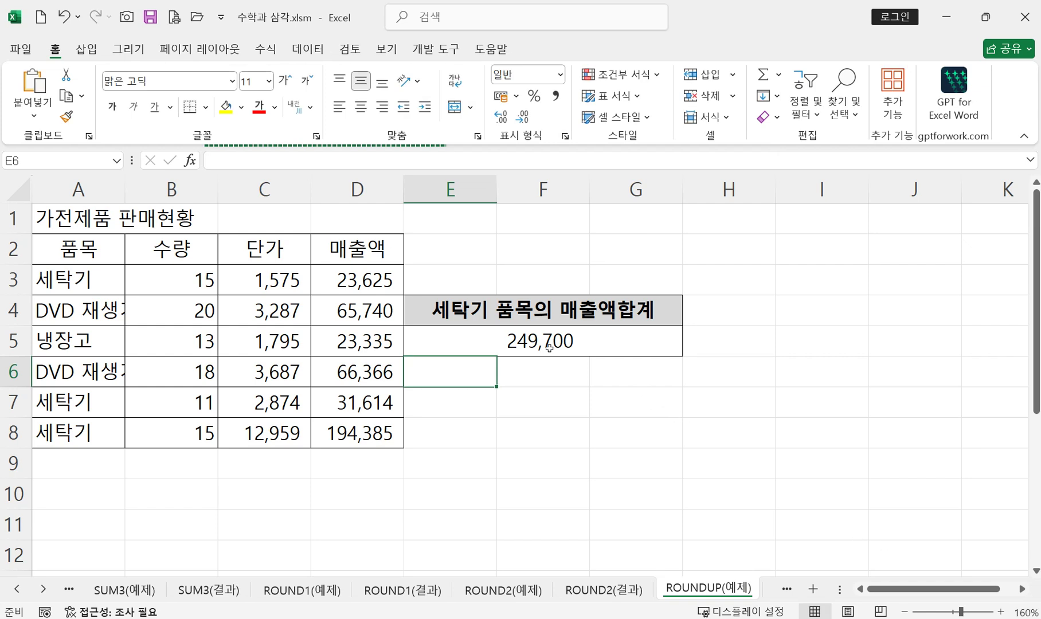
pyautogui.doubleClick(565, 340)
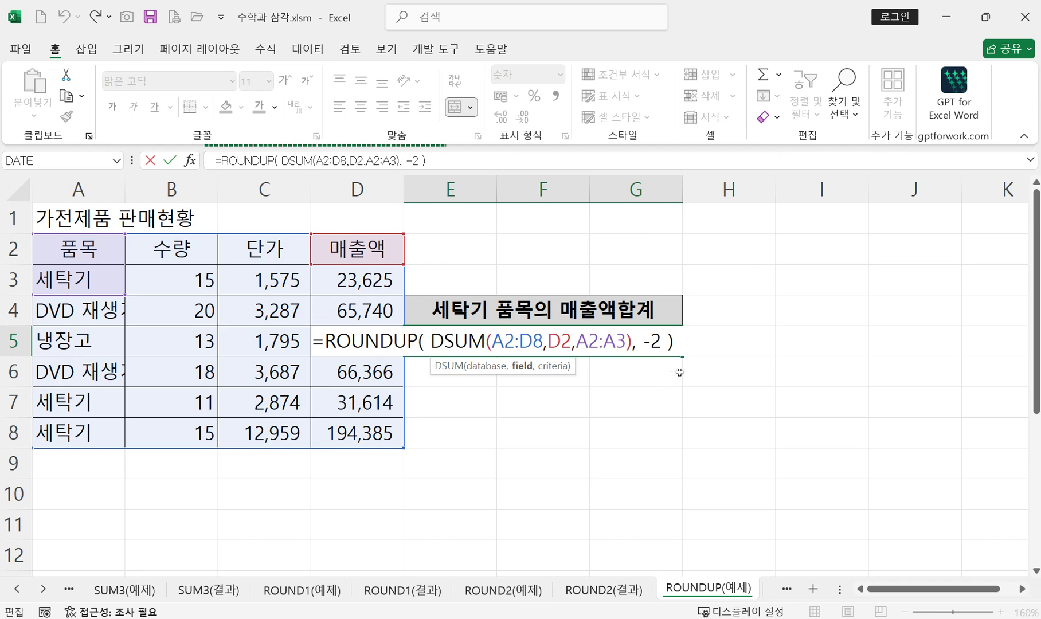
pyautogui.press('Return')
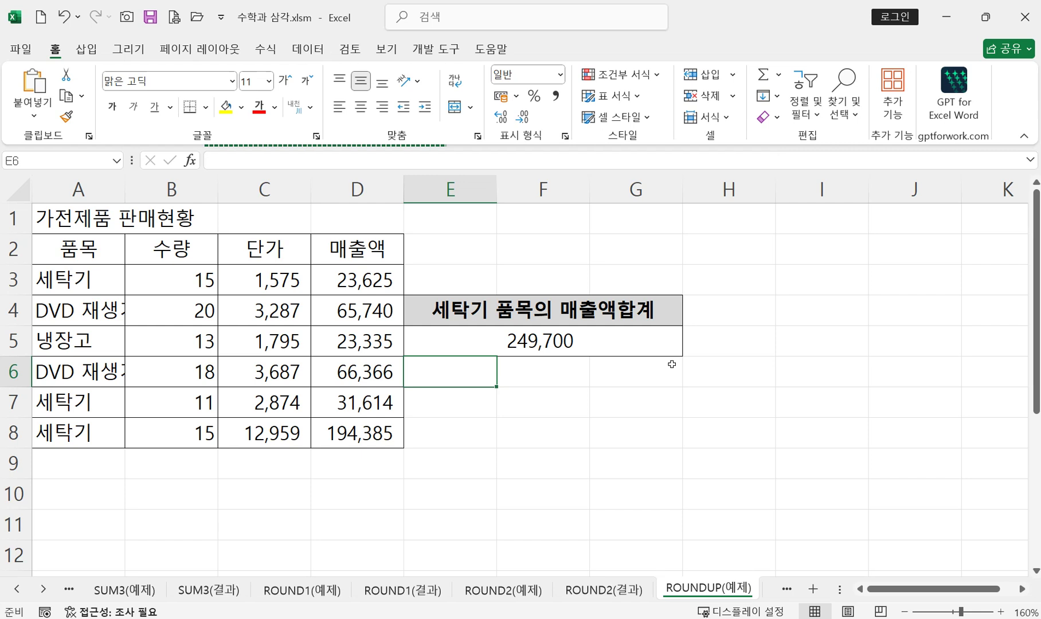
# - Start a DSUM formula in cell F6 and open its function arguments
pyautogui.click(562, 374)
pyautogui.write('=d')
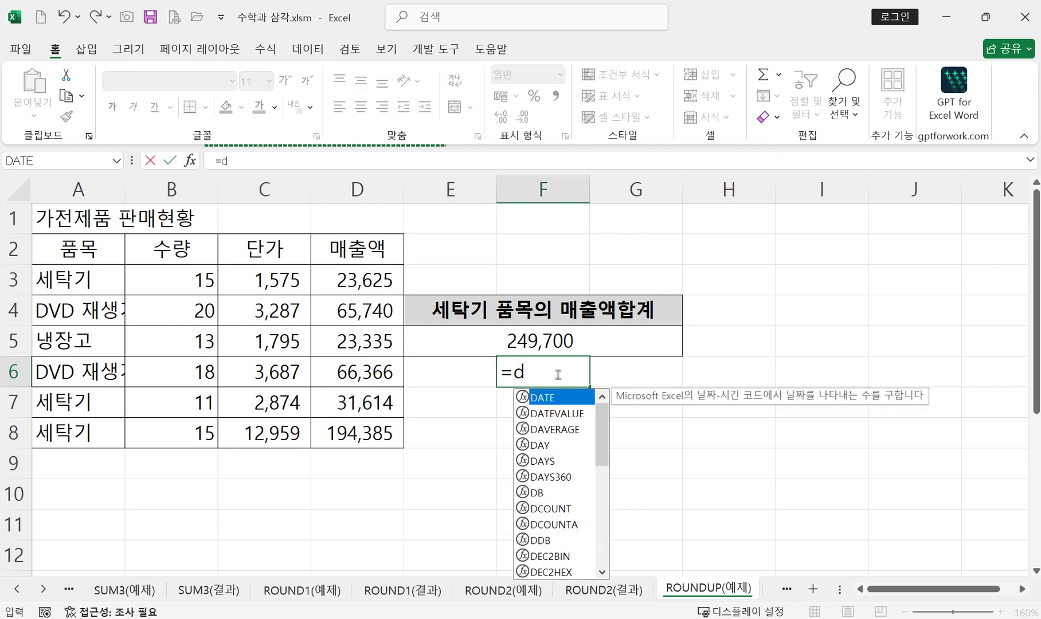
pyautogui.write('s')
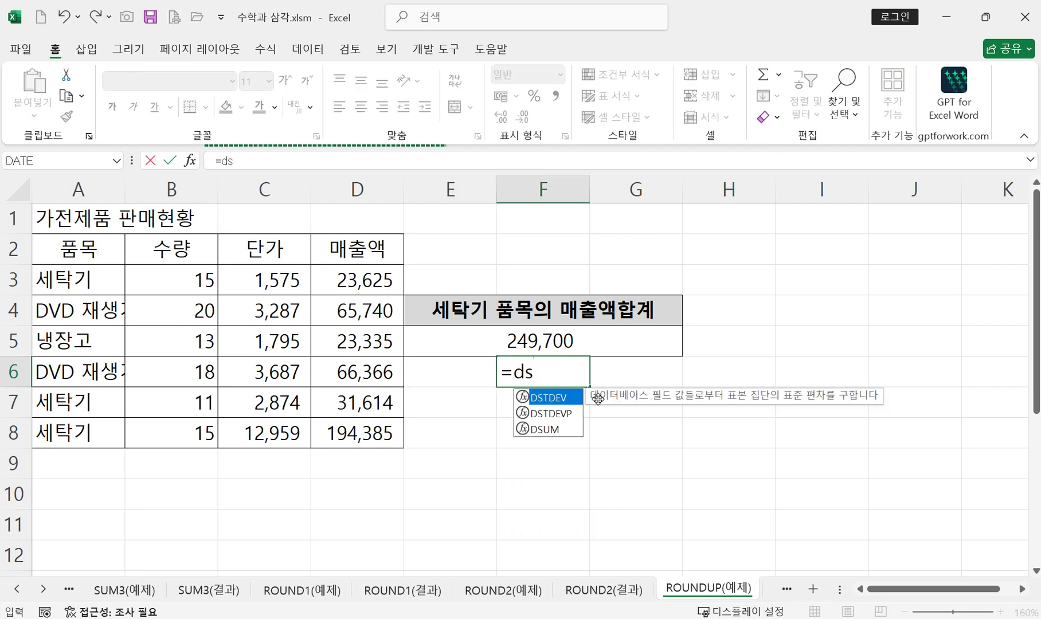
pyautogui.doubleClick(545, 429)
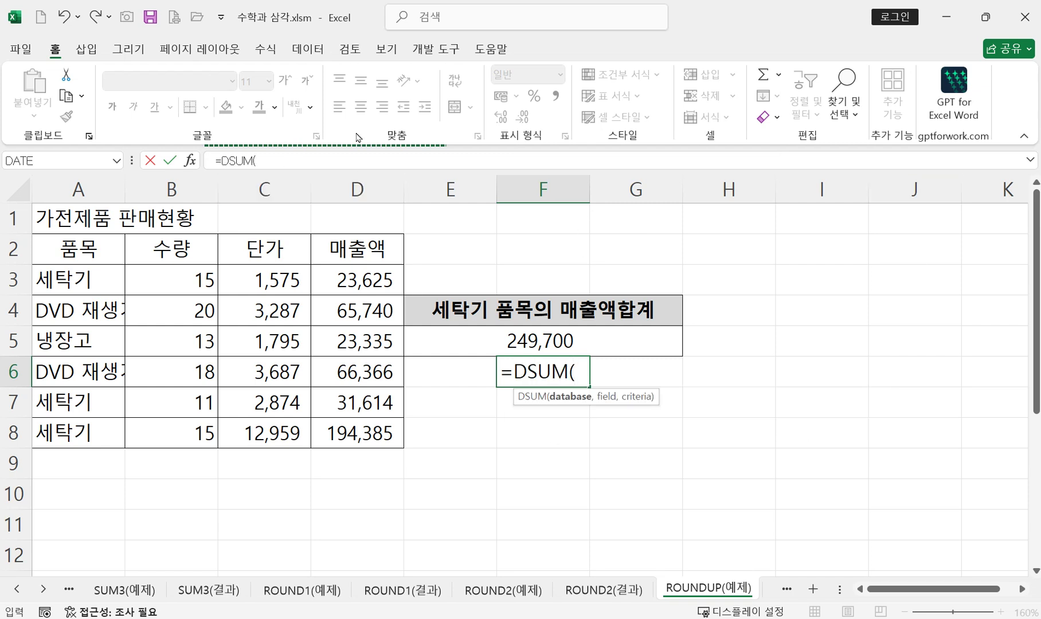
pyautogui.click(190, 160)
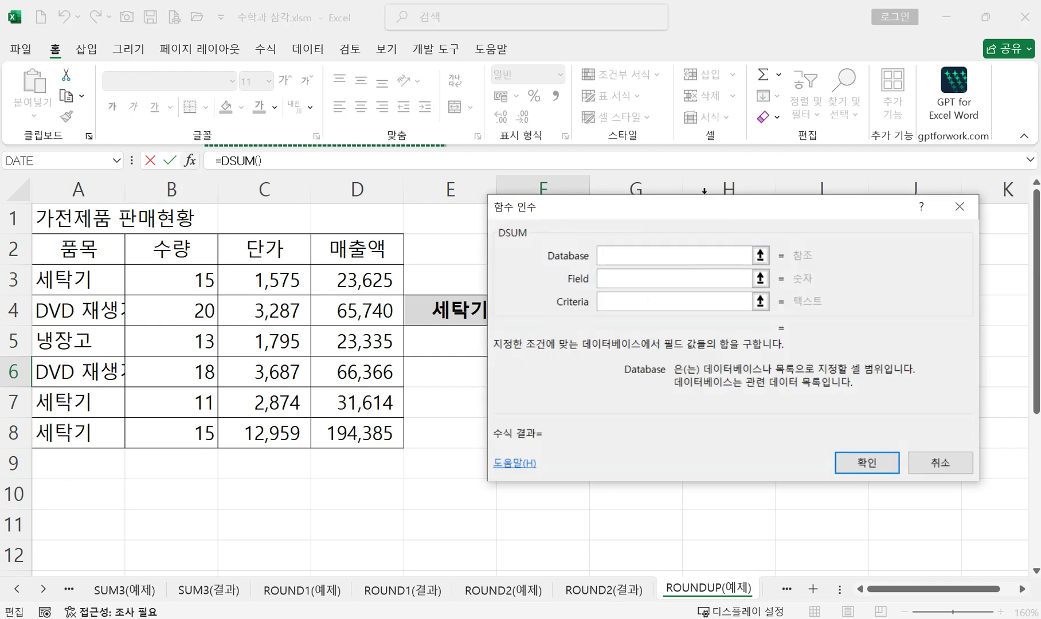
# - Complete the DSUM in F6 with database A2:D8, field D2 and criteria A2:A3
pyautogui.moveTo(673, 215); pyautogui.dragTo(726, 248)
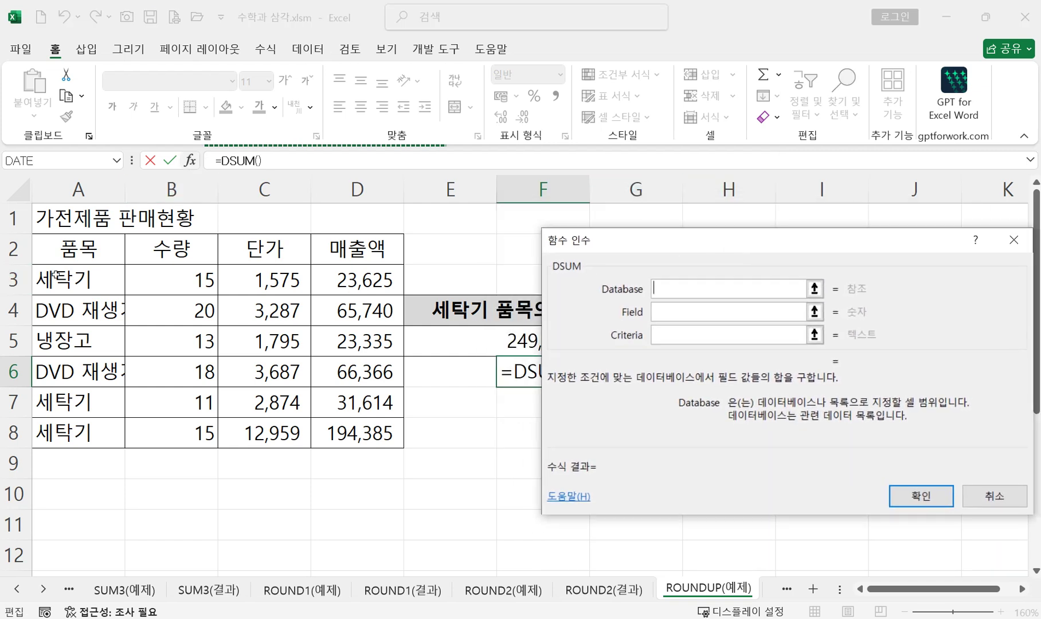
pyautogui.moveTo(68, 249); pyautogui.dragTo(398, 430)
pyautogui.click(688, 312)
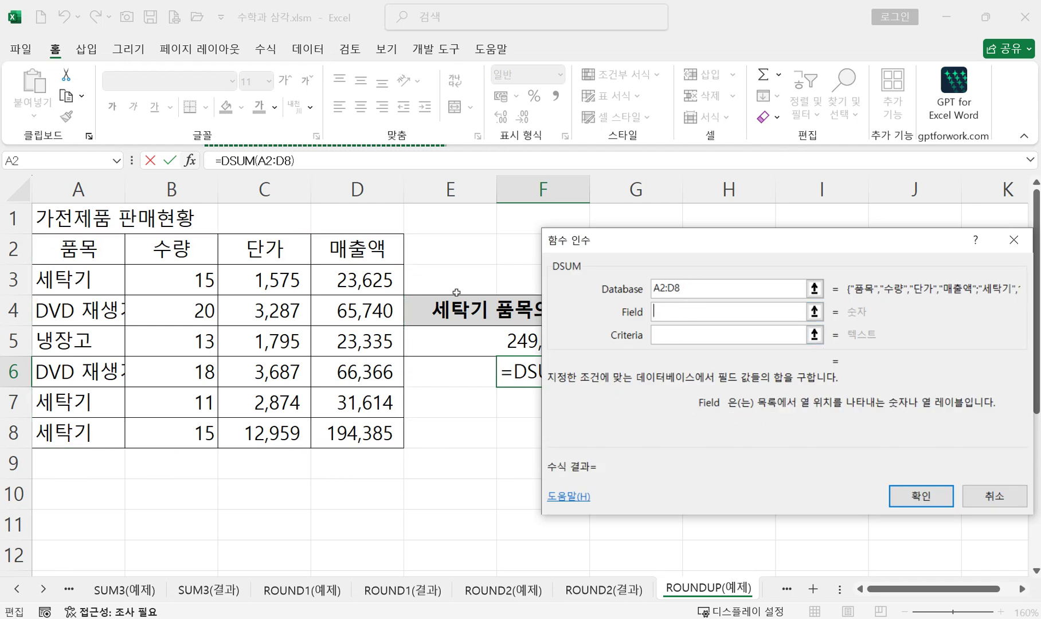
pyautogui.click(374, 251)
pyautogui.click(690, 335)
pyautogui.click(74, 245)
pyautogui.moveTo(74, 246); pyautogui.dragTo(118, 281)
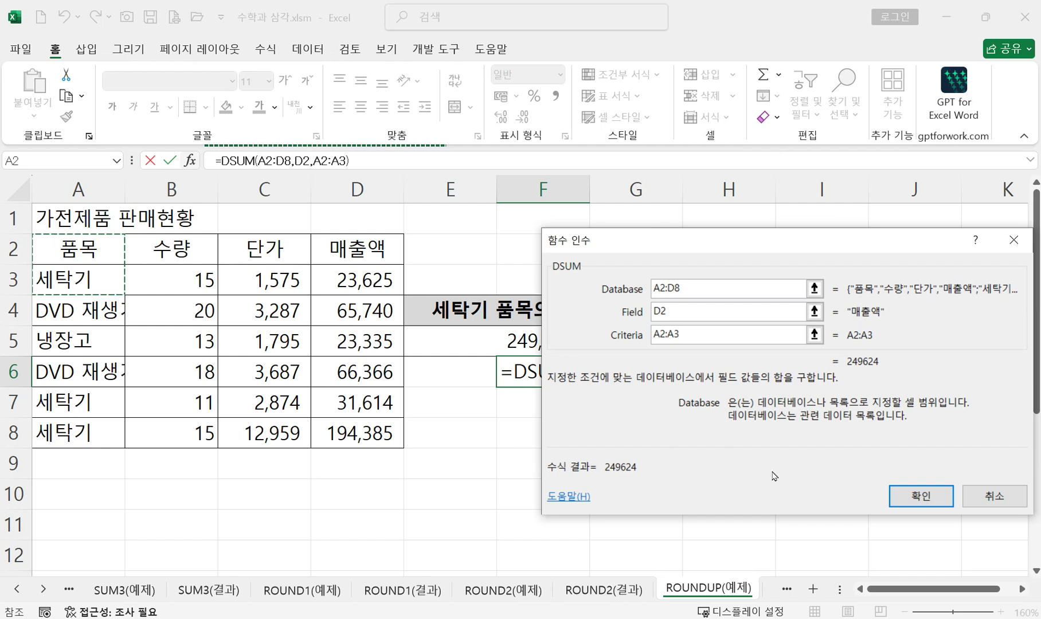
pyautogui.click(912, 494)
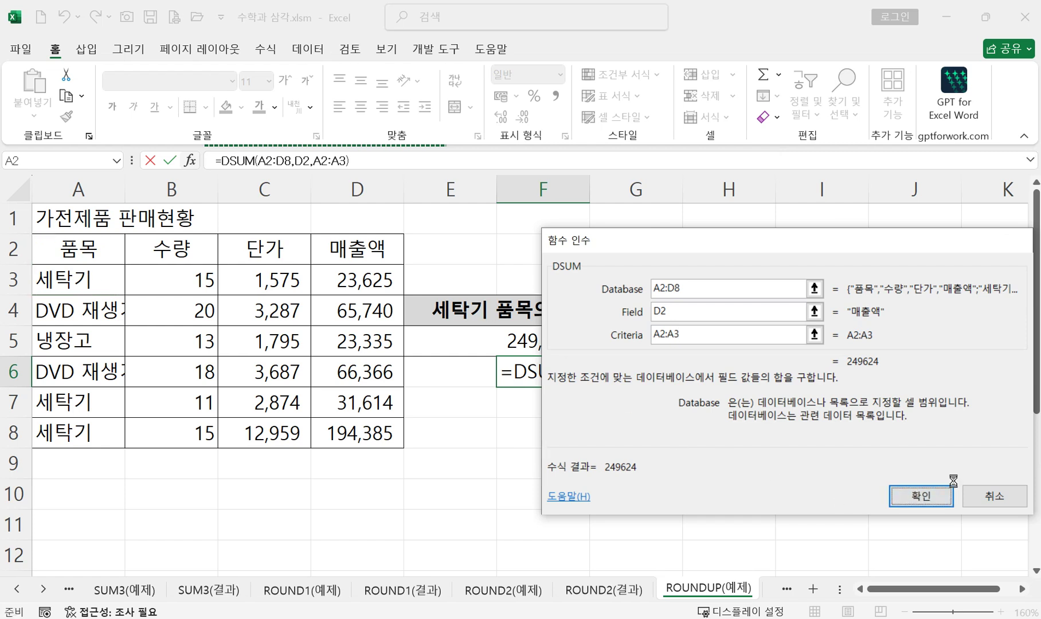
# - Wrap the DSUM formula in F6 in a ROUND function with num_digits -2
pyautogui.doubleClick(527, 372)
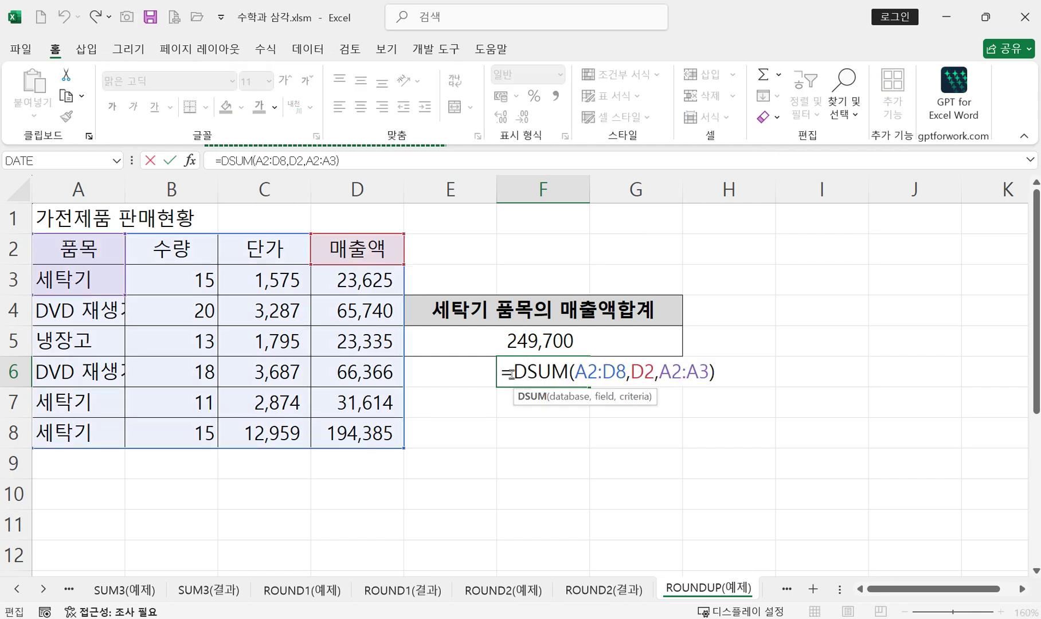
pyautogui.click(511, 374)
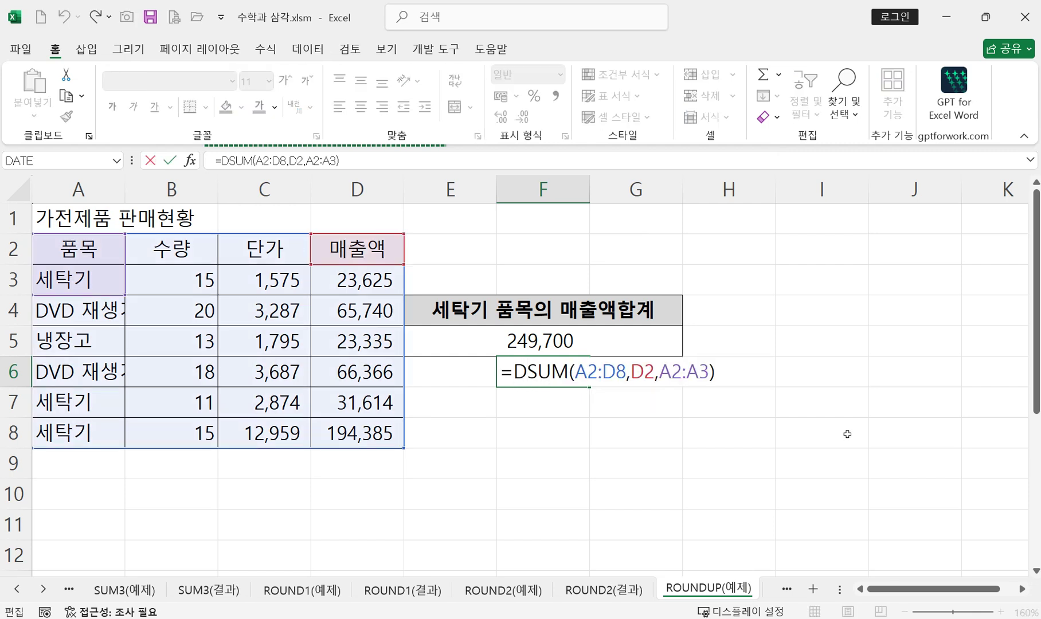
pyautogui.write('rou')
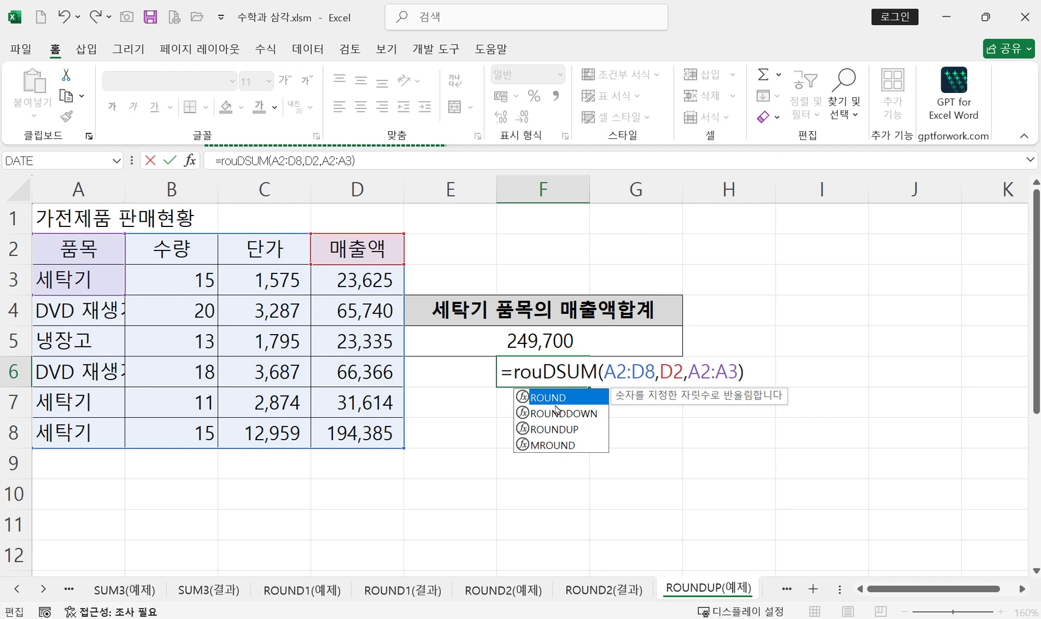
pyautogui.doubleClick(555, 399)
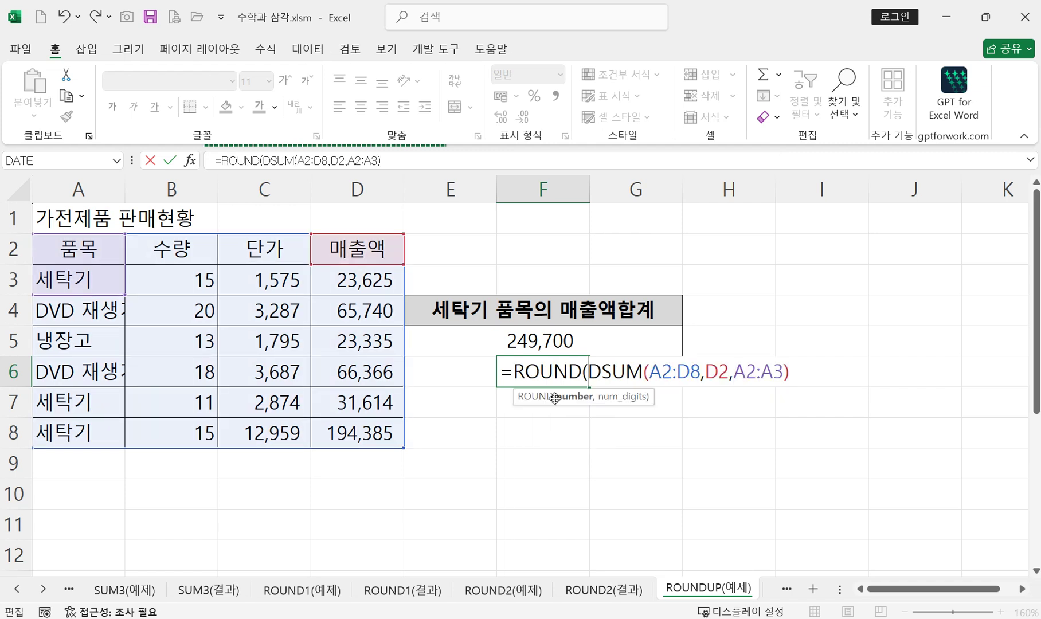
pyautogui.press('End')
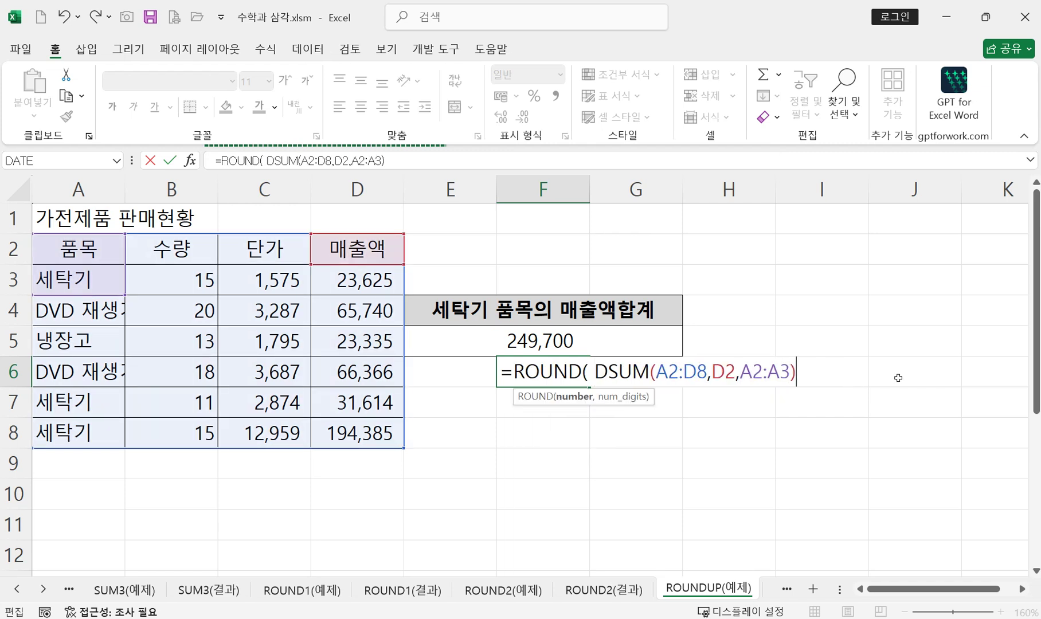
pyautogui.write(', -2 )')
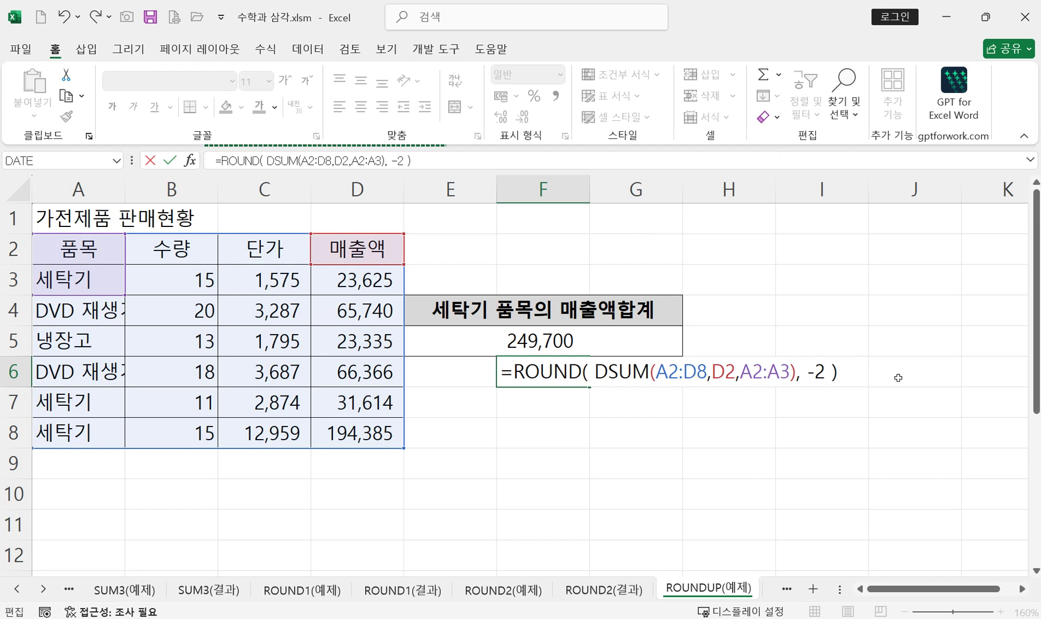
pyautogui.press('Return')
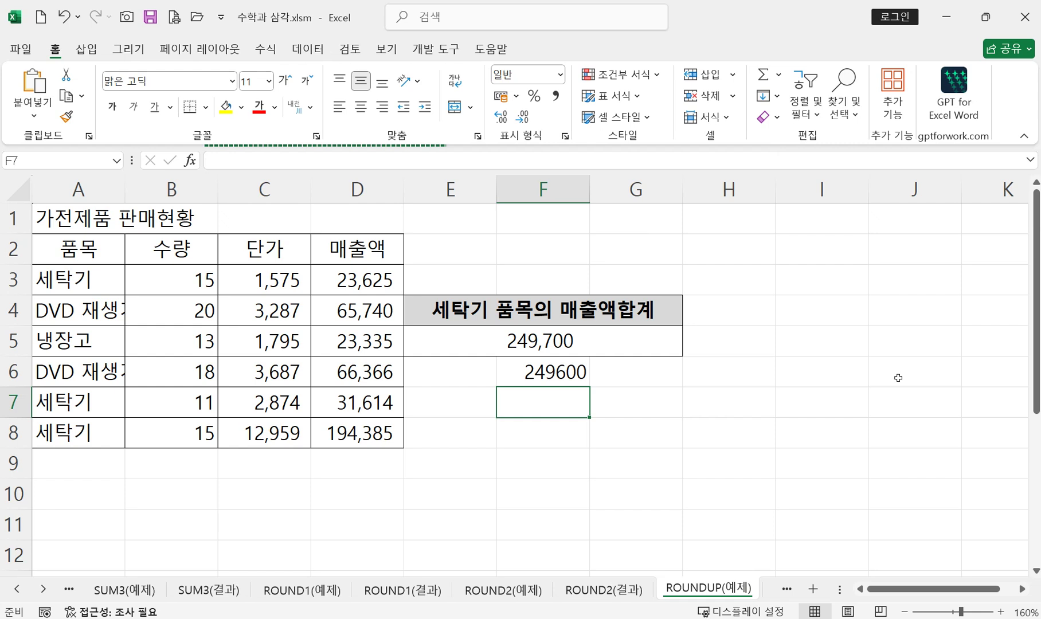
# - Review the ROUNDUP formula in E5 and compare it with the ROUND formula in F6
pyautogui.click(539, 340)
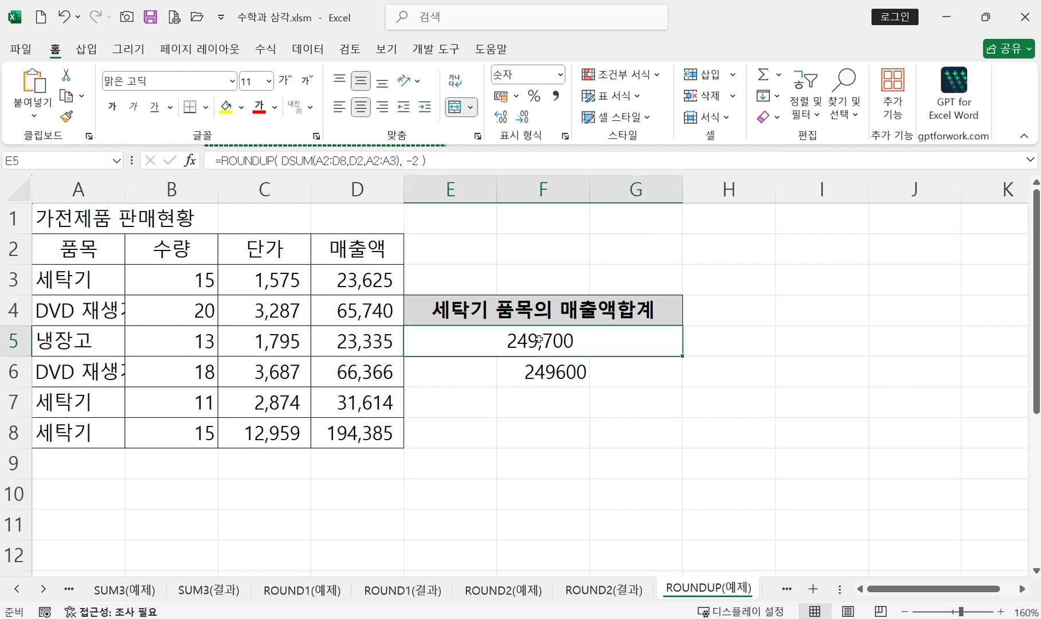
pyautogui.doubleClick(539, 340)
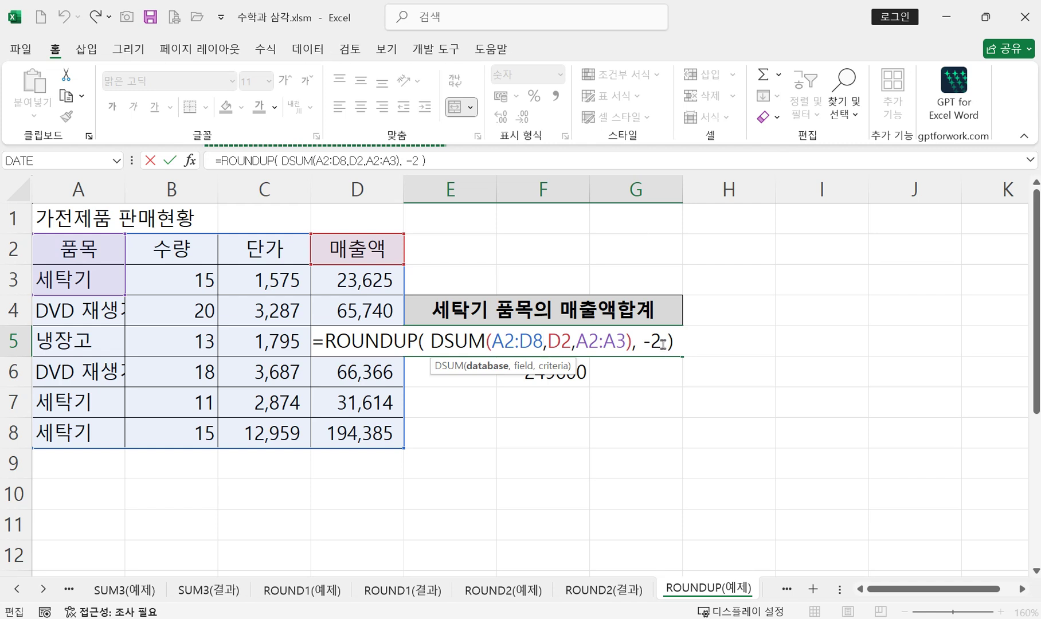
pyautogui.press('Return')
pyautogui.click(554, 341)
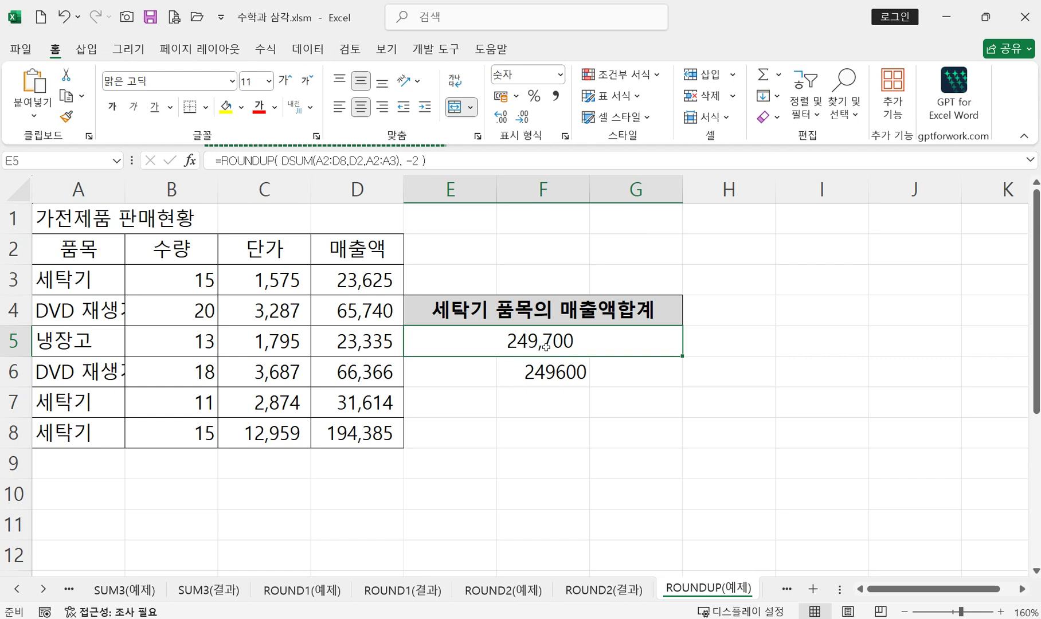
pyautogui.click(562, 382)
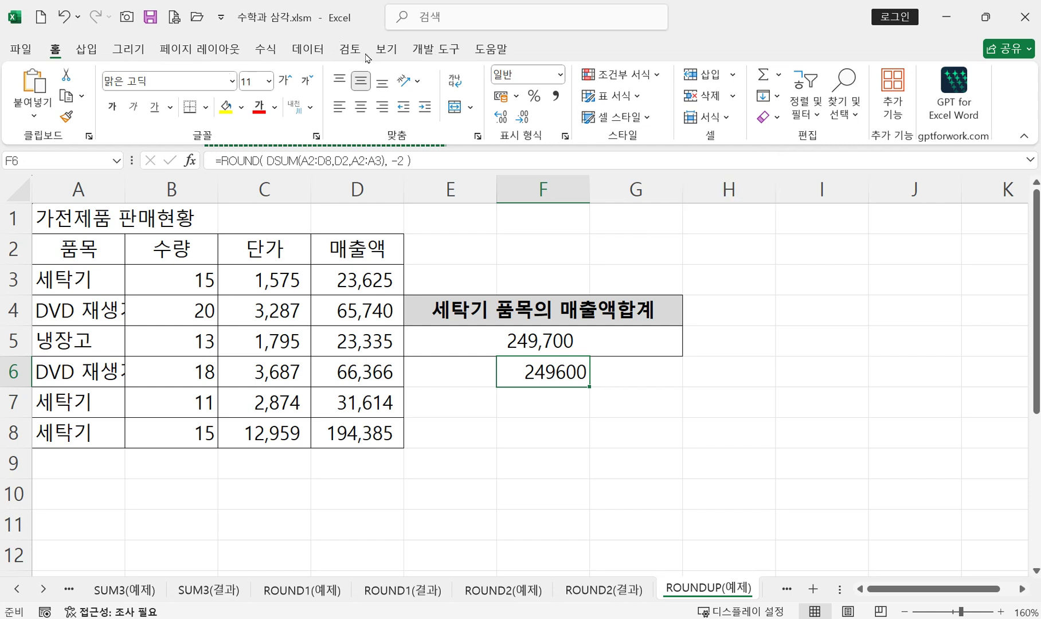
# - Show the worksheet's formulas instead of results and autofit column F to its full formula
pyautogui.click(266, 49)
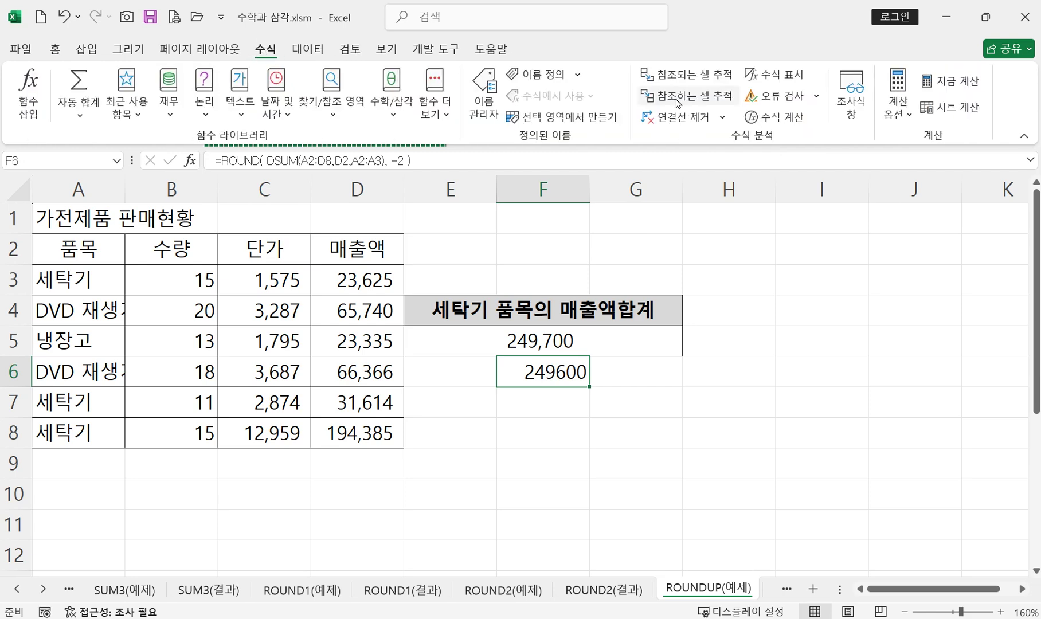
pyautogui.click(774, 75)
pyautogui.click(1025, 589)
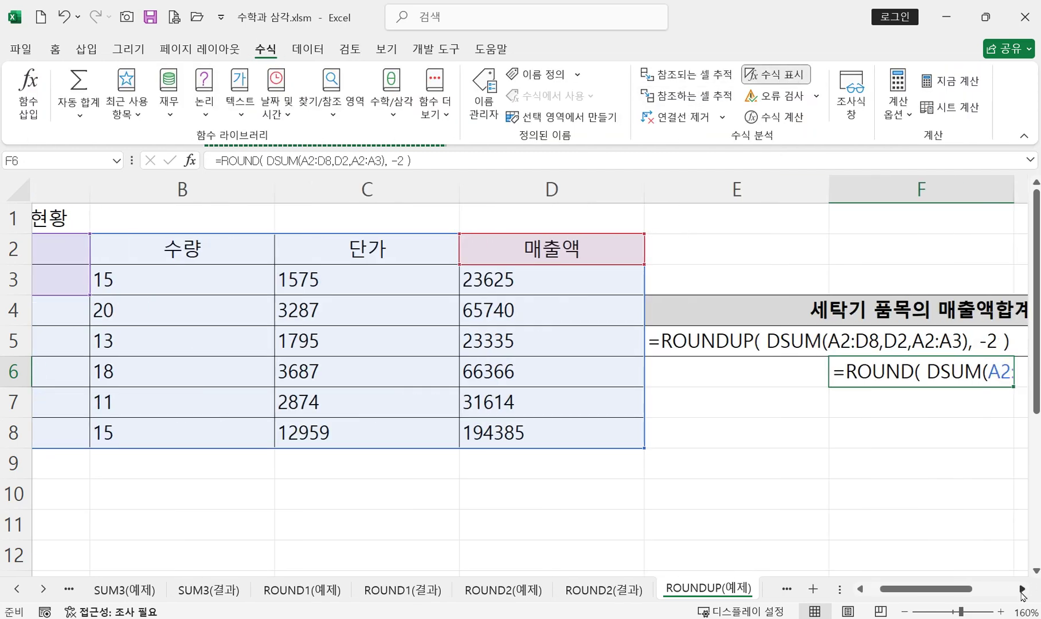
pyautogui.click(1025, 589)
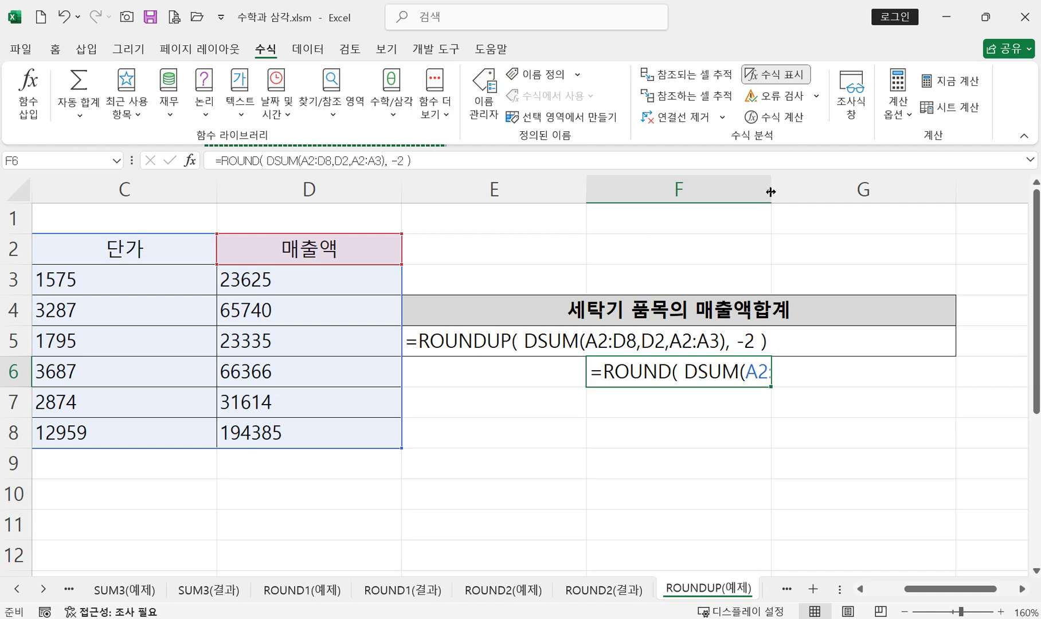
pyautogui.doubleClick(772, 191)
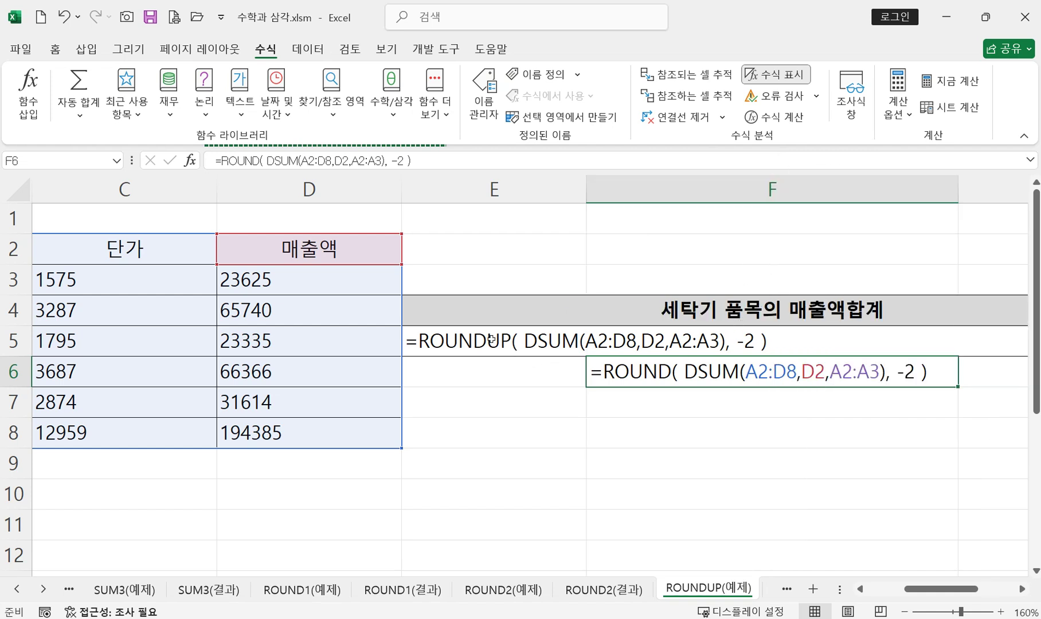